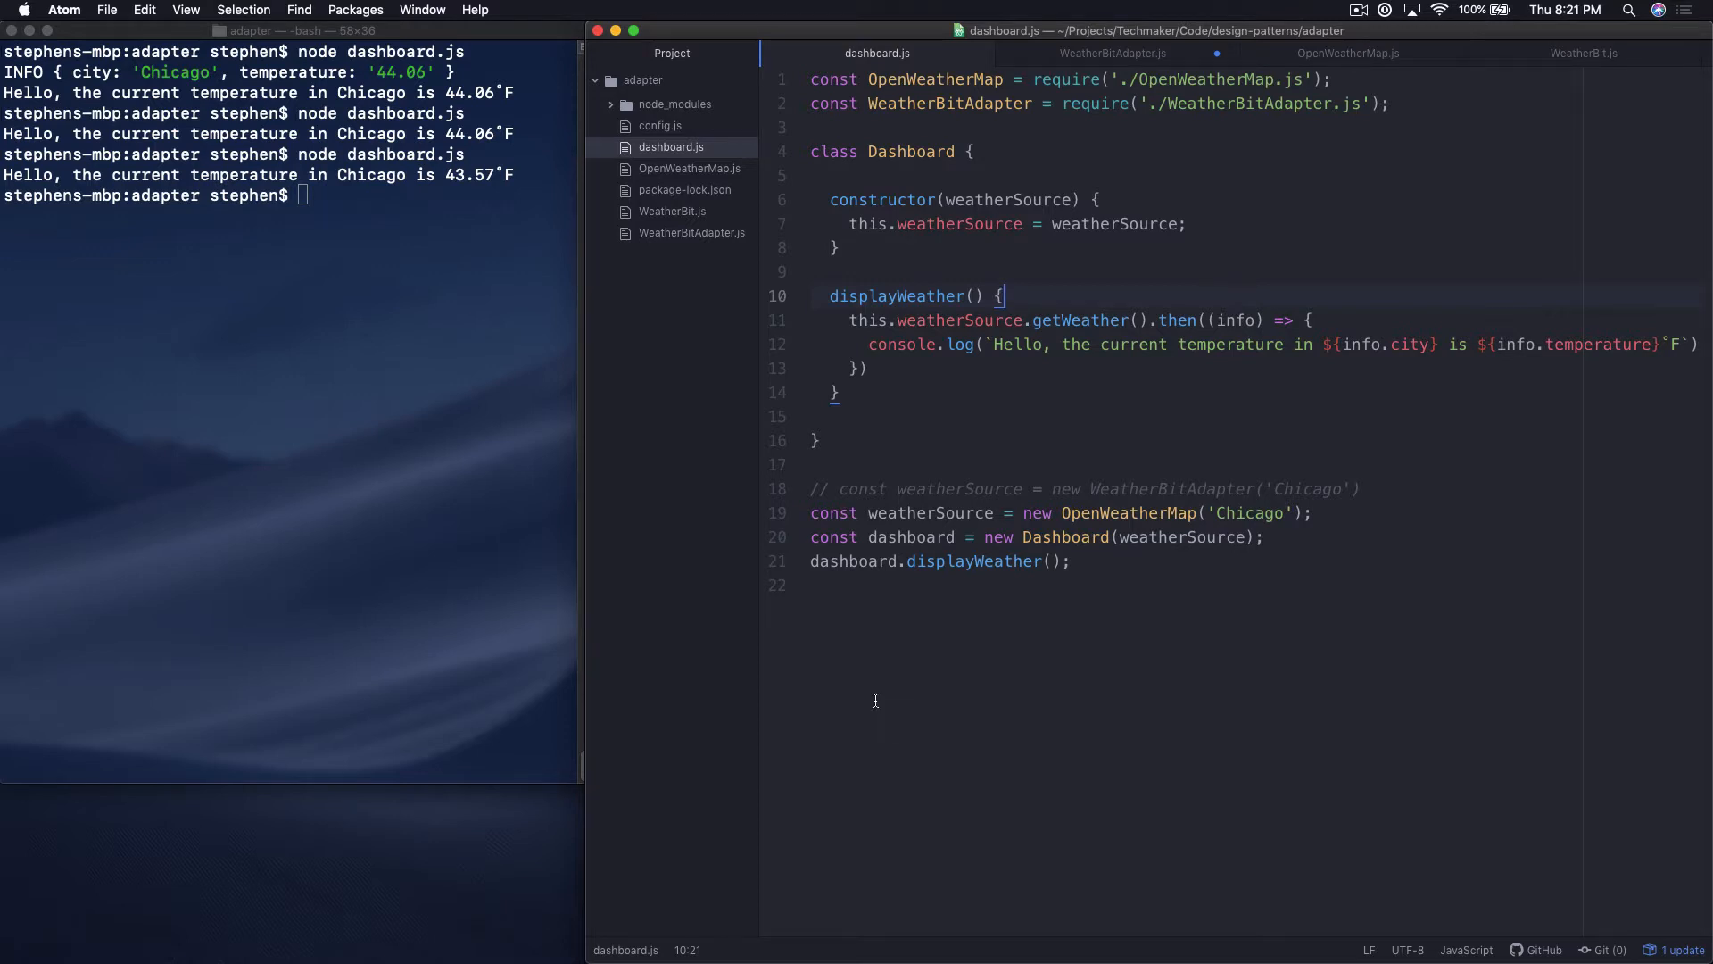
Review the WeatherBitAdapter.js, OpenWeatherMap.js and WeatherBit.js sources, then return to dashboard.js.
{"action": "left_click", "coordinate": [1132, 59]}
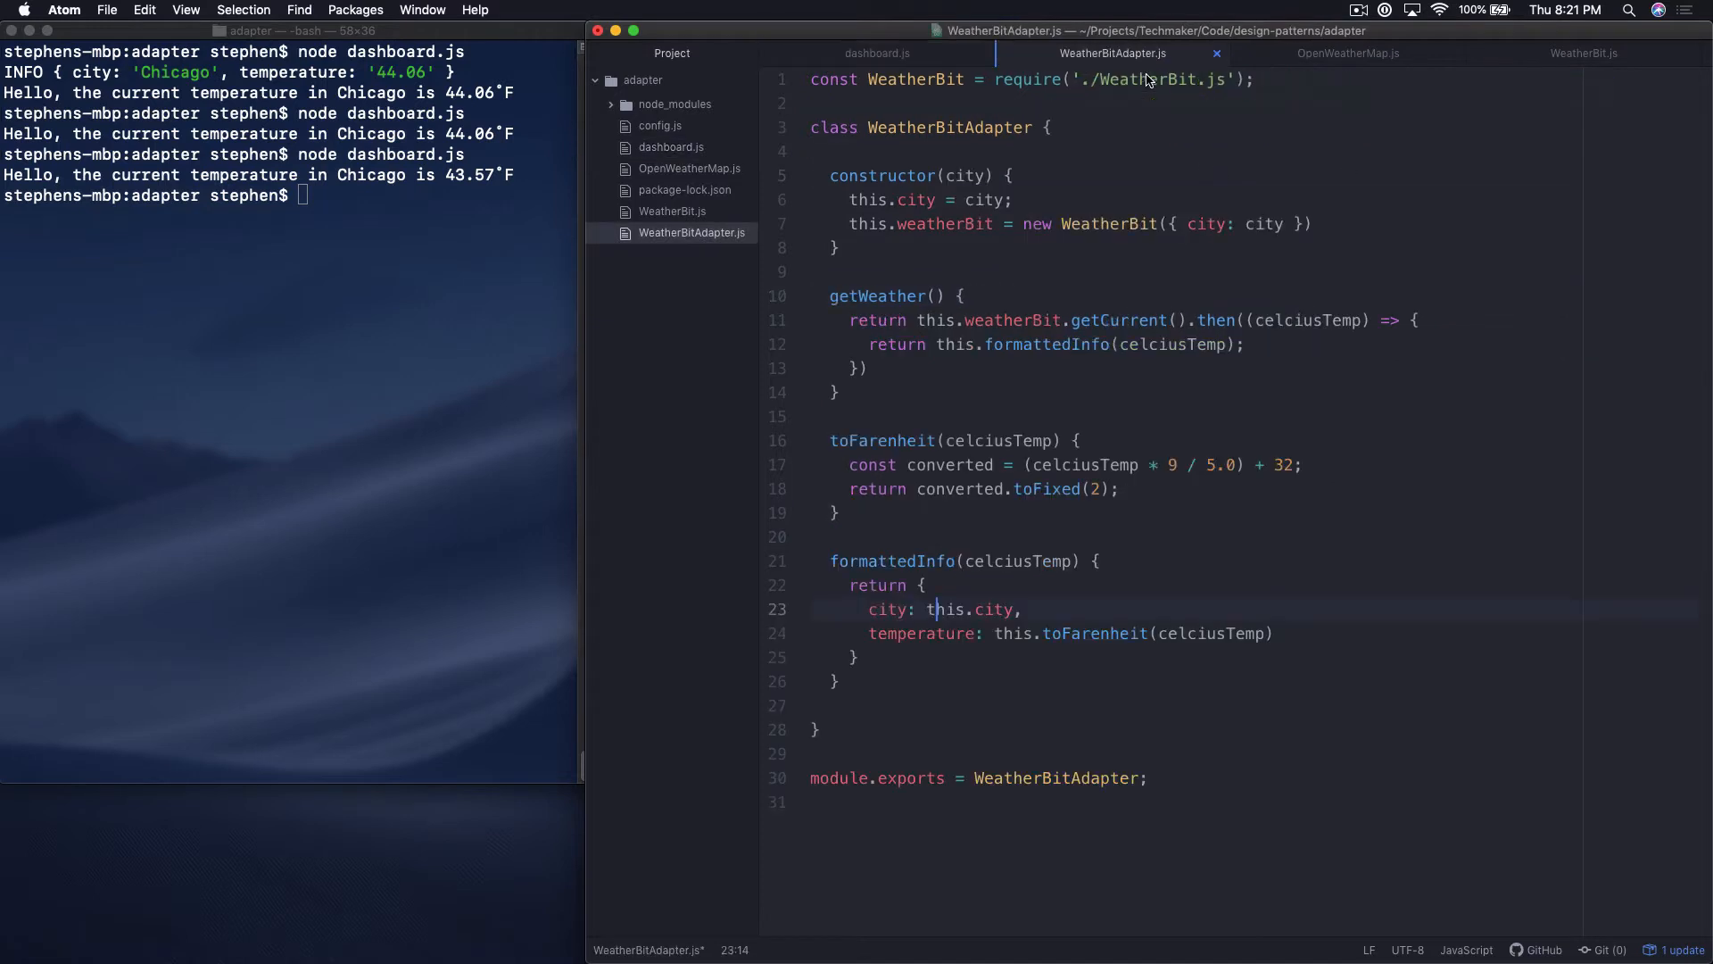
{"action": "left_click", "coordinate": [1211, 421]}
{"action": "left_click", "coordinate": [1347, 55]}
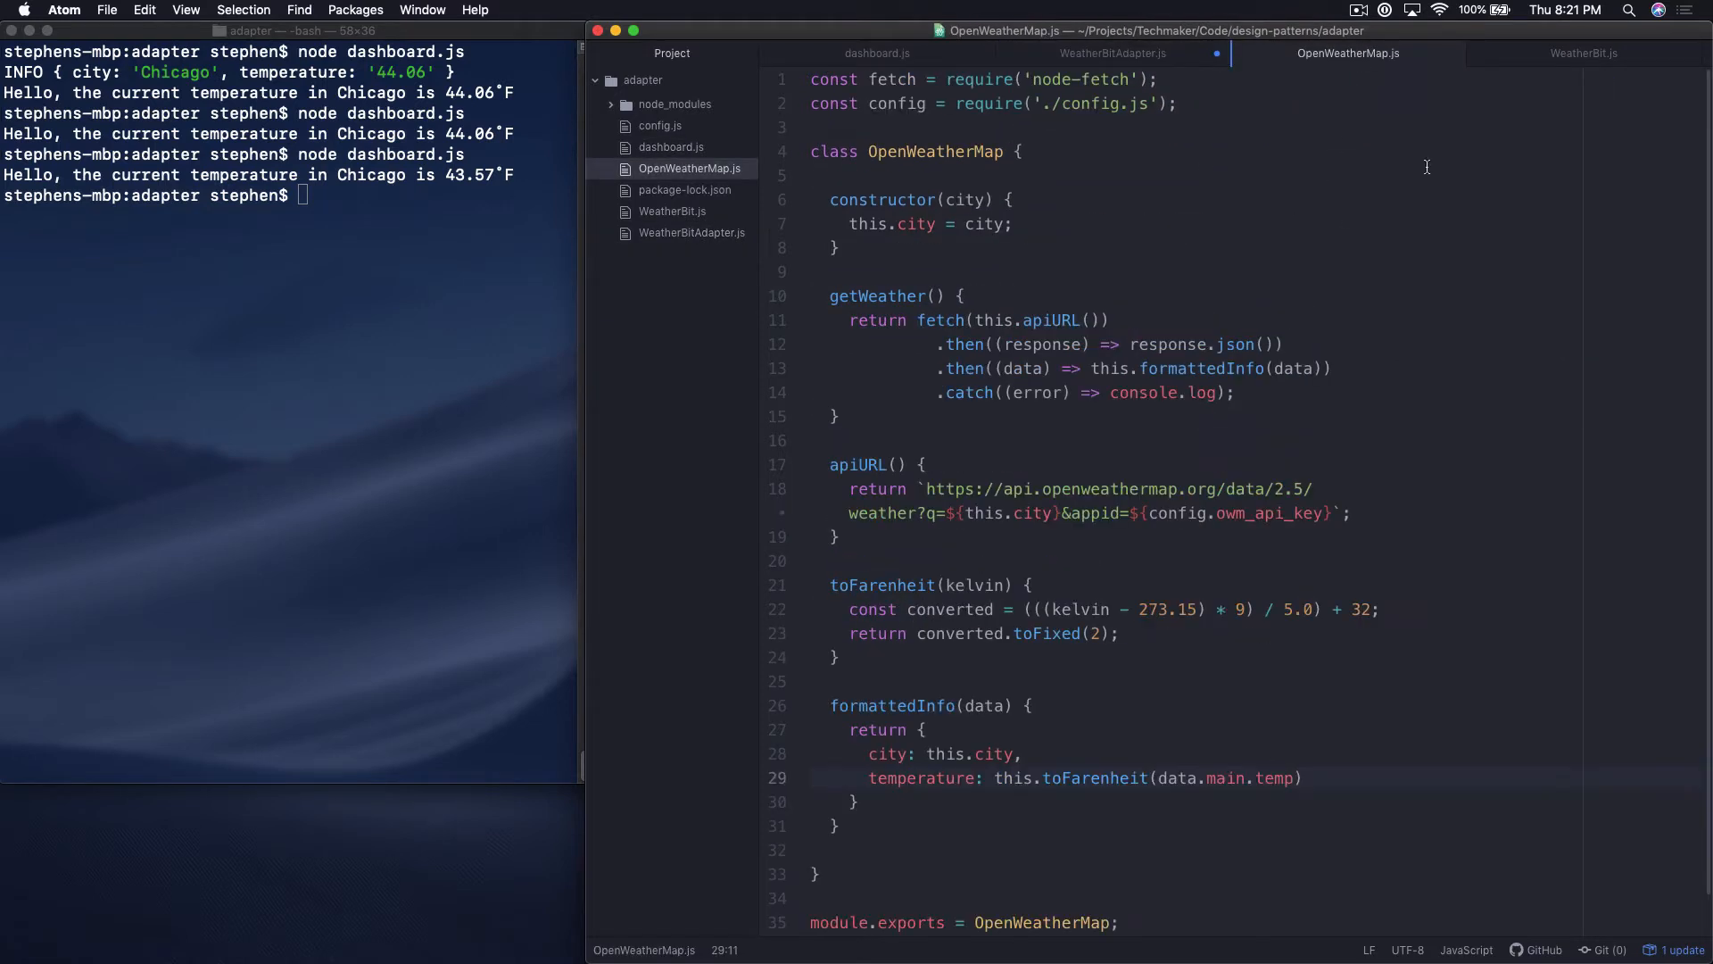
{"action": "left_click", "coordinate": [1583, 53]}
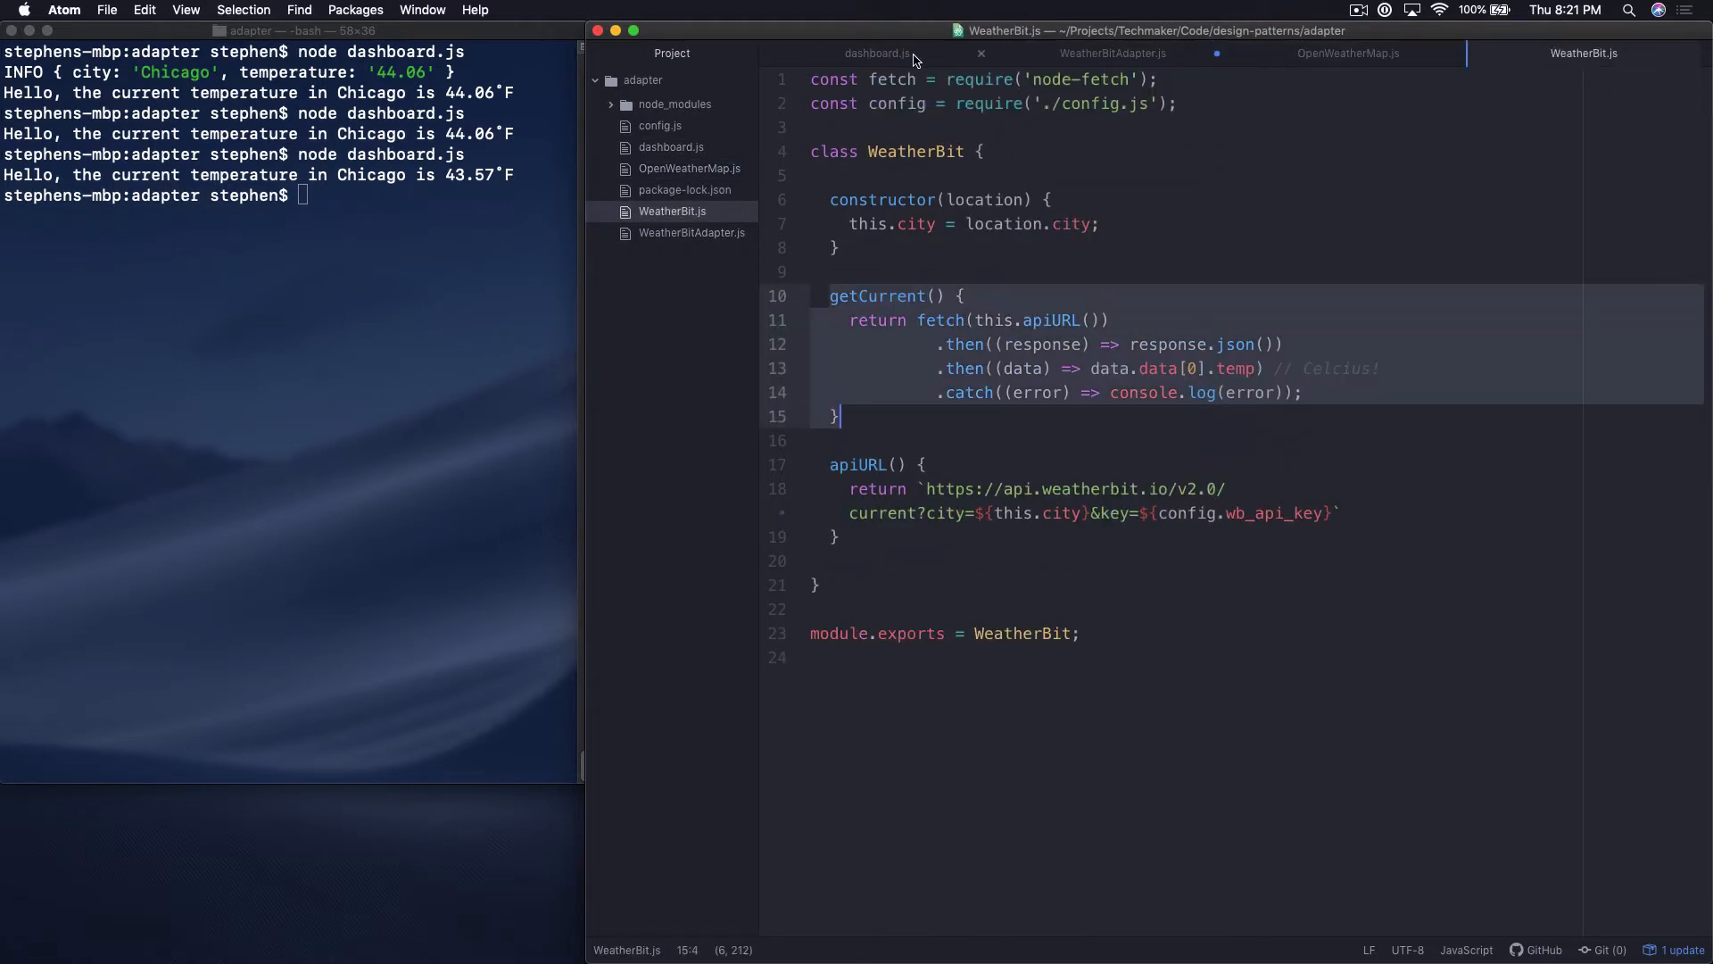
{"action": "left_click", "coordinate": [1175, 350]}
{"action": "left_click", "coordinate": [1348, 55]}
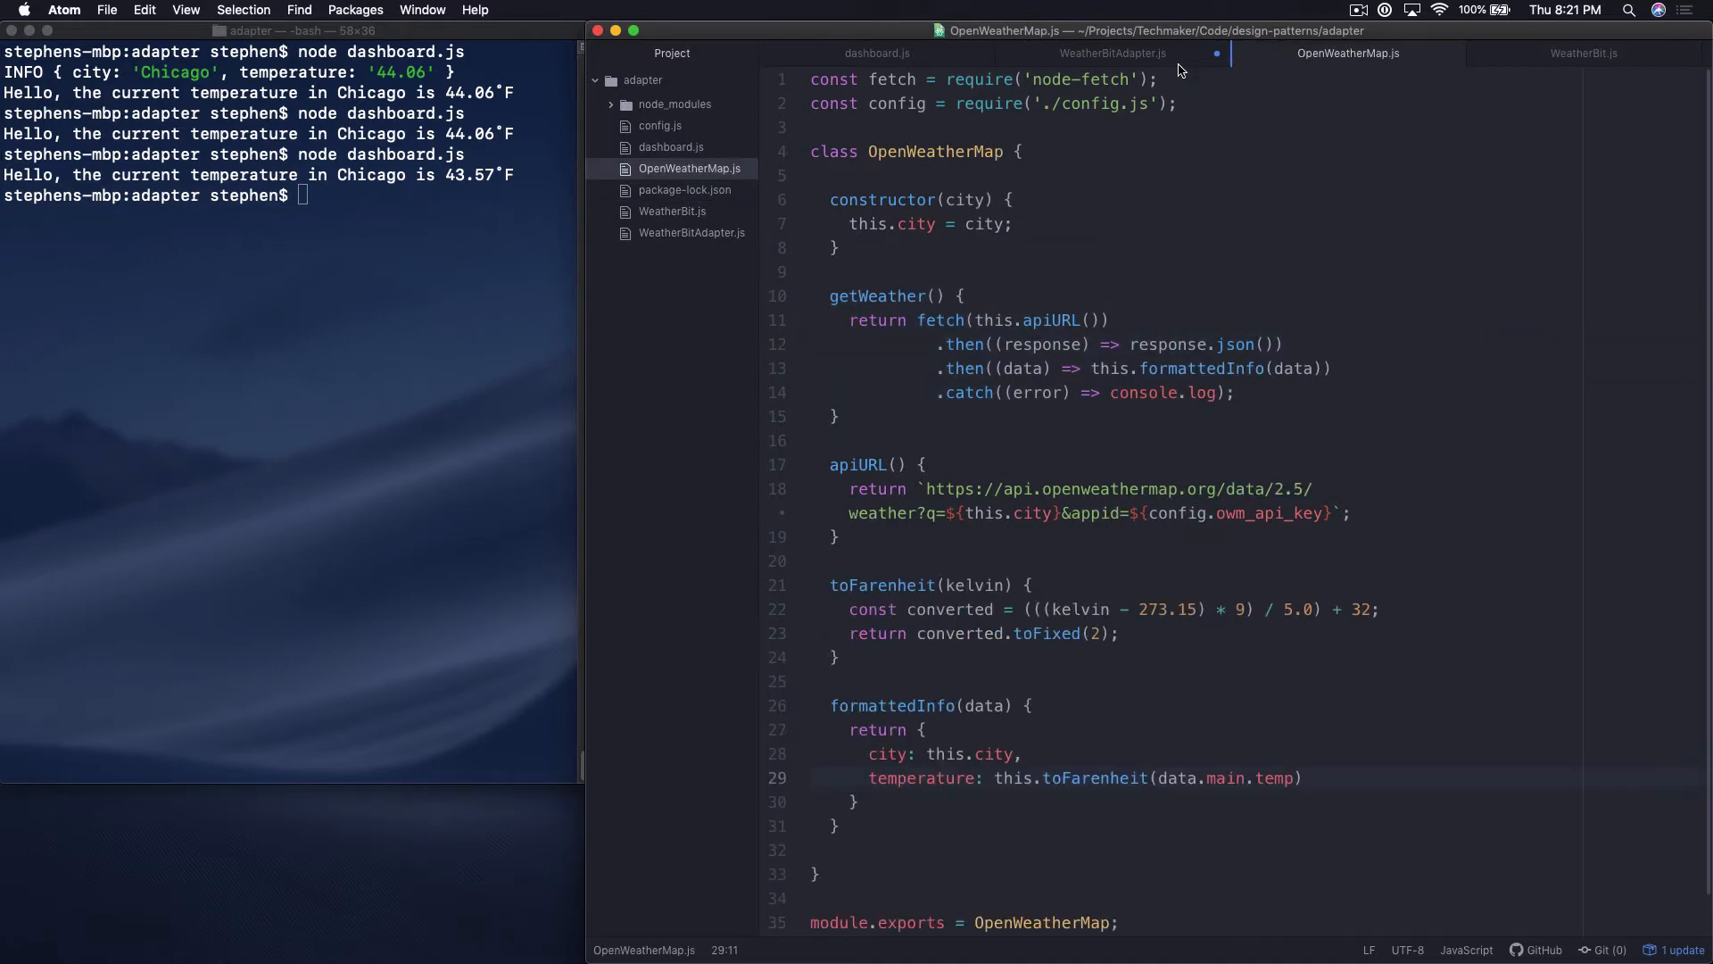
{"action": "left_click", "coordinate": [1256, 345]}
{"action": "left_click", "coordinate": [1141, 51]}
{"action": "left_click", "coordinate": [858, 54]}
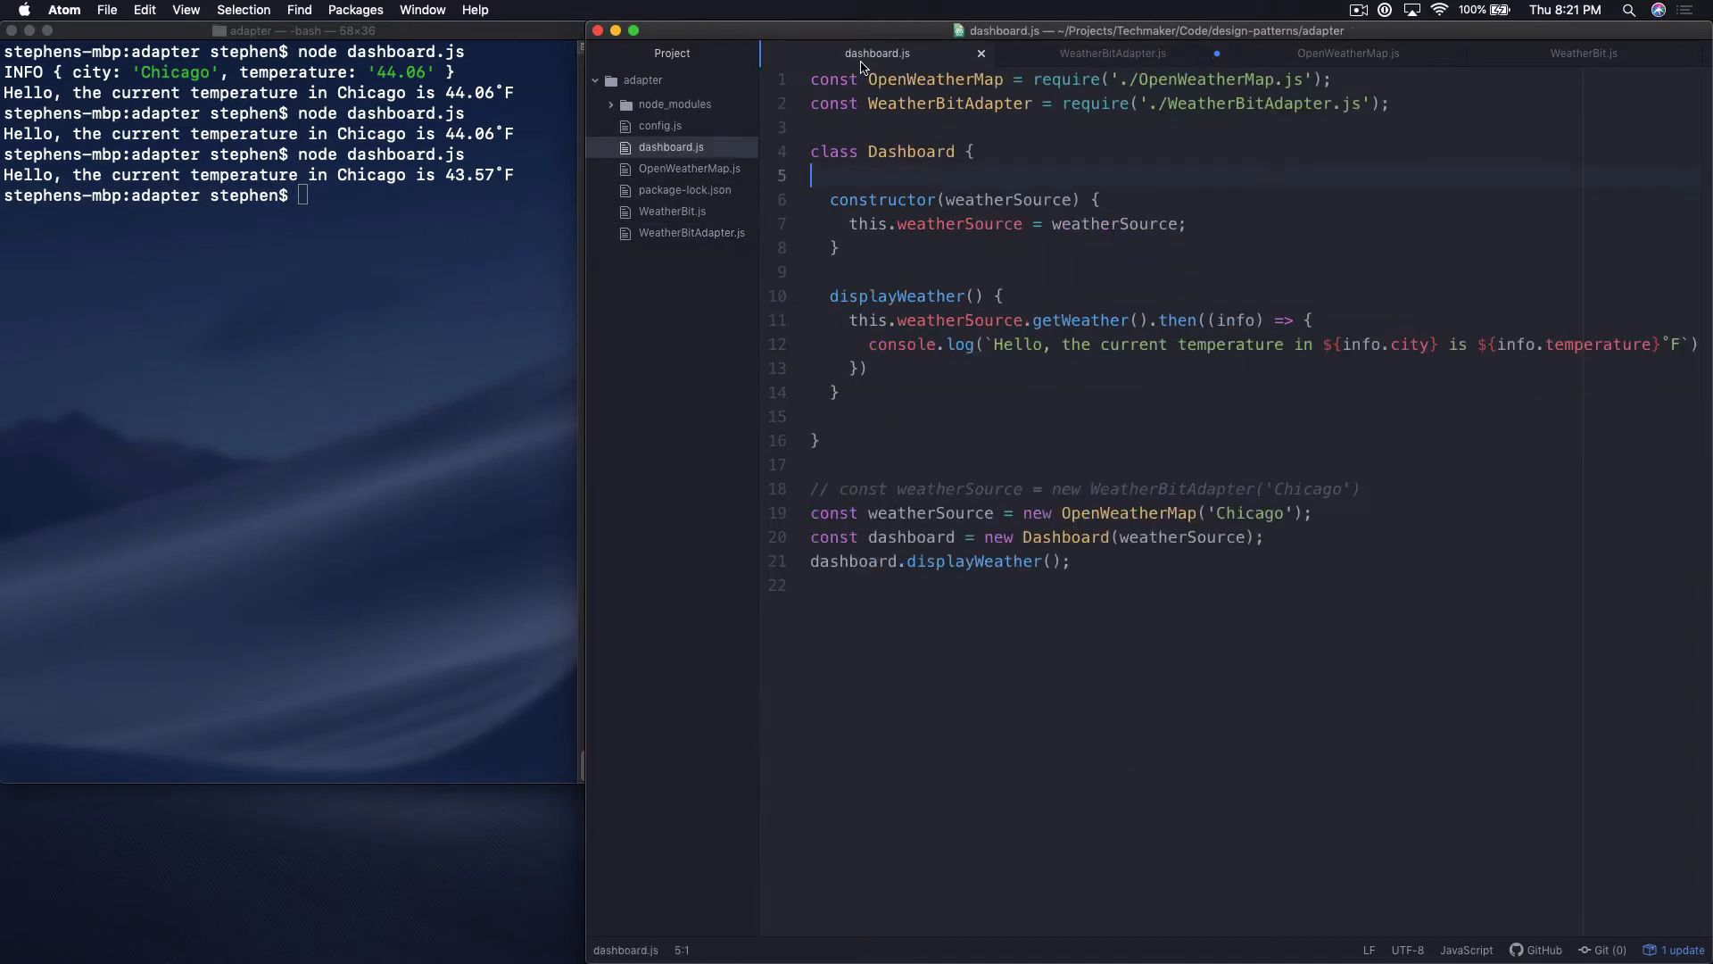
Inspect the WeatherBitAdapter and OpenWeatherMap('Chicago') constructions and the weatherSource passed to Dashboard.
{"action": "left_click", "coordinate": [1074, 613]}
{"action": "left_click", "coordinate": [956, 491]}
{"action": "left_click_drag", "start_coordinate": [1080, 488], "coordinate": [1363, 492]}
{"action": "left_click", "coordinate": [1330, 536]}
{"action": "left_click_drag", "start_coordinate": [1057, 512], "coordinate": [1315, 513]}
{"action": "double_click", "coordinate": [1202, 540]}
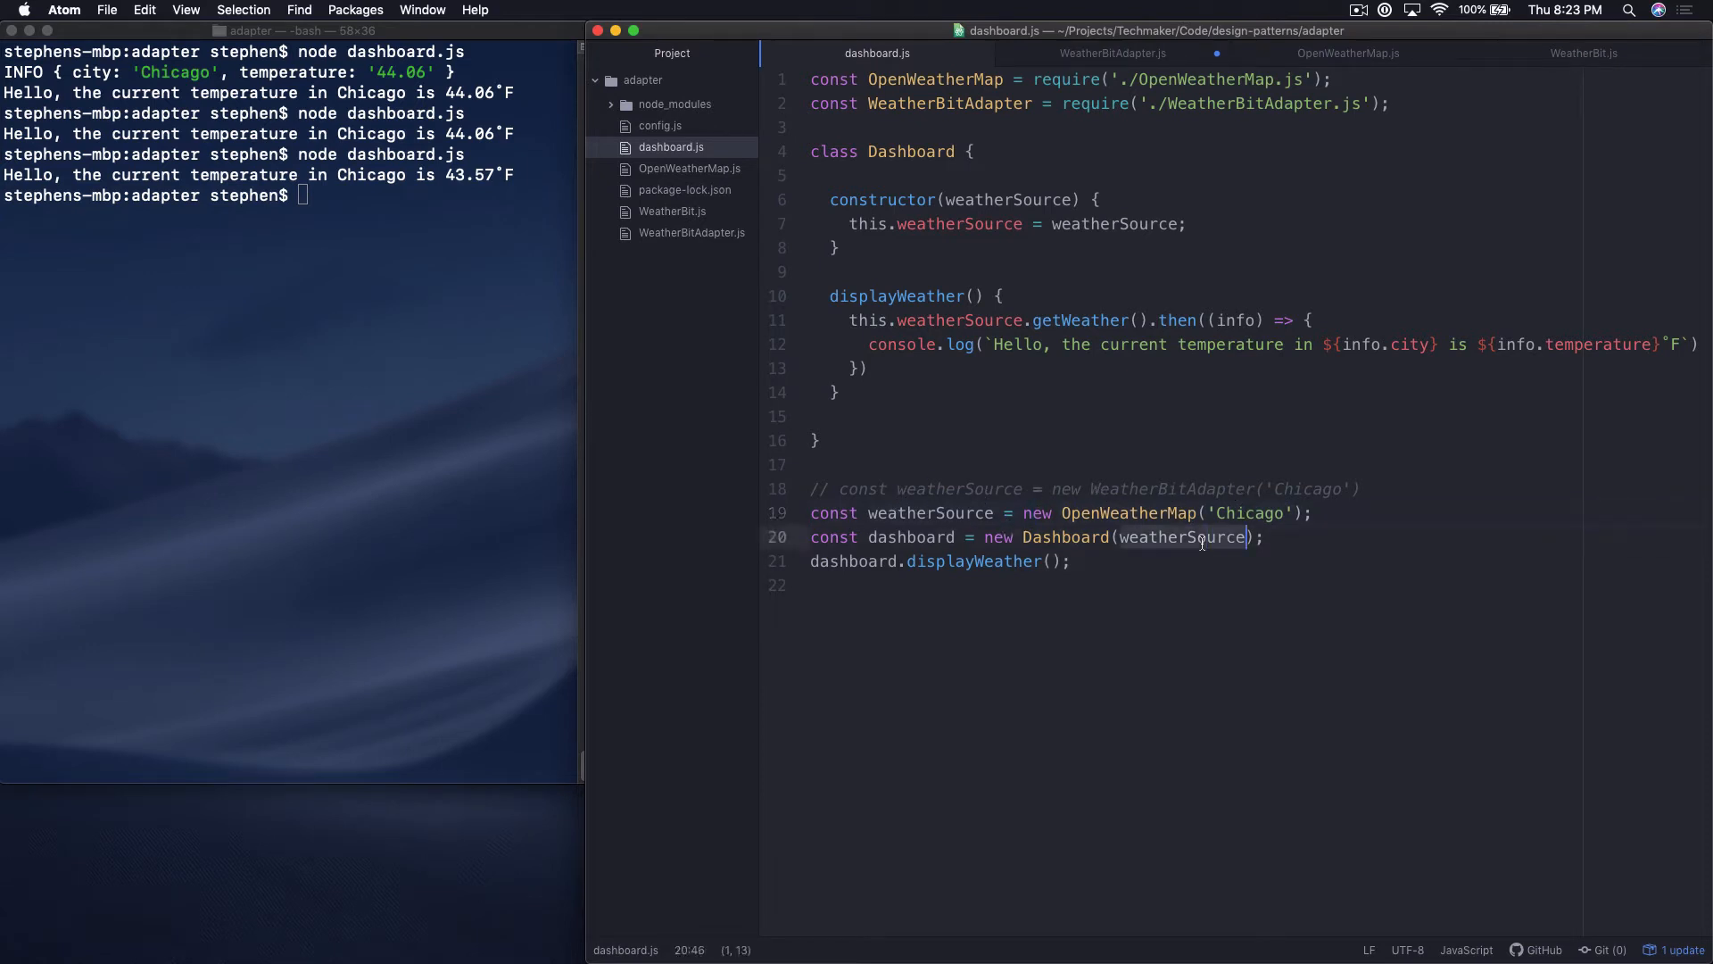
{"action": "left_click", "coordinate": [966, 517]}
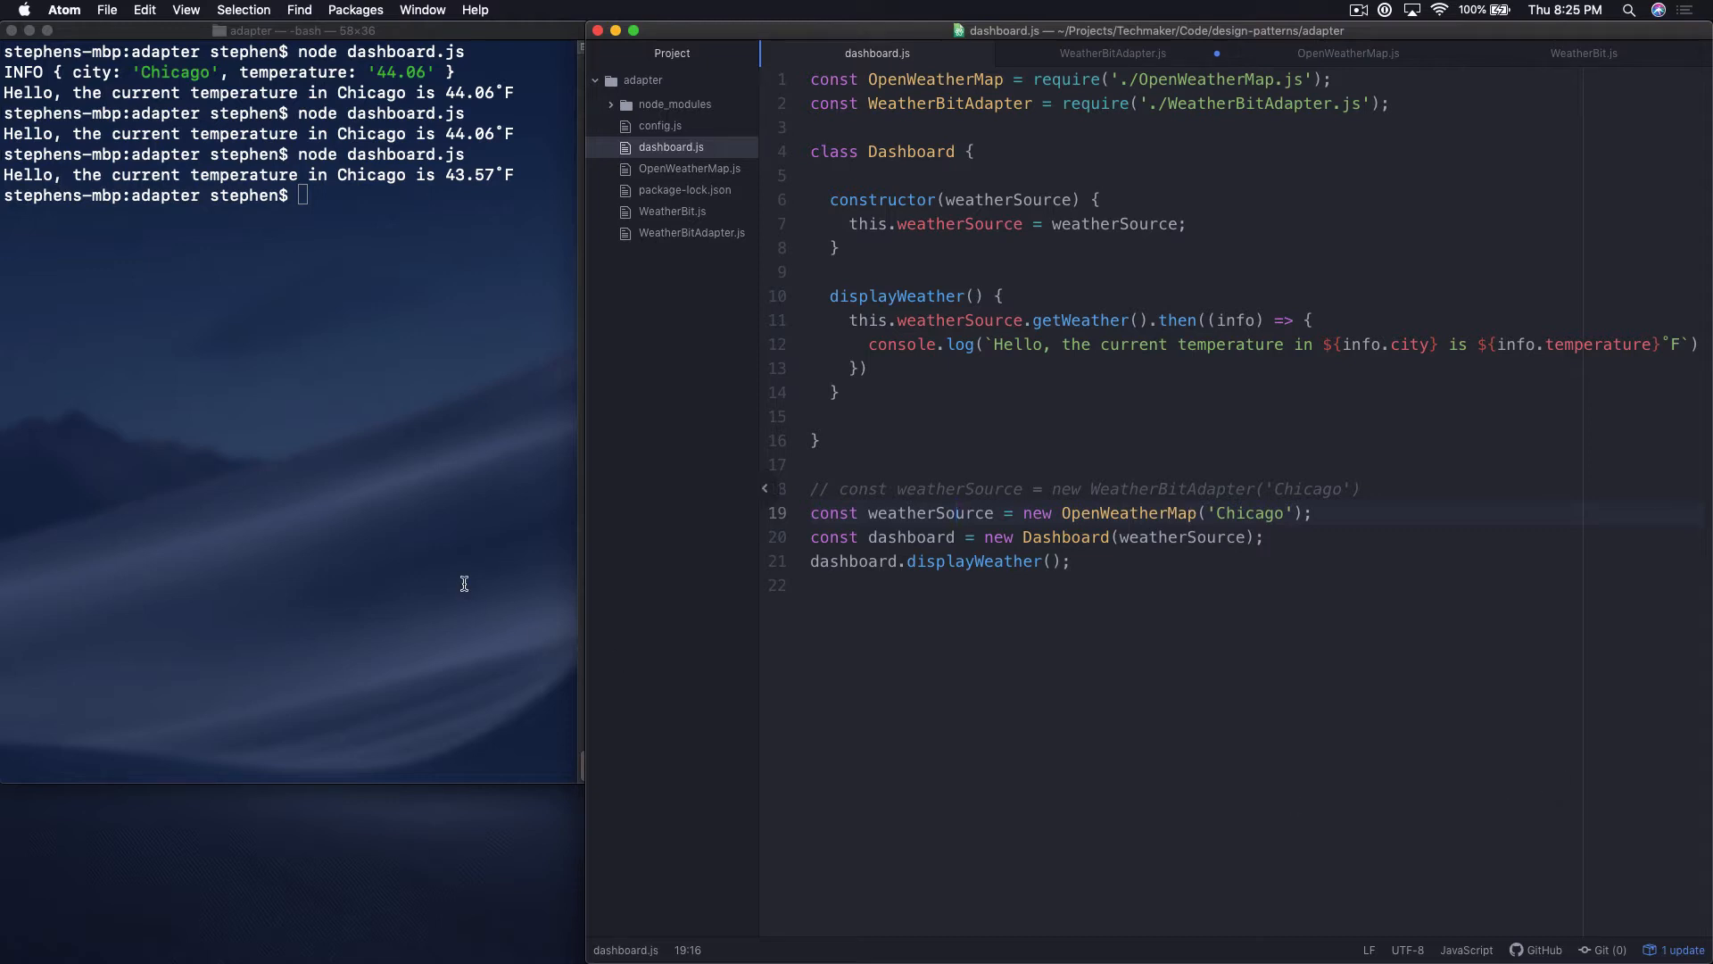
Run npm install prompt in the adapter project's Terminal.
{"action": "left_click", "coordinate": [552, 655]}
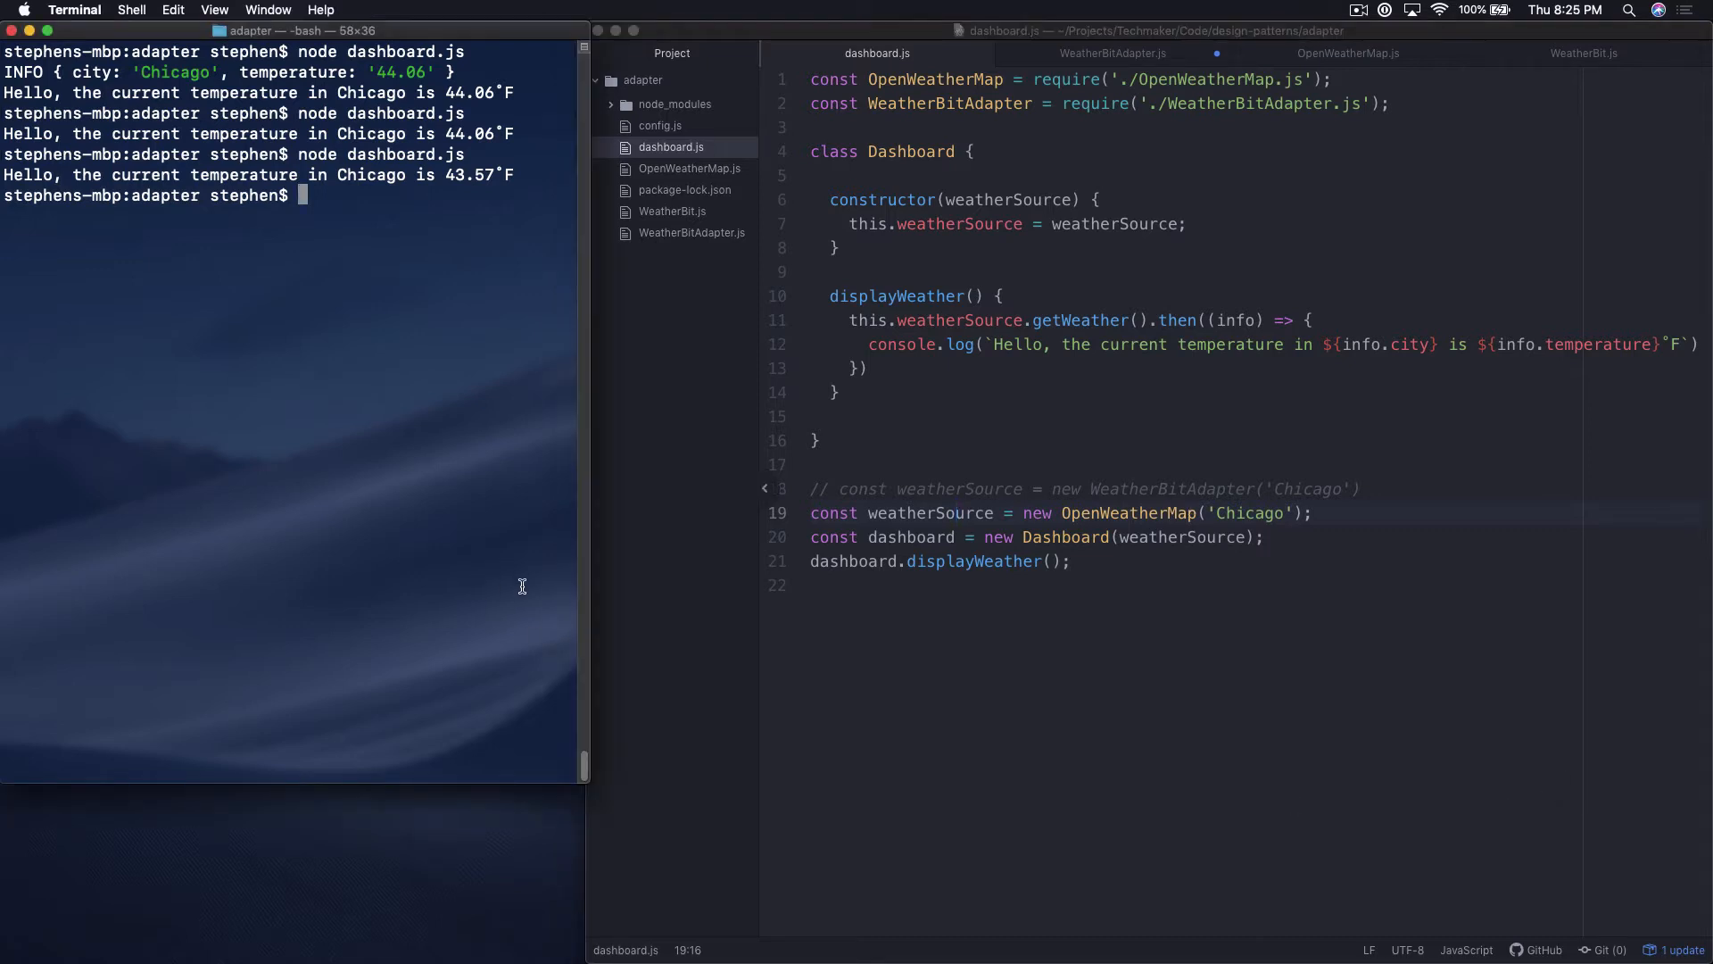
{"action": "type", "text": "npm install prompt"}
{"action": "key", "text": "Return"}
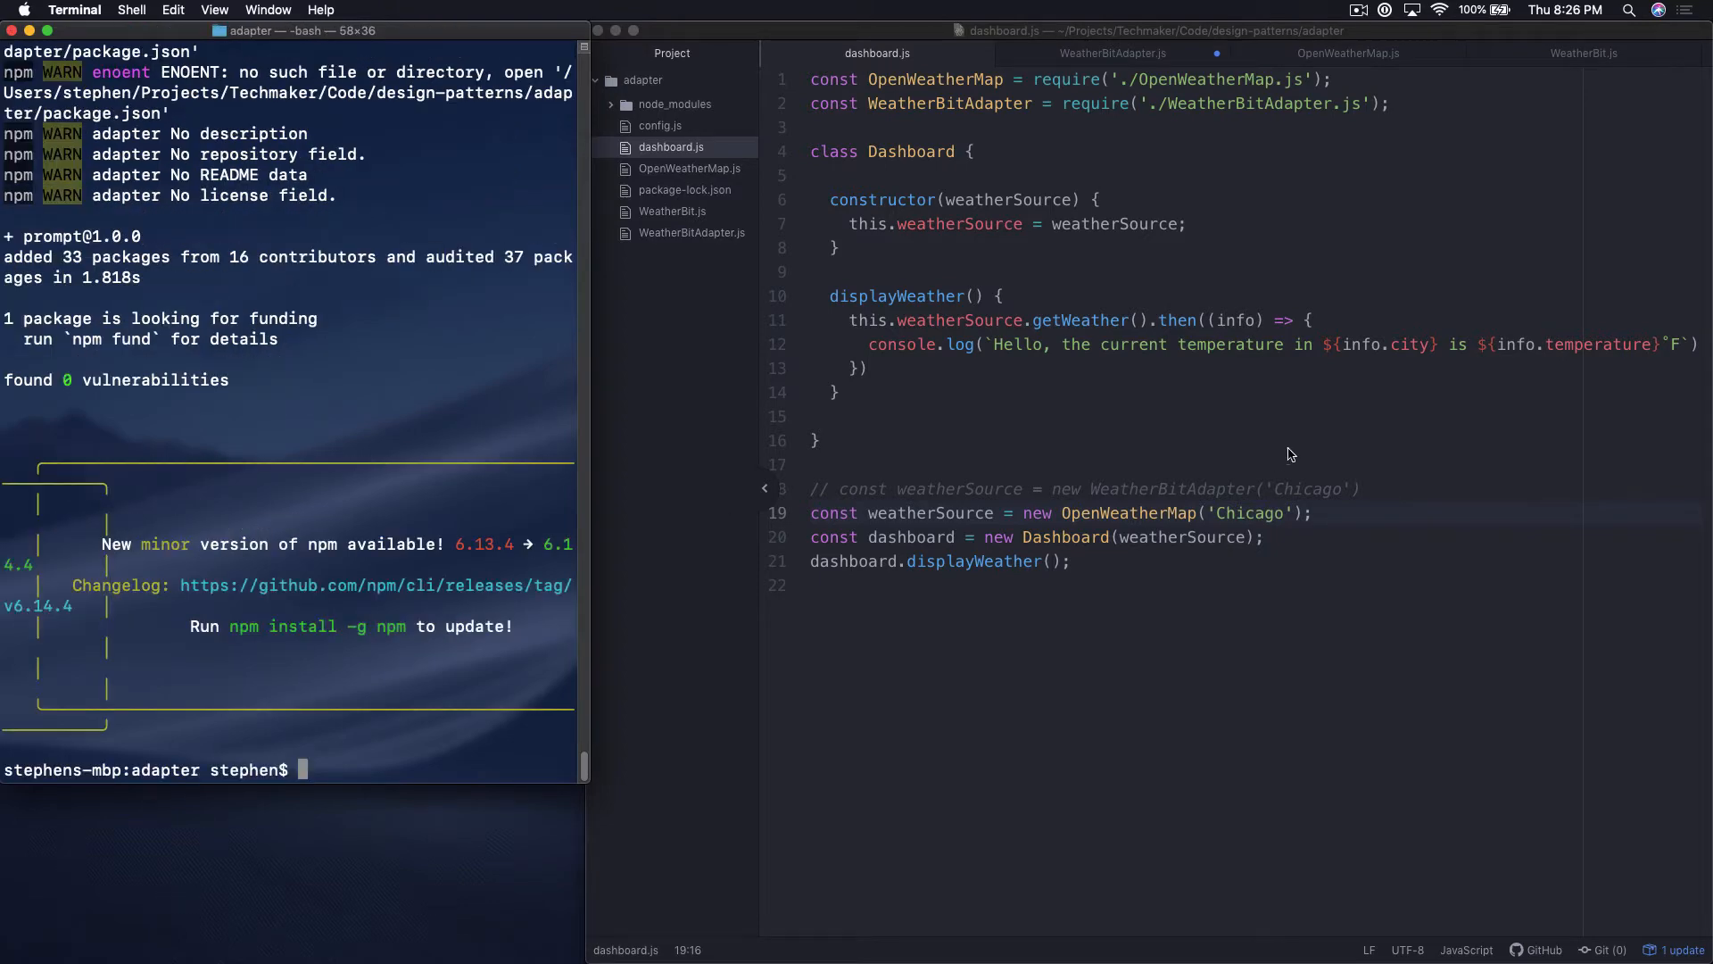
Add blank lines at the top of dashboard.js for const prompt = require('prompt').
{"action": "left_click", "coordinate": [1000, 297]}
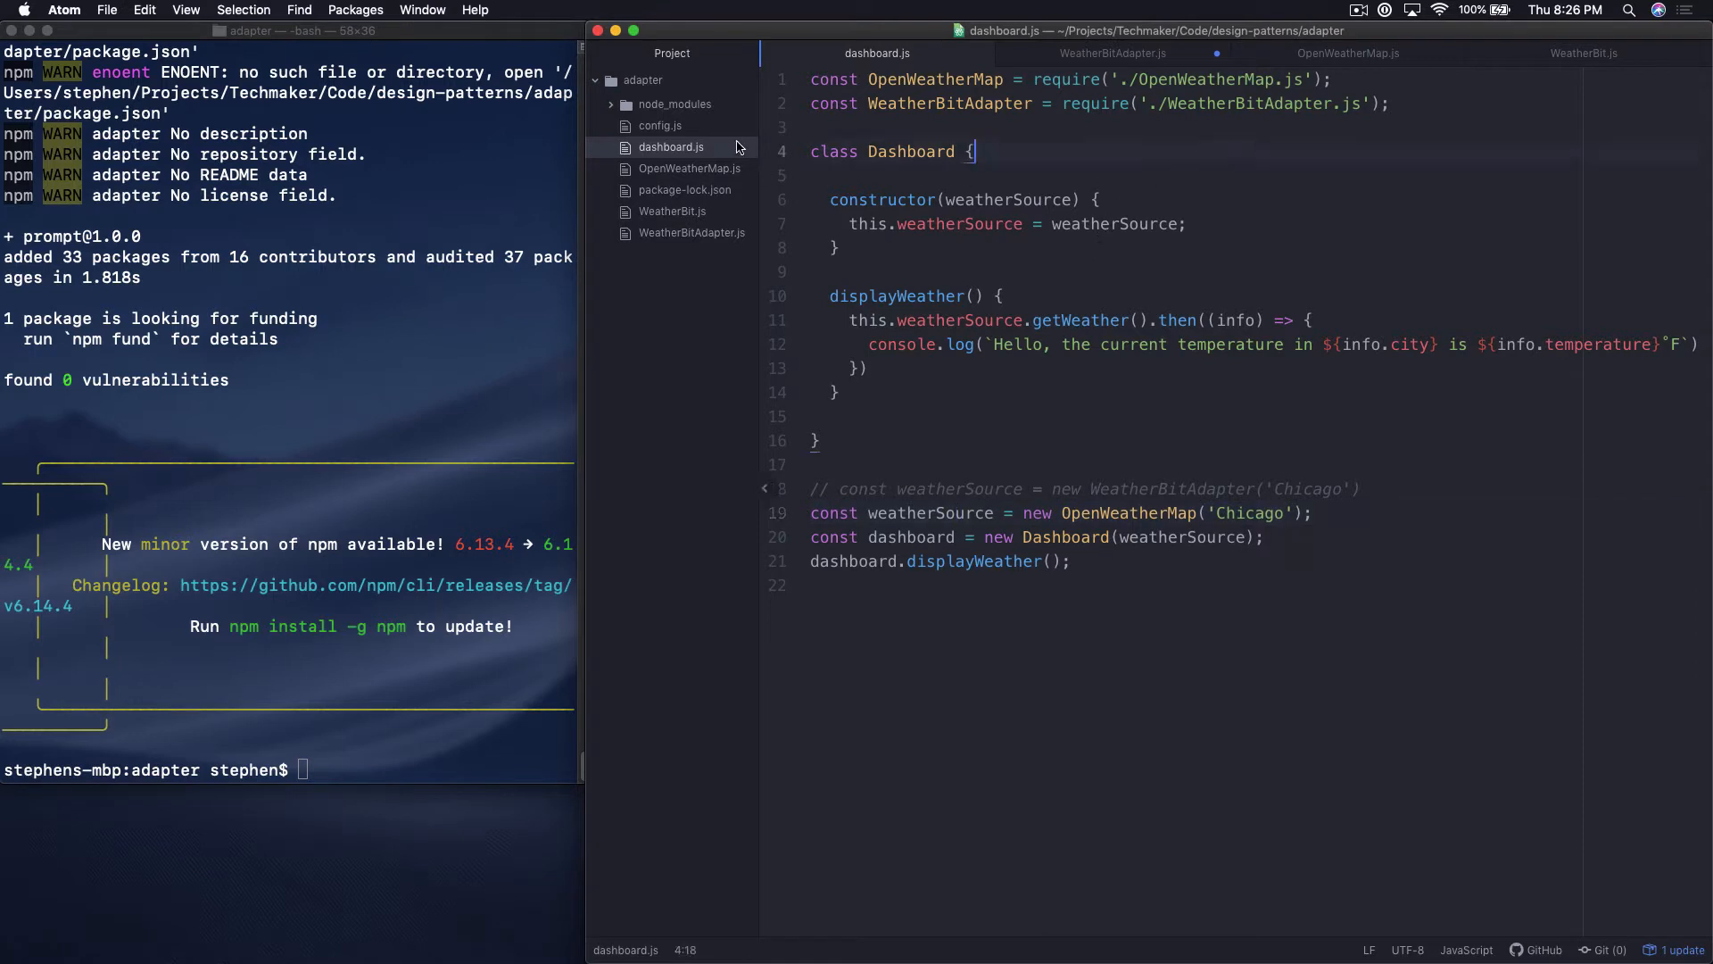
{"action": "left_click", "coordinate": [932, 172]}
{"action": "key", "text": "super+Up"}
{"action": "key", "text": "Return"}
{"action": "key", "text": "Return"}
{"action": "key", "text": "Up"}
{"action": "key", "text": "Up"}
{"action": "type", "text": "const "}
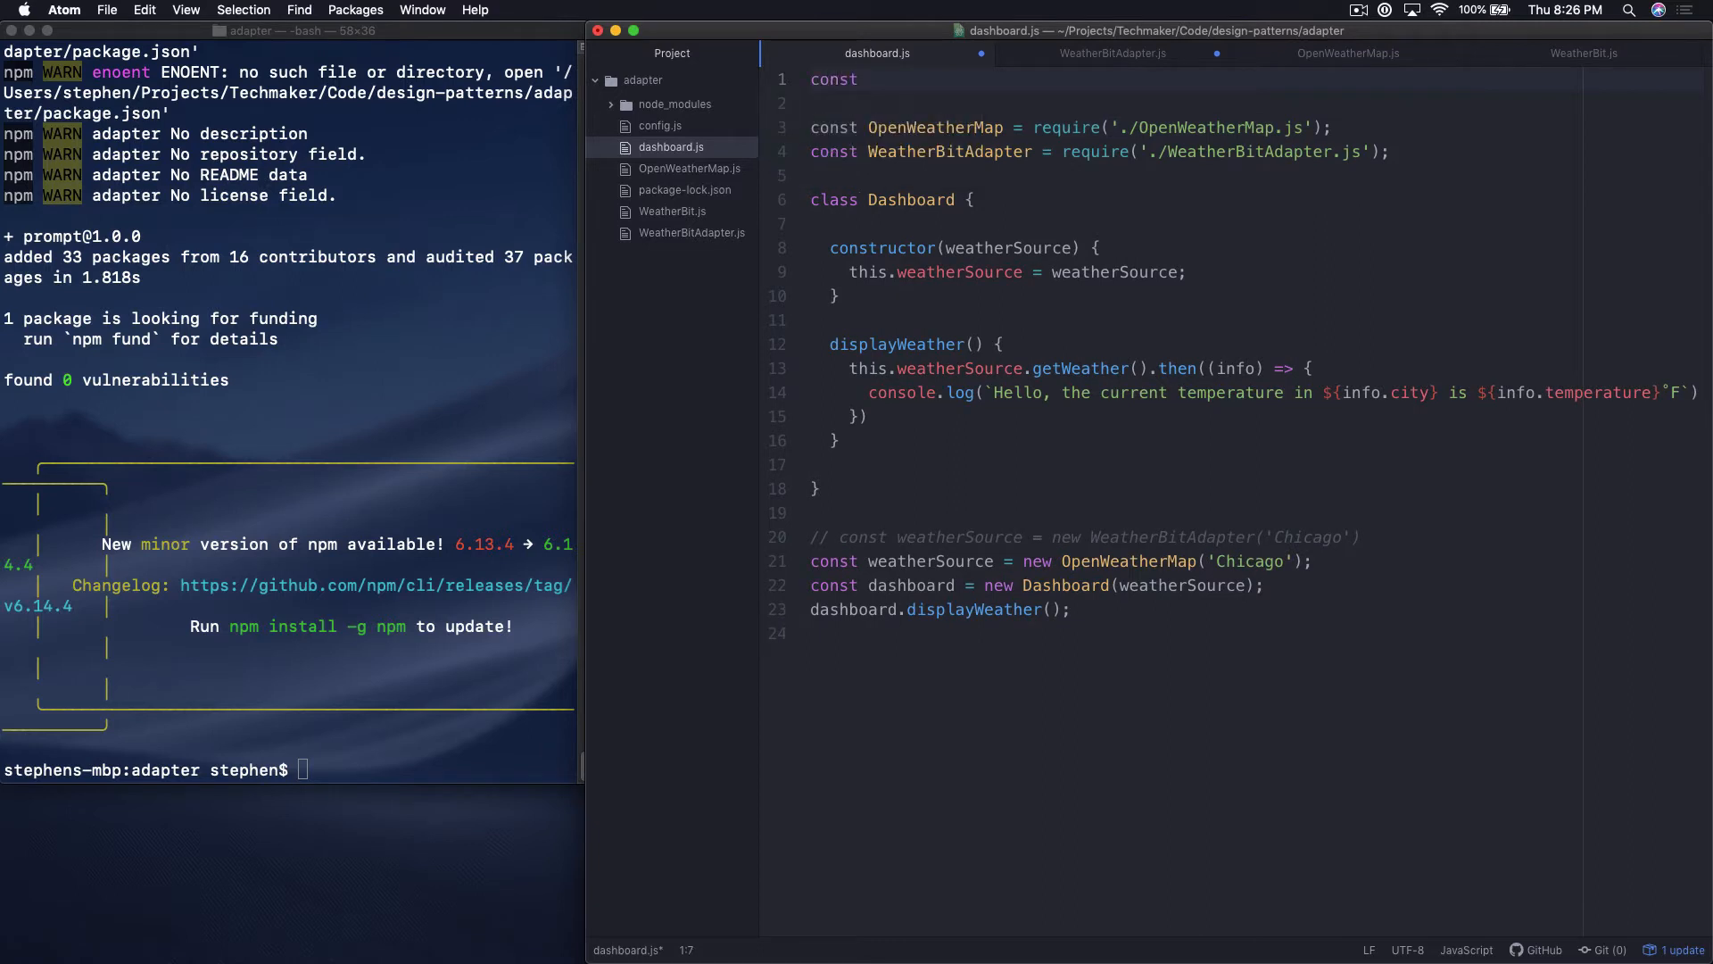
{"action": "type", "text": "prompt "}
{"action": "type", "text": "= require"}
{"action": "type", "text": "('prompt"}
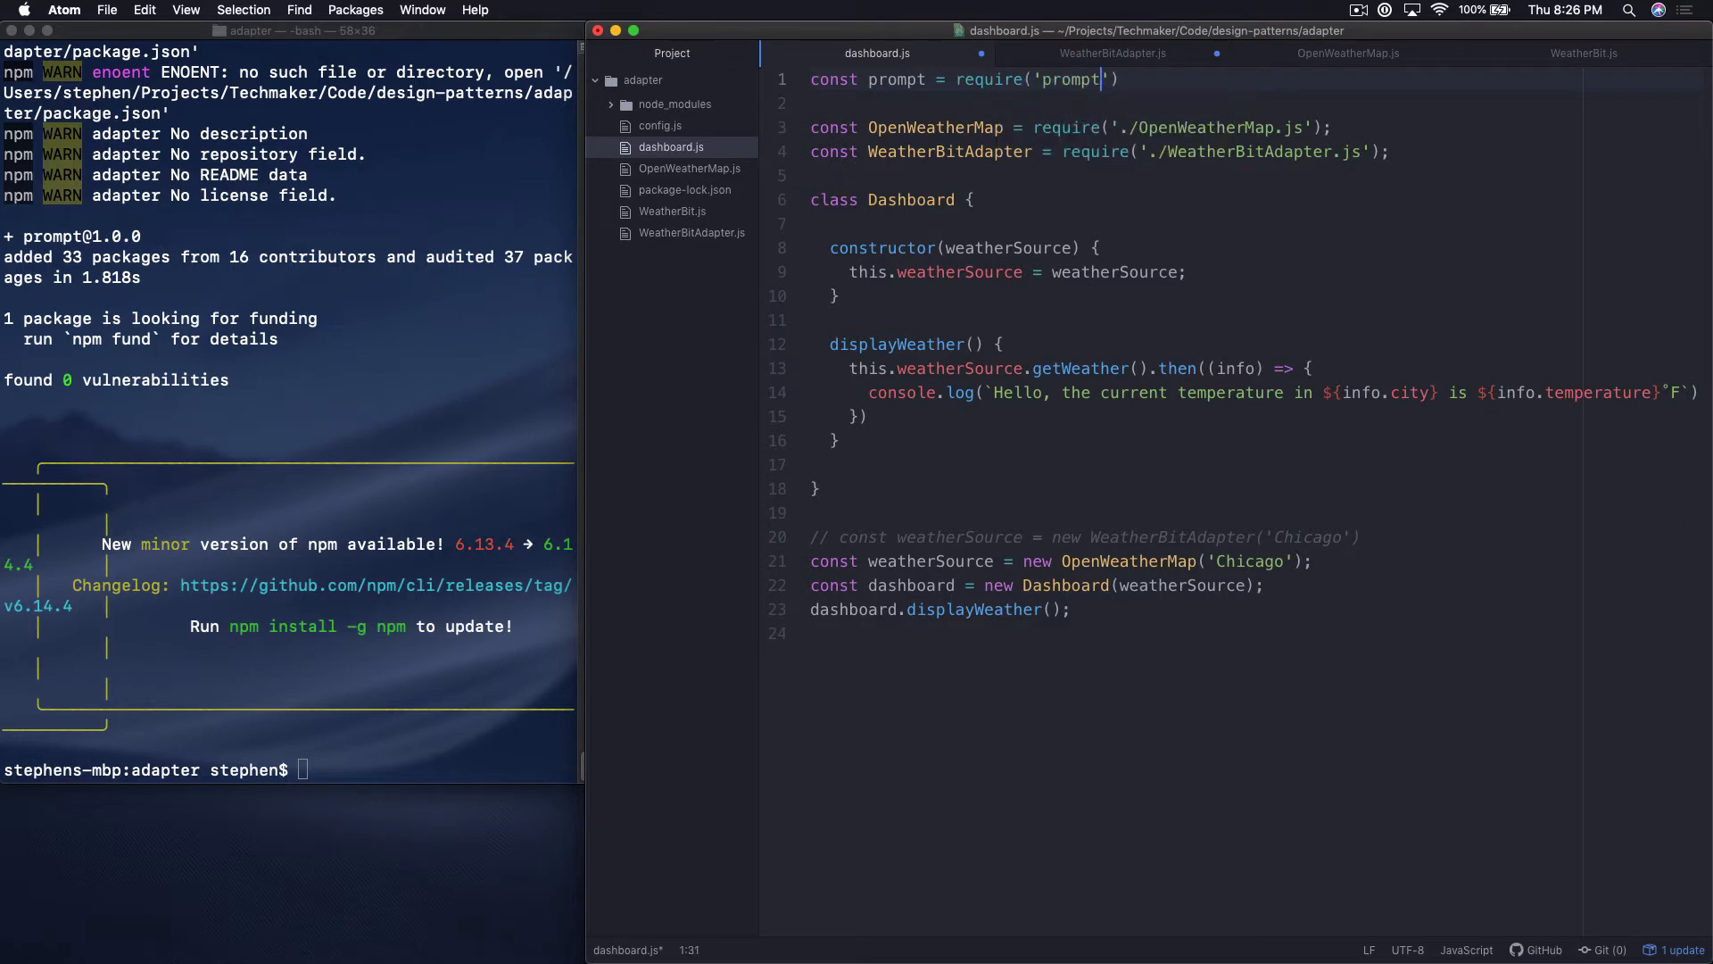
Save dashboard.js and copy the nodejs.org prompt example from prompt.start() through onErr.
{"action": "key", "text": "super+s"}
{"action": "key", "text": "super+Tab"}
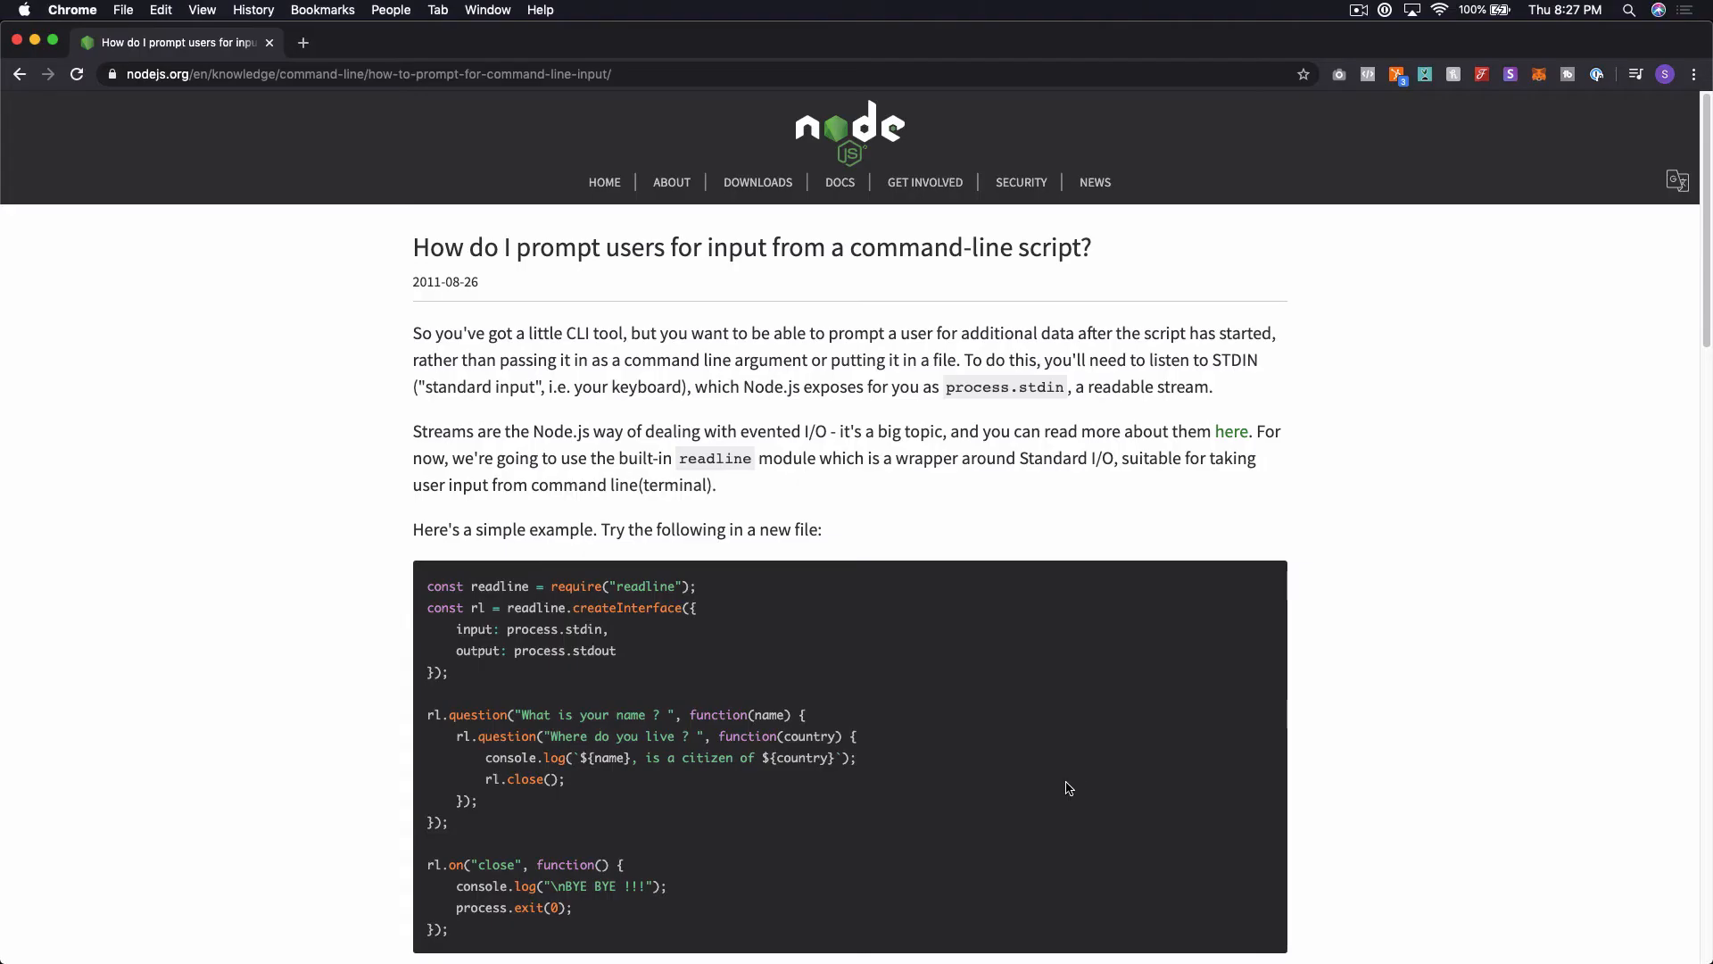
{"action": "scroll", "coordinate": [1066, 789], "scroll_direction": "down", "scroll_amount": 2}
{"action": "scroll", "coordinate": [1065, 789], "scroll_direction": "down", "scroll_amount": 5}
{"action": "scroll", "coordinate": [1066, 788], "scroll_direction": "down", "scroll_amount": 3}
{"action": "scroll", "coordinate": [1066, 789], "scroll_direction": "down", "scroll_amount": 2}
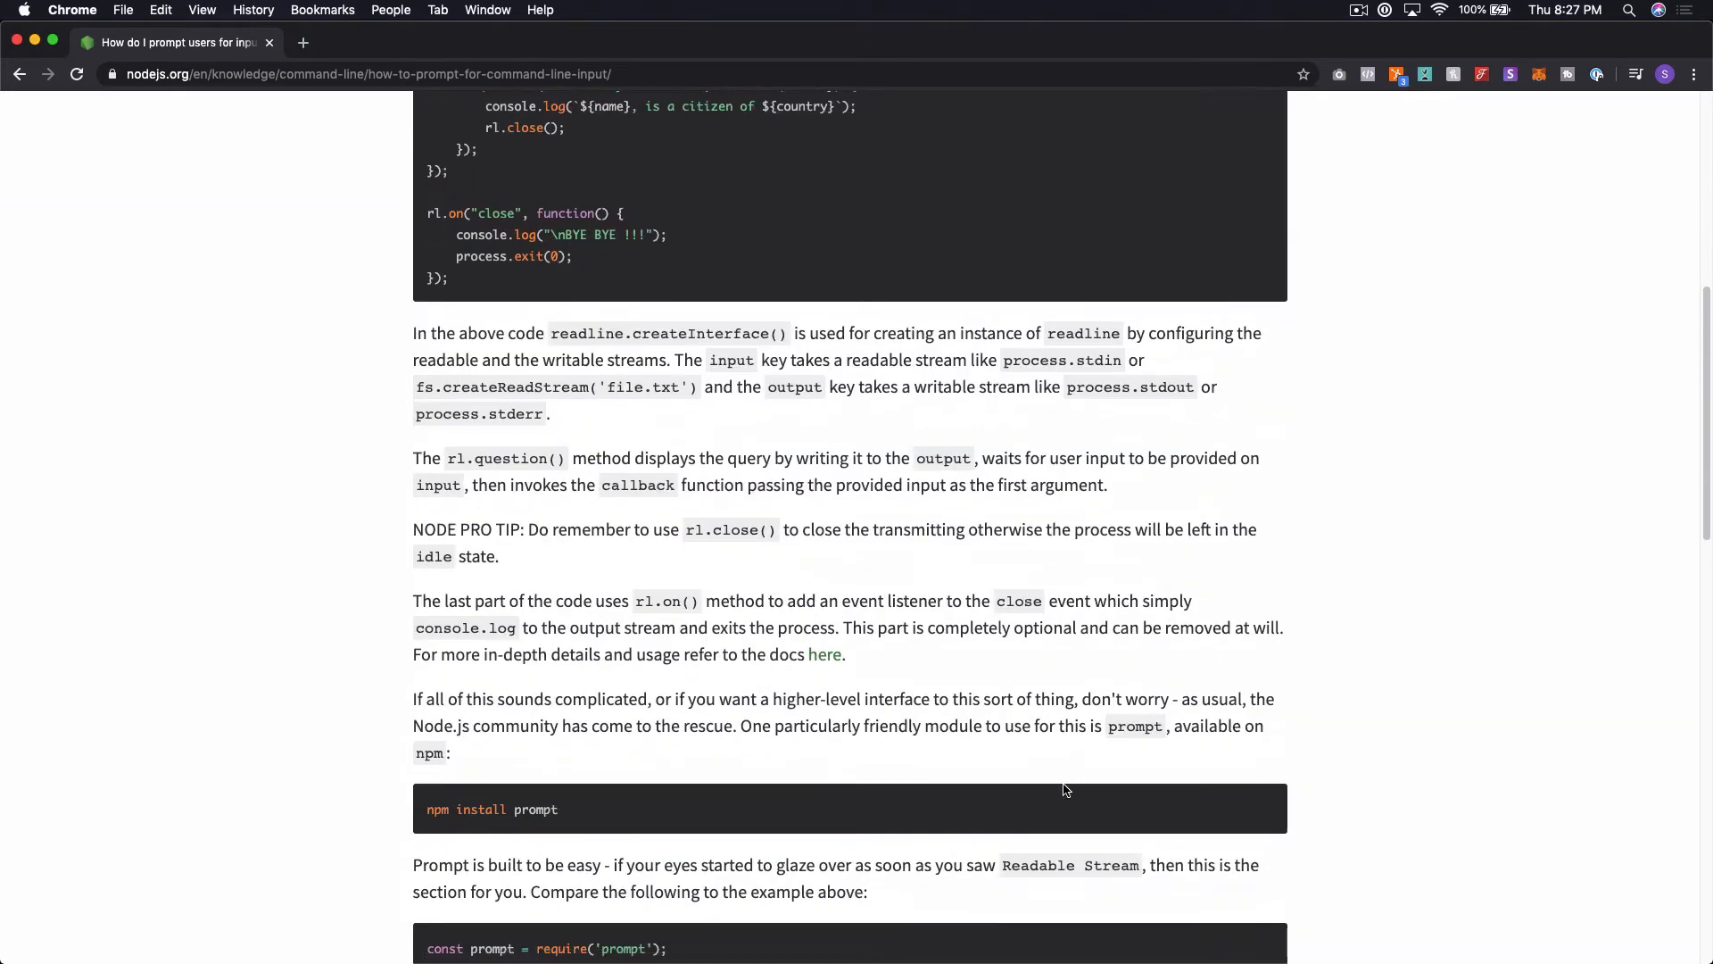
{"action": "scroll", "coordinate": [1065, 789], "scroll_direction": "down", "scroll_amount": 4}
{"action": "scroll", "coordinate": [1065, 788], "scroll_direction": "down", "scroll_amount": 2}
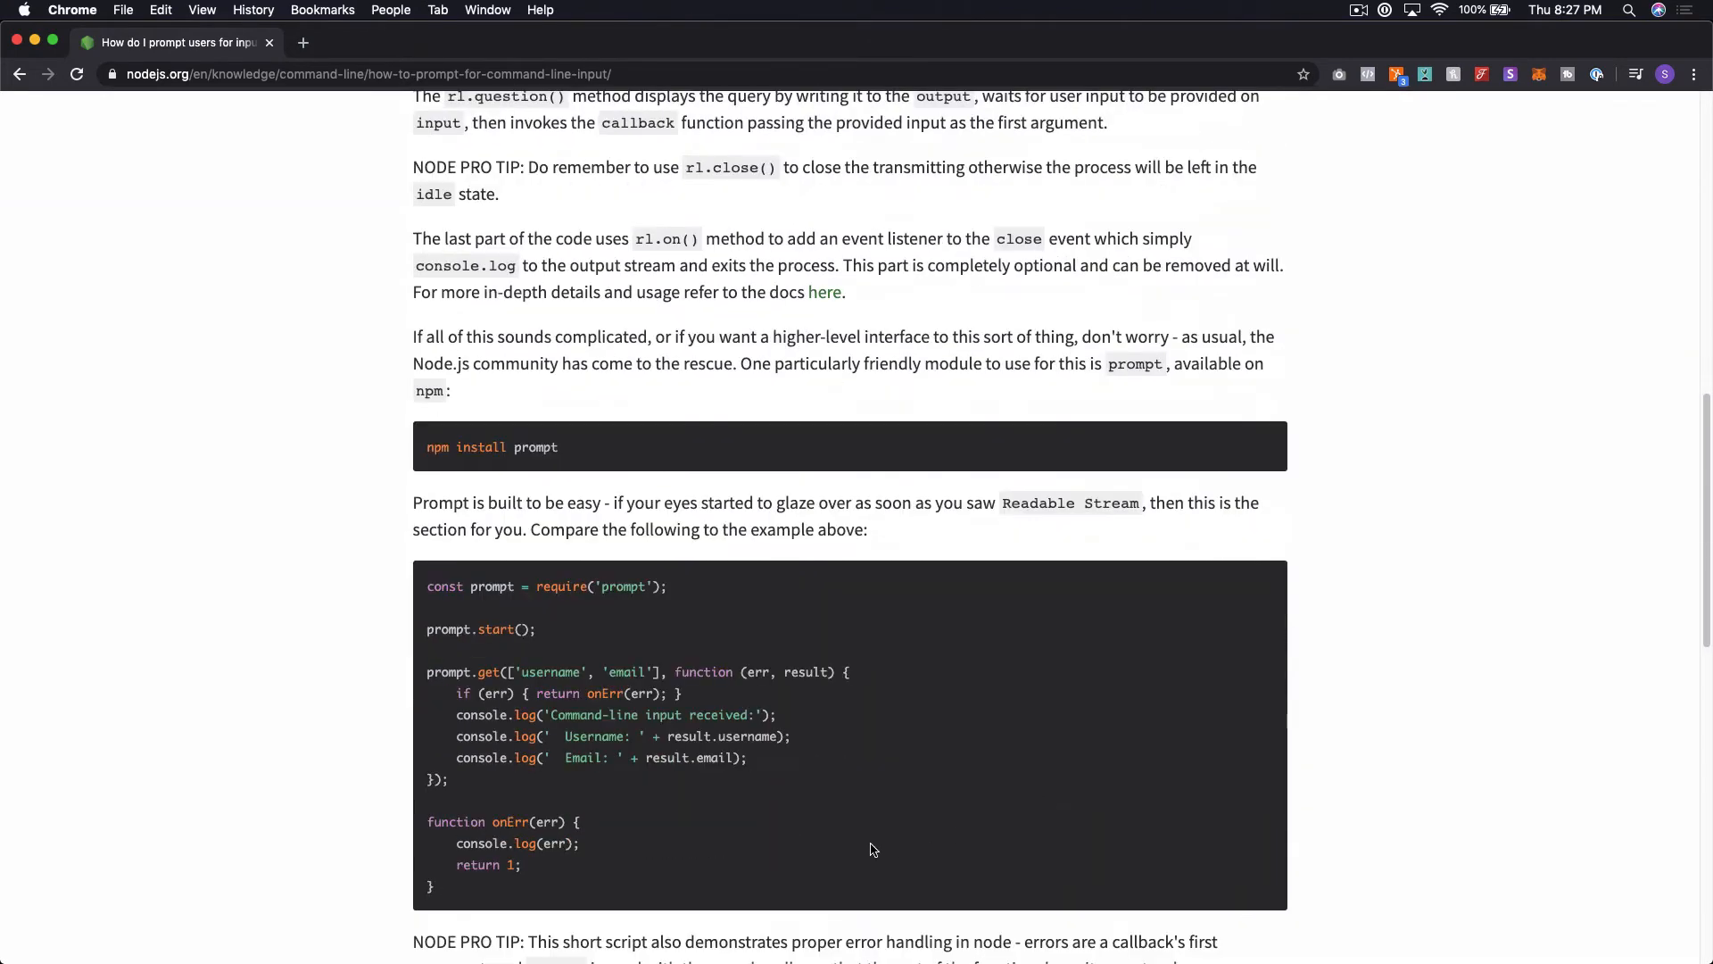
{"action": "scroll", "coordinate": [937, 803], "scroll_direction": "down", "scroll_amount": 3}
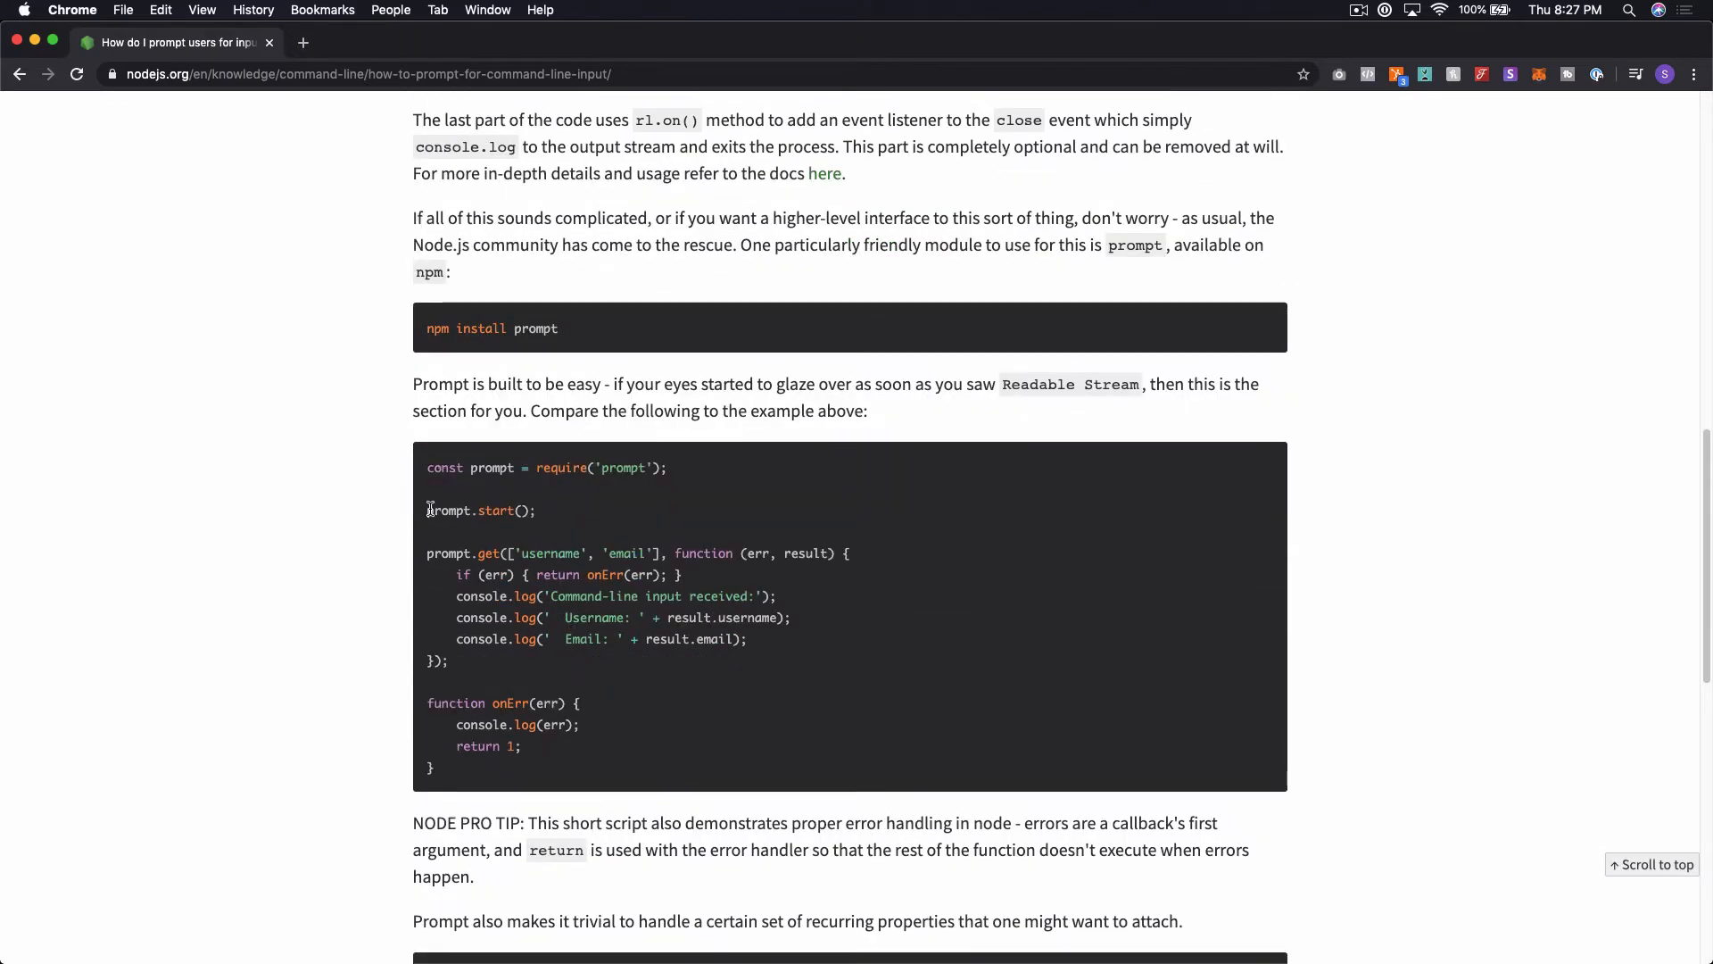
{"action": "left_click_drag", "start_coordinate": [430, 510], "coordinate": [471, 752]}
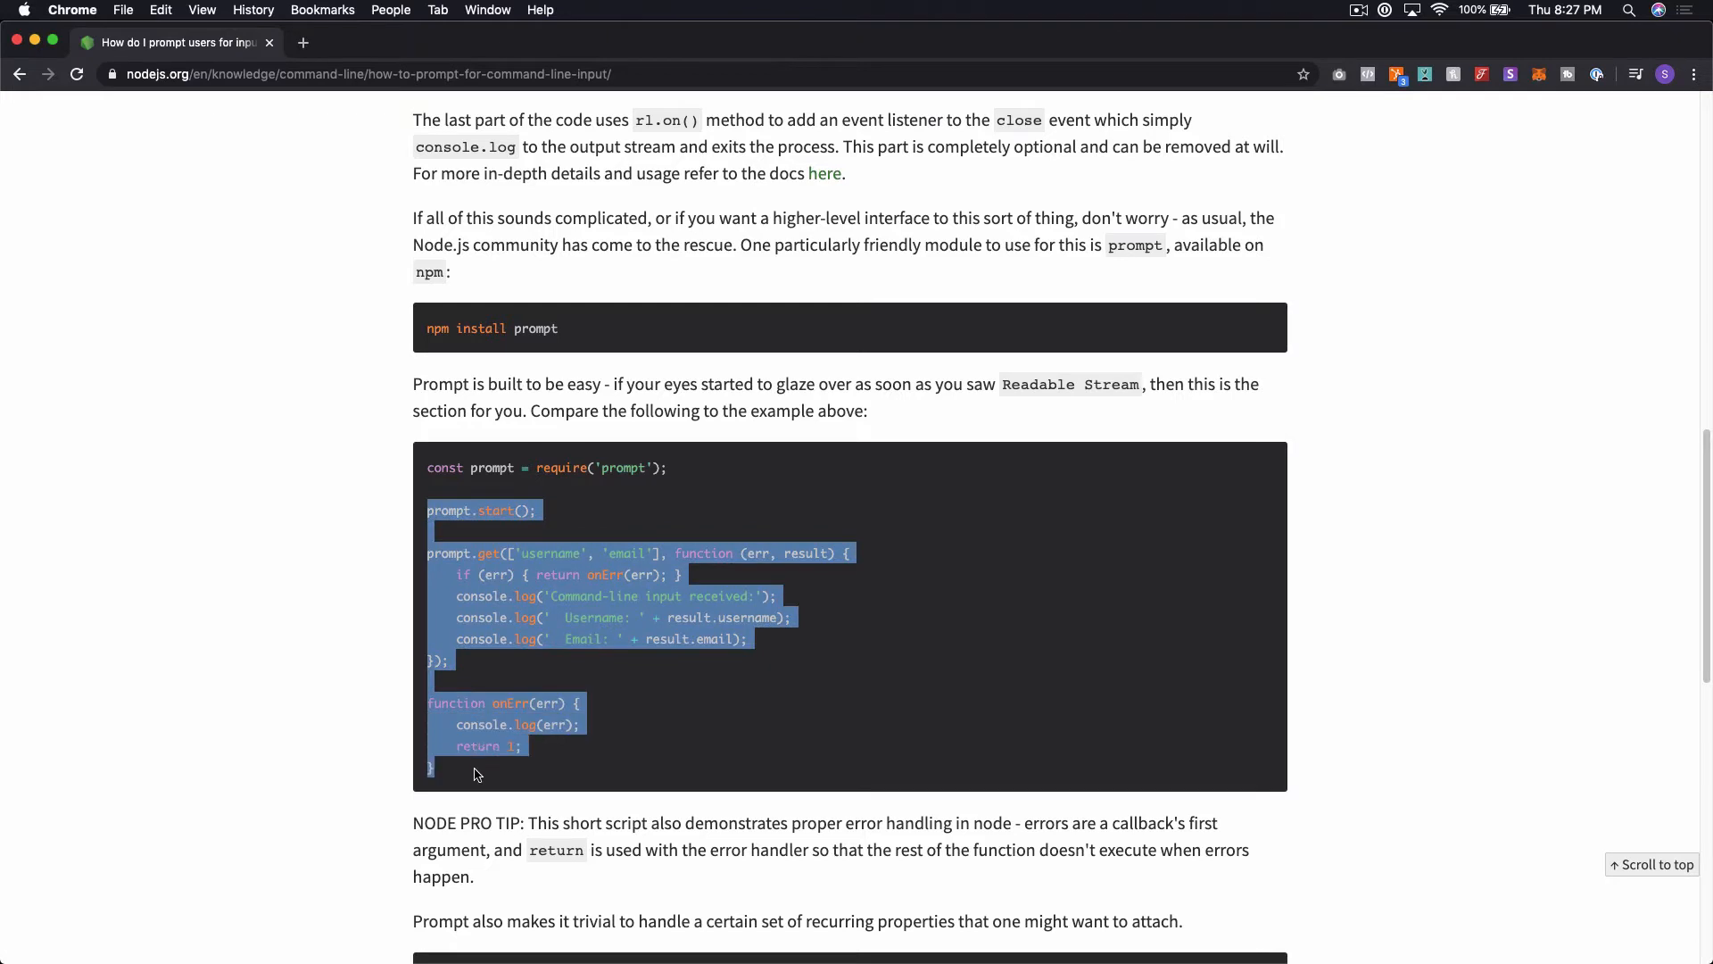
{"action": "key", "text": "super+c"}
Run node dashboard.js, which reports 41.43°F for Chicago, then position below the Dashboard class.
{"action": "key", "text": "super+Tab"}
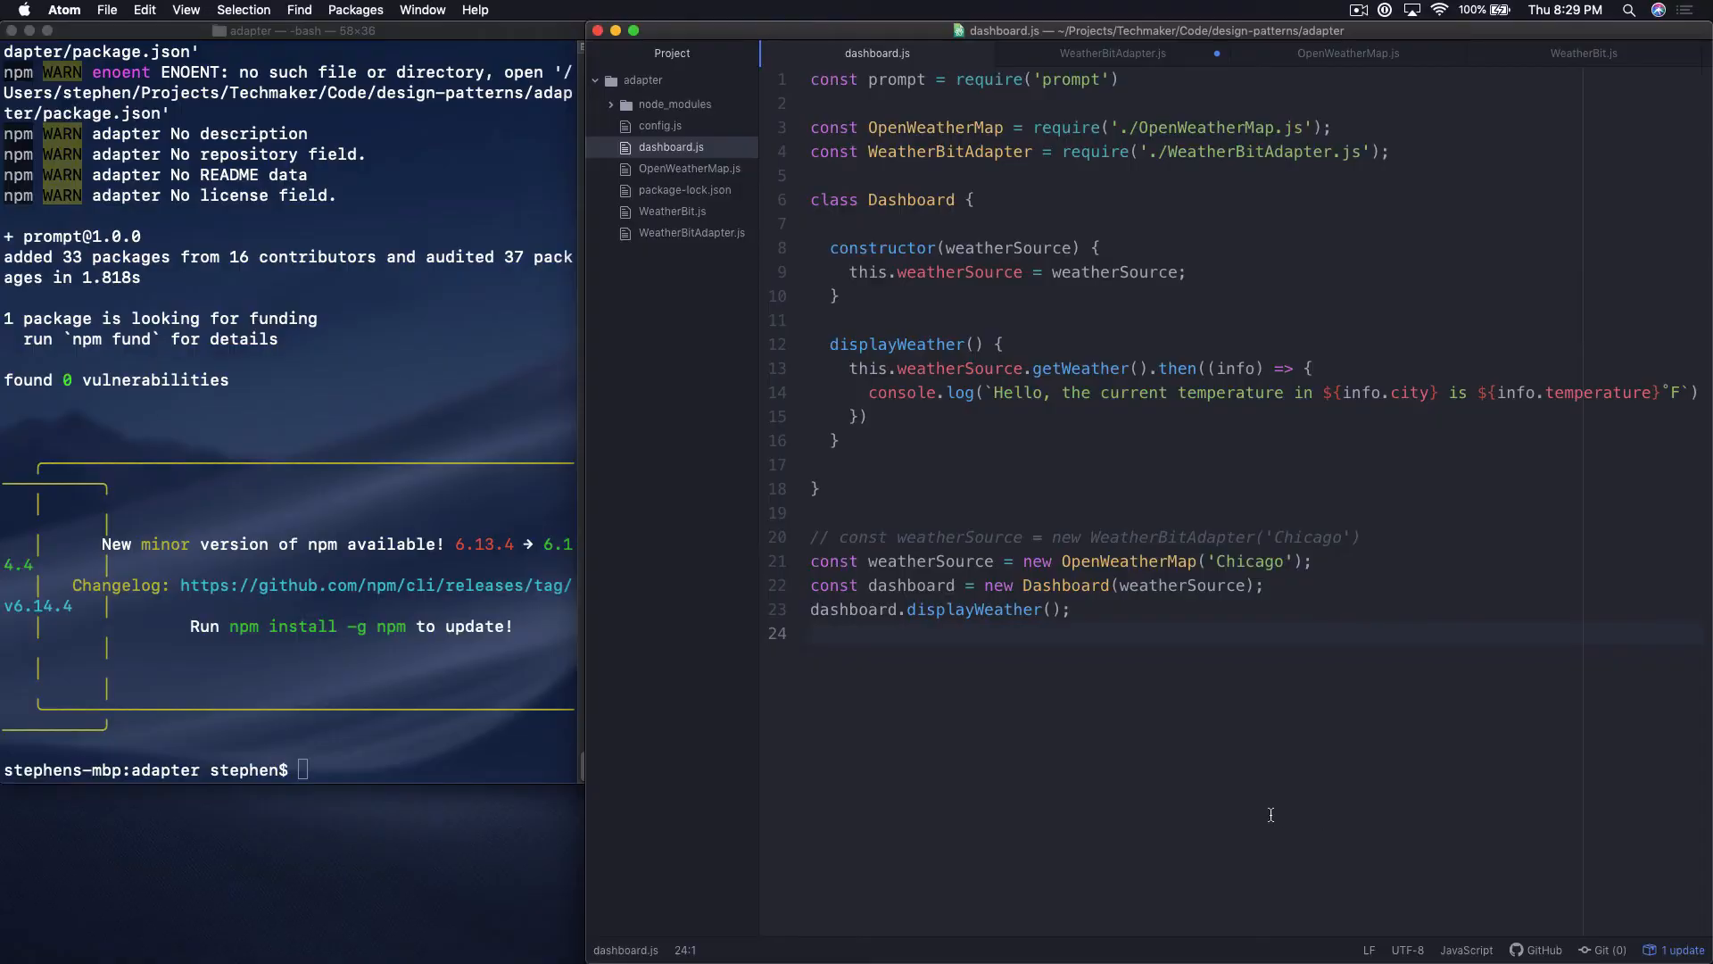
{"action": "left_click", "coordinate": [417, 747]}
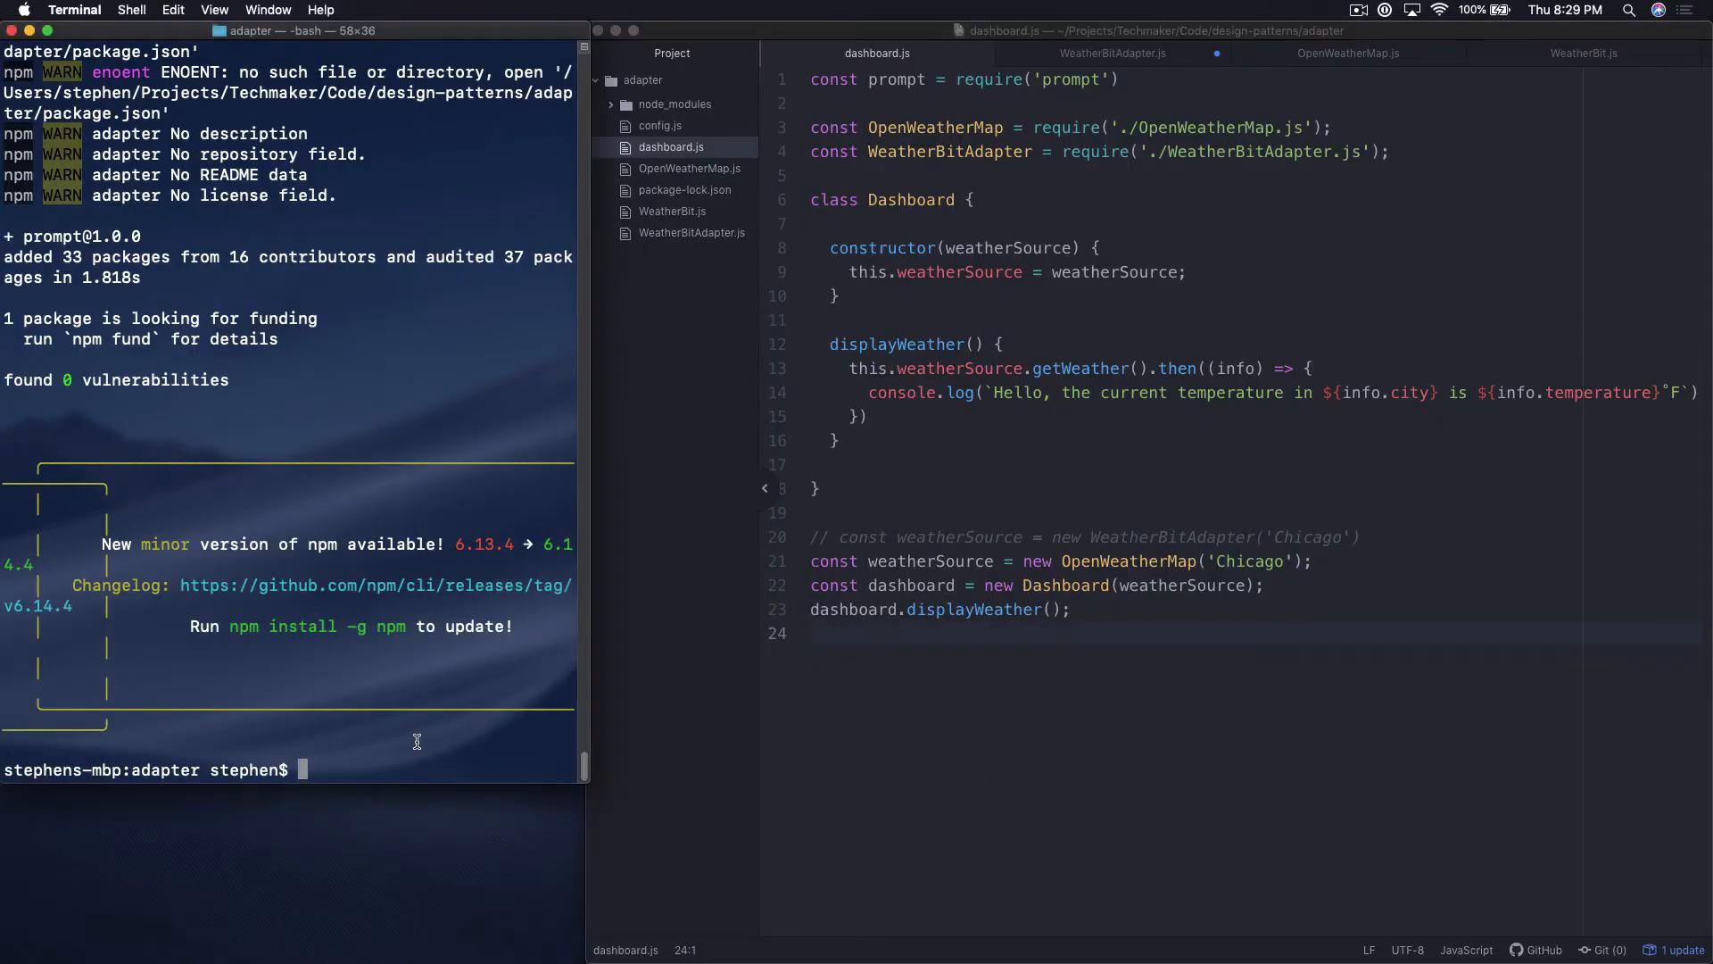
{"action": "type", "text": "node "}
{"action": "type", "text": "dashboa"}
{"action": "type", "text": "rd.js"}
{"action": "key", "text": "Return"}
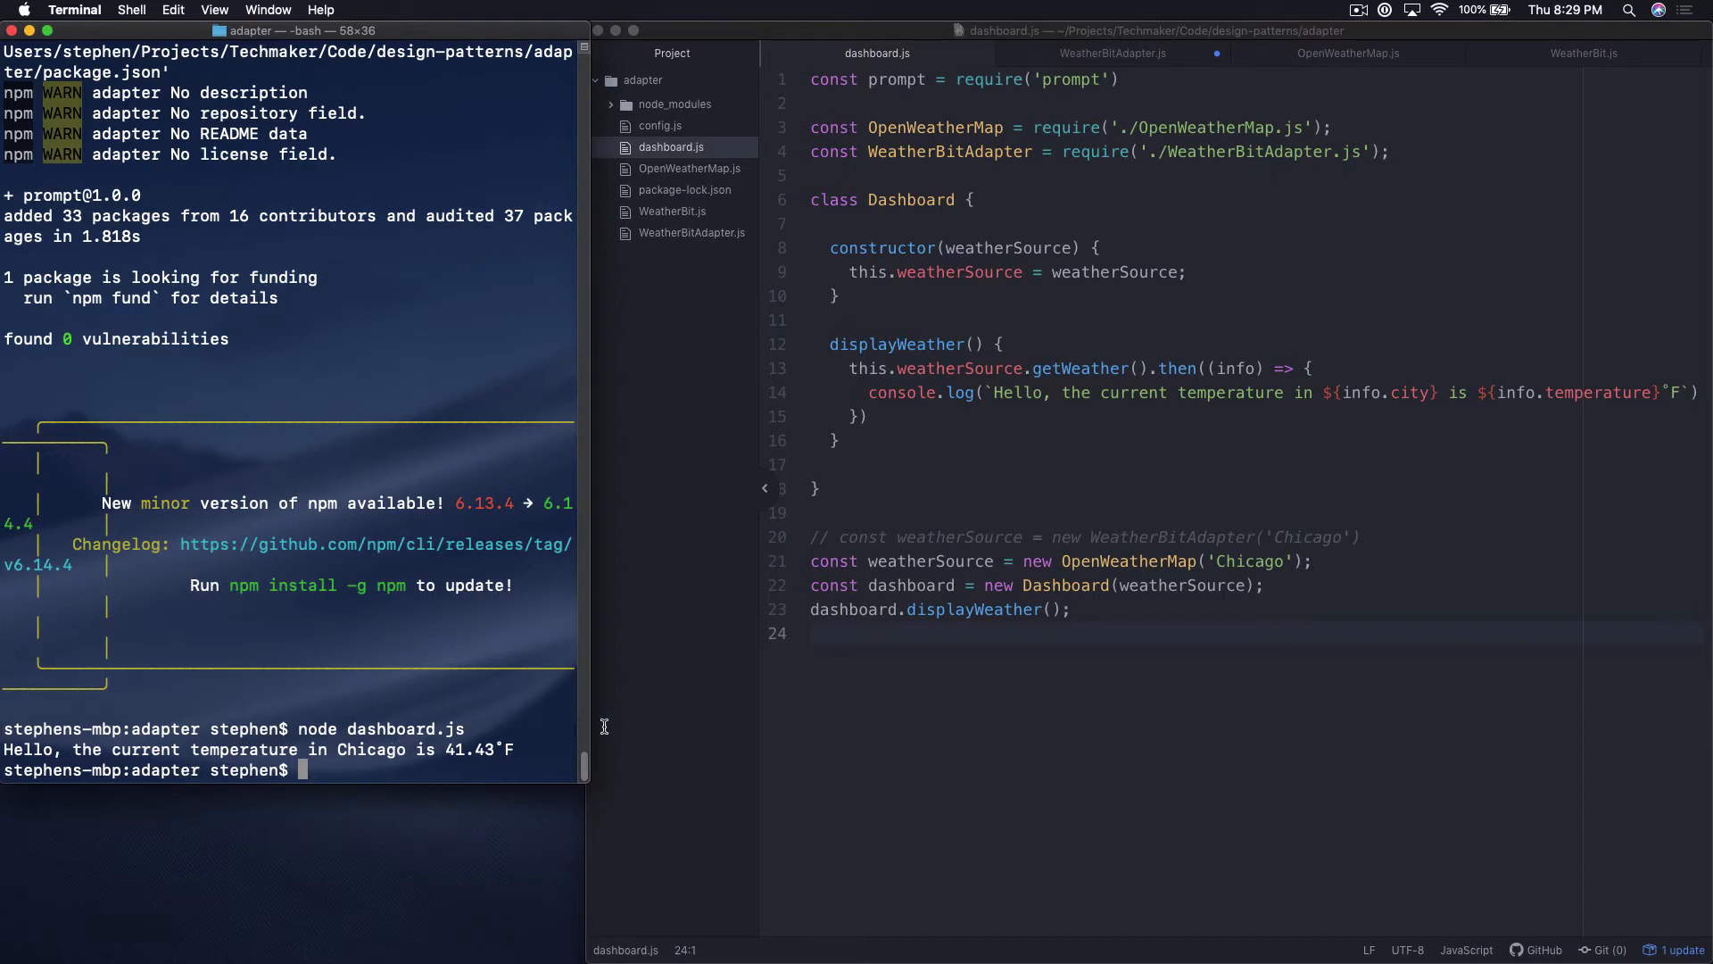
{"action": "left_click", "coordinate": [1015, 713]}
{"action": "left_click", "coordinate": [938, 490]}
Paste the prompt example below the Dashboard class and rename the username/email fields to weatherService.
{"action": "key", "text": "Return"}
{"action": "key", "text": "super+v"}
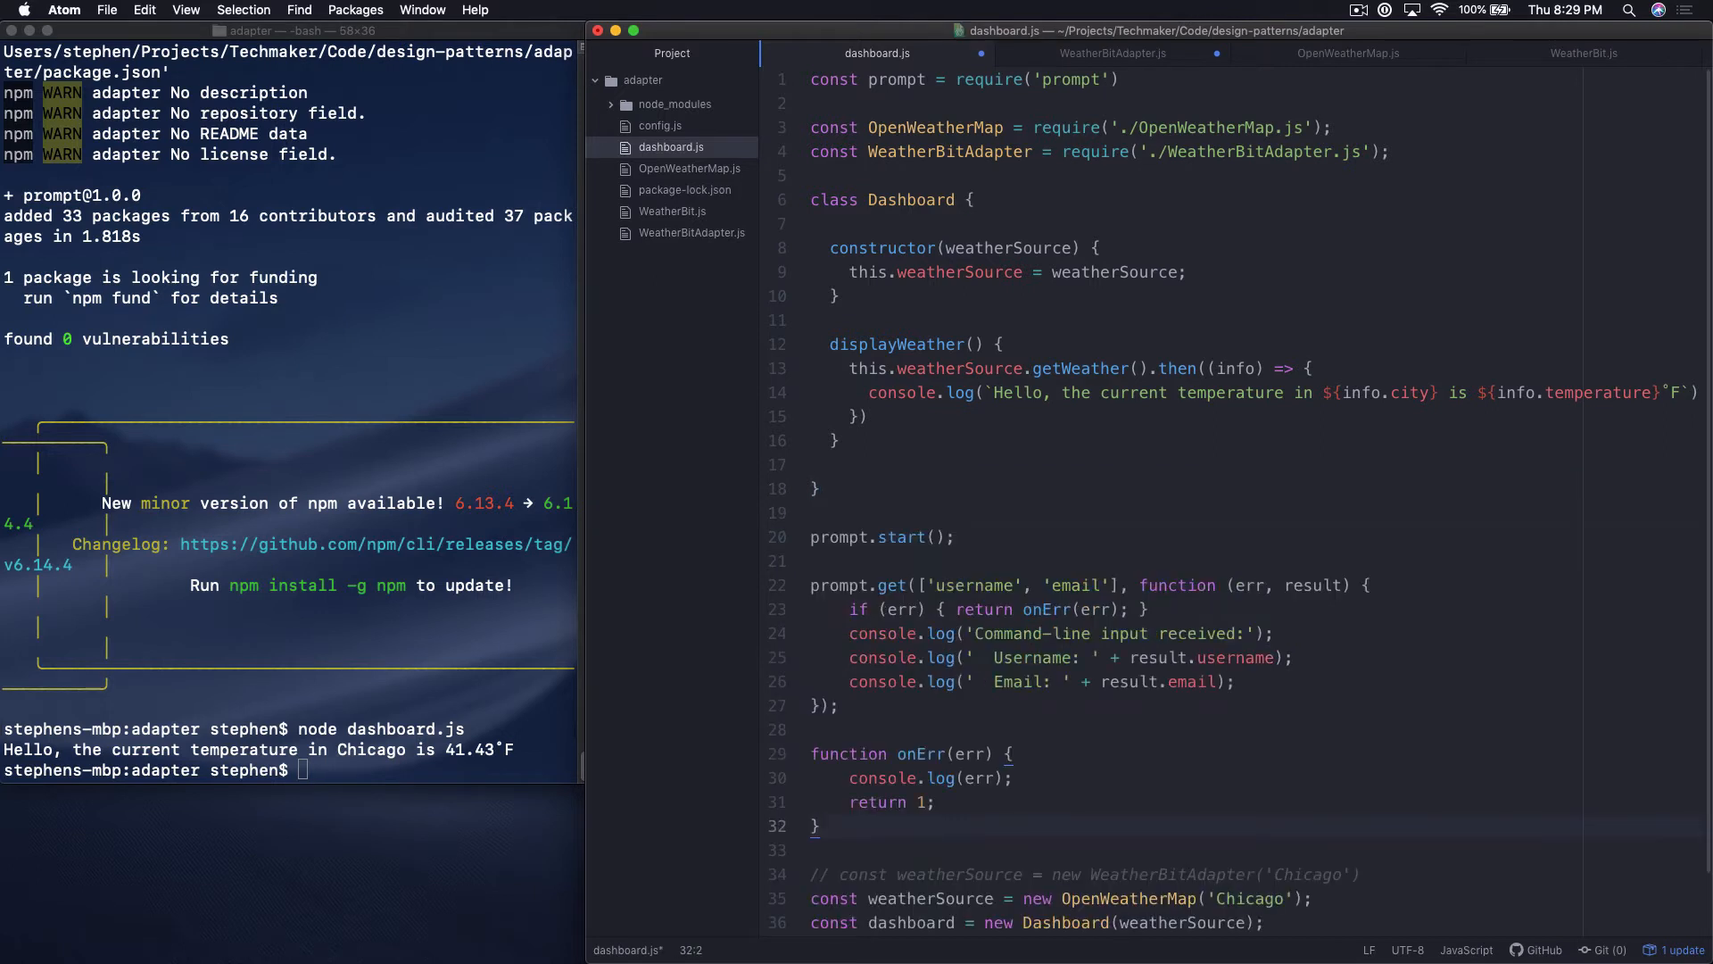
{"action": "scroll", "coordinate": [935, 578], "scroll_direction": "down", "scroll_amount": 2}
{"action": "left_click", "coordinate": [945, 629]}
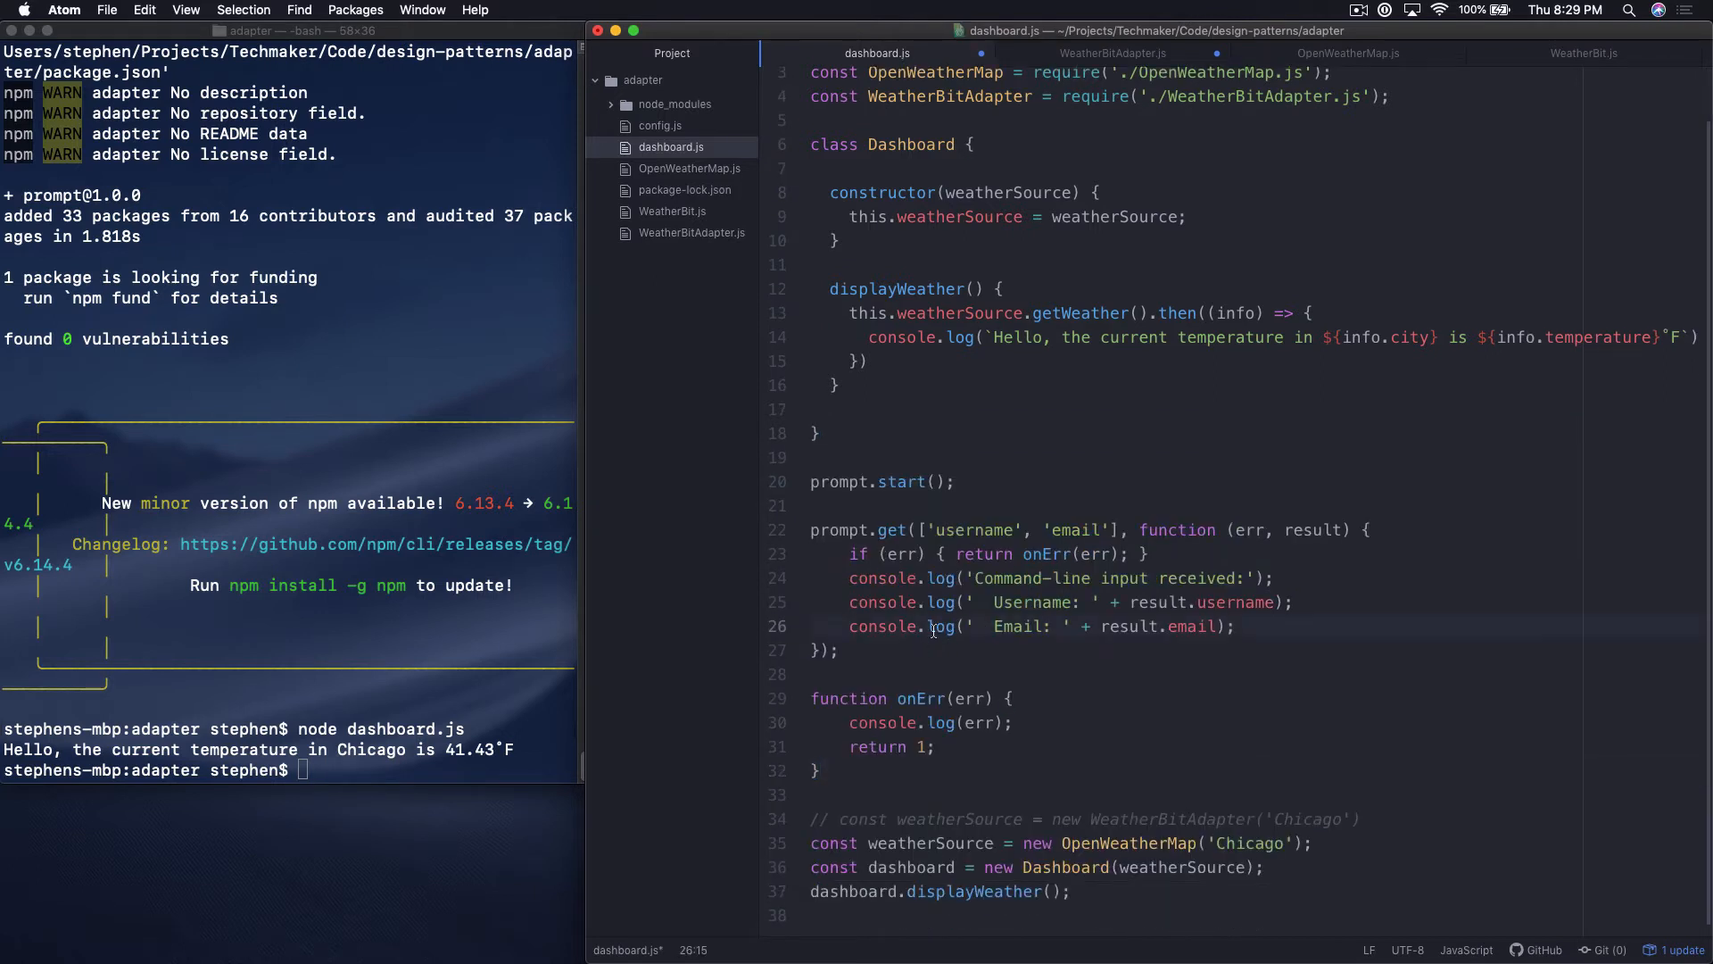
{"action": "left_click", "coordinate": [965, 576]}
{"action": "left_click", "coordinate": [1096, 528]}
{"action": "left_click_drag", "start_coordinate": [1077, 529], "coordinate": [936, 529]}
{"action": "type", "text": "weatherS"}
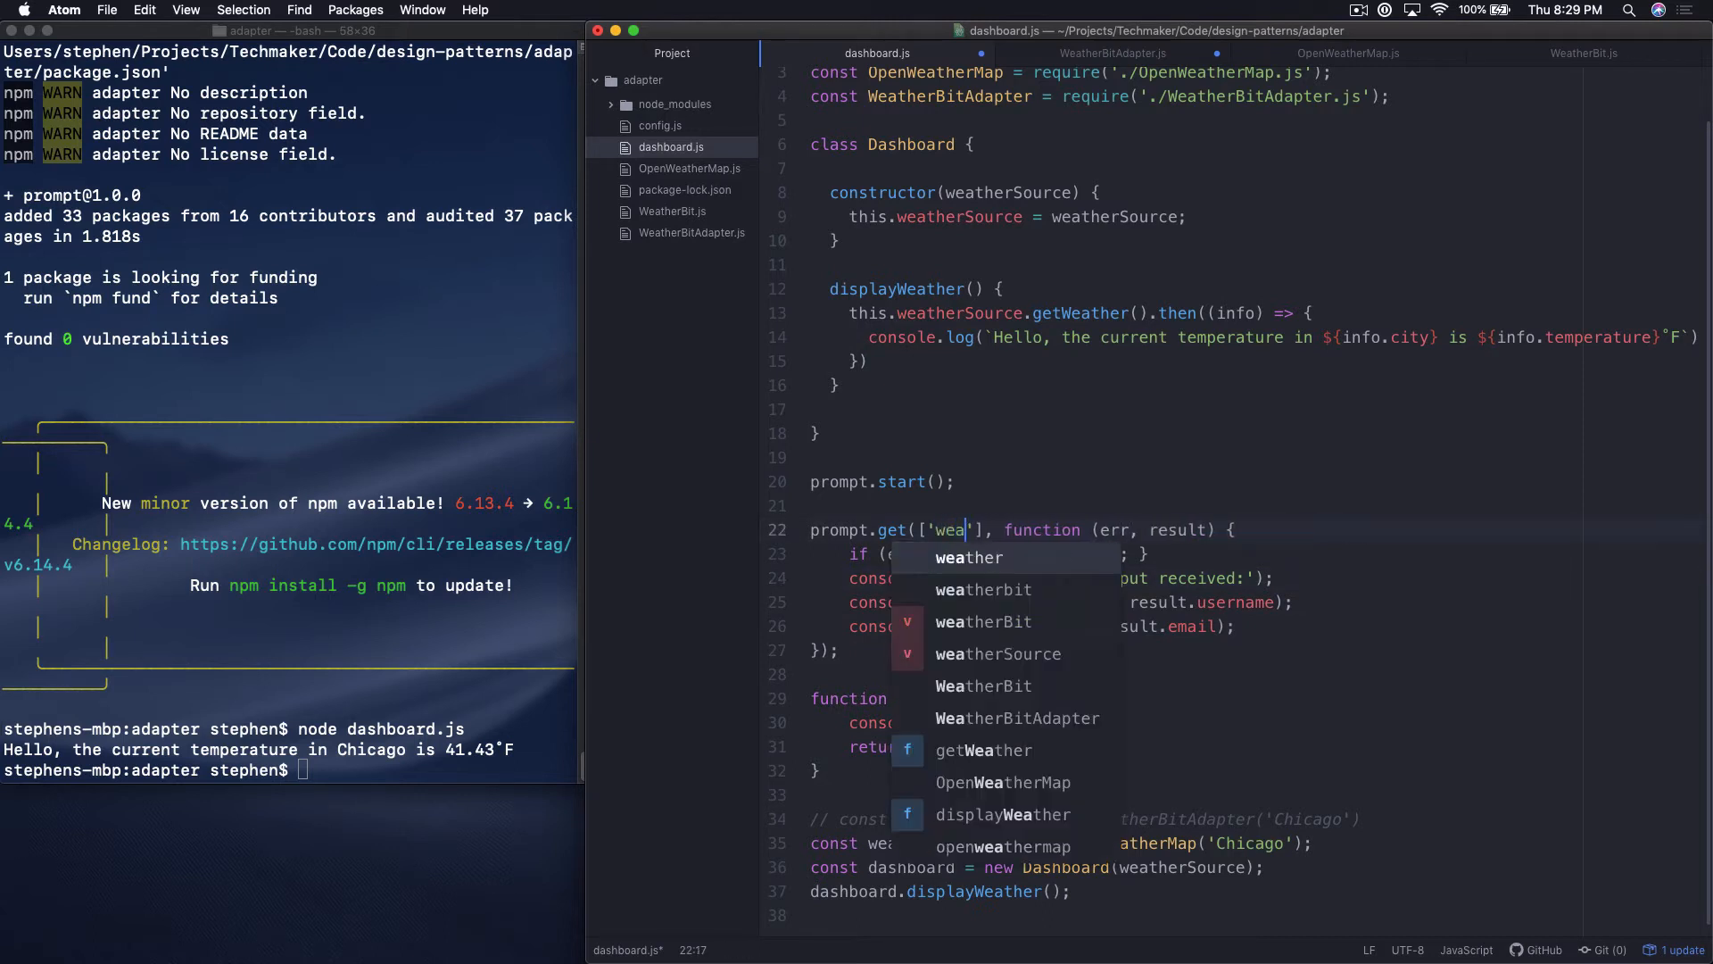
{"action": "type", "text": "ervice"}
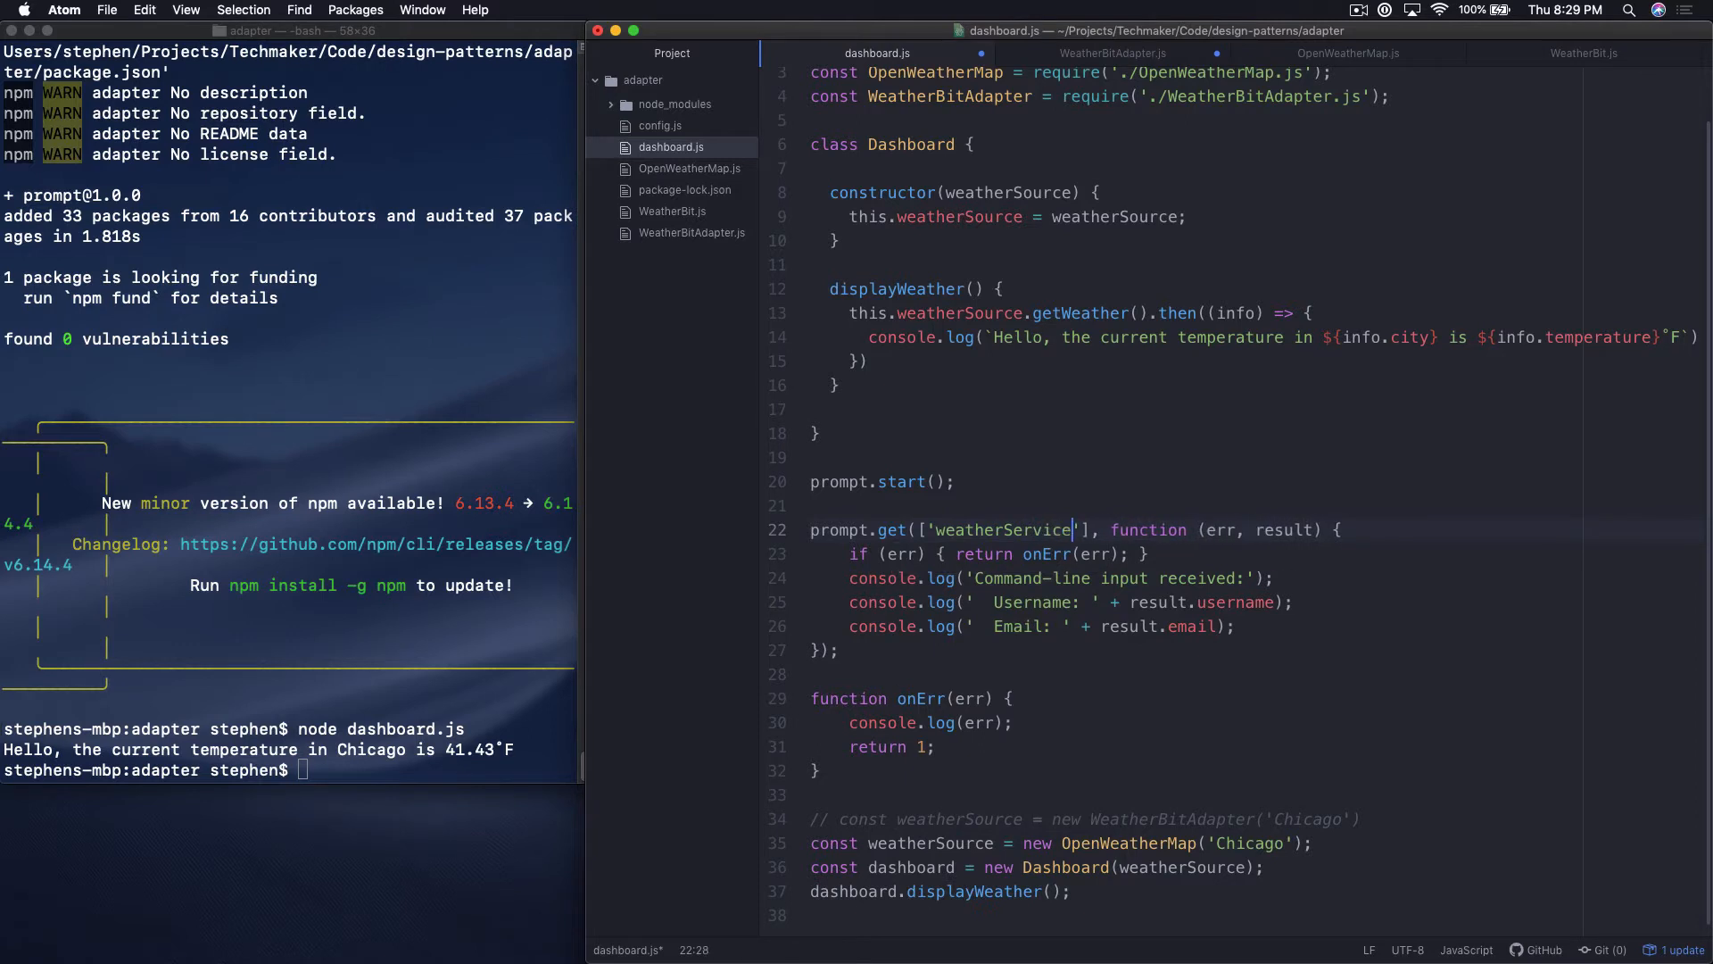
{"action": "left_click", "coordinate": [1121, 531]}
Make the log line report weatherService, delete the Email log line, and save dashboard.js.
{"action": "double_click", "coordinate": [1013, 601]}
{"action": "type", "text": "weatherService"}
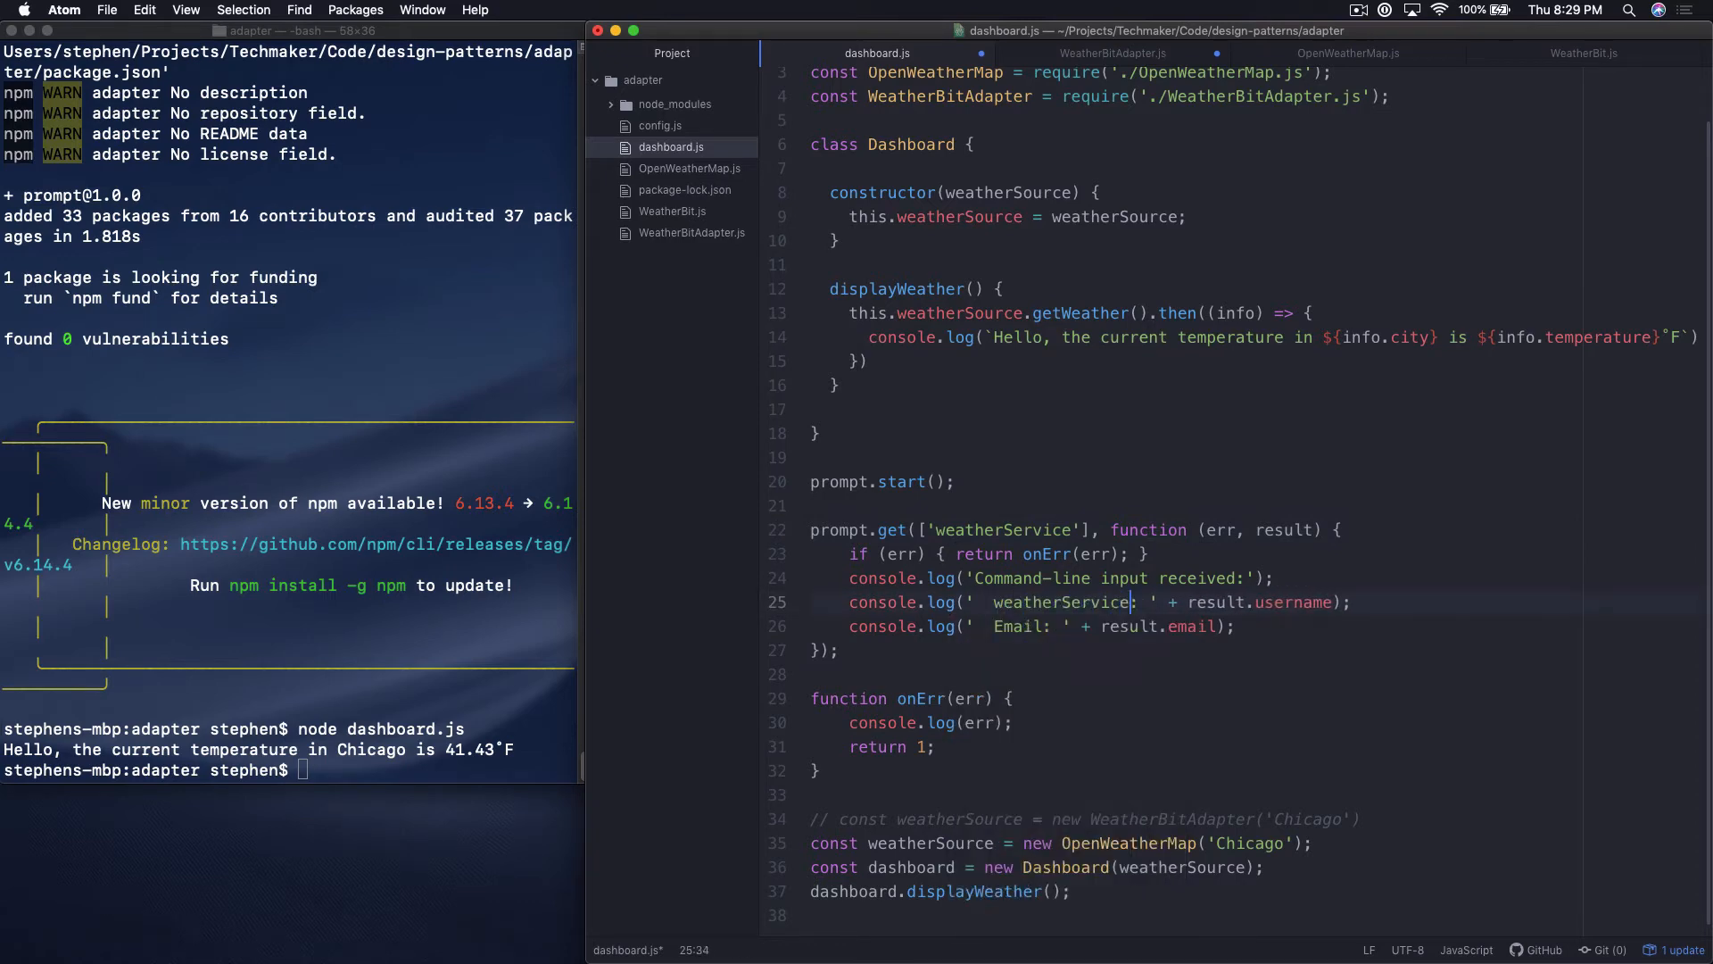
{"action": "double_click", "coordinate": [1295, 601]}
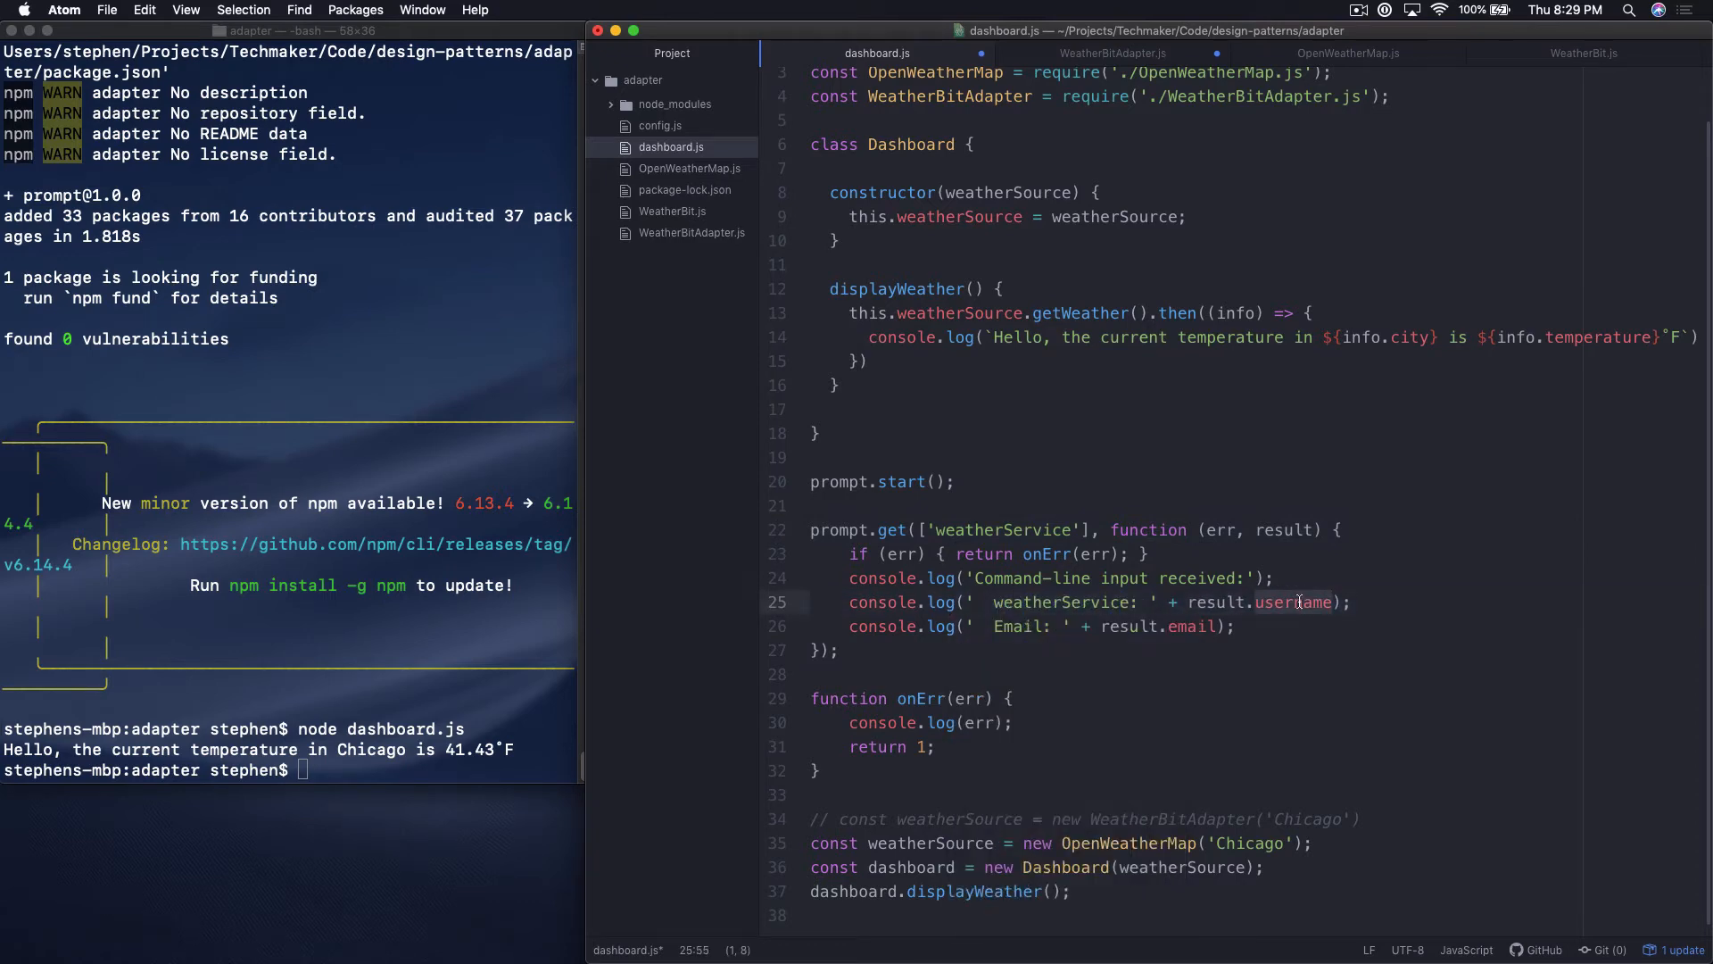
{"action": "type", "text": "wea"}
{"action": "key", "text": "Down"}
{"action": "key", "text": "Down"}
{"action": "key", "text": "Down"}
{"action": "key", "text": "Down"}
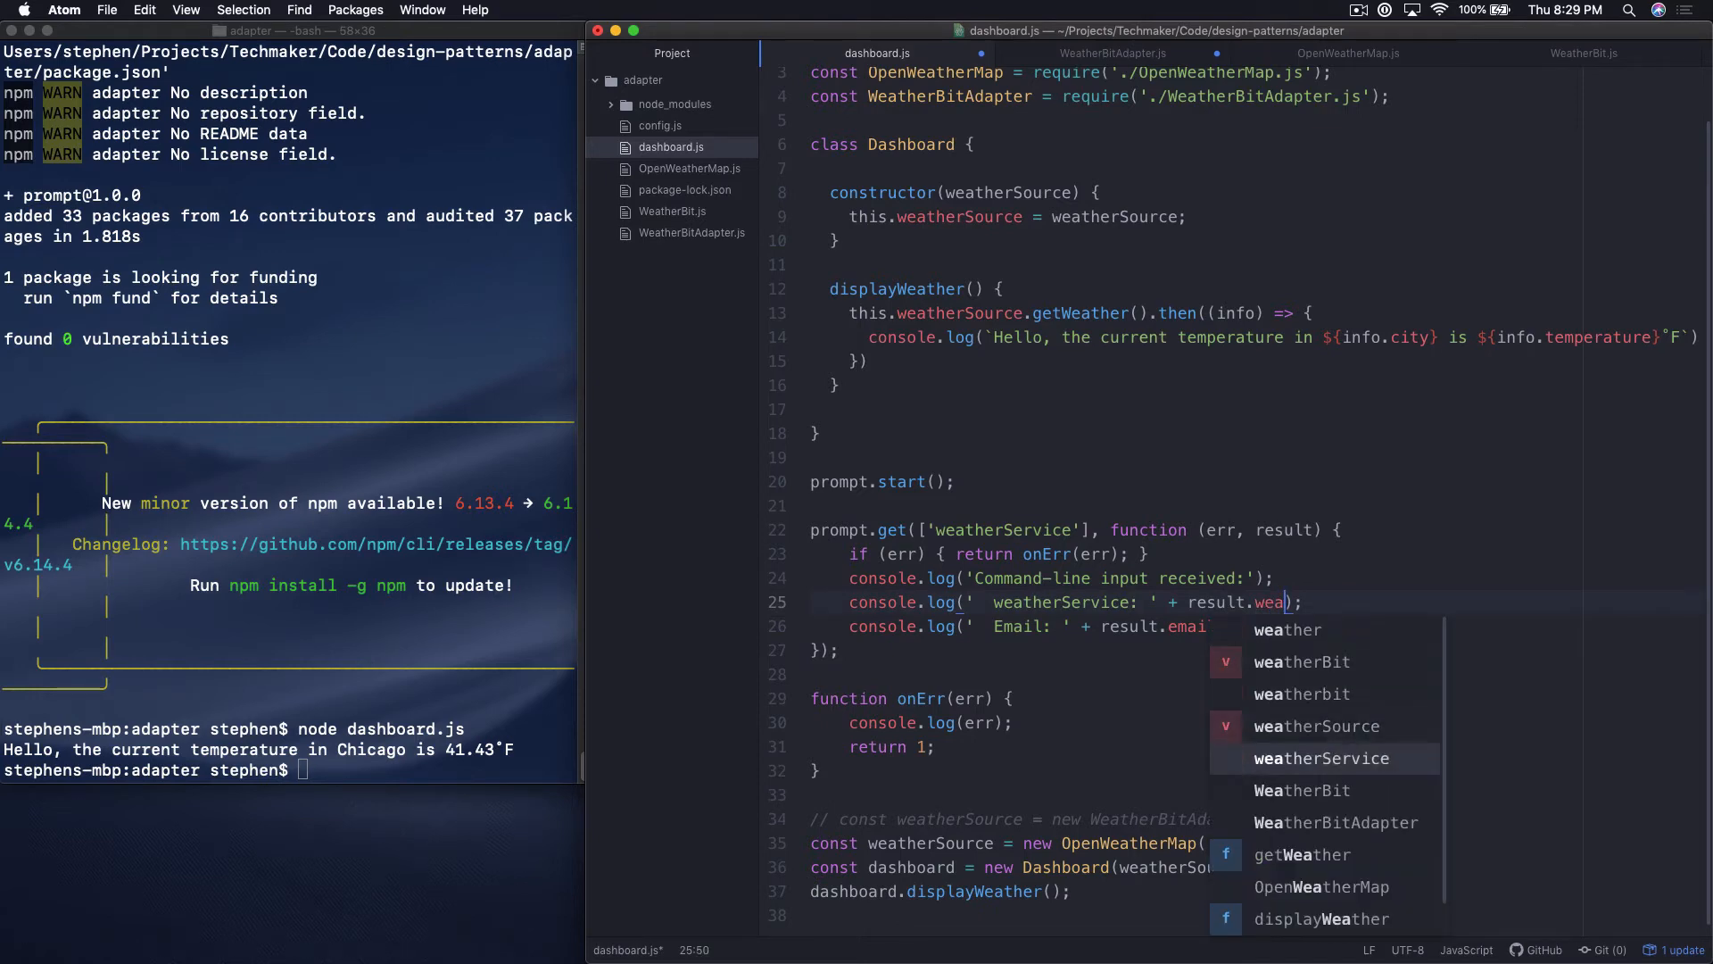
{"action": "key", "text": "Tab"}
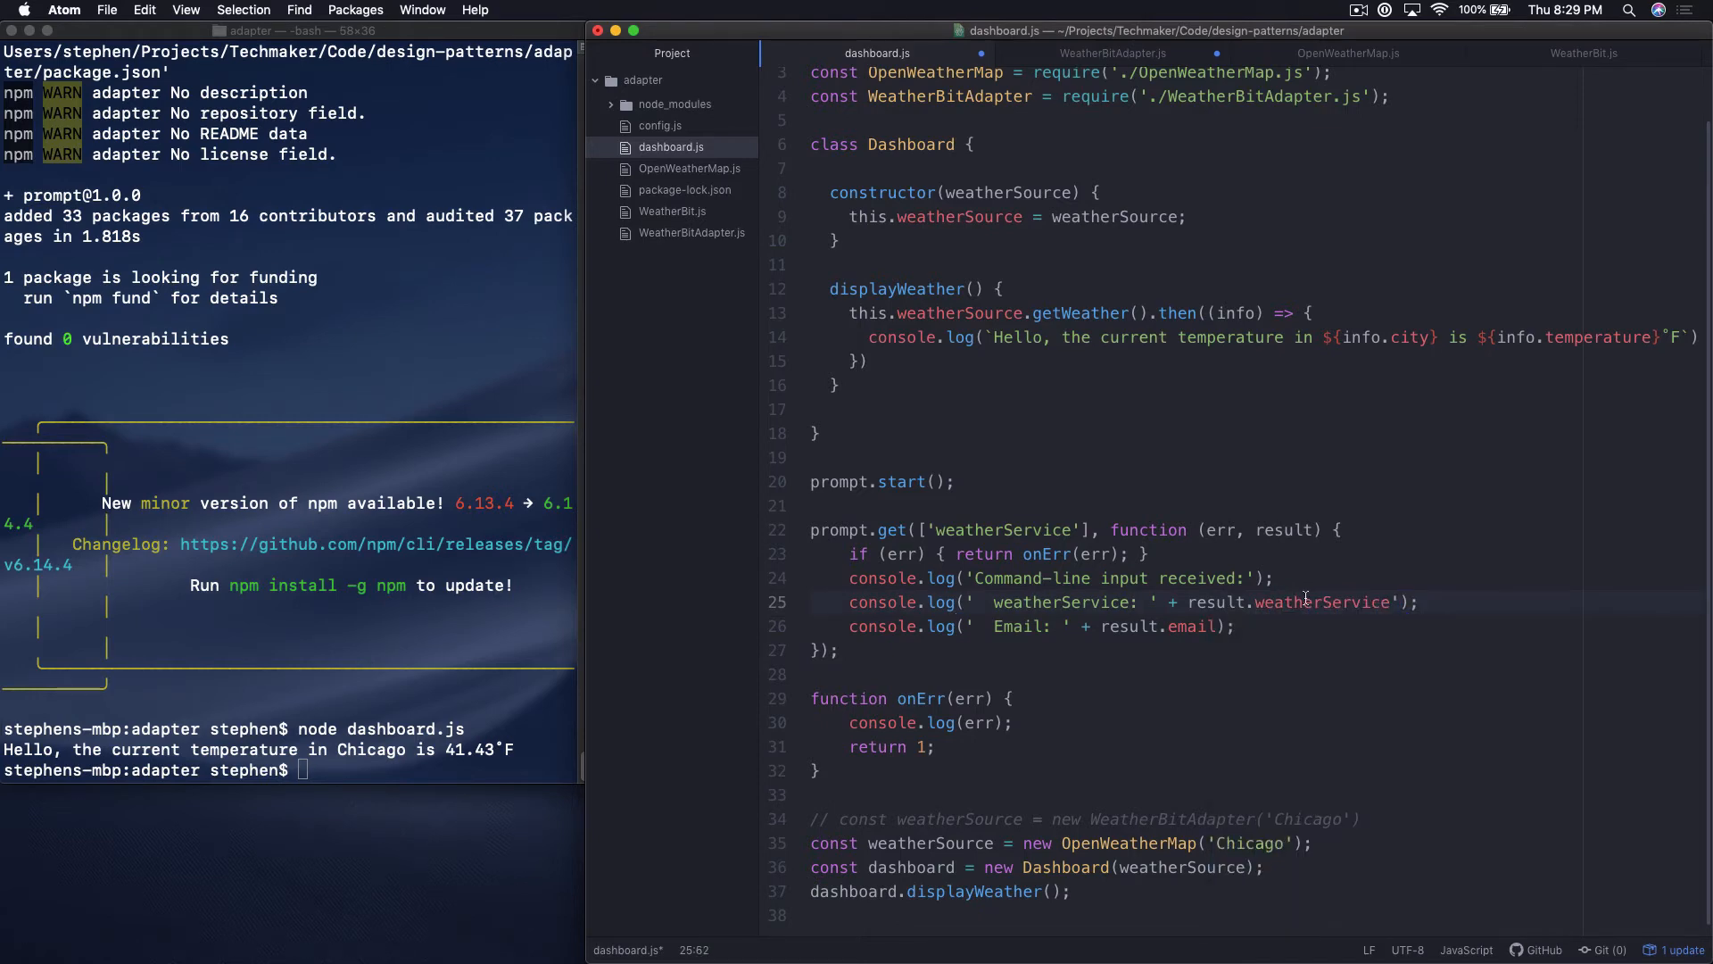
{"action": "key", "text": "Down"}
{"action": "key", "text": "ctrl+shift+k"}
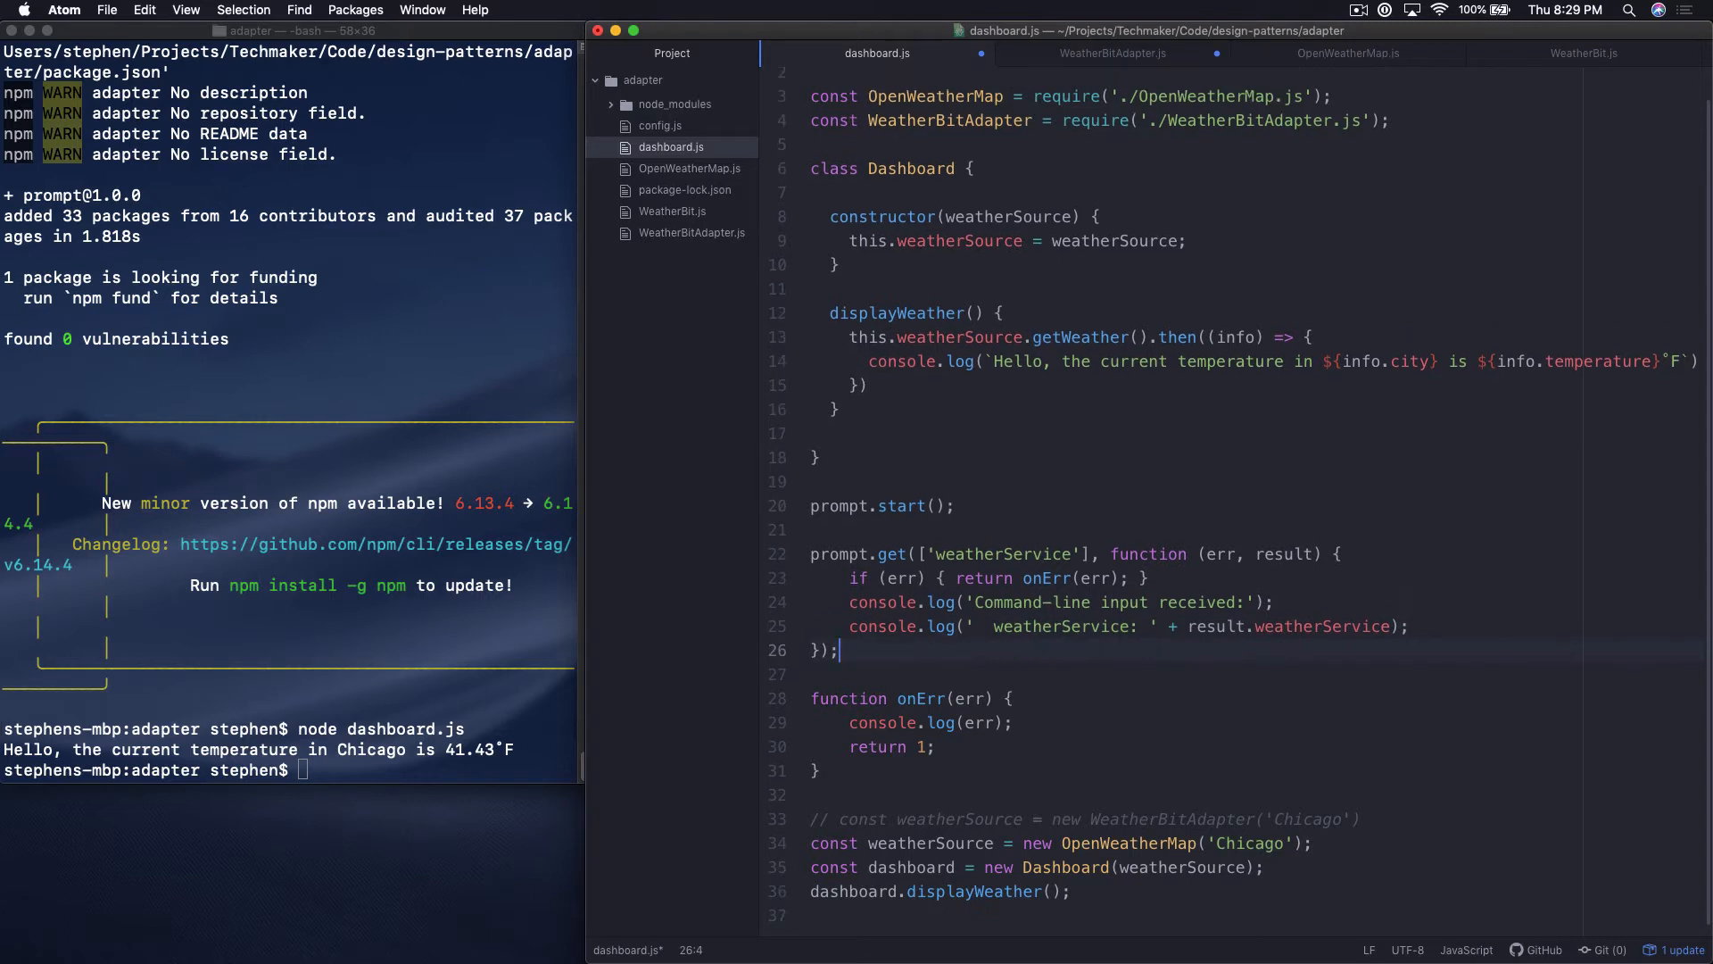
{"action": "key", "text": "Up"}
{"action": "key", "text": "Up"}
{"action": "key", "text": "Up"}
{"action": "key", "text": "Up"}
{"action": "key", "text": "Down"}
{"action": "key", "text": "Down"}
{"action": "key", "text": "Down"}
{"action": "key", "text": "Down"}
{"action": "key", "text": "Down"}
{"action": "key", "text": "super+s"}
Rerun node dashboard.js and answer the weatherService prompt with 1, echoed as weatherService: 1.
{"action": "left_click", "coordinate": [402, 582]}
{"action": "key", "text": "Up"}
{"action": "key", "text": "Return"}
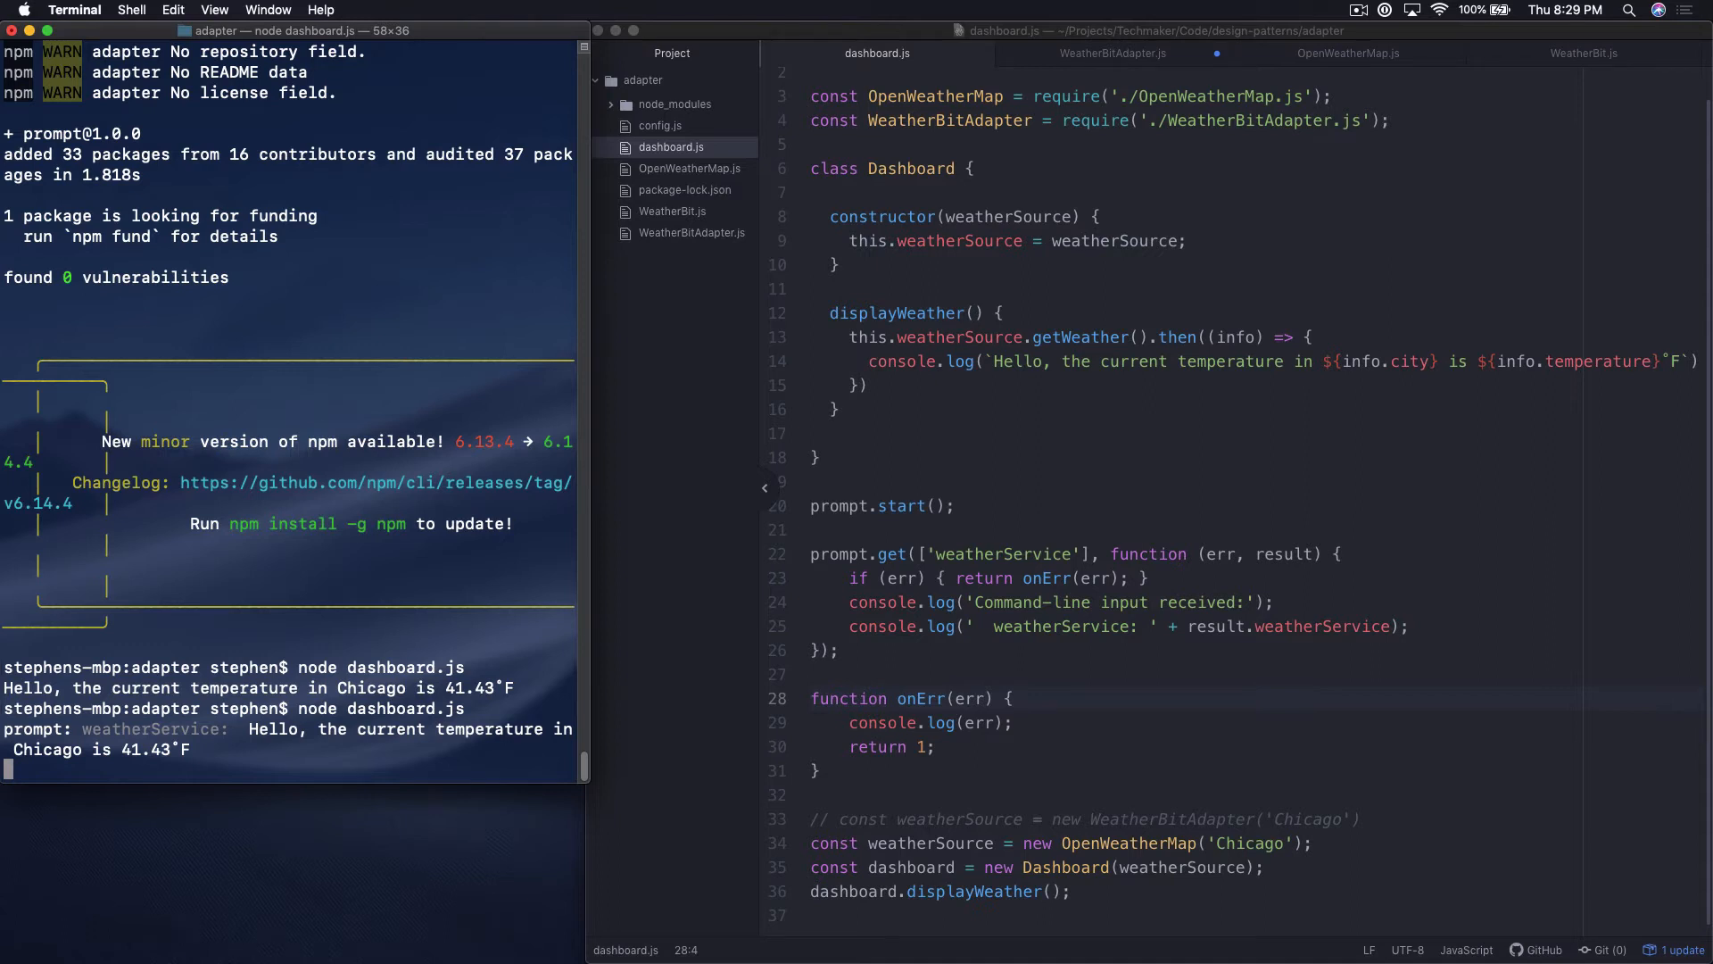
{"action": "type", "text": "1"}
{"action": "key", "text": "Return"}
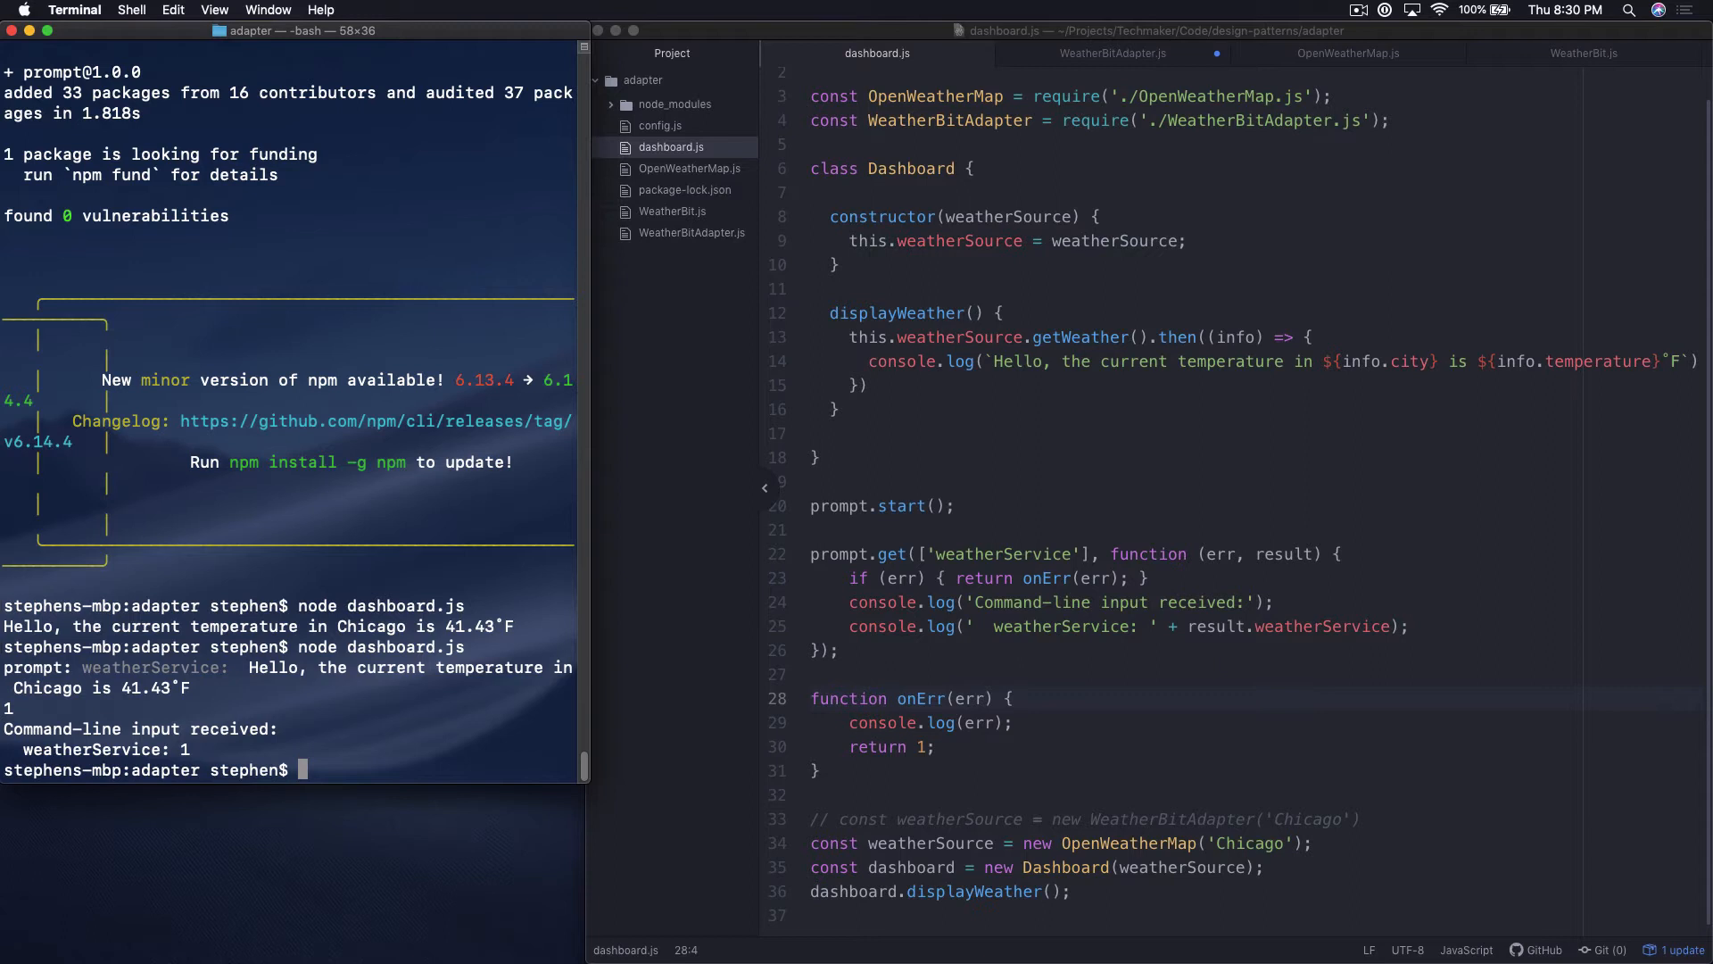
Wrap result.weatherService in typeof( ) on line 25 and save dashboard.js.
{"action": "left_click", "coordinate": [958, 659]}
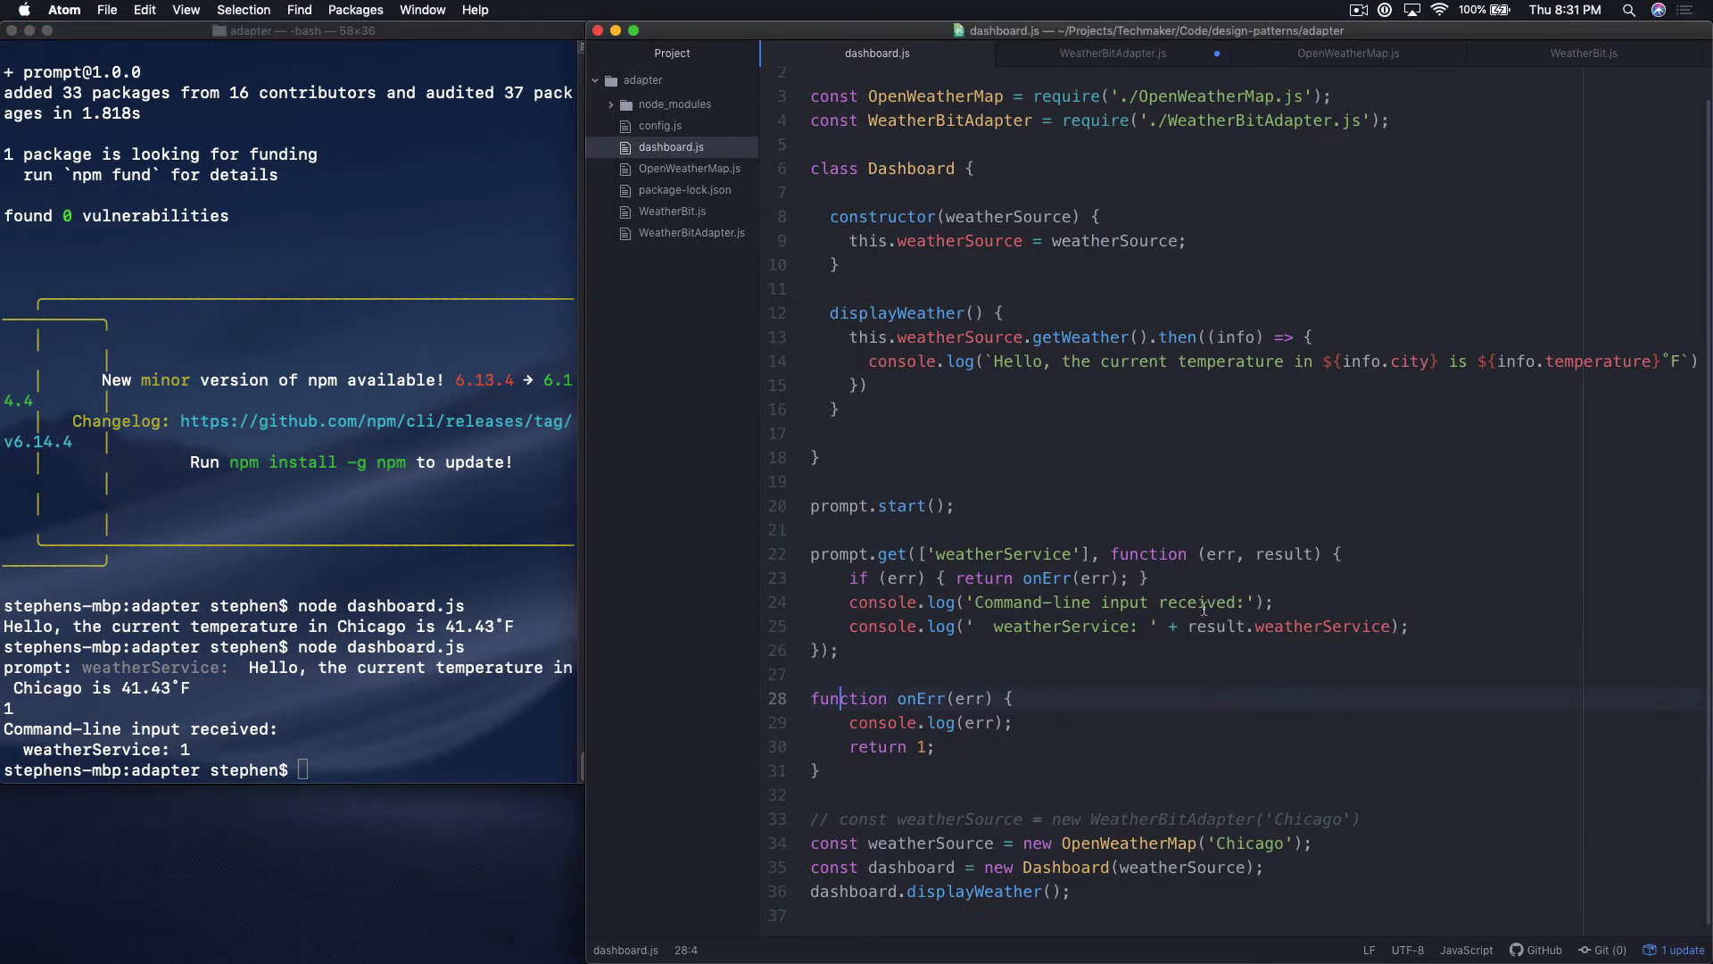
{"action": "left_click", "coordinate": [1131, 602]}
{"action": "left_click", "coordinate": [1186, 627]}
{"action": "type", "text": "tye"}
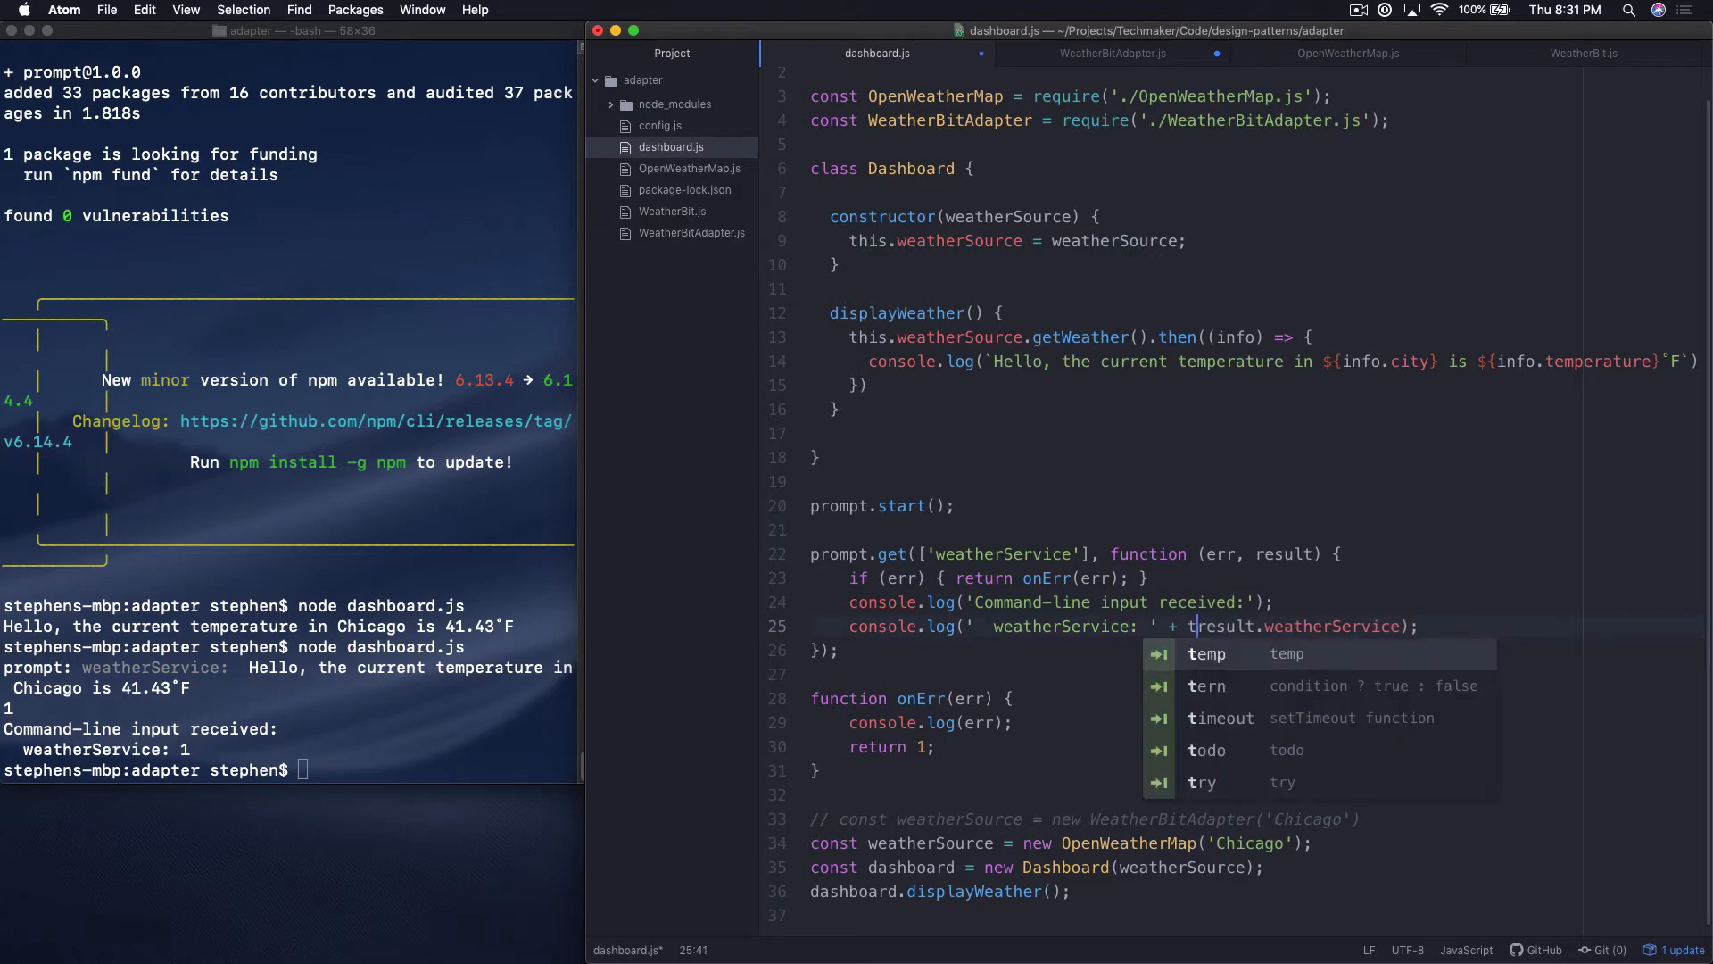
{"action": "key", "text": "BackSpace"}
{"action": "type", "text": "peof"}
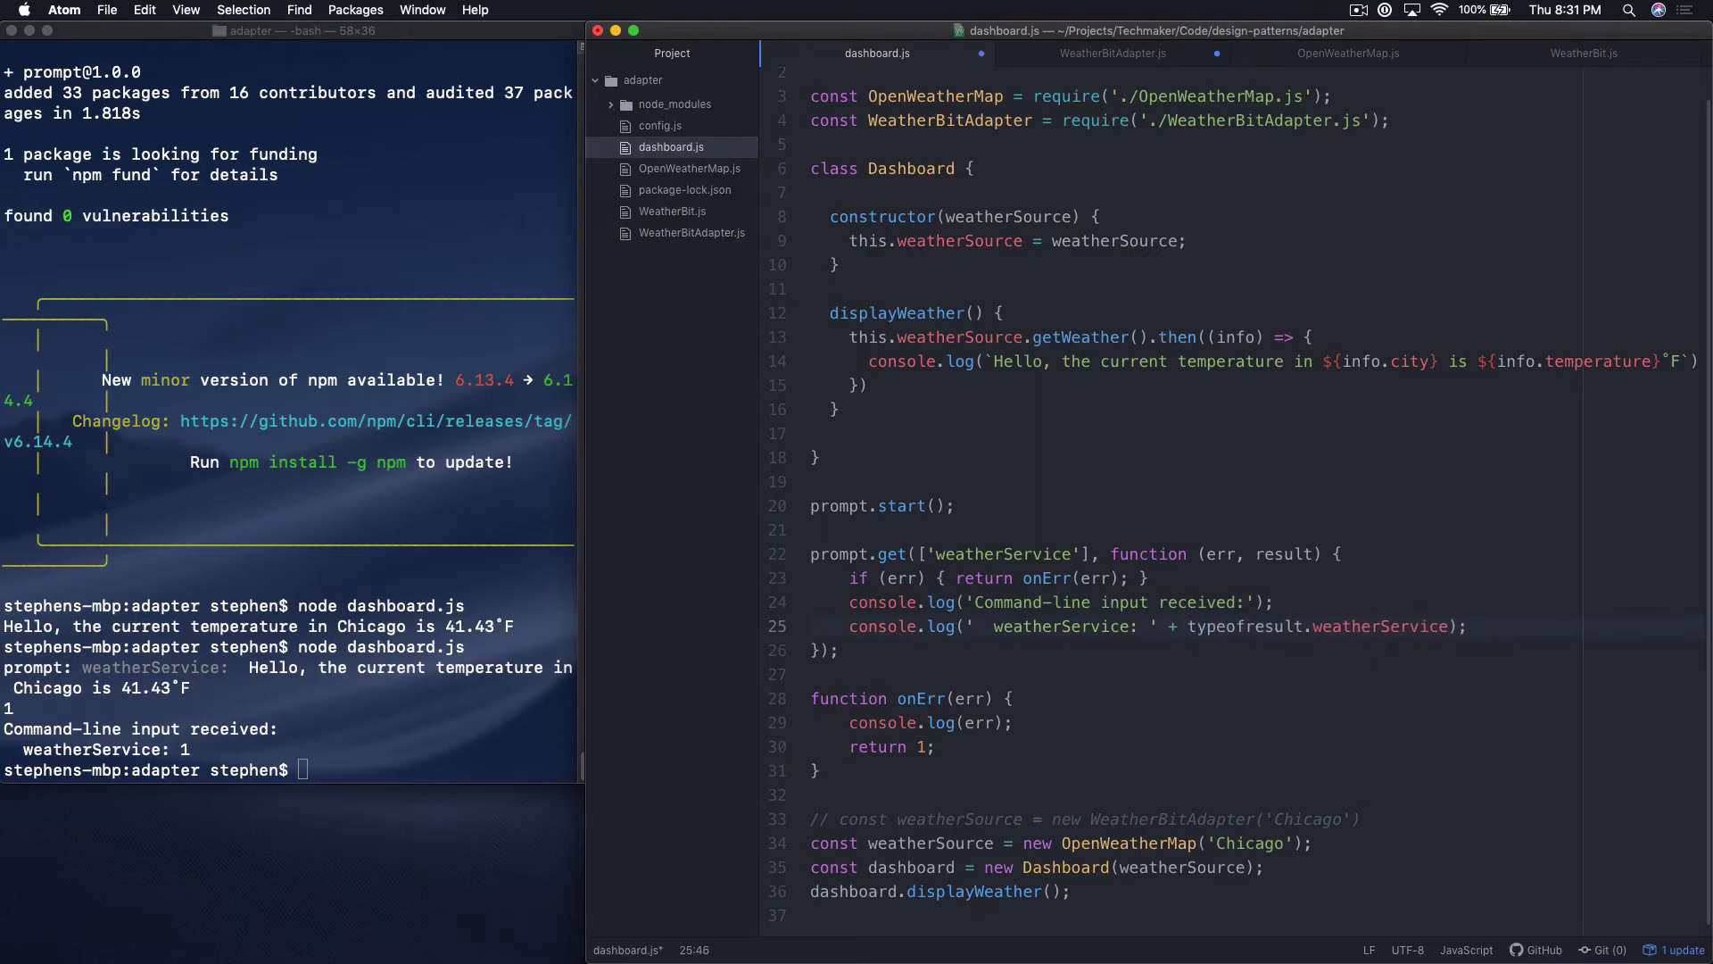
{"action": "type", "text": "("}
{"action": "left_click", "coordinate": [1458, 626]}
{"action": "type", "text": ")"}
{"action": "key", "text": "super+s"}
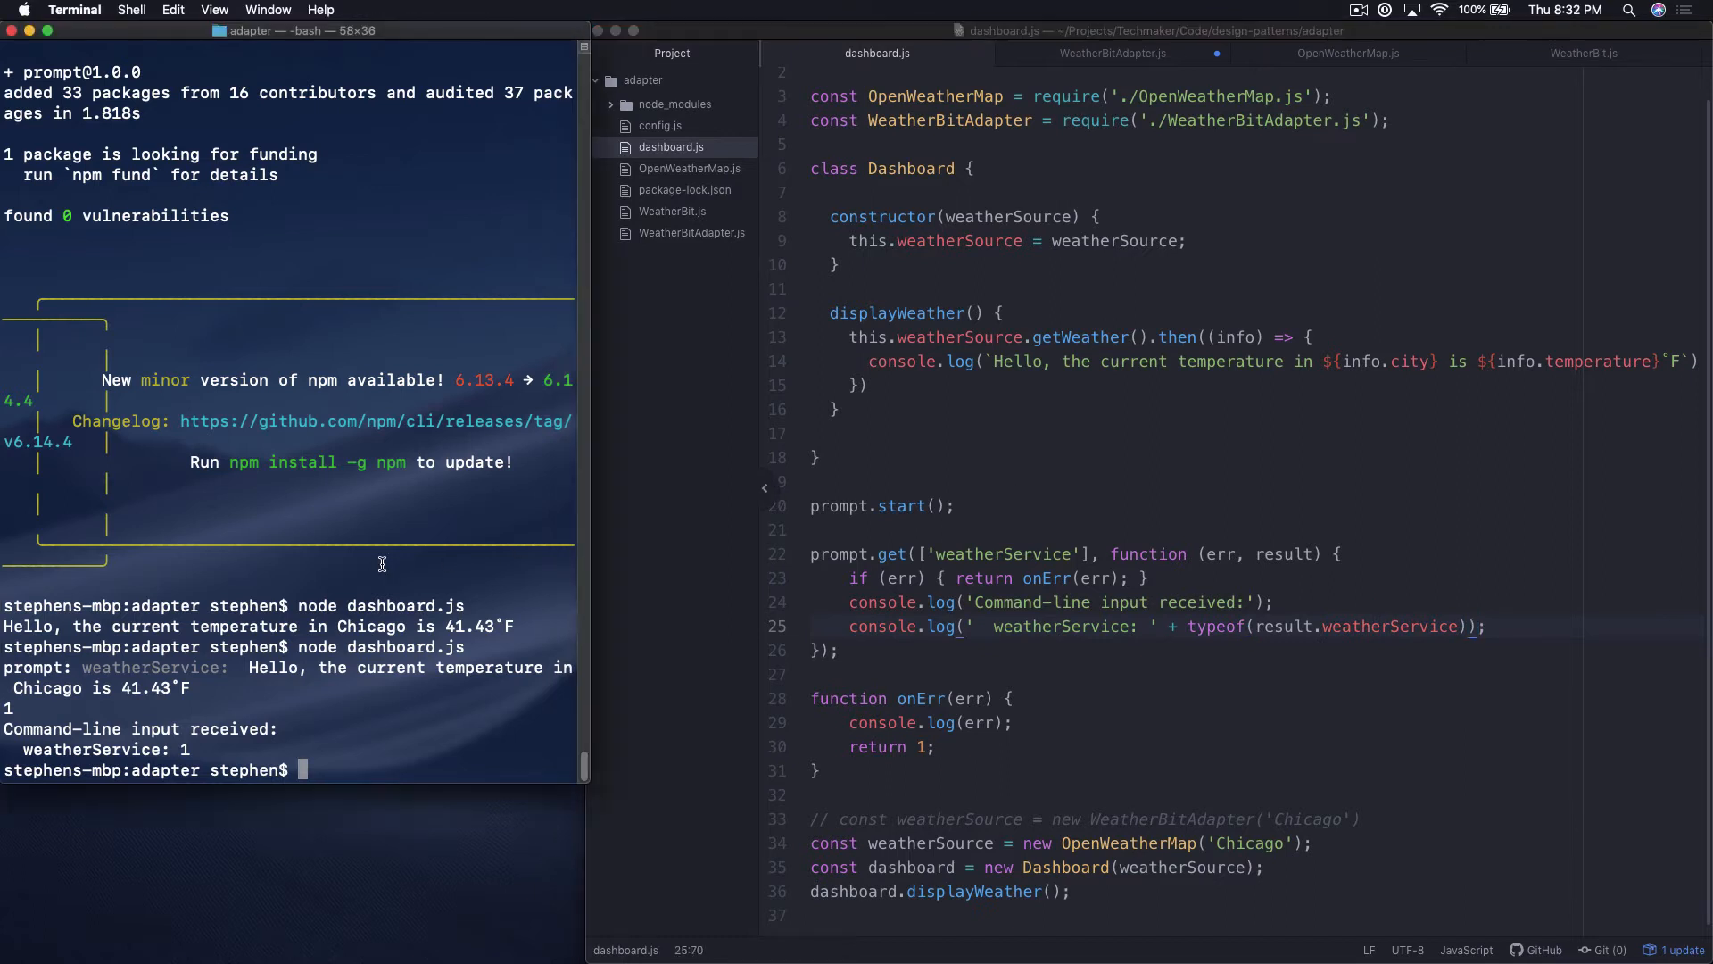
Rerun node dashboard.js with input 1, which reports weatherService: string.
{"action": "key", "text": "Up"}
{"action": "key", "text": "Return"}
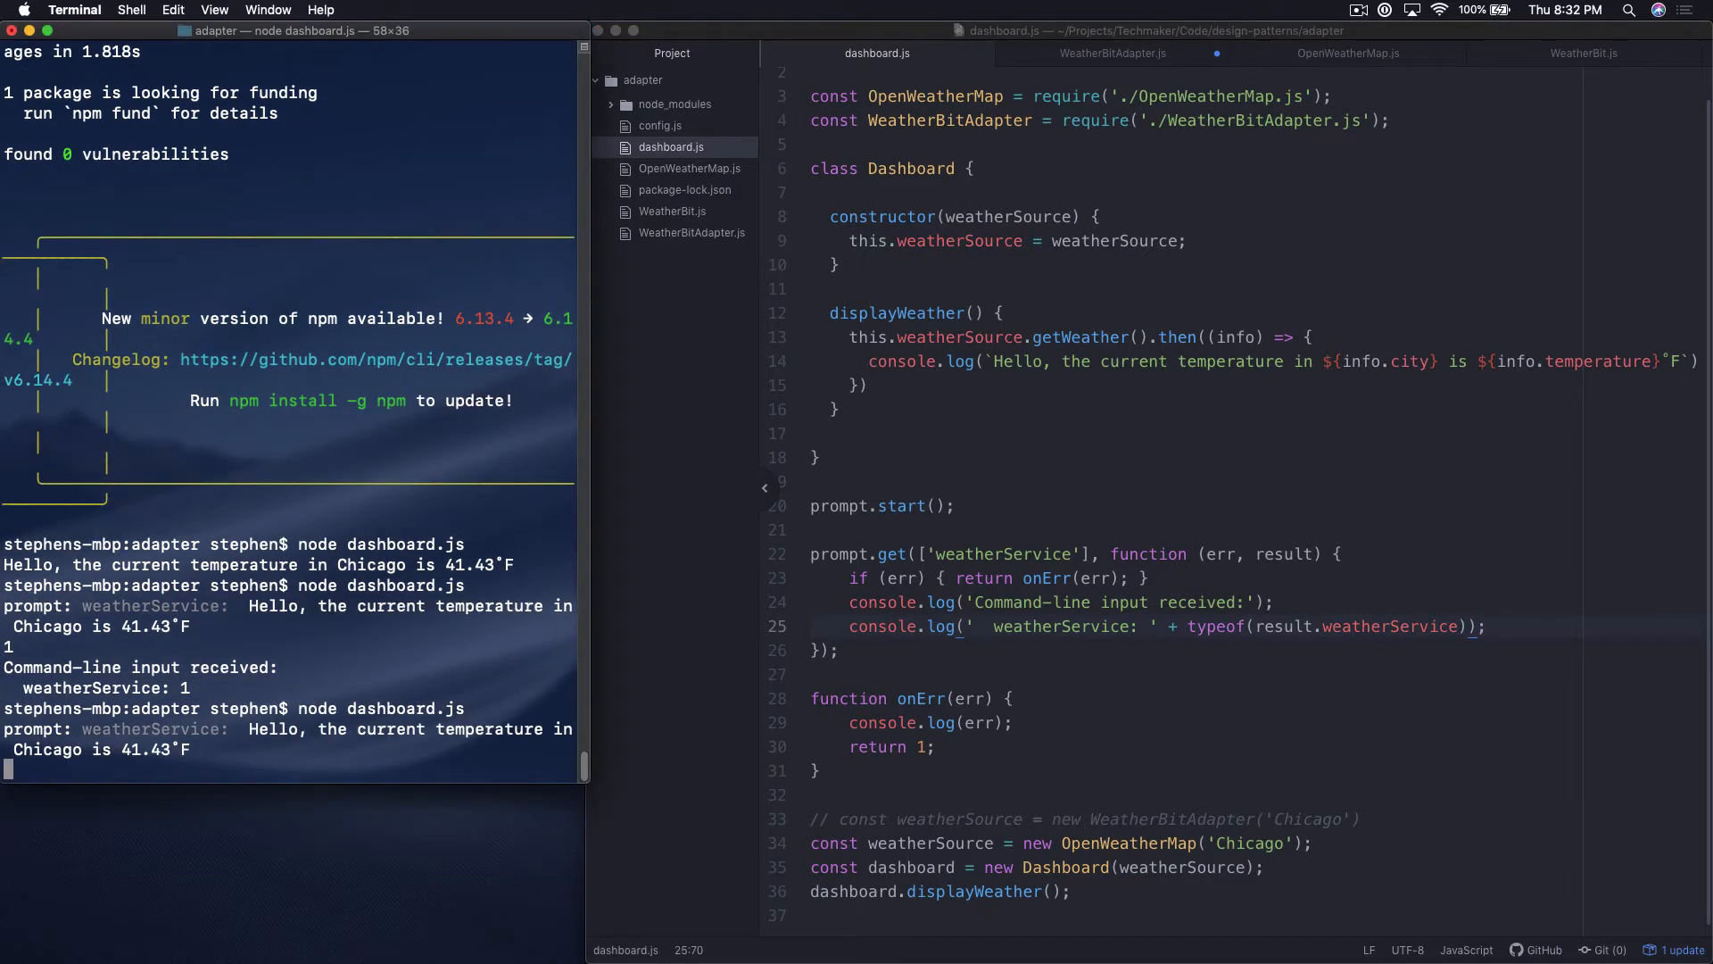
{"action": "type", "text": "1"}
{"action": "key", "text": "Return"}
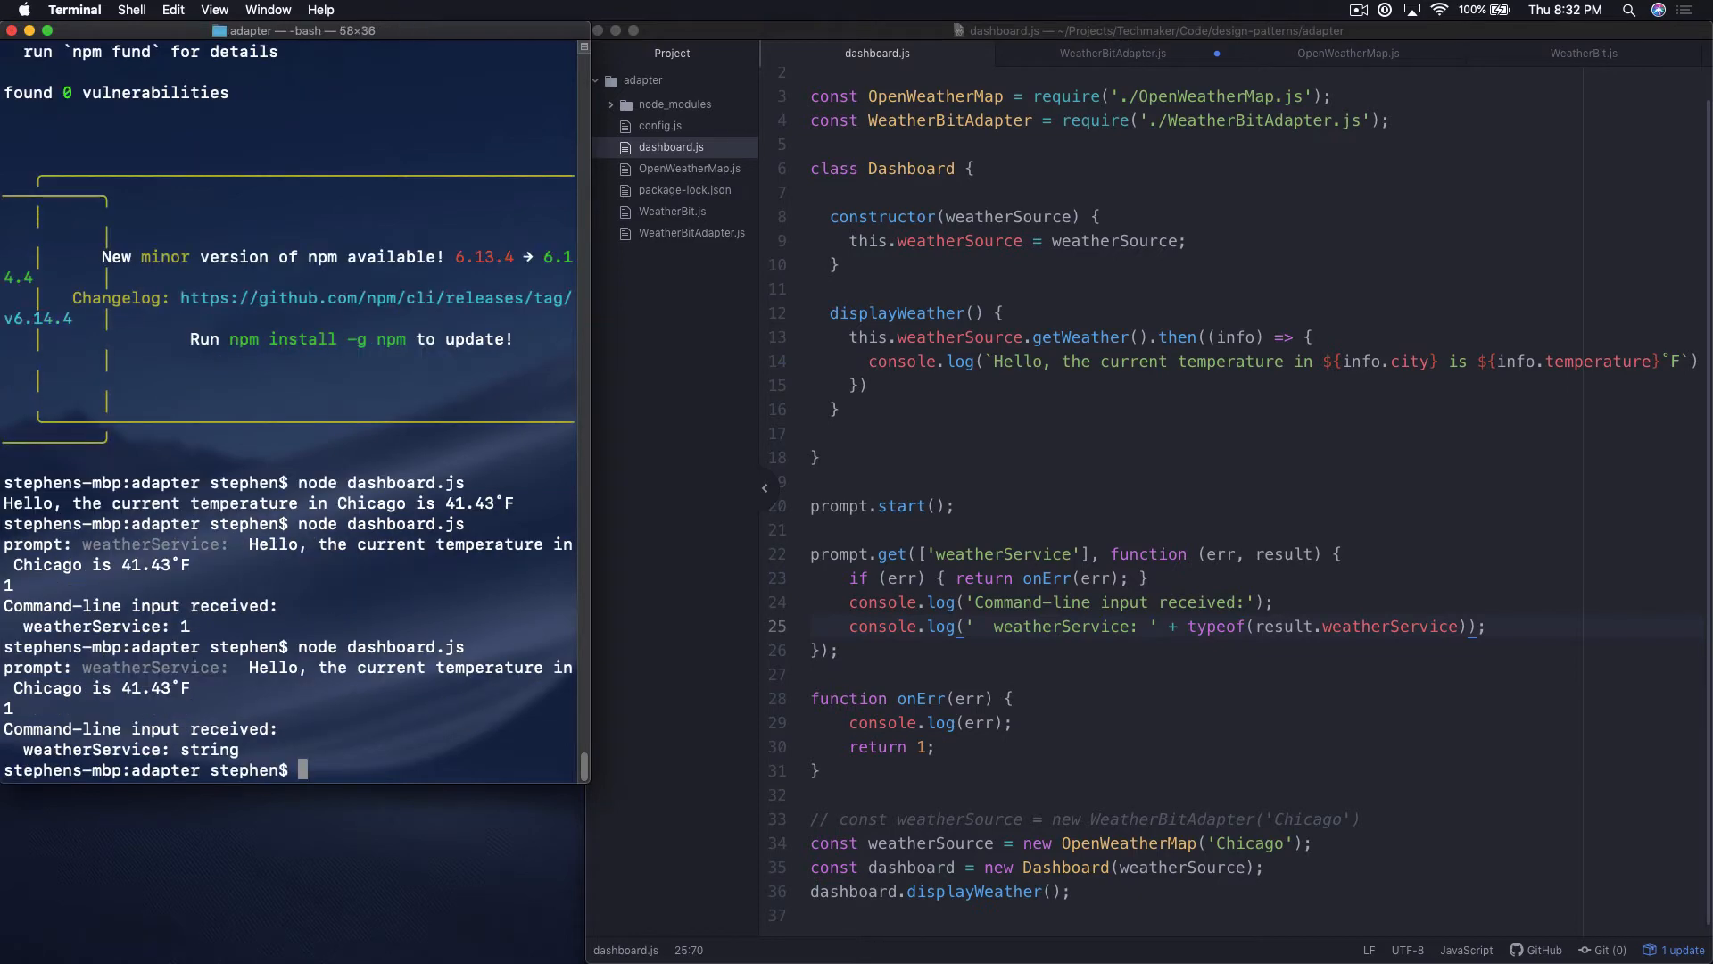
{"action": "key", "text": "super+Tab"}
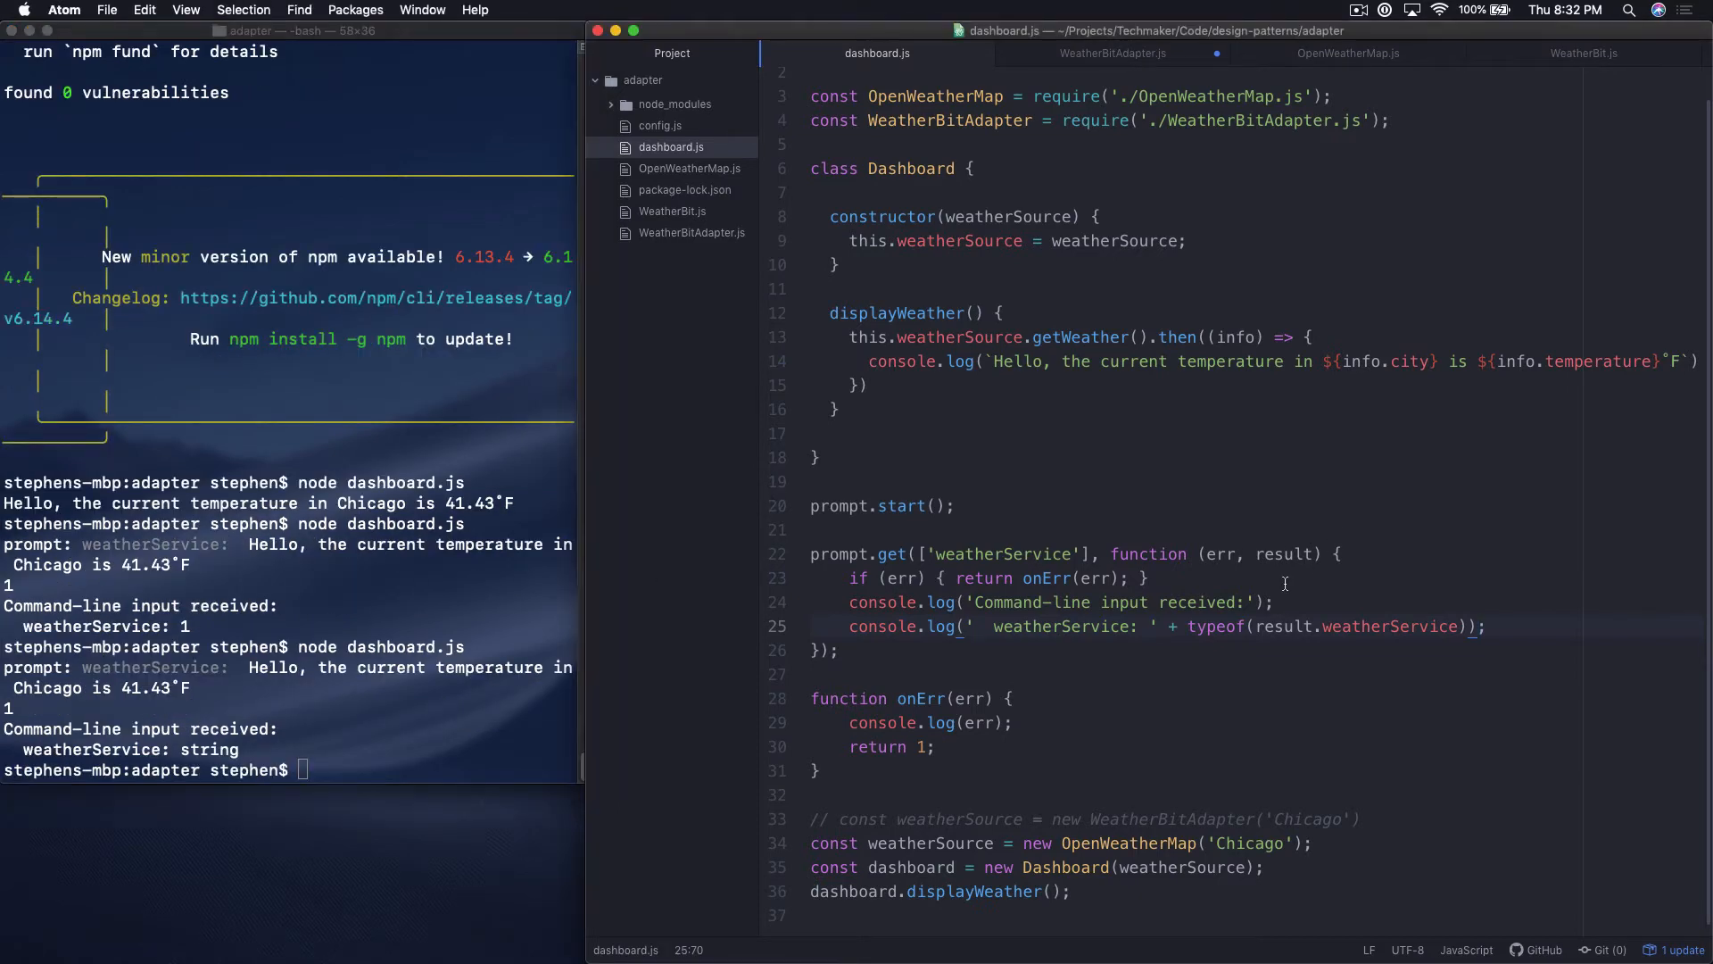
Below prompt.start(), log the weather-service question and an 'Enter 1 for Open Weather Map' option.
{"action": "left_click", "coordinate": [1040, 644]}
{"action": "left_click", "coordinate": [982, 507]}
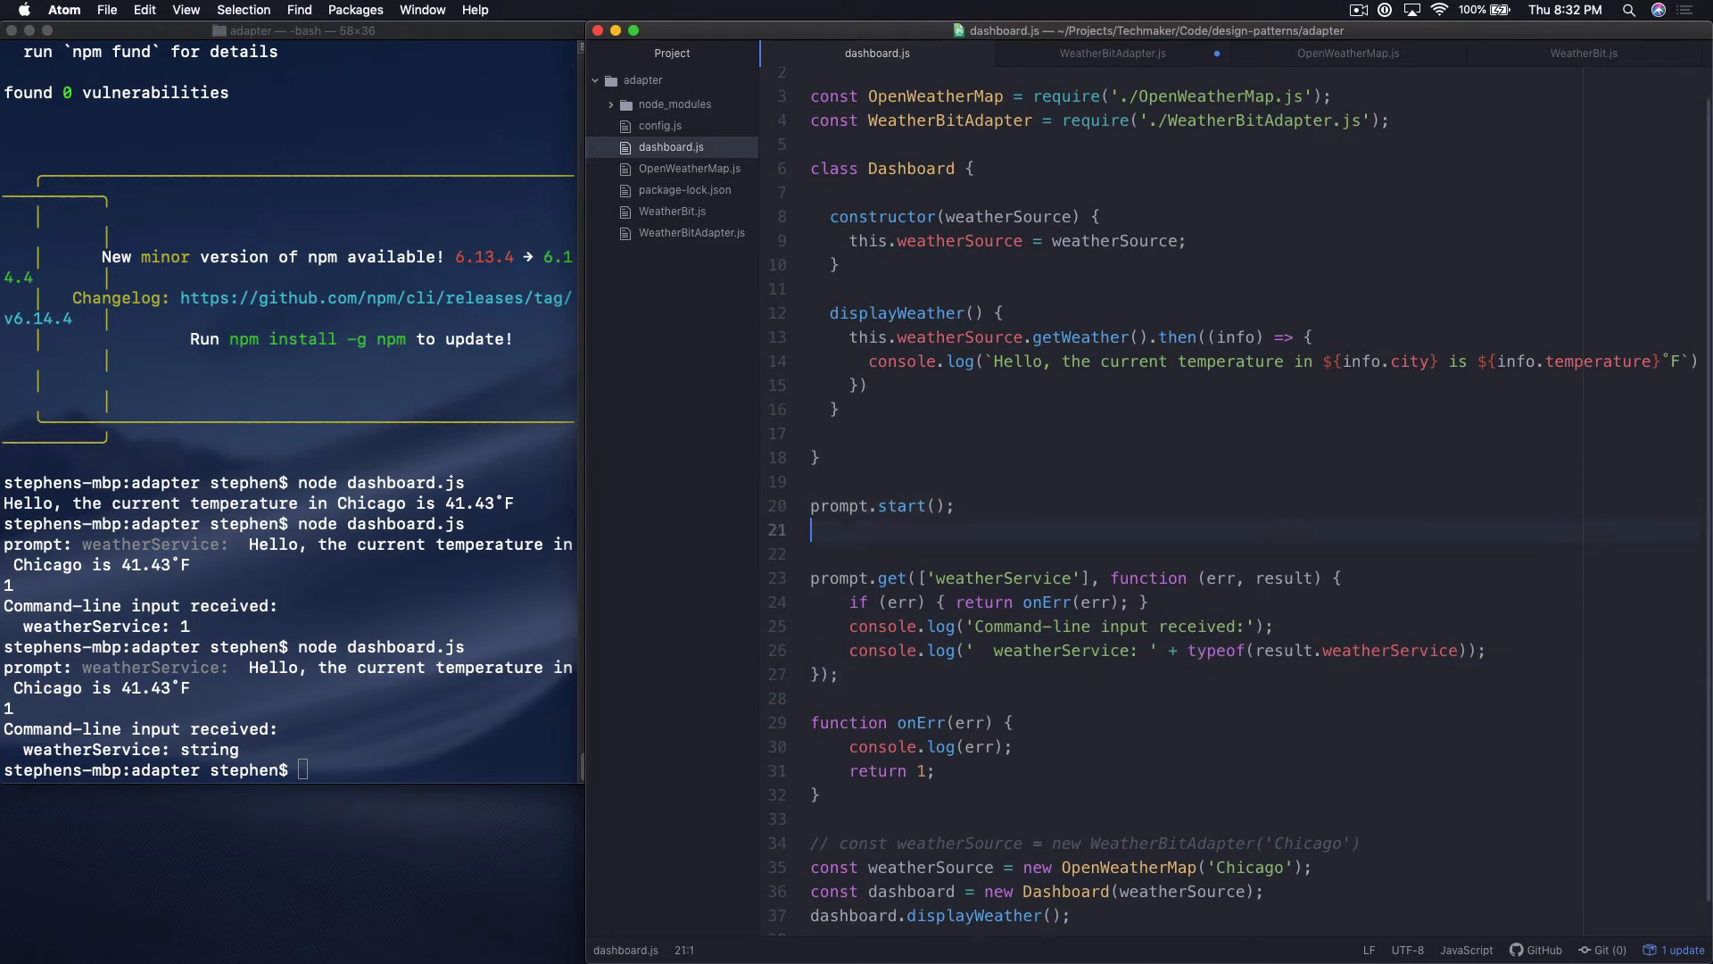
{"action": "key", "text": "Return"}
{"action": "key", "text": "Return"}
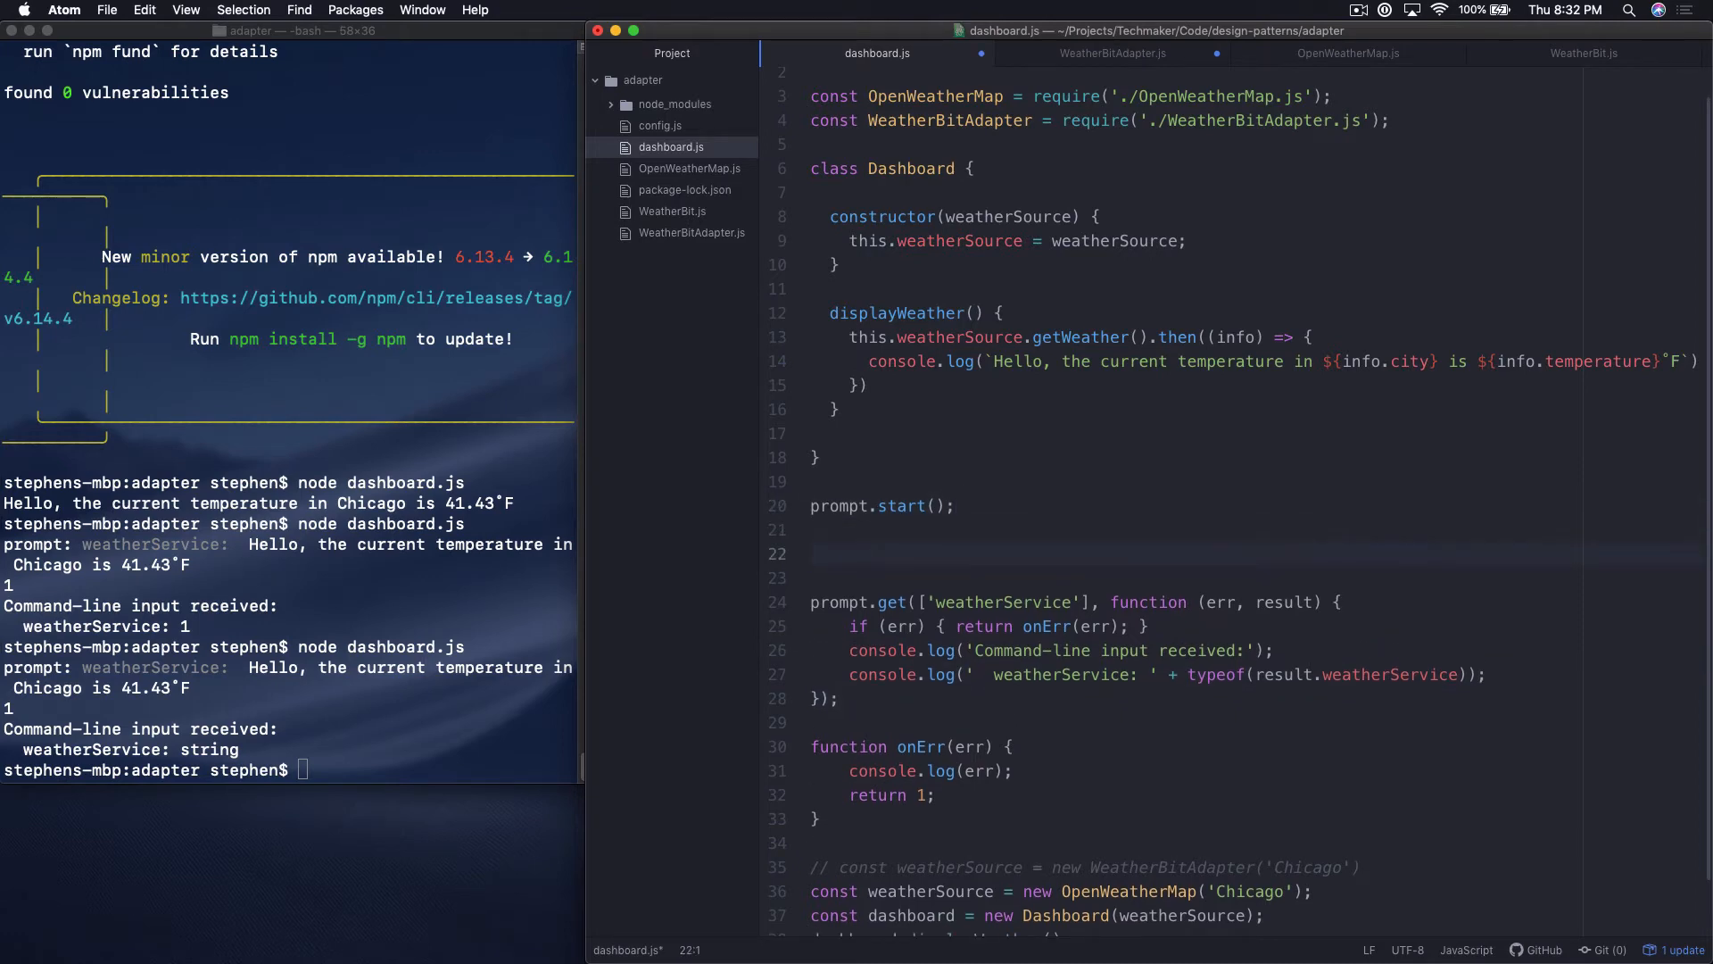
{"action": "type", "text": "console.lo"}
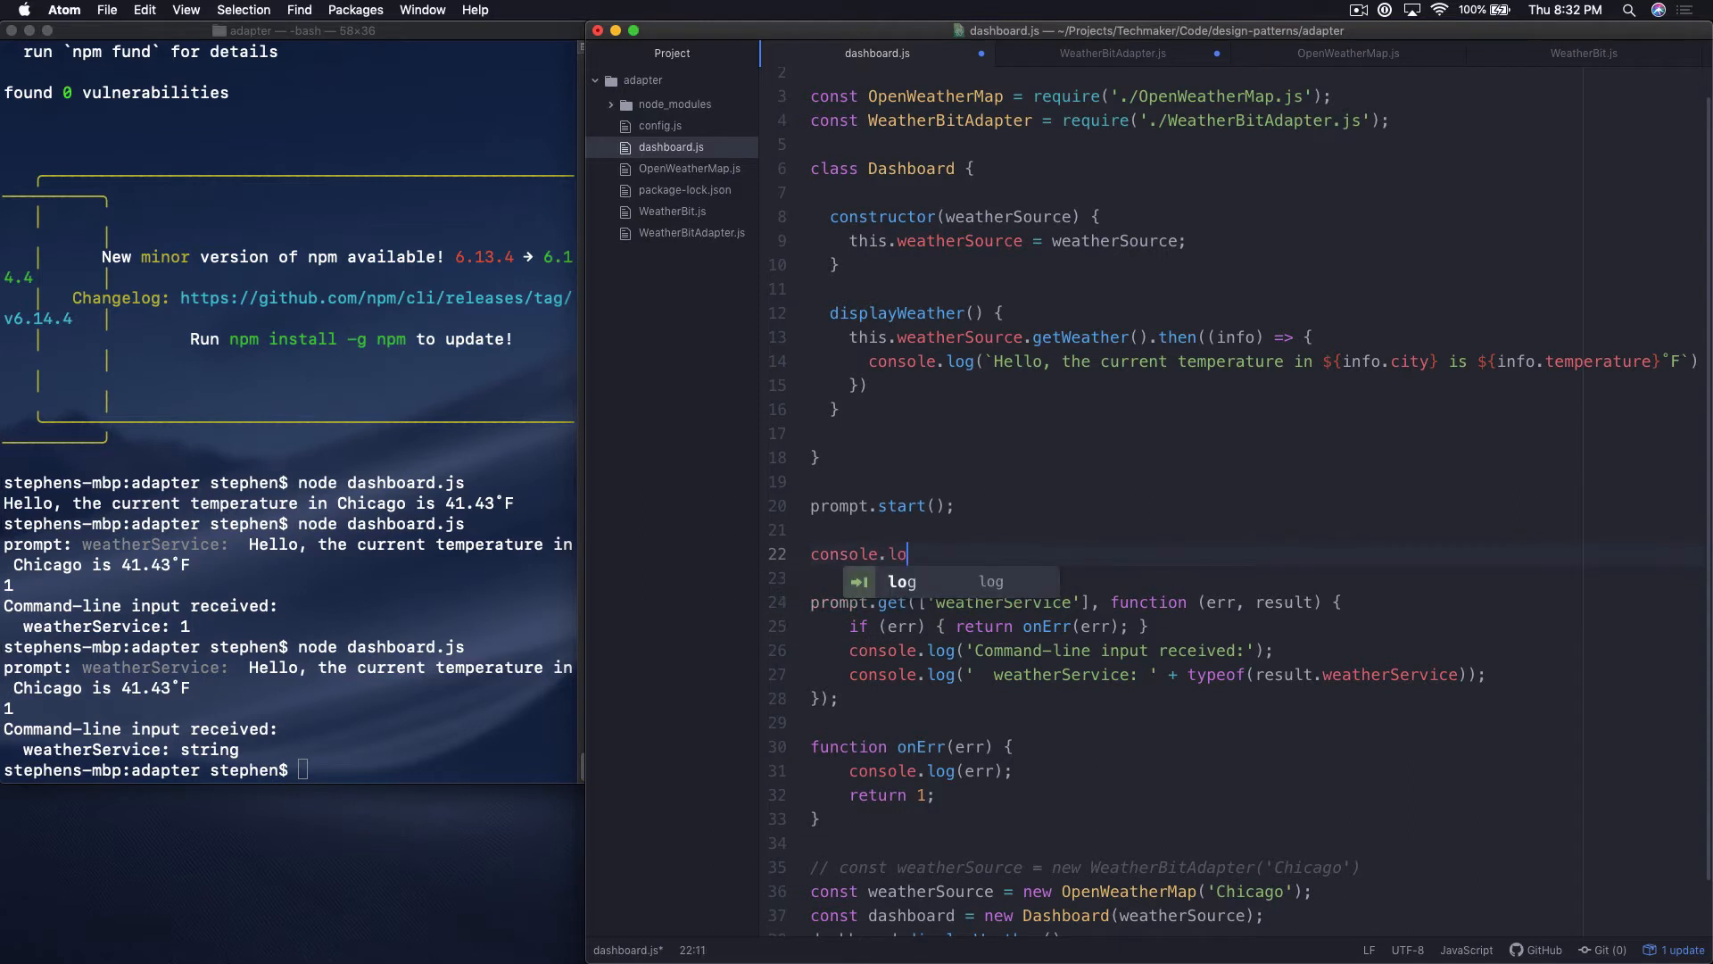
{"action": "type", "text": "g("}
{"action": "type", "text": "\"Wh"}
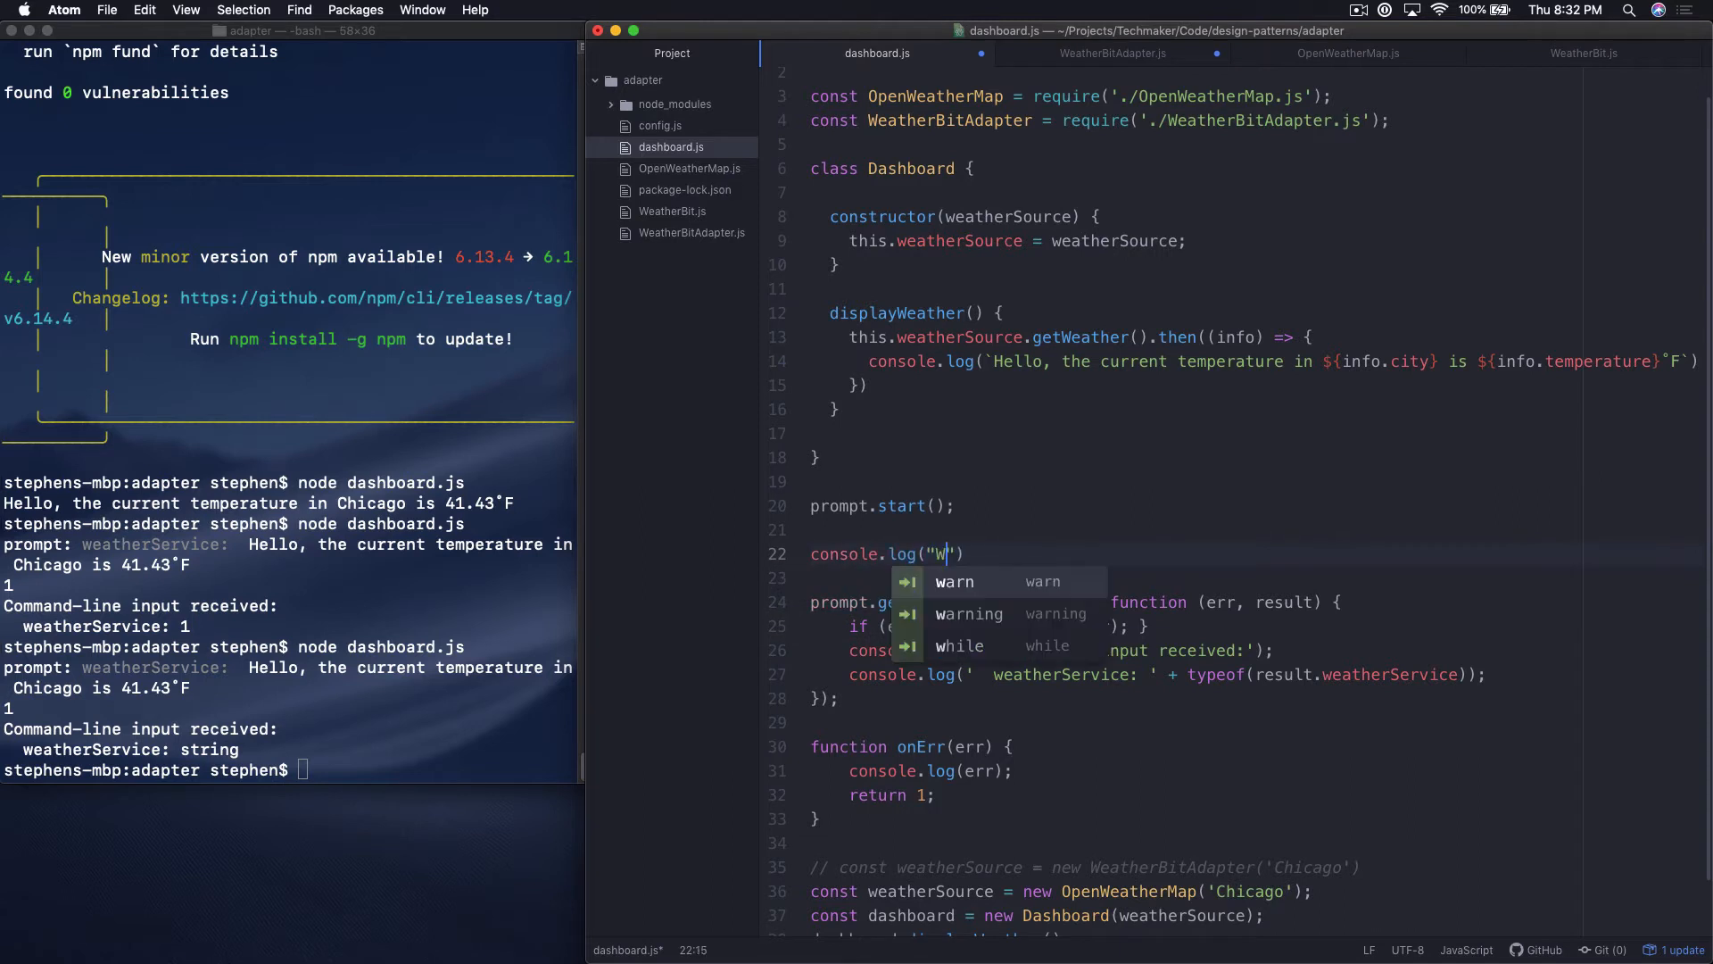
{"action": "type", "text": "ich wh"}
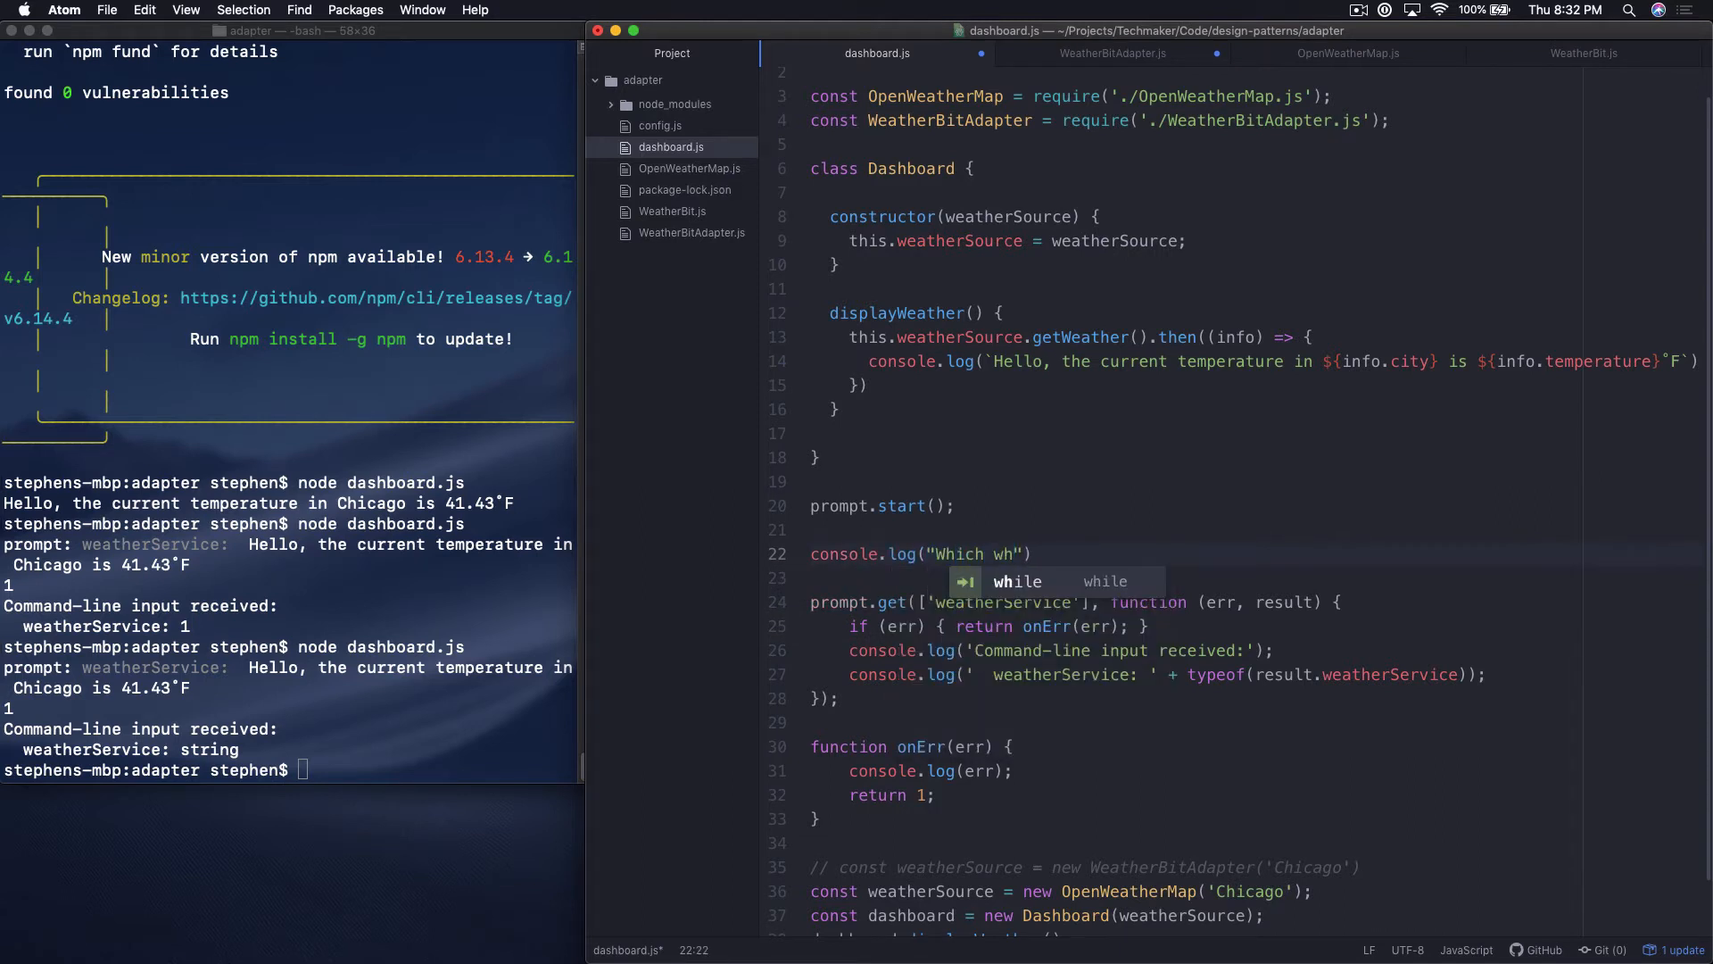
{"action": "type", "text": "eather service do you want to use?"}
{"action": "key", "text": "Right"}
{"action": "key", "text": "Right"}
{"action": "key", "text": "Return"}
{"action": "type", "text": "console.log("}
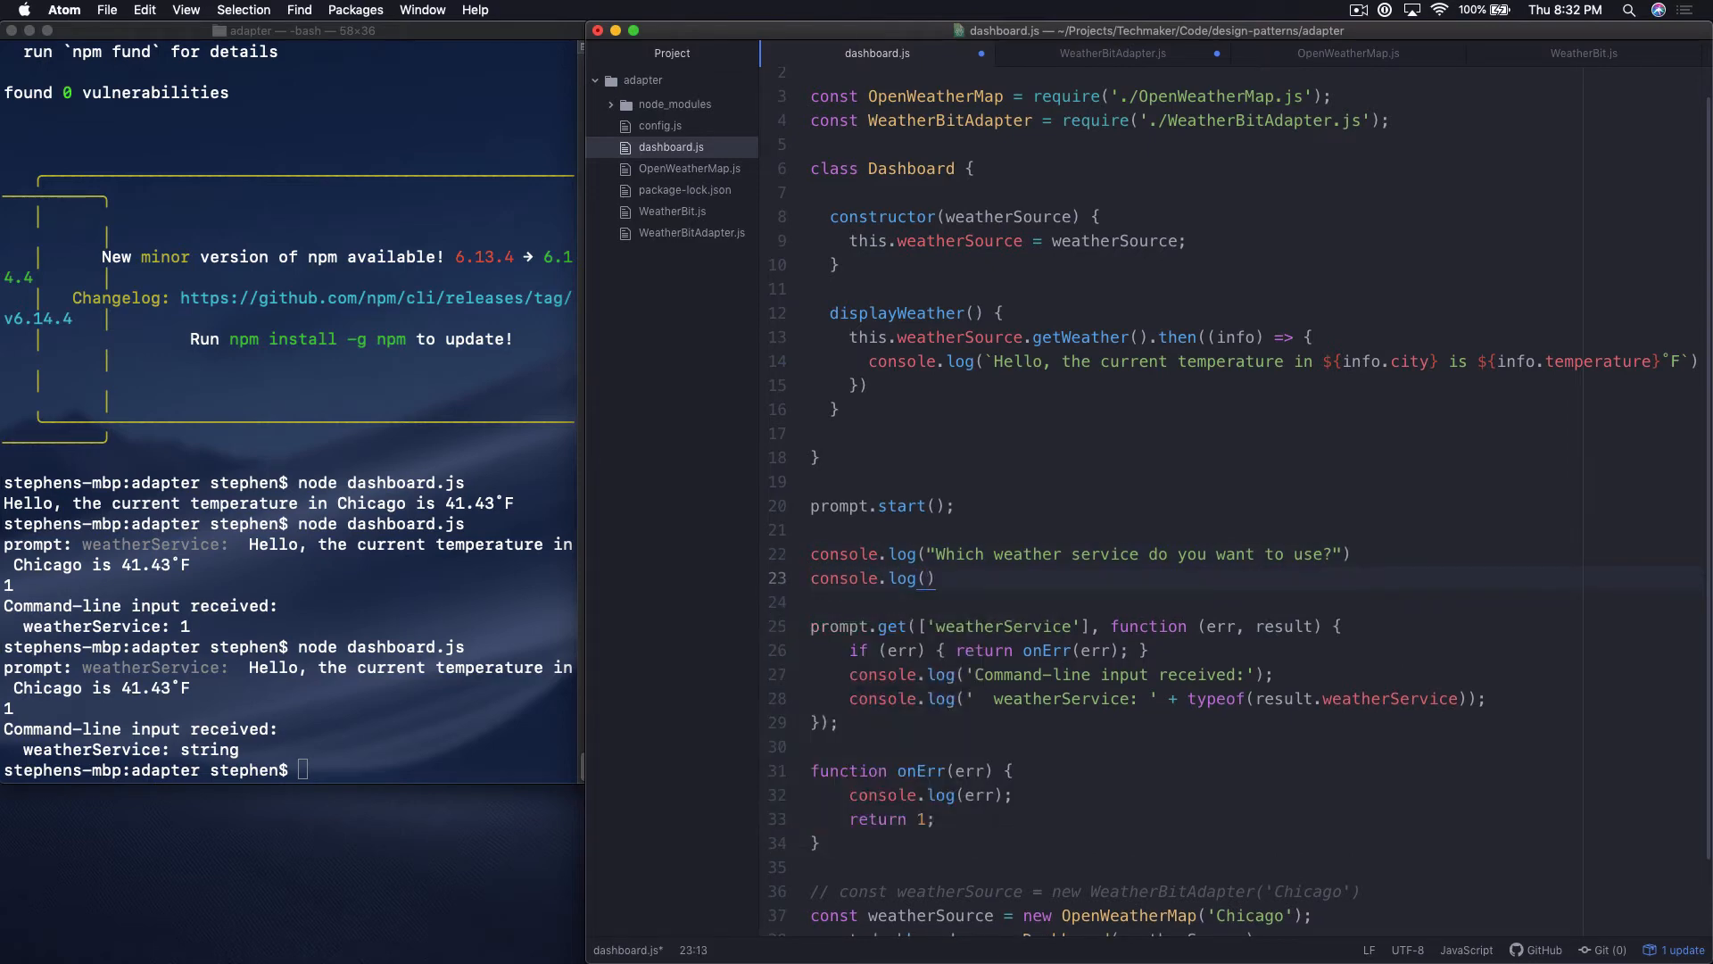
{"action": "type", "text": "\"E"}
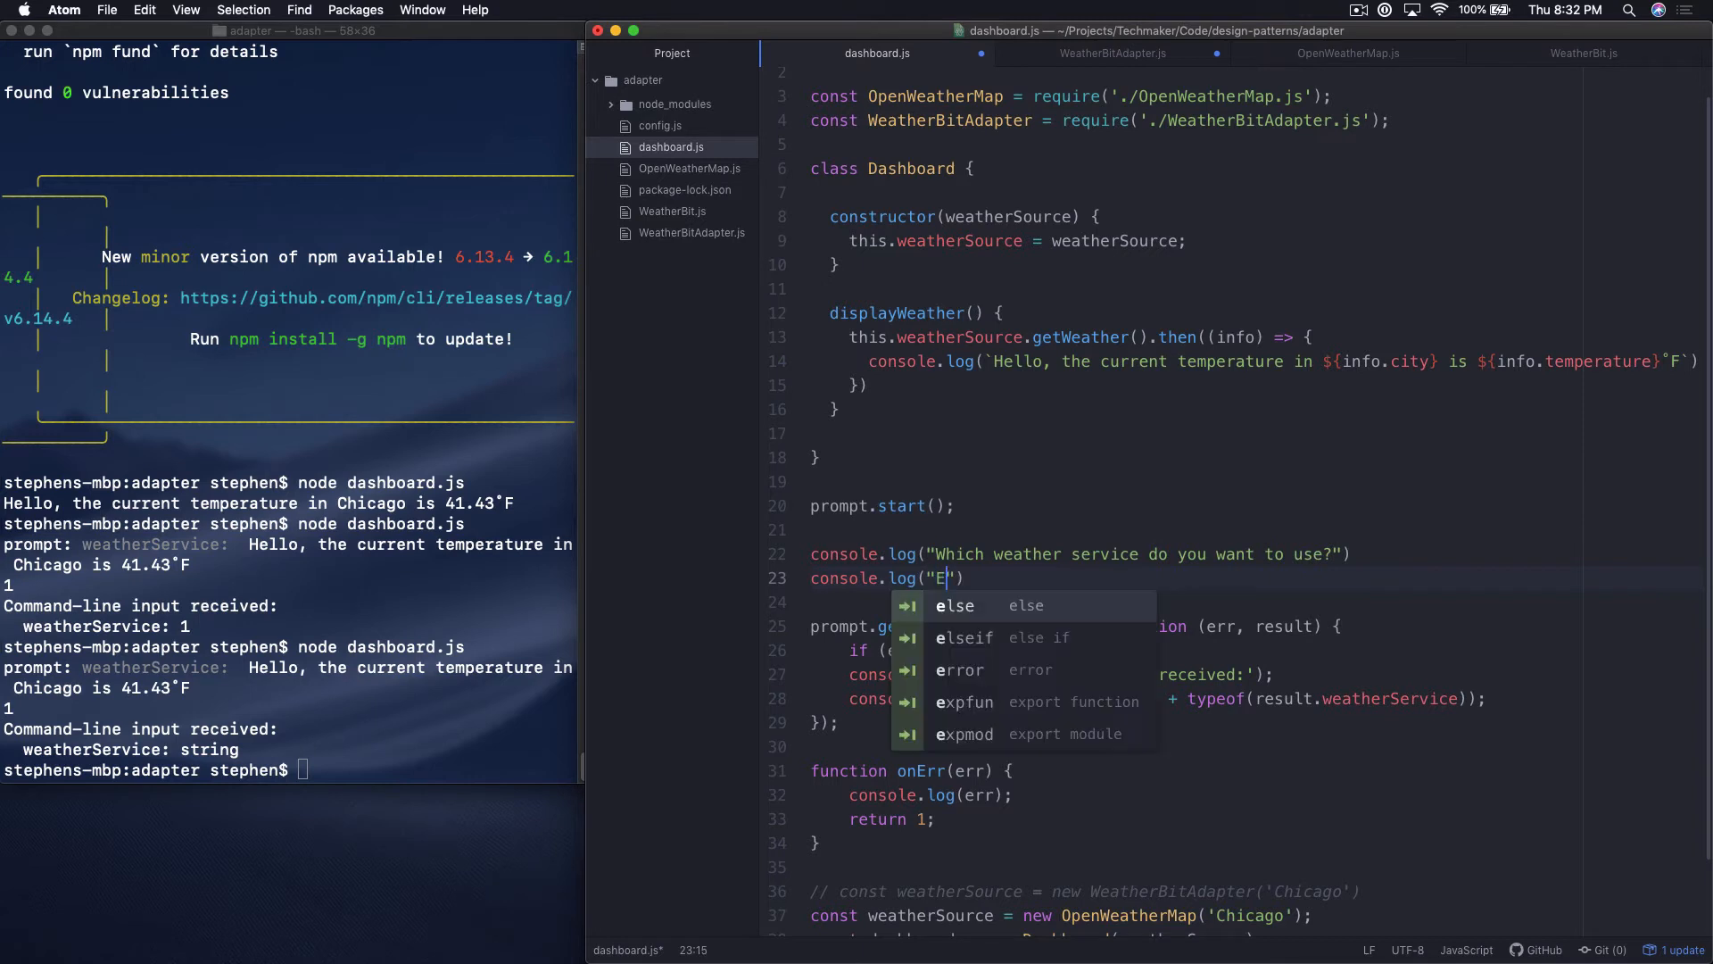
{"action": "key", "text": "BackSpace"}
{"action": "type", "text": "1."}
{"action": "key", "text": "BackSpace"}
{"action": "key", "text": "BackSpace"}
{"action": "key", "text": "BackSpace"}
{"action": "type", "text": "Enter 1 for "}
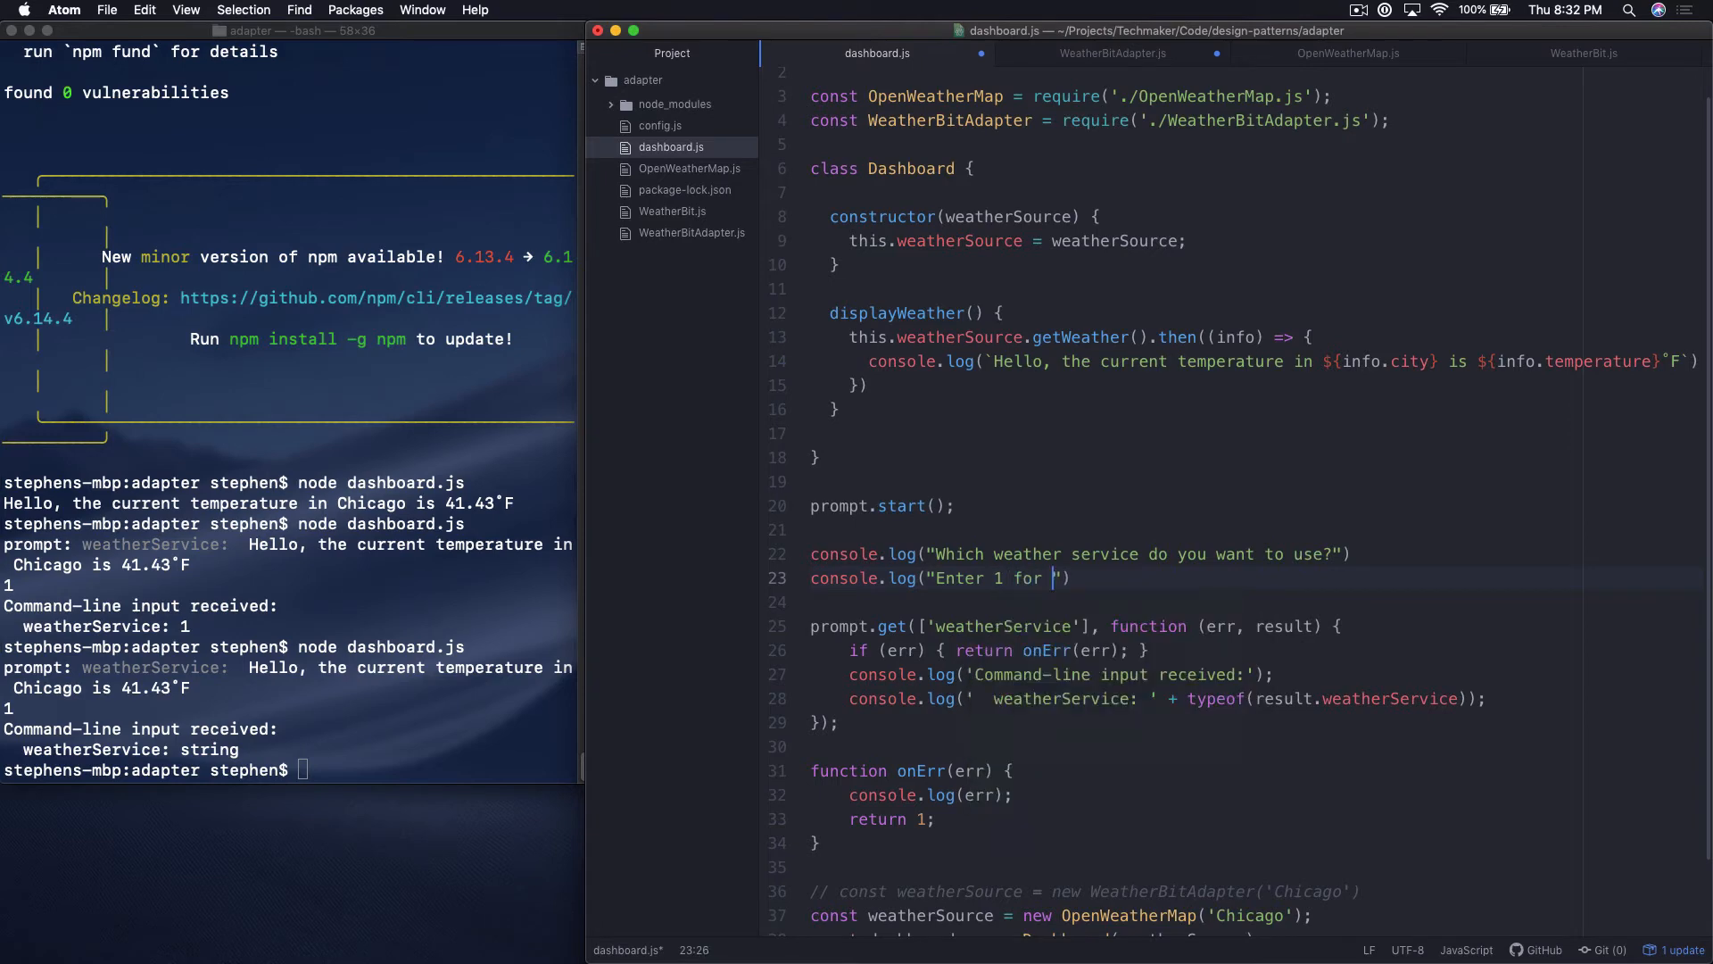
{"action": "type", "text": "Open "}
{"action": "type", "text": "Weather Map\")"}
Duplicate the option line and edit it to 'Enter 2 for WeatherBit'.
{"action": "key", "text": "shift+Home"}
{"action": "key", "text": "Right"}
{"action": "key", "text": "super+shift+d"}
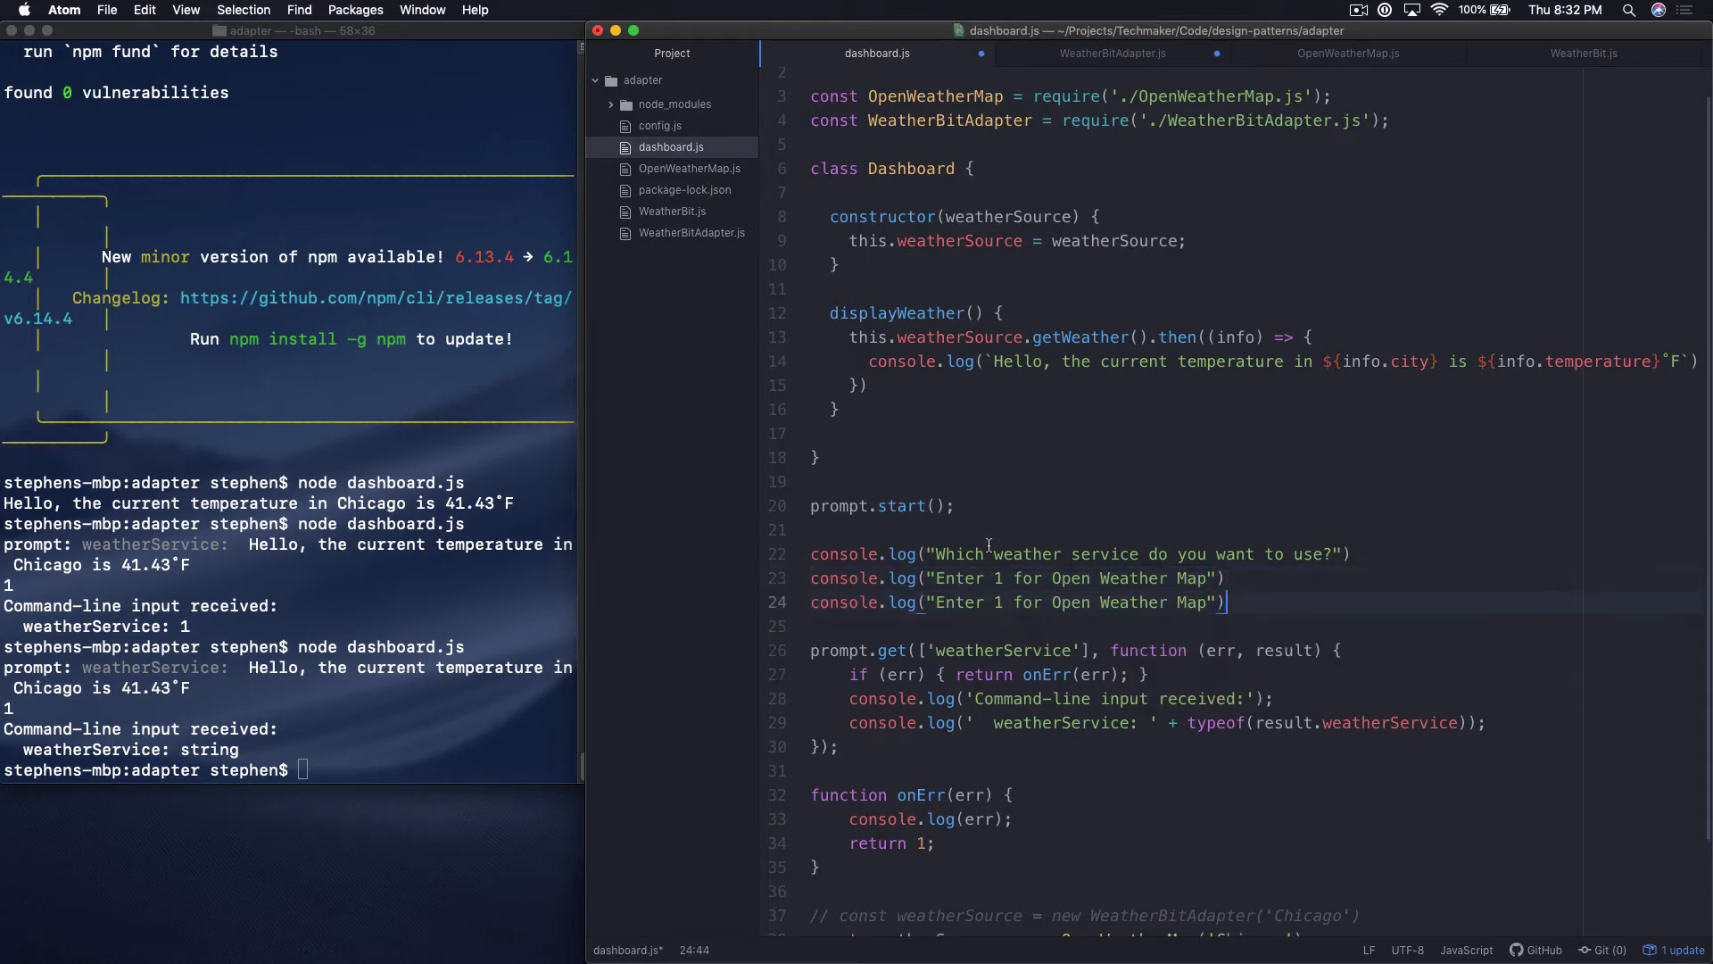
{"action": "double_click", "coordinate": [998, 602]}
{"action": "type", "text": "2"}
{"action": "key", "text": "alt+shift+Left"}
{"action": "key", "text": "alt+shift+Left"}
{"action": "key", "text": "alt+shift+Left"}
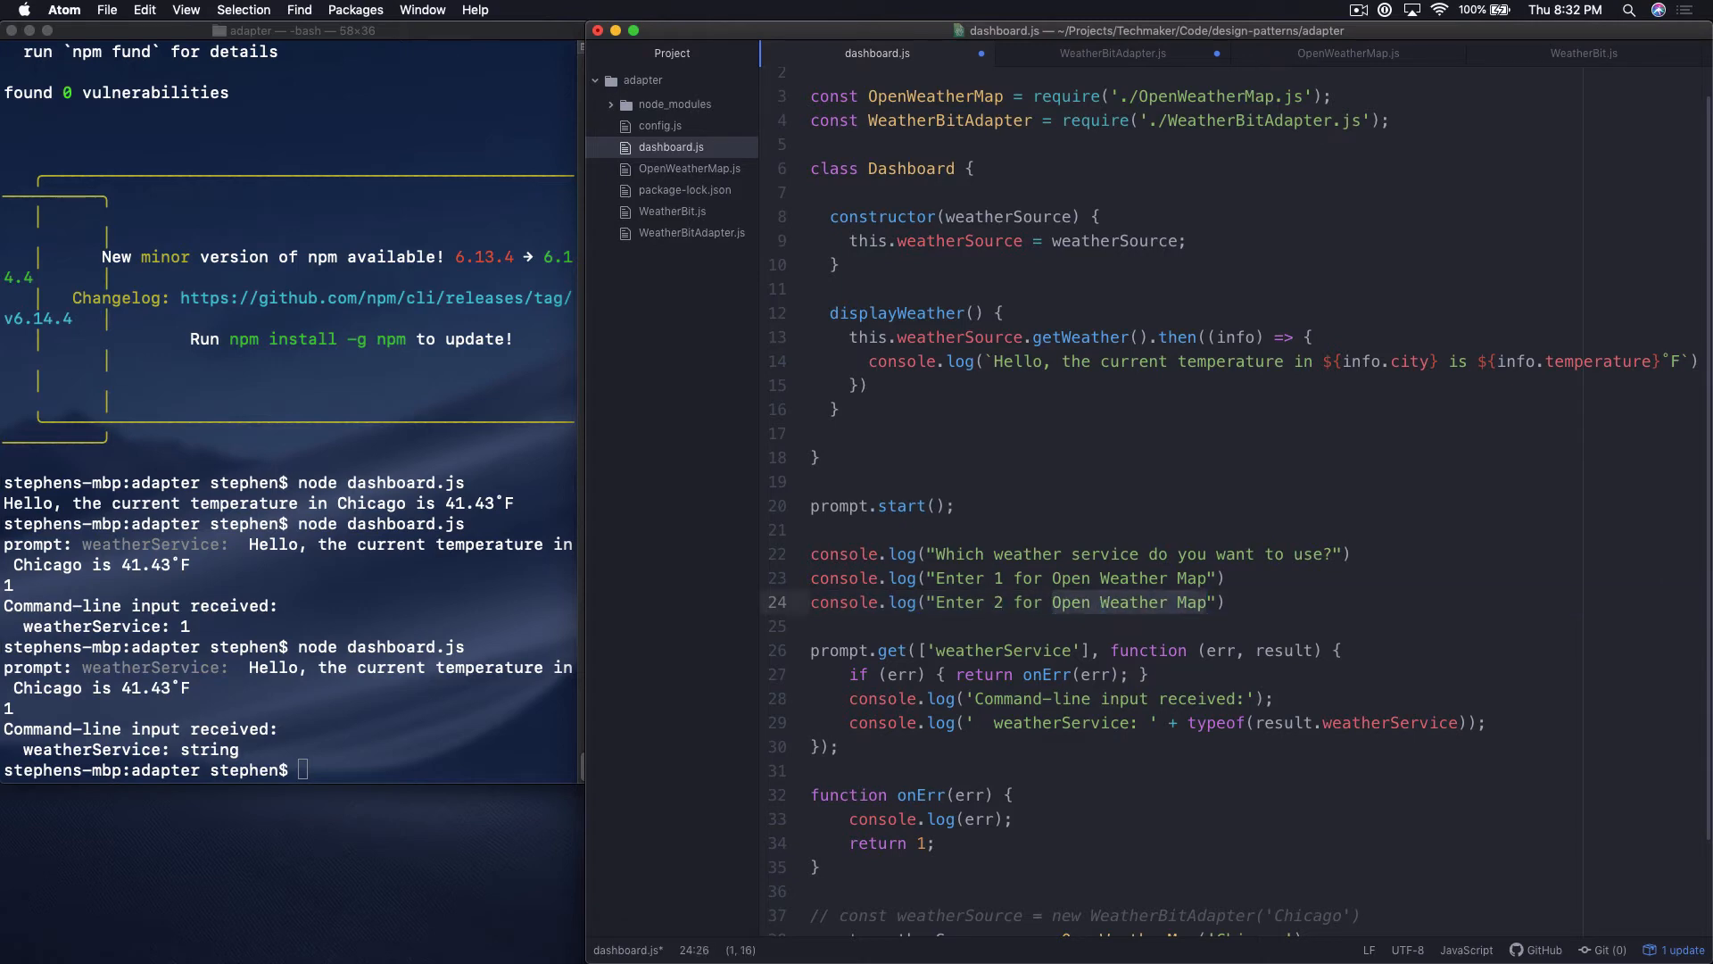
{"action": "type", "text": "WeatherBit"}
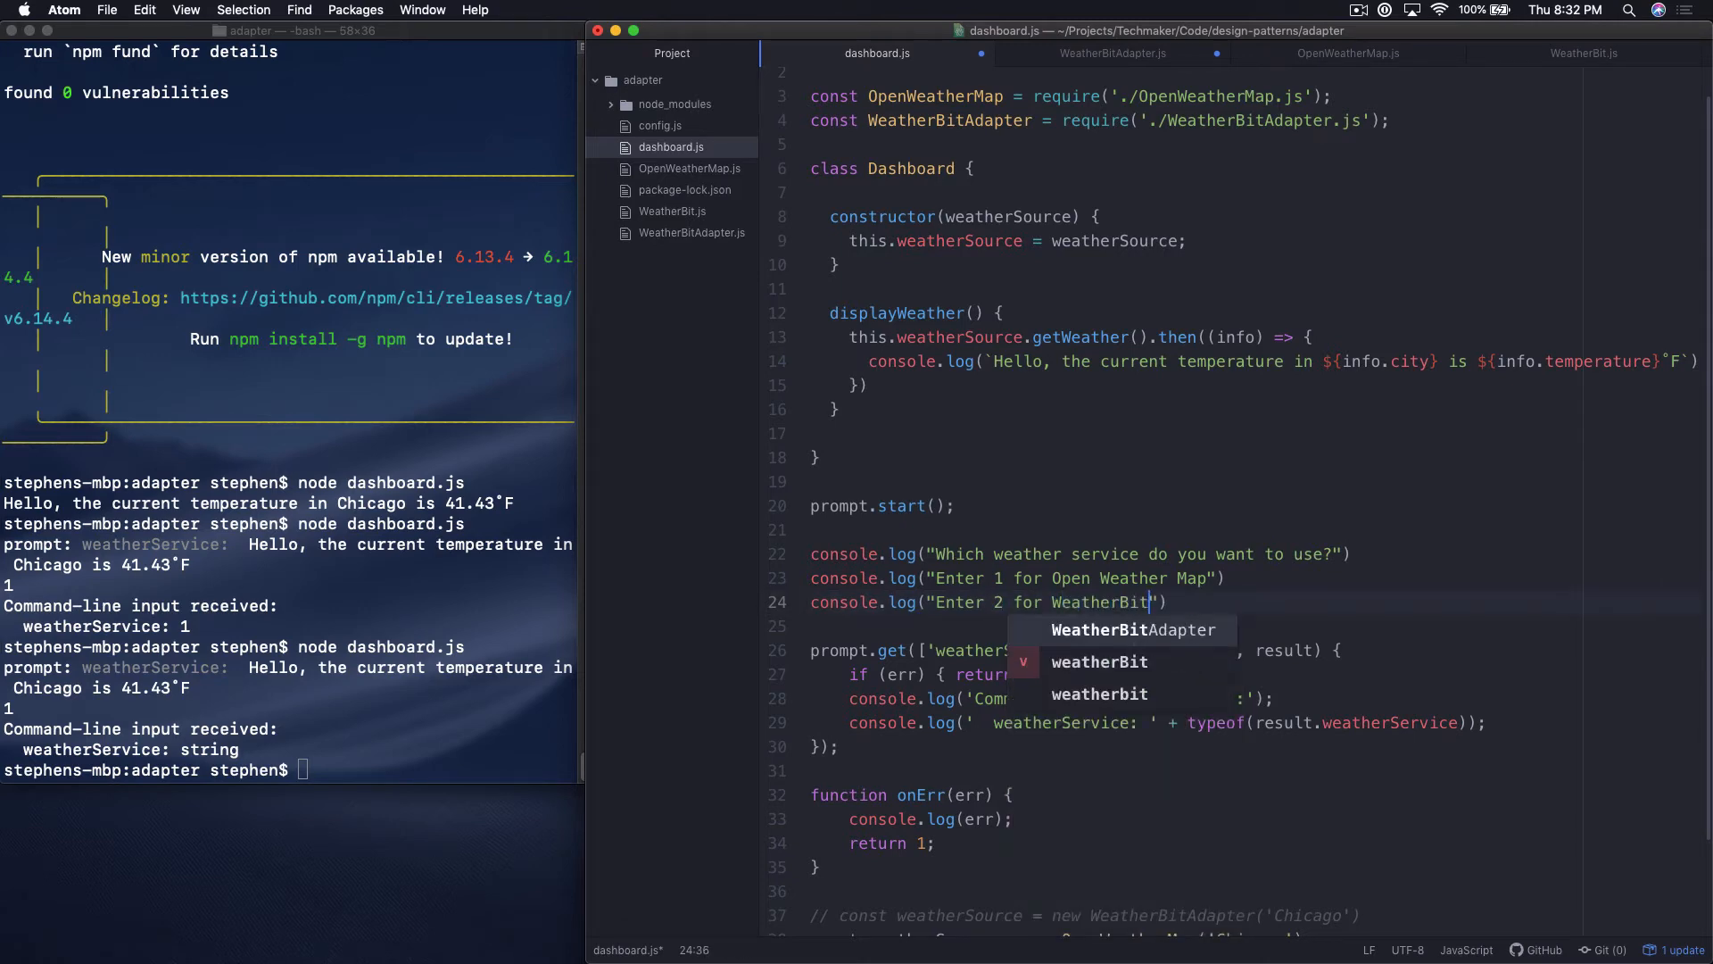
{"action": "scroll", "coordinate": [1082, 578], "scroll_direction": "down", "scroll_amount": 4}
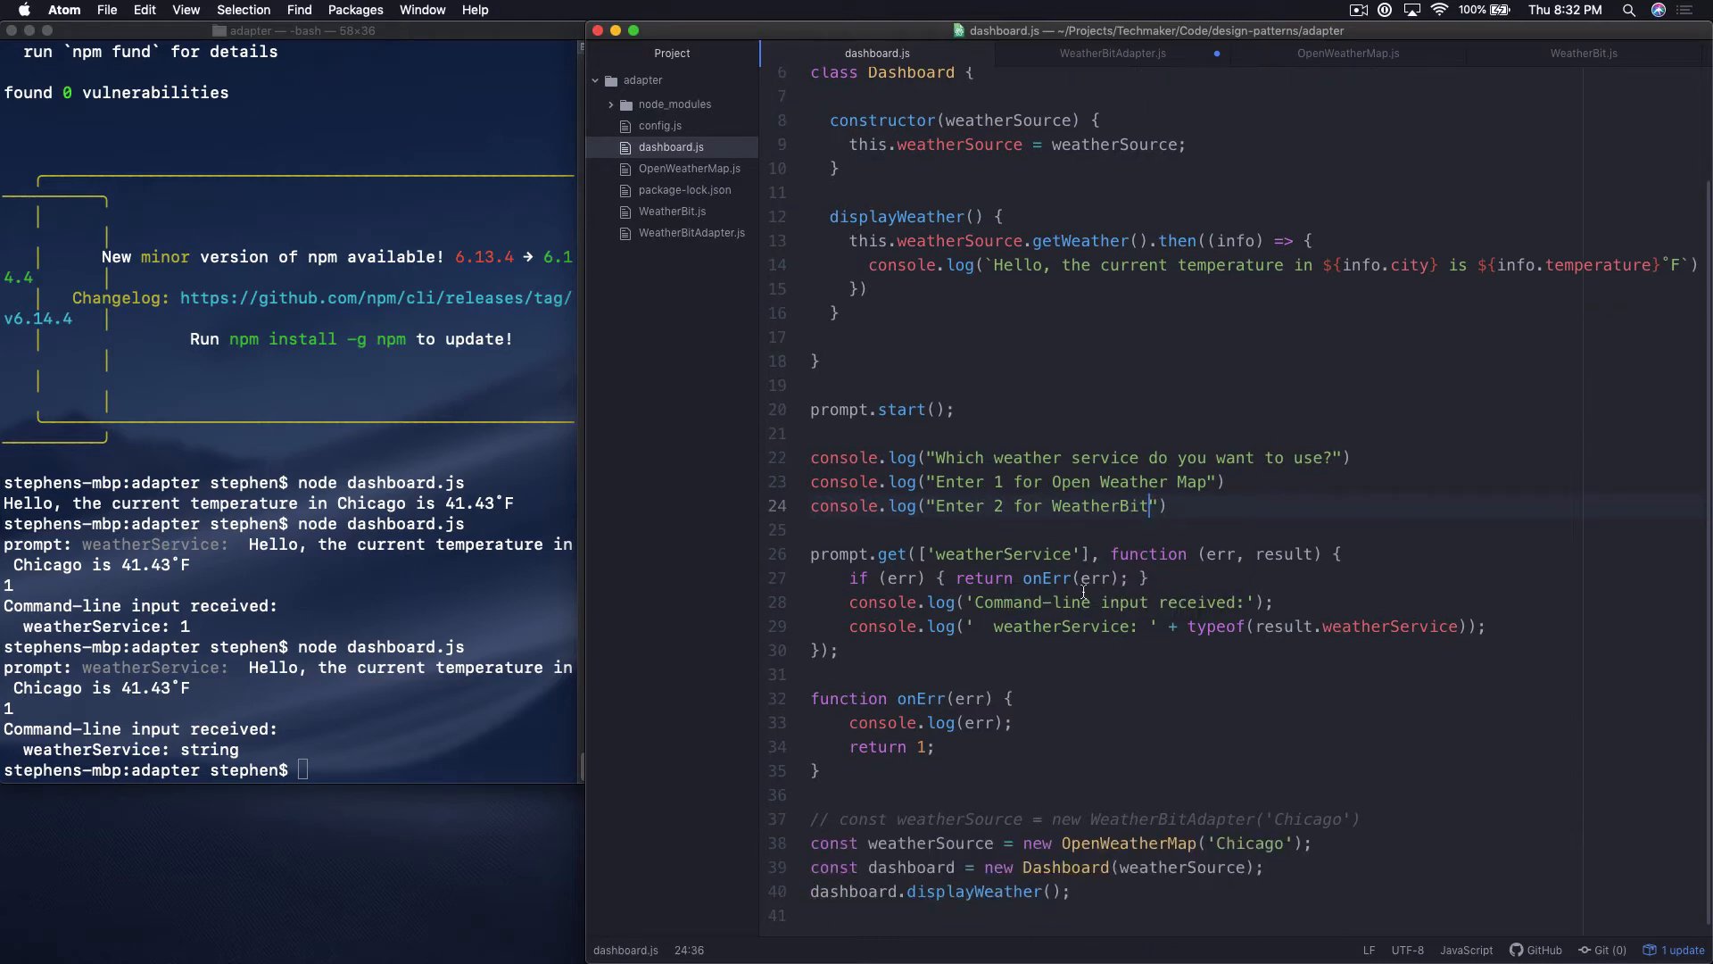
Delete the two debug logs in prompt.get and move the four weather-source and Dashboard setup lines into the callback.
{"action": "left_click", "coordinate": [1049, 555]}
{"action": "key", "text": "ctrl+shift+k"}
{"action": "key", "text": "ctrl+shift+k"}
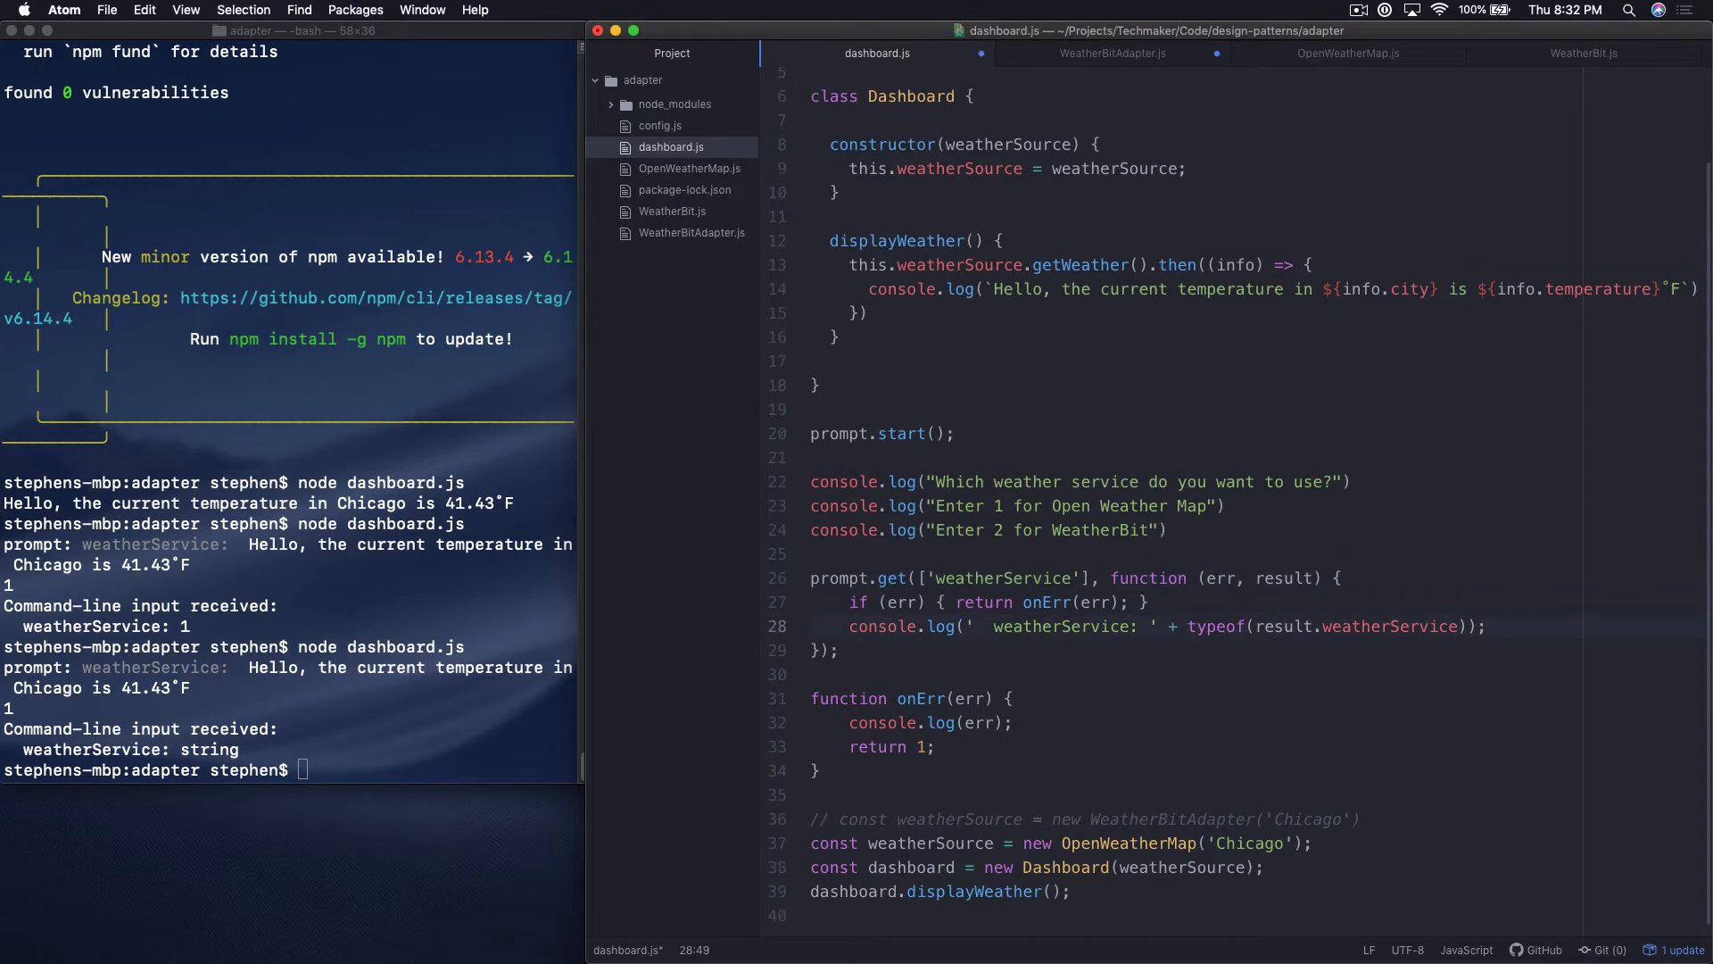
{"action": "key", "text": "Down"}
{"action": "key", "text": "Down"}
{"action": "key", "text": "Down"}
{"action": "key", "text": "Down"}
{"action": "key", "text": "Down"}
{"action": "key", "text": "Down"}
{"action": "key", "text": "Down"}
{"action": "key", "text": "shift+Down"}
{"action": "key", "text": "shift+Down"}
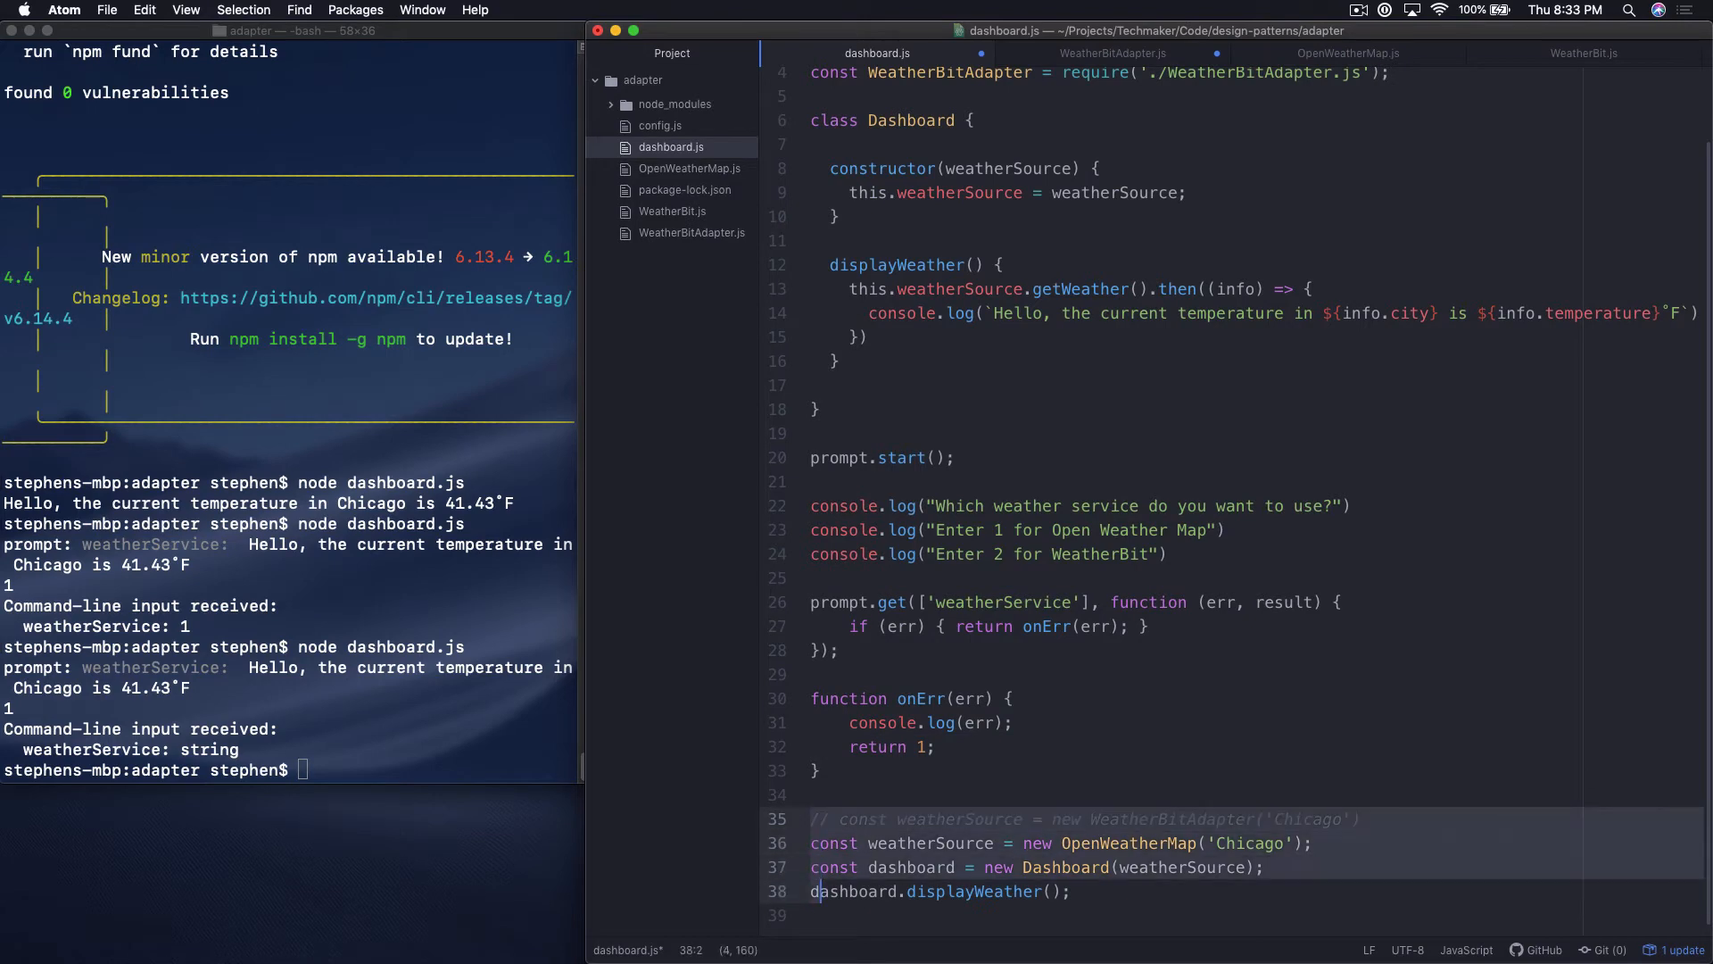
{"action": "key", "text": "shift+Down"}
{"action": "key", "text": "shift+End"}
{"action": "key", "text": "super+x"}
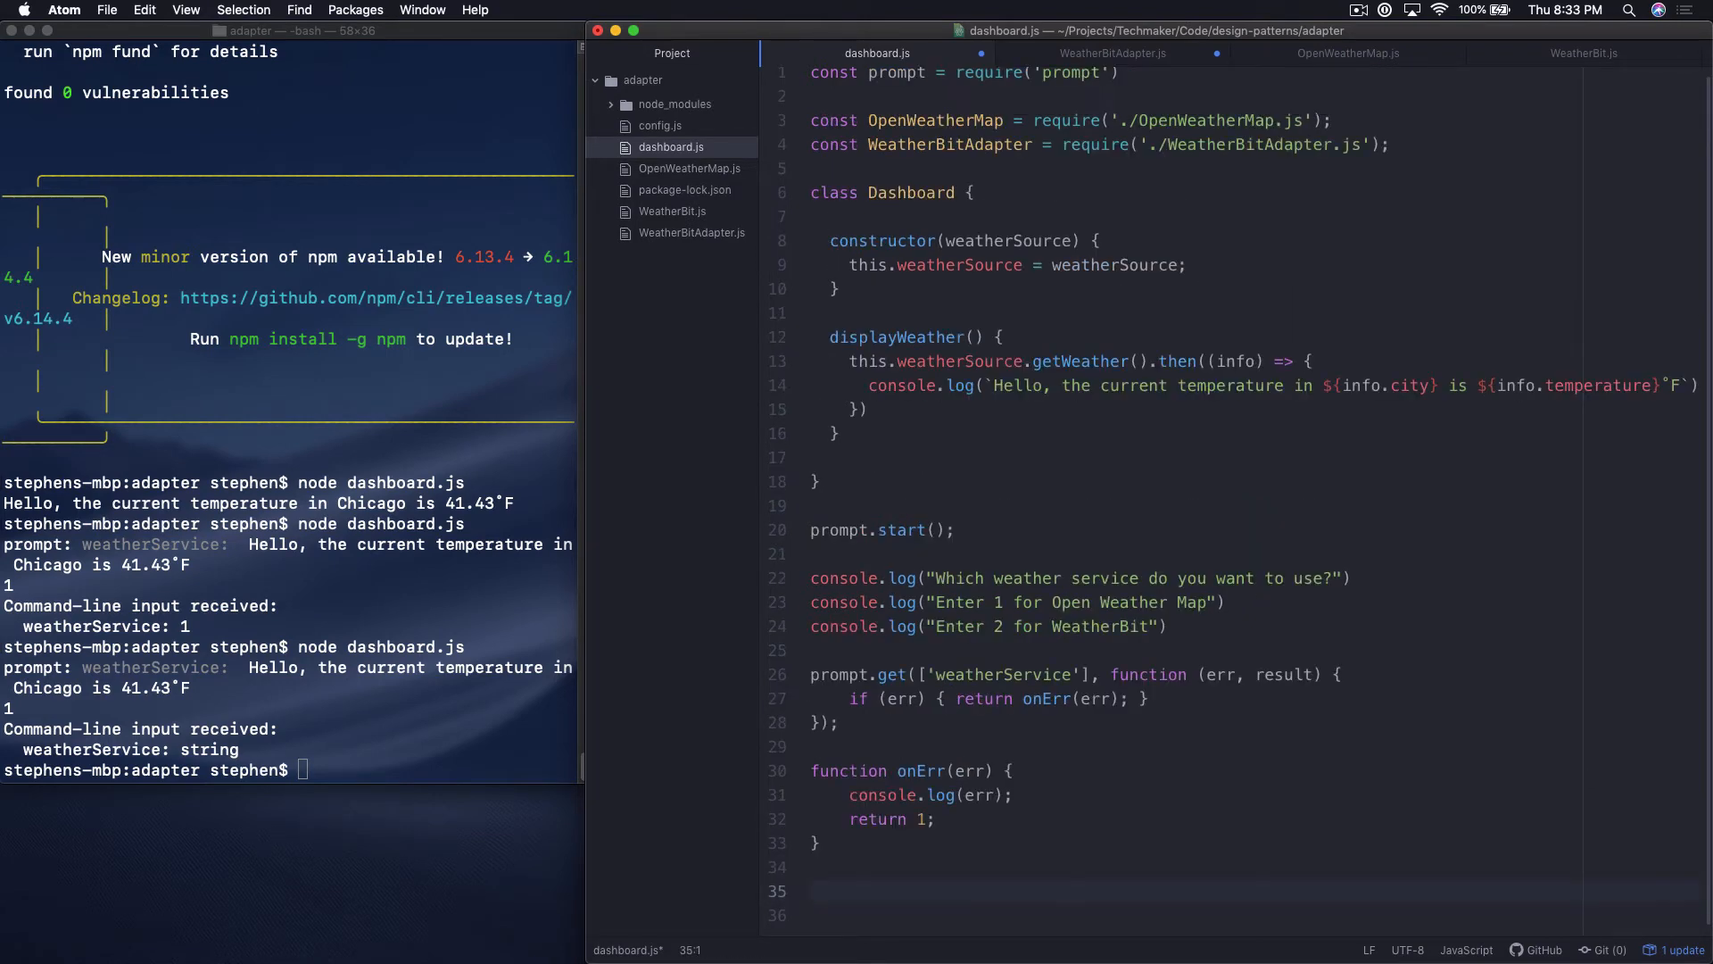
{"action": "key", "text": "Up"}
{"action": "key", "text": "Up"}
{"action": "key", "text": "Up"}
{"action": "key", "text": "Up"}
{"action": "key", "text": "Up"}
{"action": "key", "text": "Up"}
{"action": "key", "text": "Up"}
{"action": "key", "text": "Up"}
{"action": "key", "text": "Down"}
{"action": "key", "text": "super+v"}
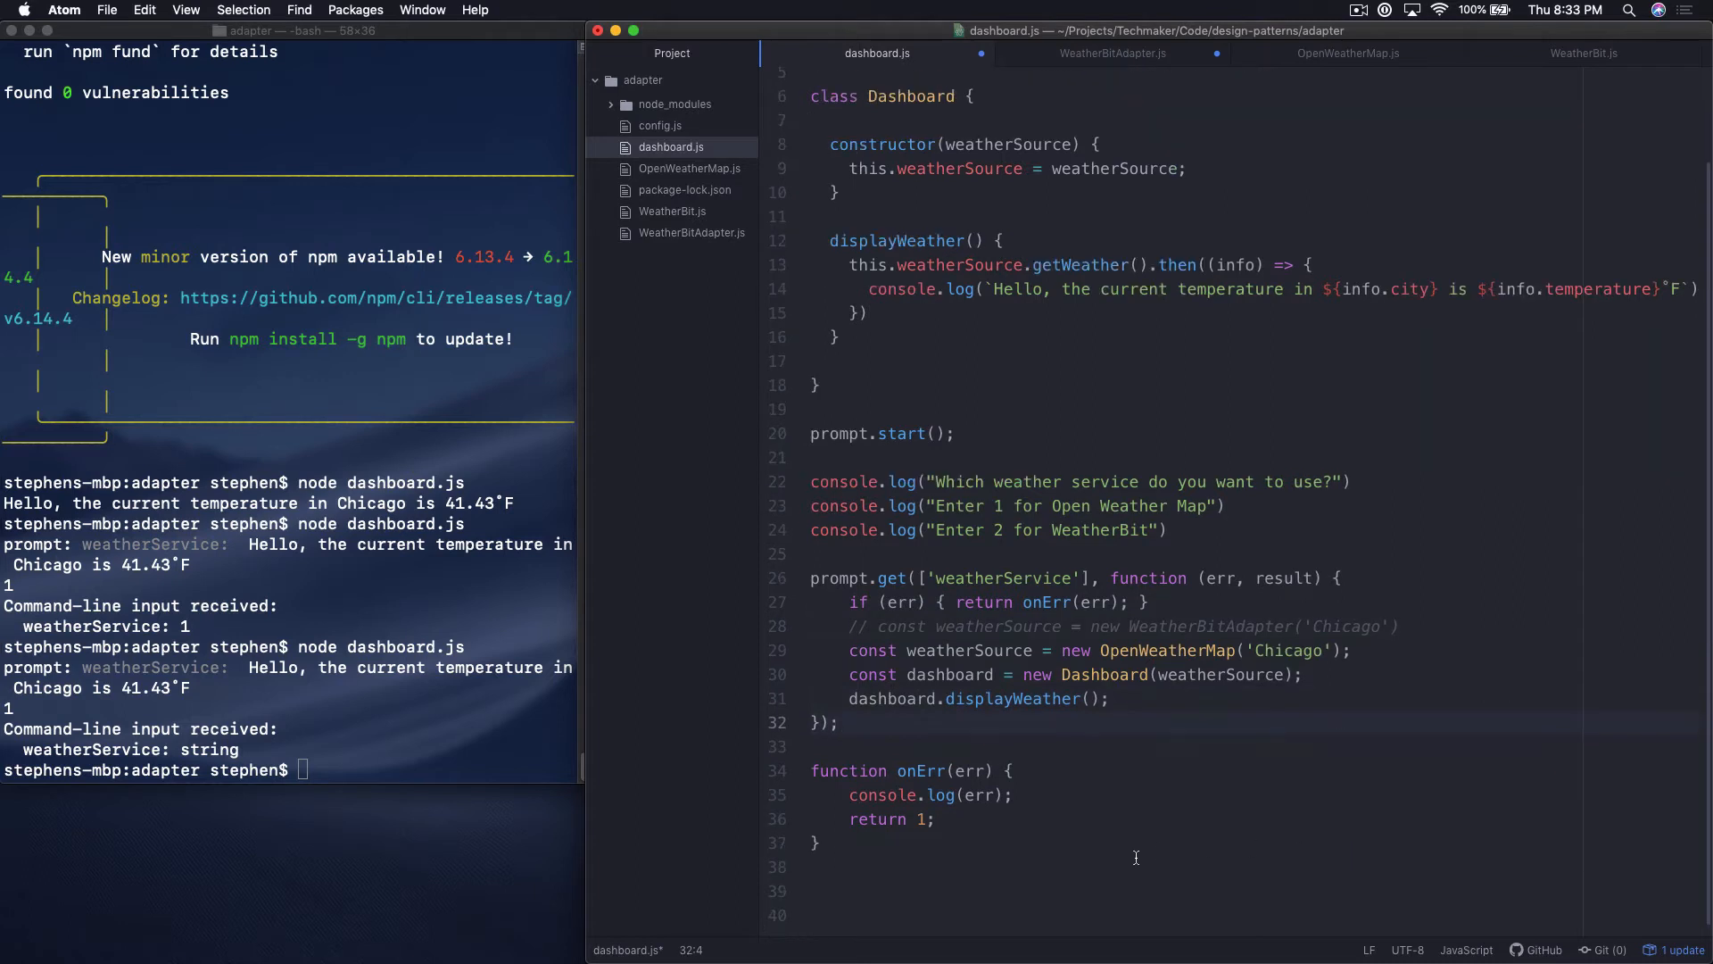
{"action": "key", "text": "Down"}
{"action": "key", "text": "Down"}
{"action": "key", "text": "Down"}
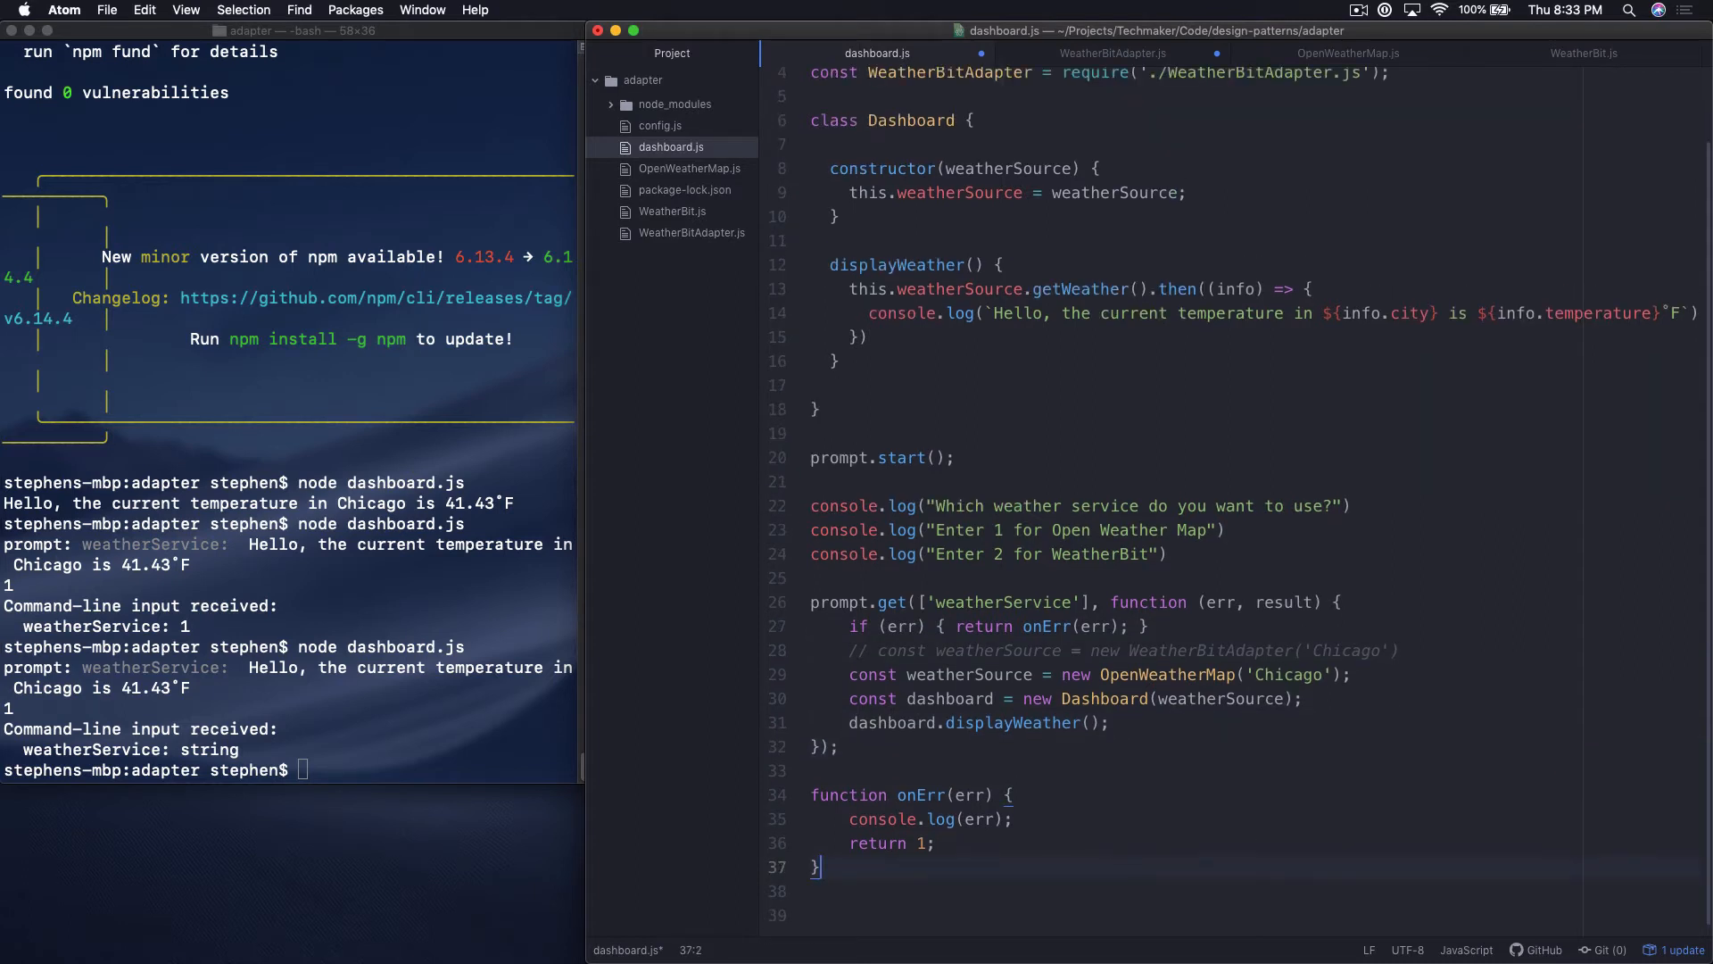
{"action": "scroll", "coordinate": [1206, 483], "scroll_direction": "up", "scroll_amount": 1}
Rerun node dashboard.js and choose 1, printing Chicago at 41.41°F.
{"action": "left_click", "coordinate": [363, 602]}
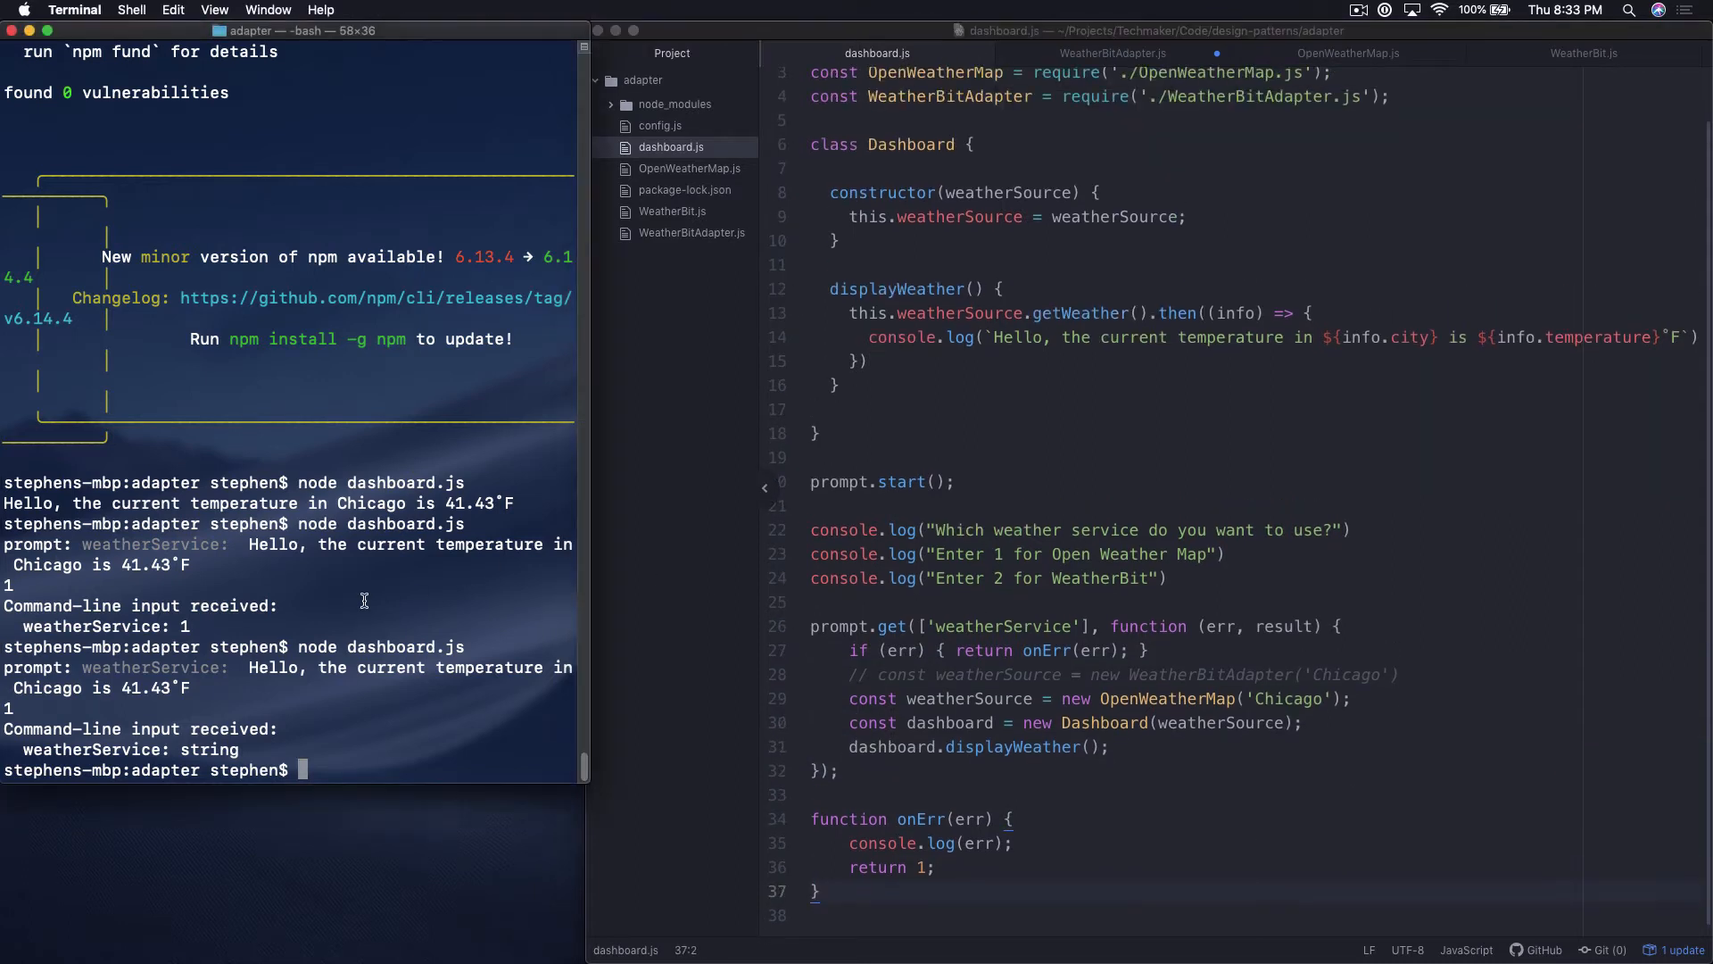
{"action": "key", "text": "Up"}
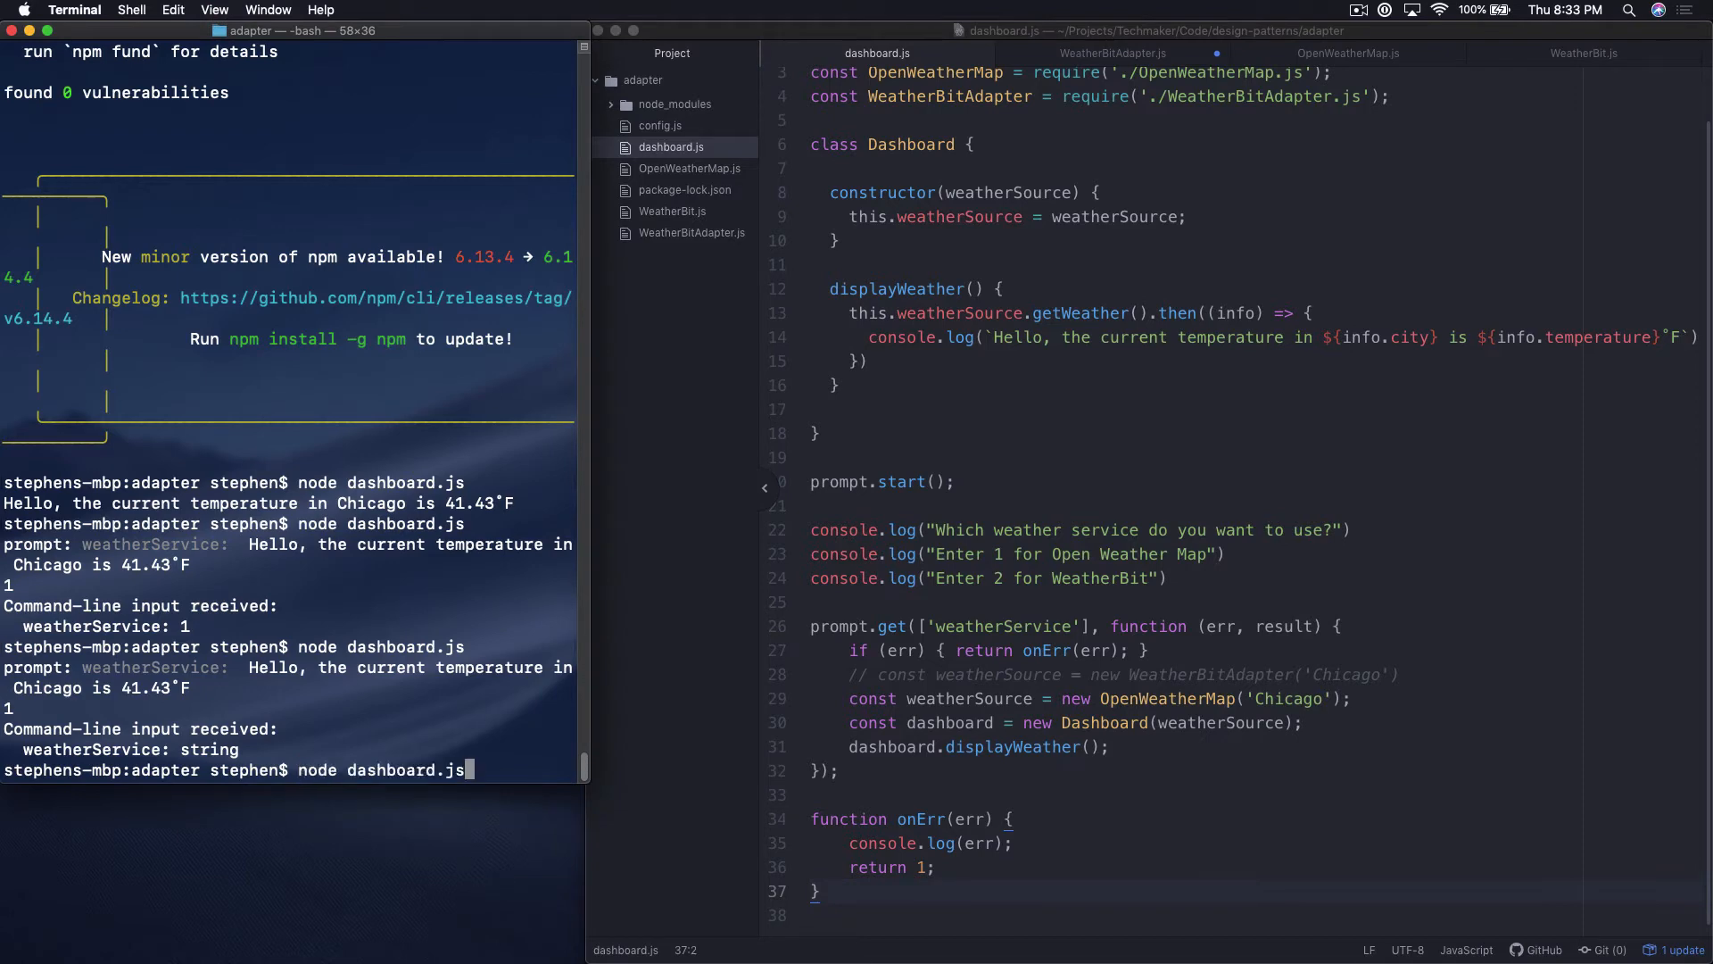
{"action": "key", "text": "Return"}
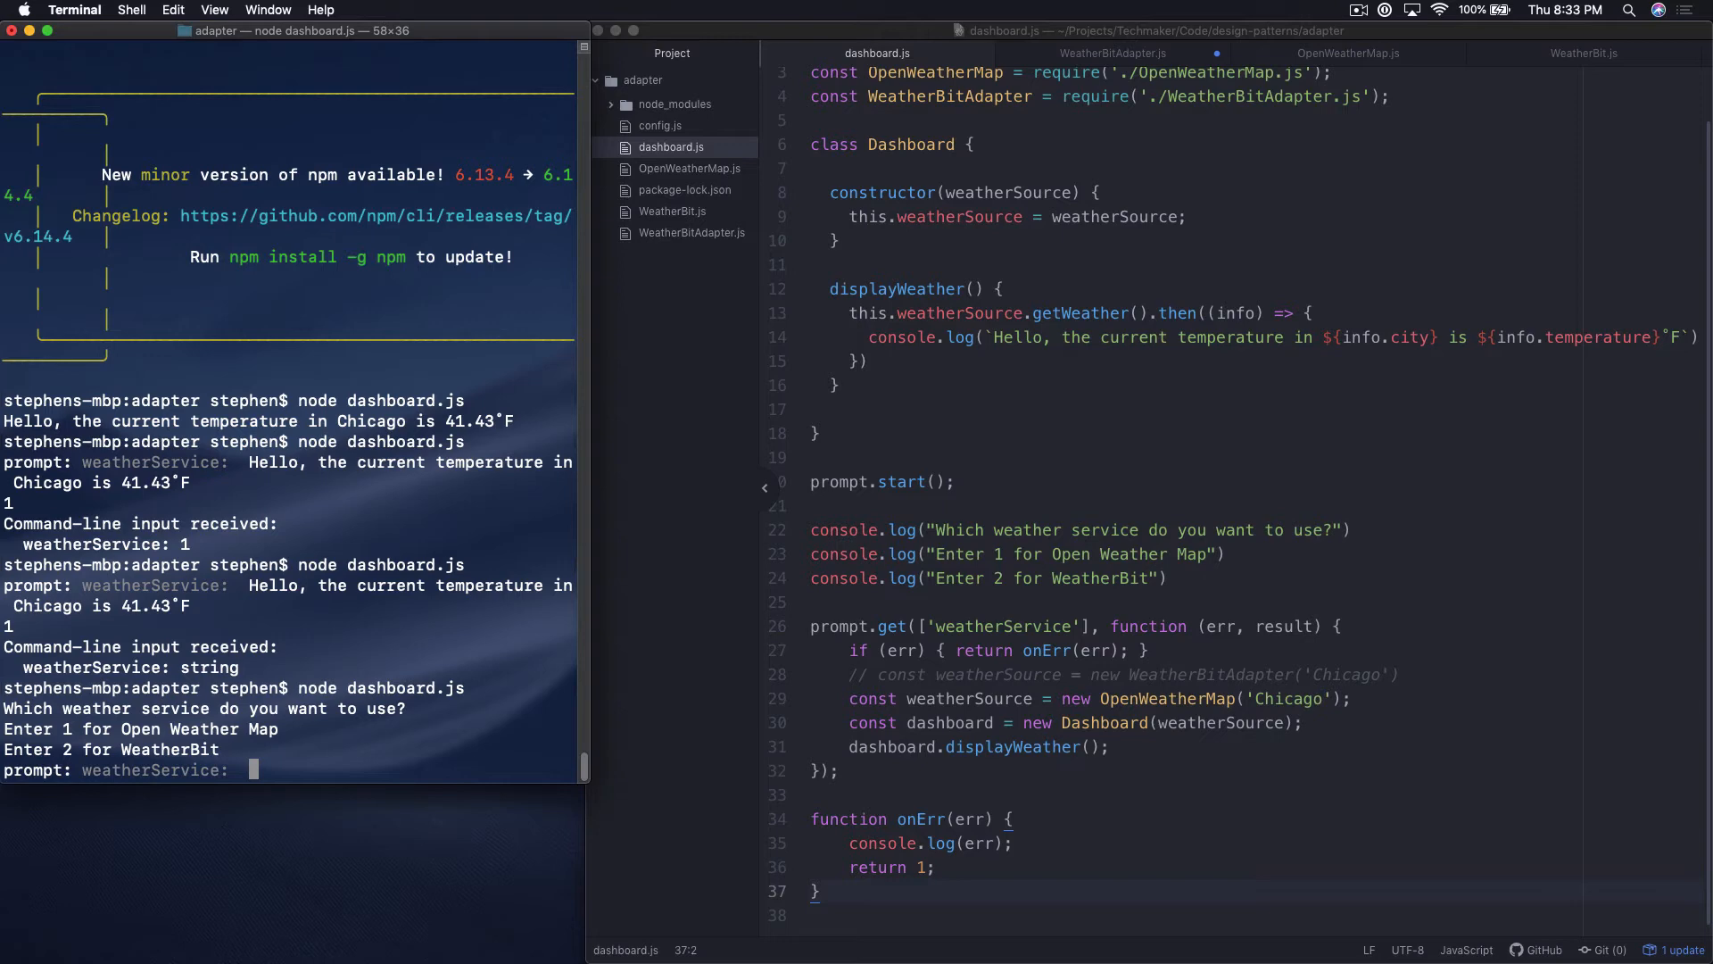
{"action": "type", "text": "1"}
{"action": "key", "text": "Return"}
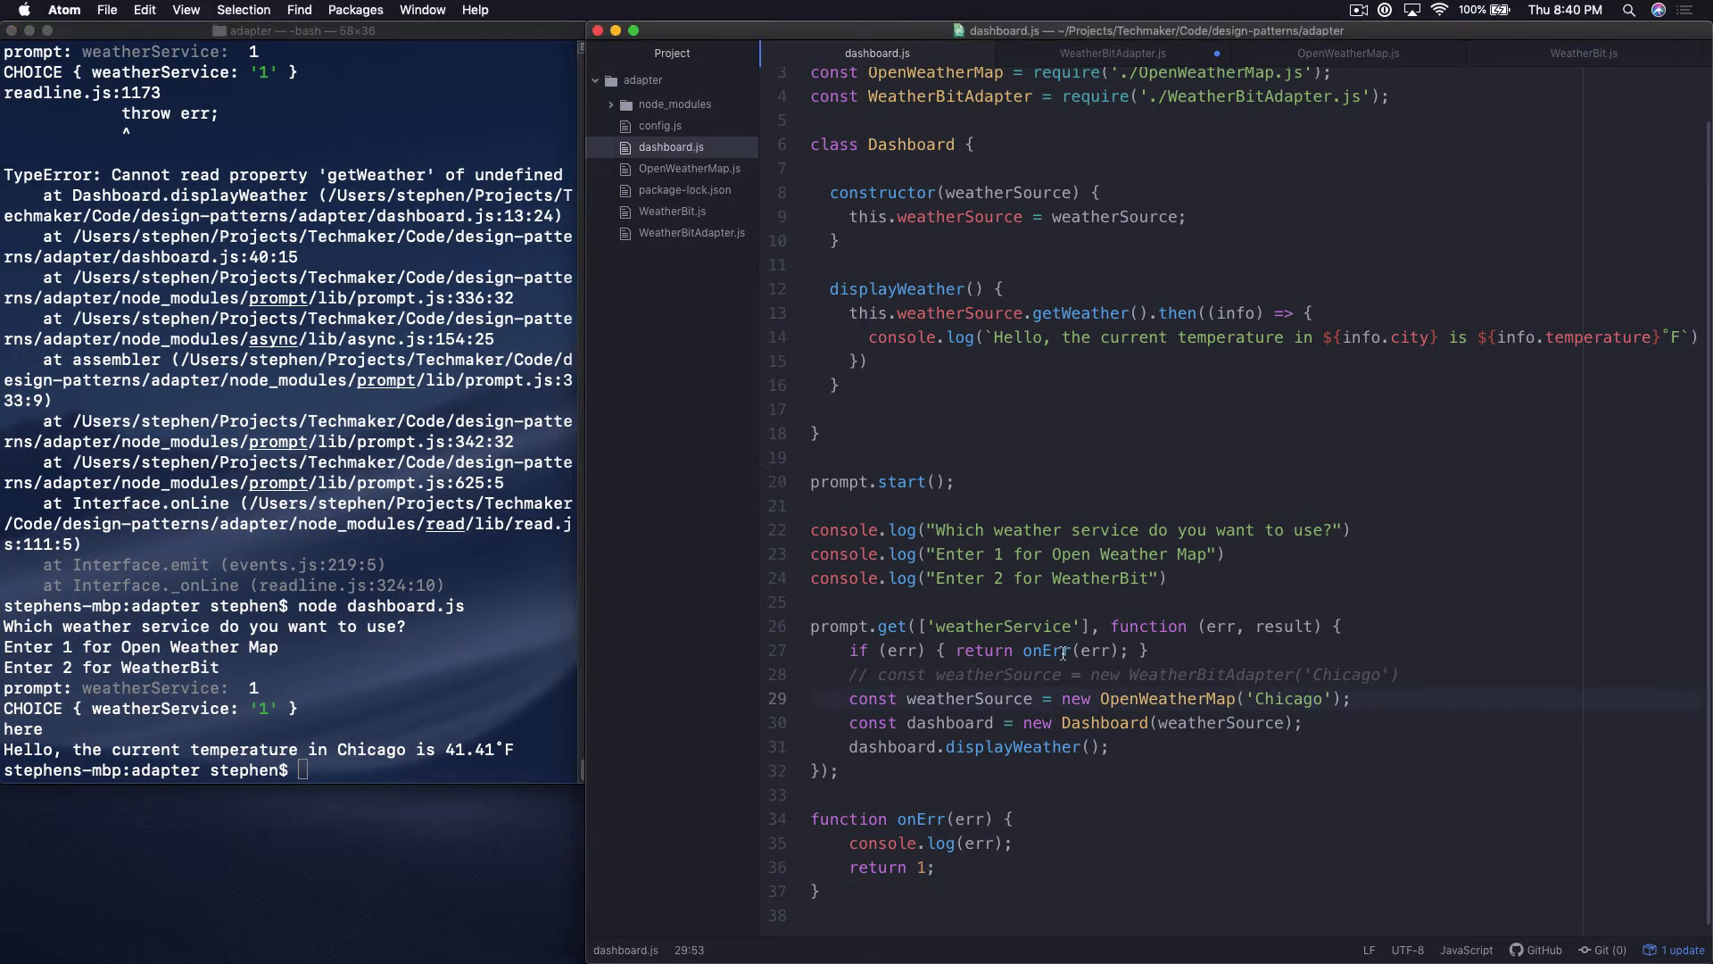
Add an if branch checking result.weatherService equals "1" with an empty body inside the prompt callback.
{"action": "double_click", "coordinate": [1299, 629]}
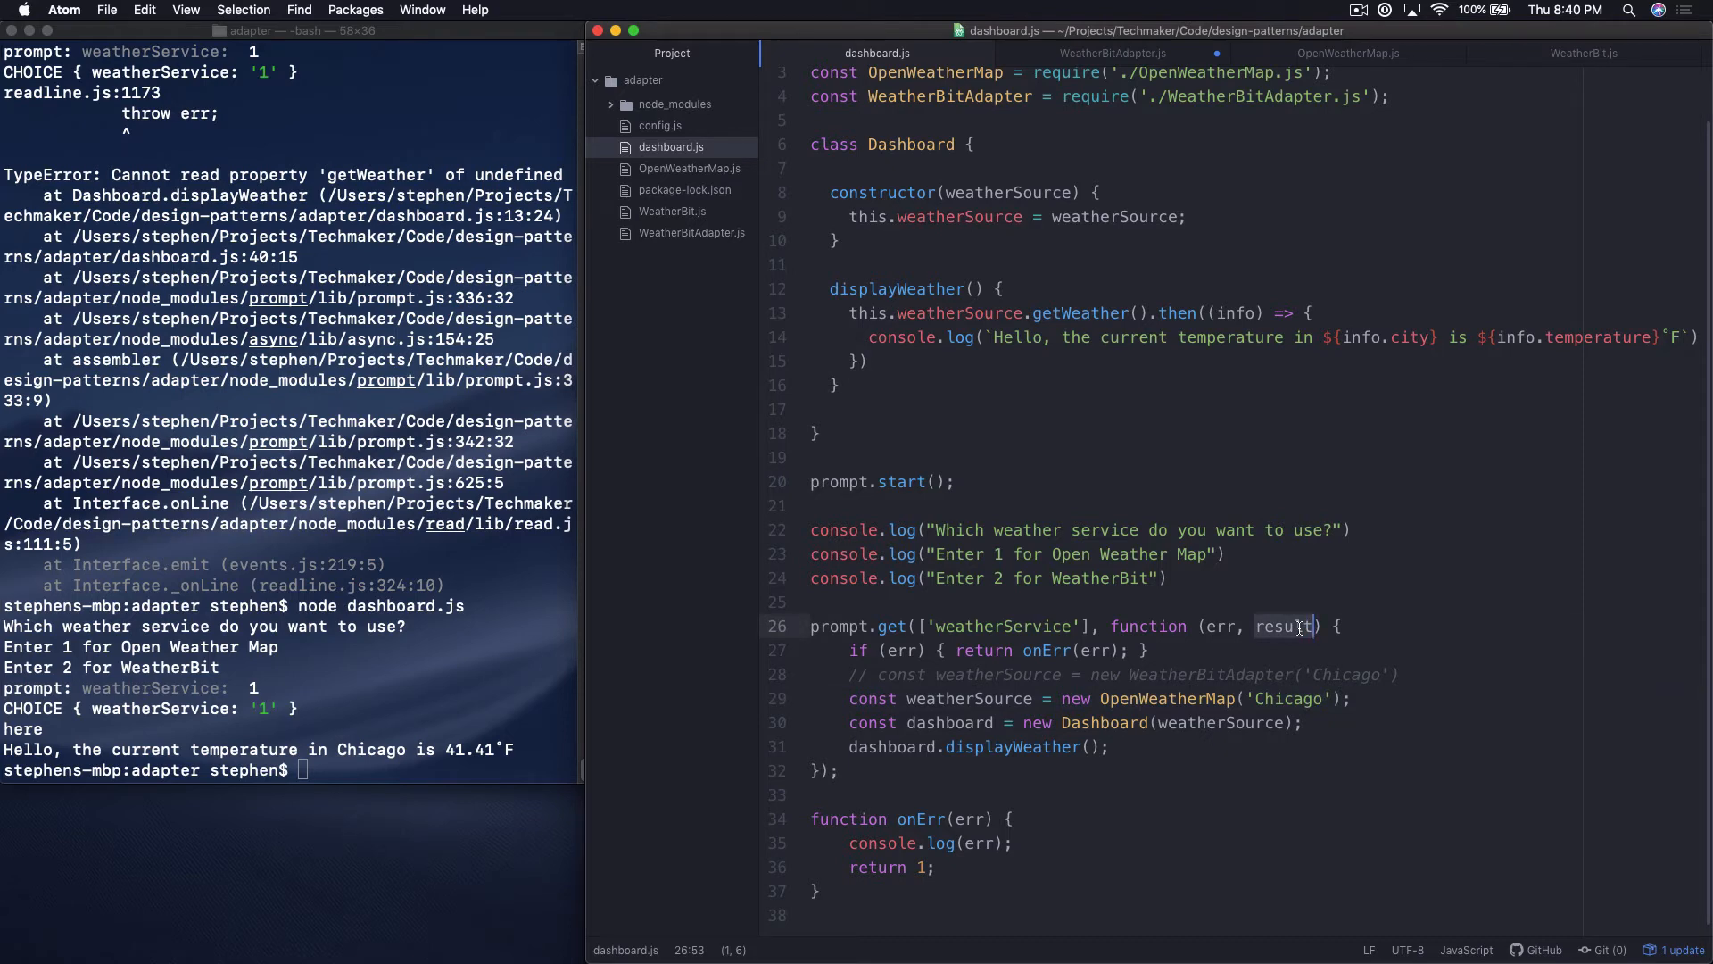
{"action": "type", "text": "userChoice"}
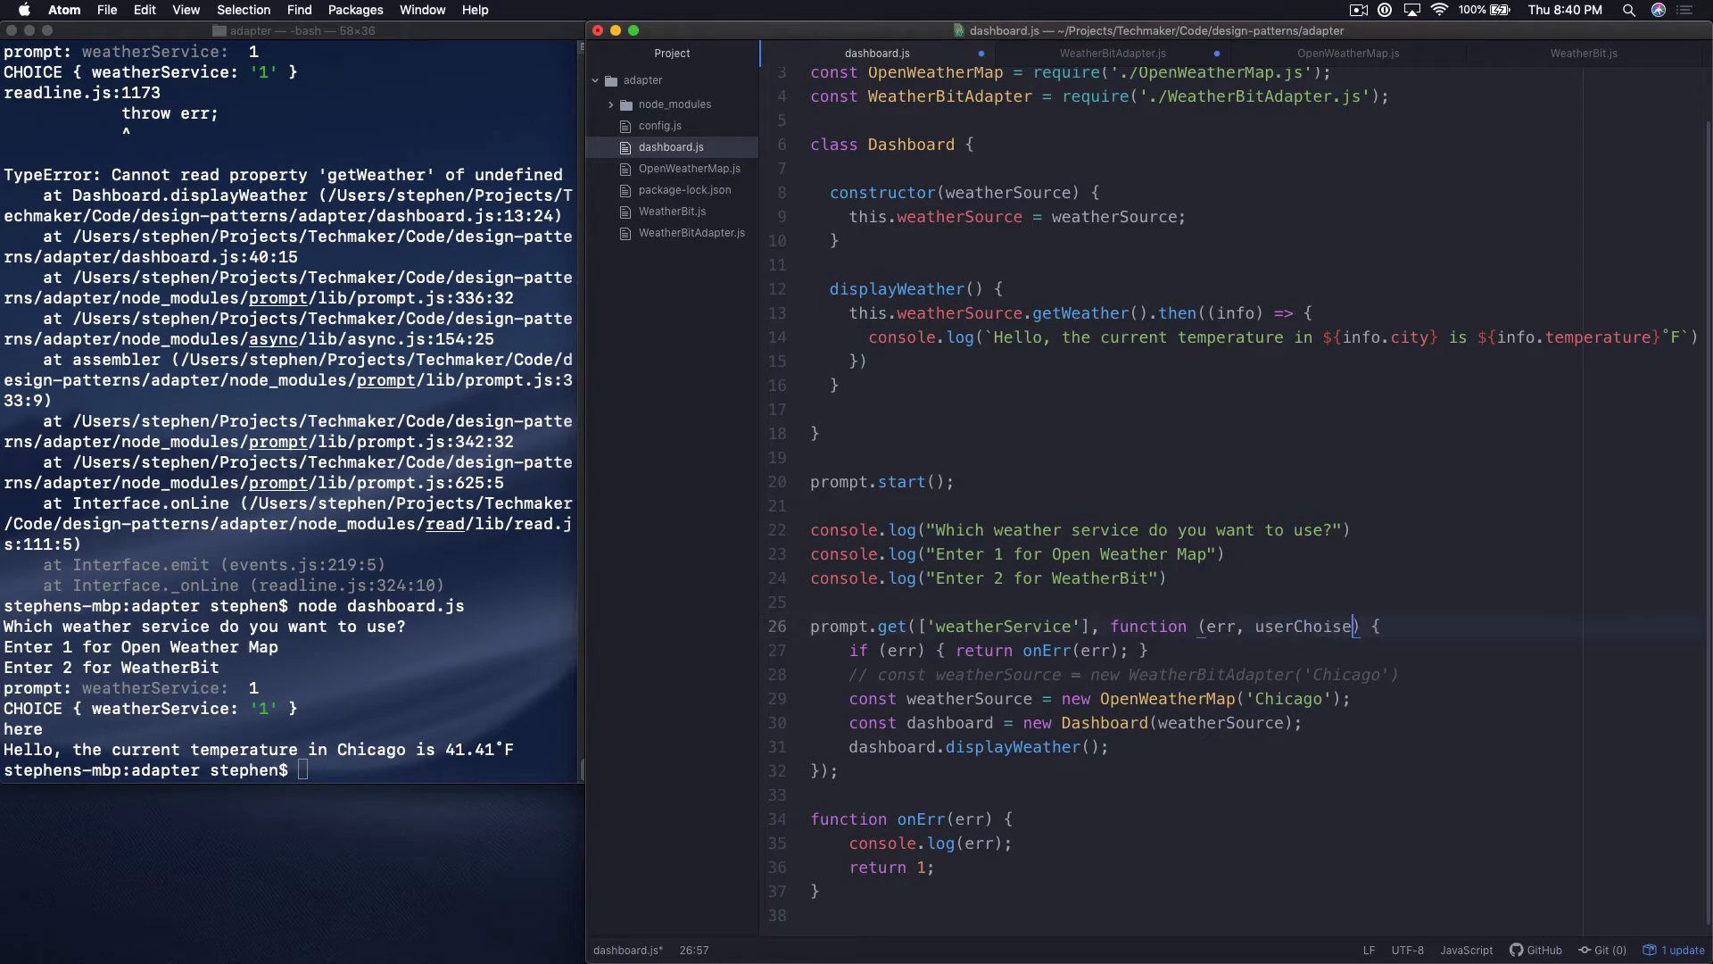
{"action": "key", "text": "Down"}
{"action": "key", "text": "Return"}
{"action": "key", "text": "Return"}
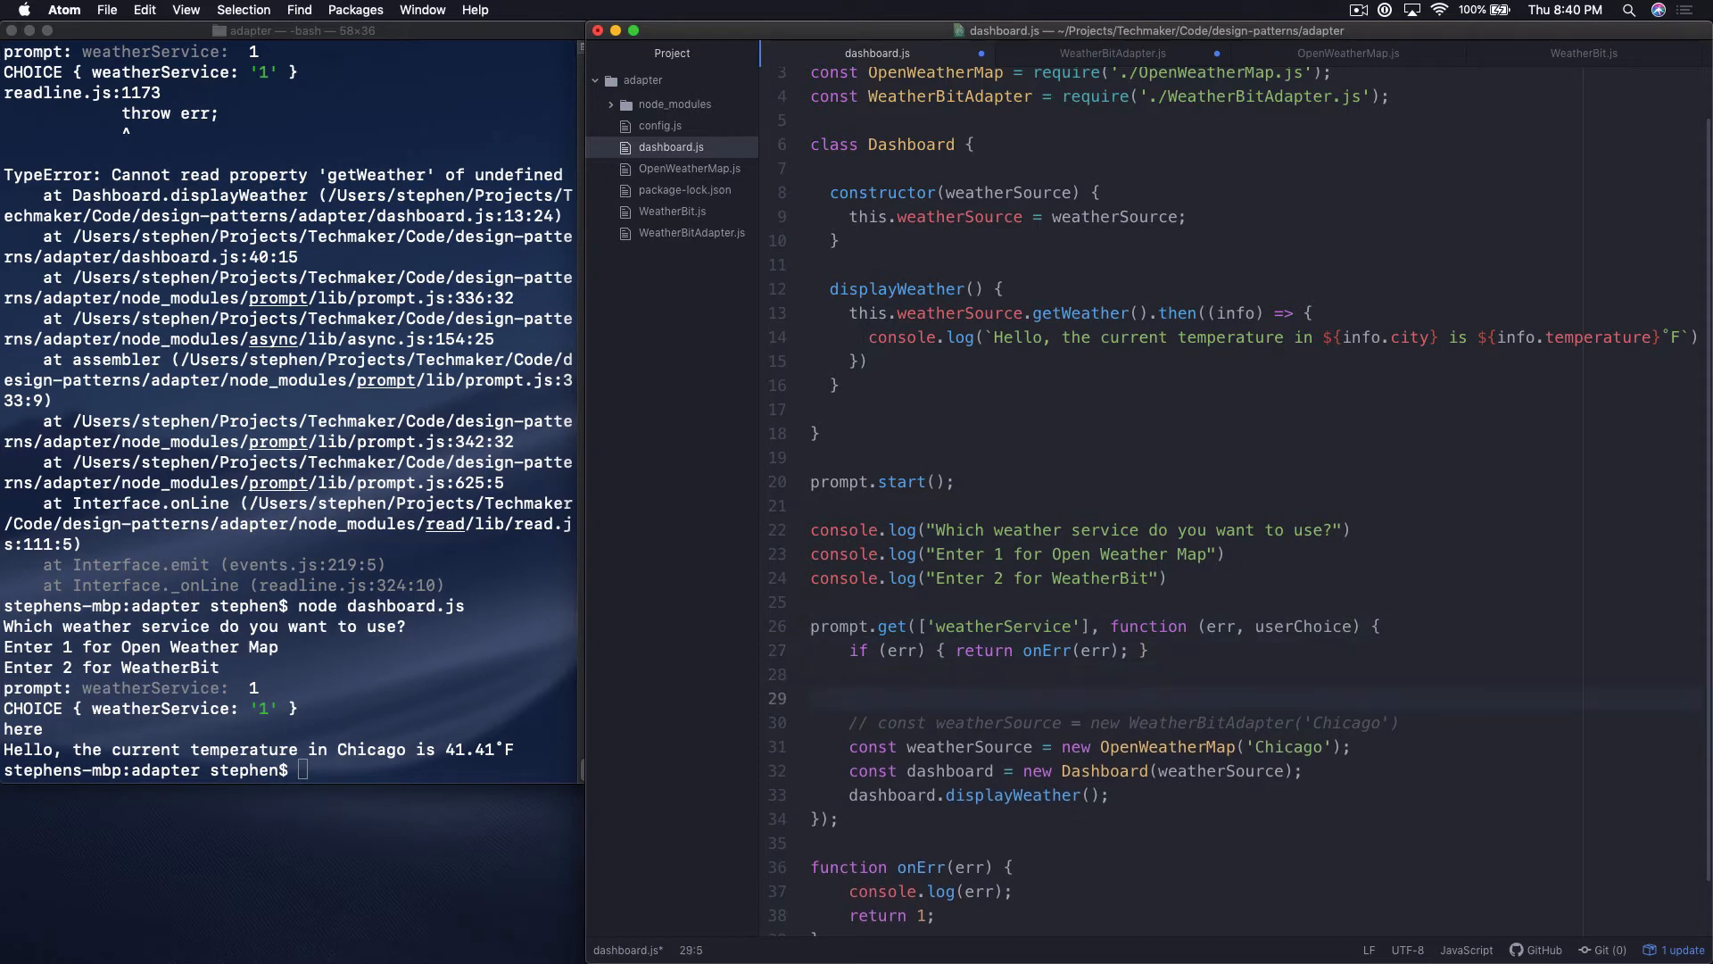
{"action": "type", "text": "if ("}
{"action": "type", "text": "userChoice"}
{"action": "type", "text": ".weat"}
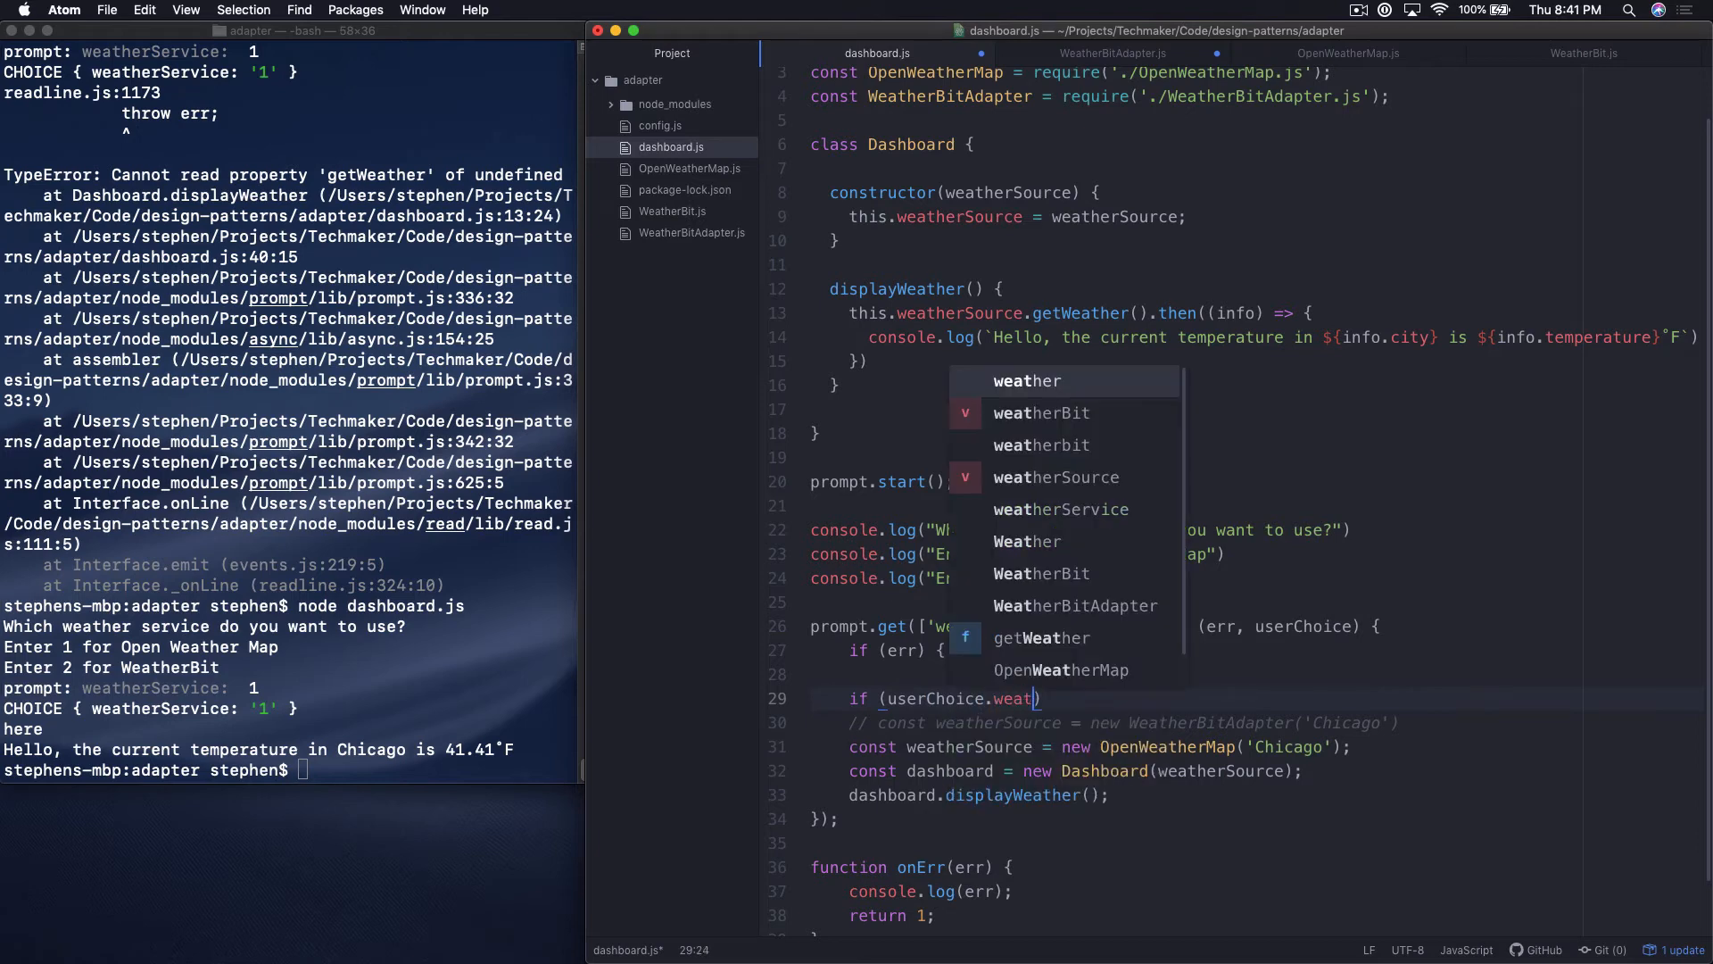
{"action": "key", "text": "Down"}
{"action": "key", "text": "Down"}
{"action": "key", "text": "Down"}
{"action": "key", "text": "Down"}
{"action": "key", "text": "Return"}
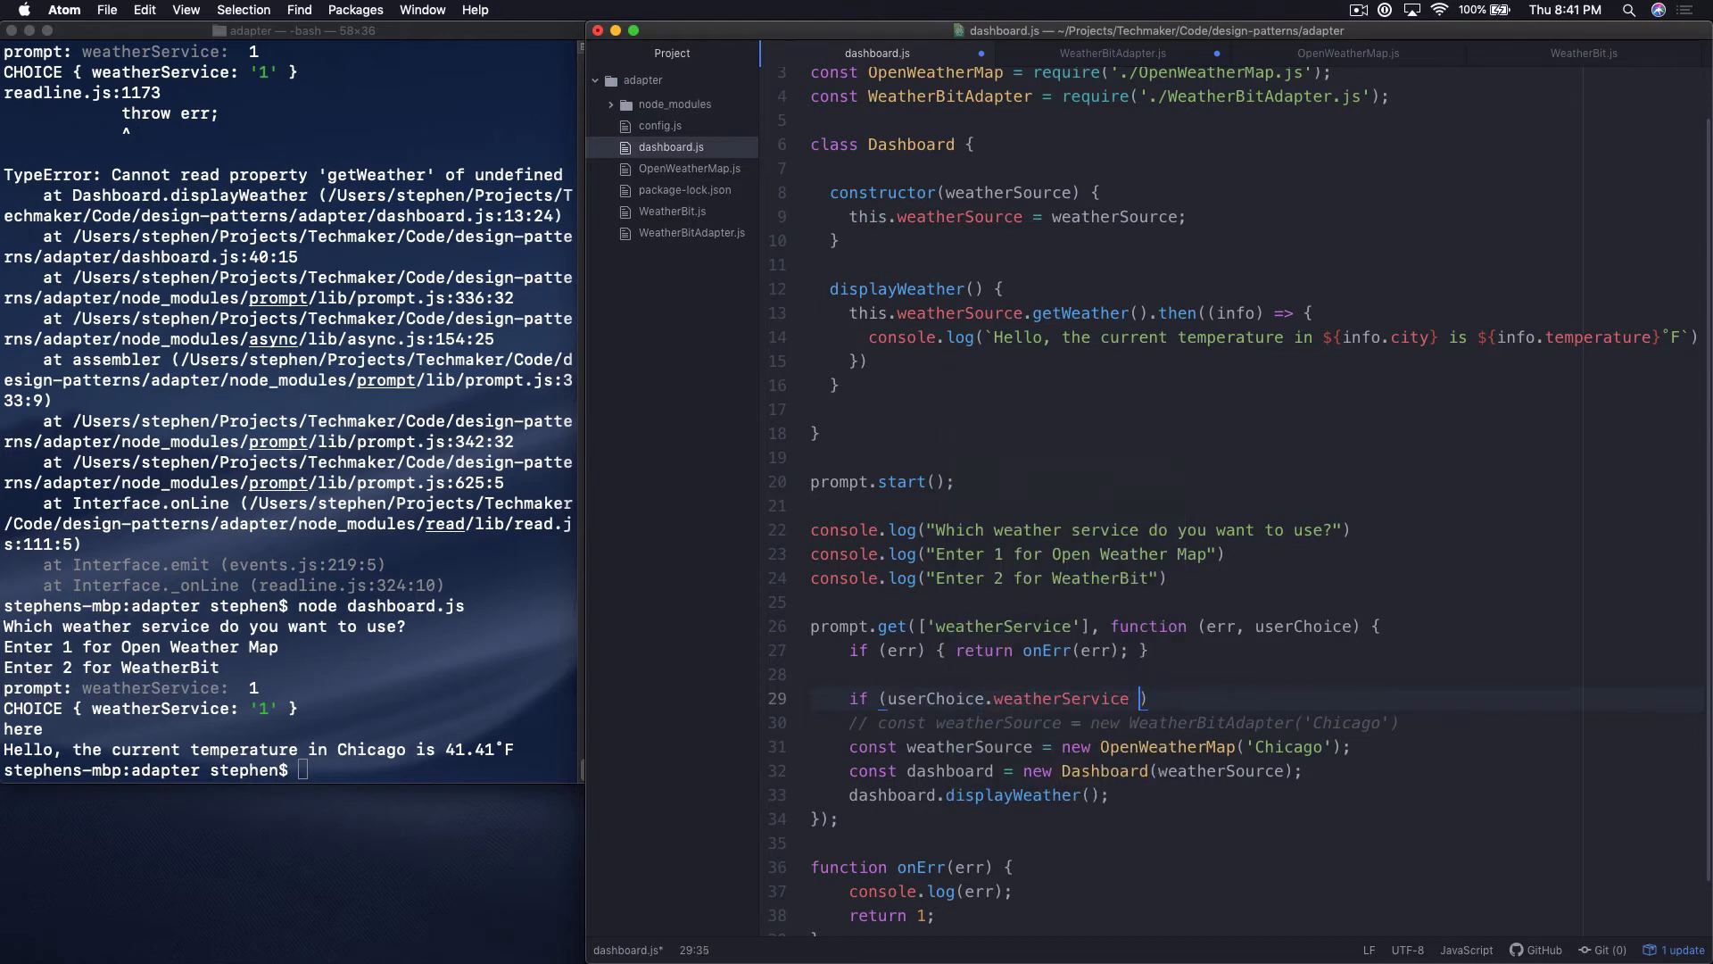
{"action": "type", "text": "== \"1\") {"}
{"action": "key", "text": "Return"}
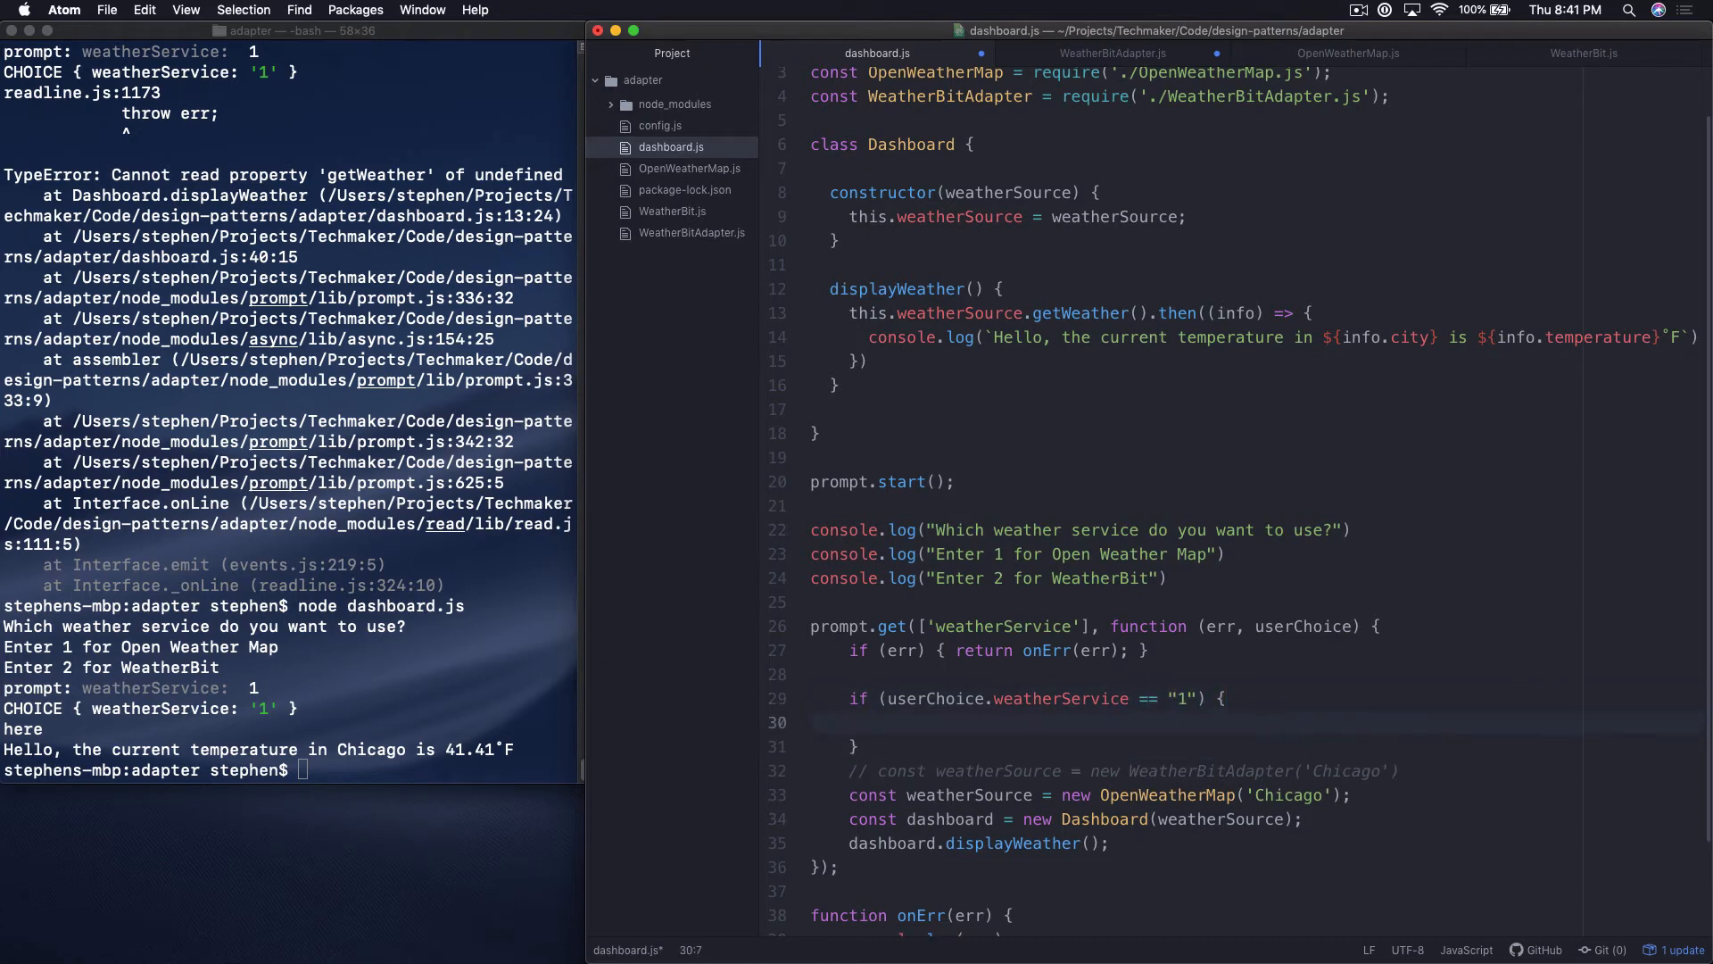
{"action": "key", "text": "Down"}
{"action": "type", "text": "els"}
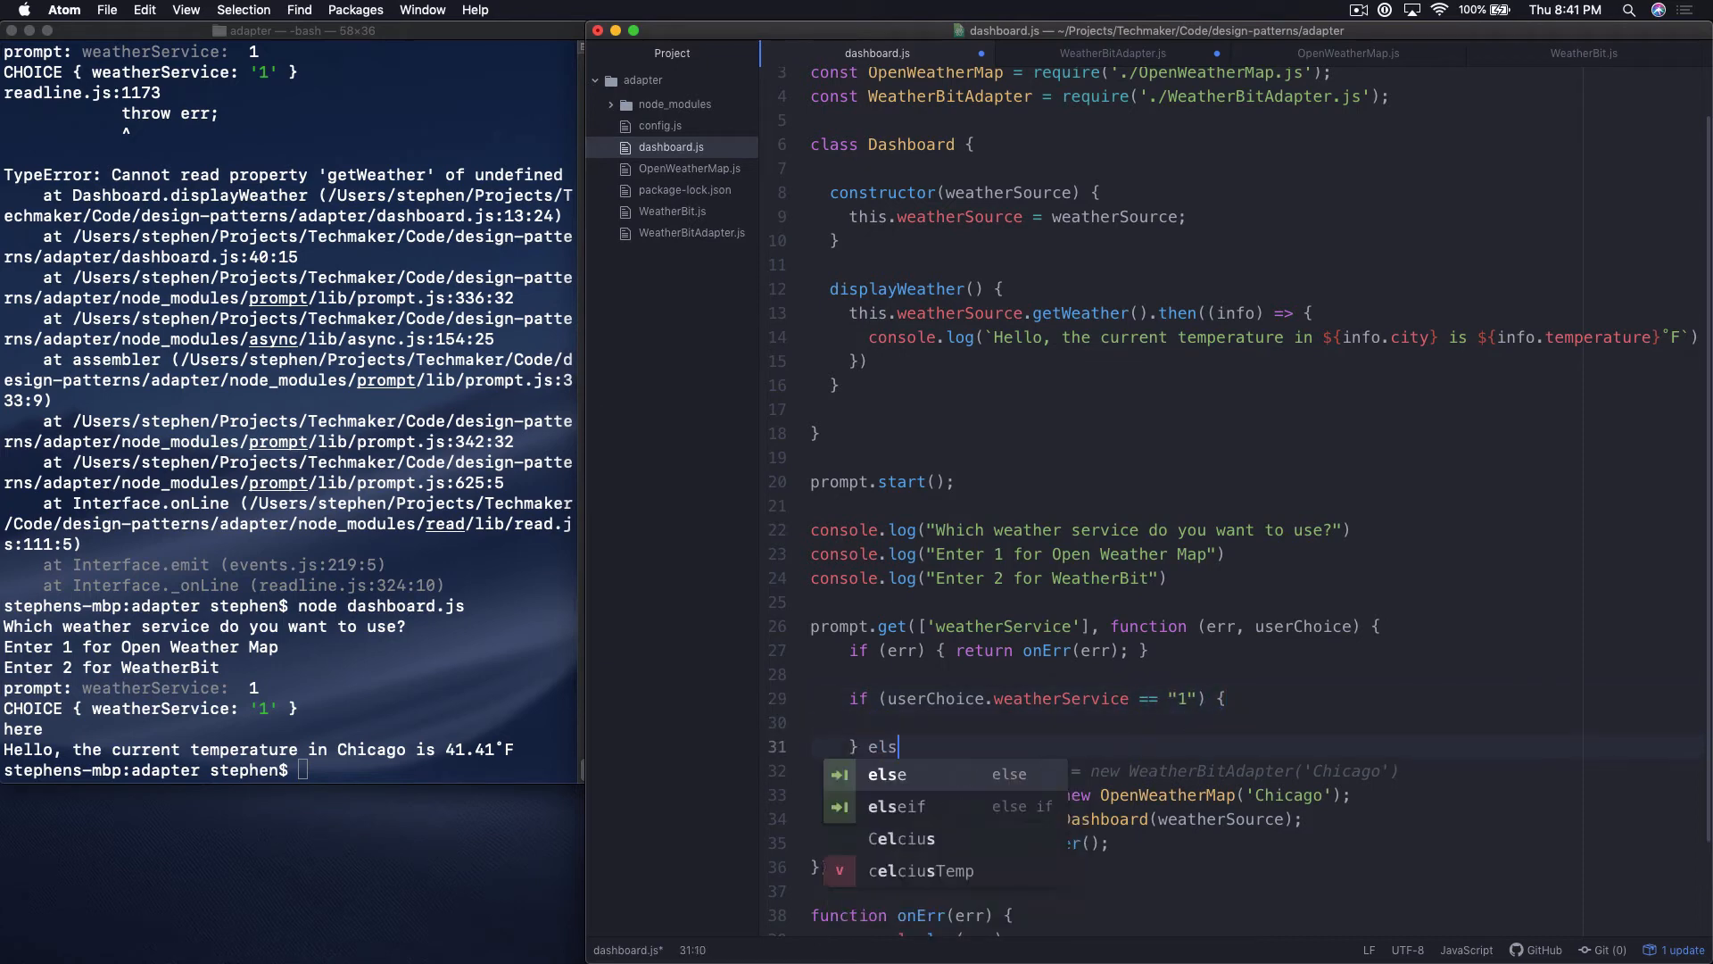
{"action": "type", "text": "e if ()"}
Add an else-if branch for weatherService "2" by reusing the first condition, and leave a blank line above the if.
{"action": "key", "text": "Up"}
{"action": "key", "text": "Up"}
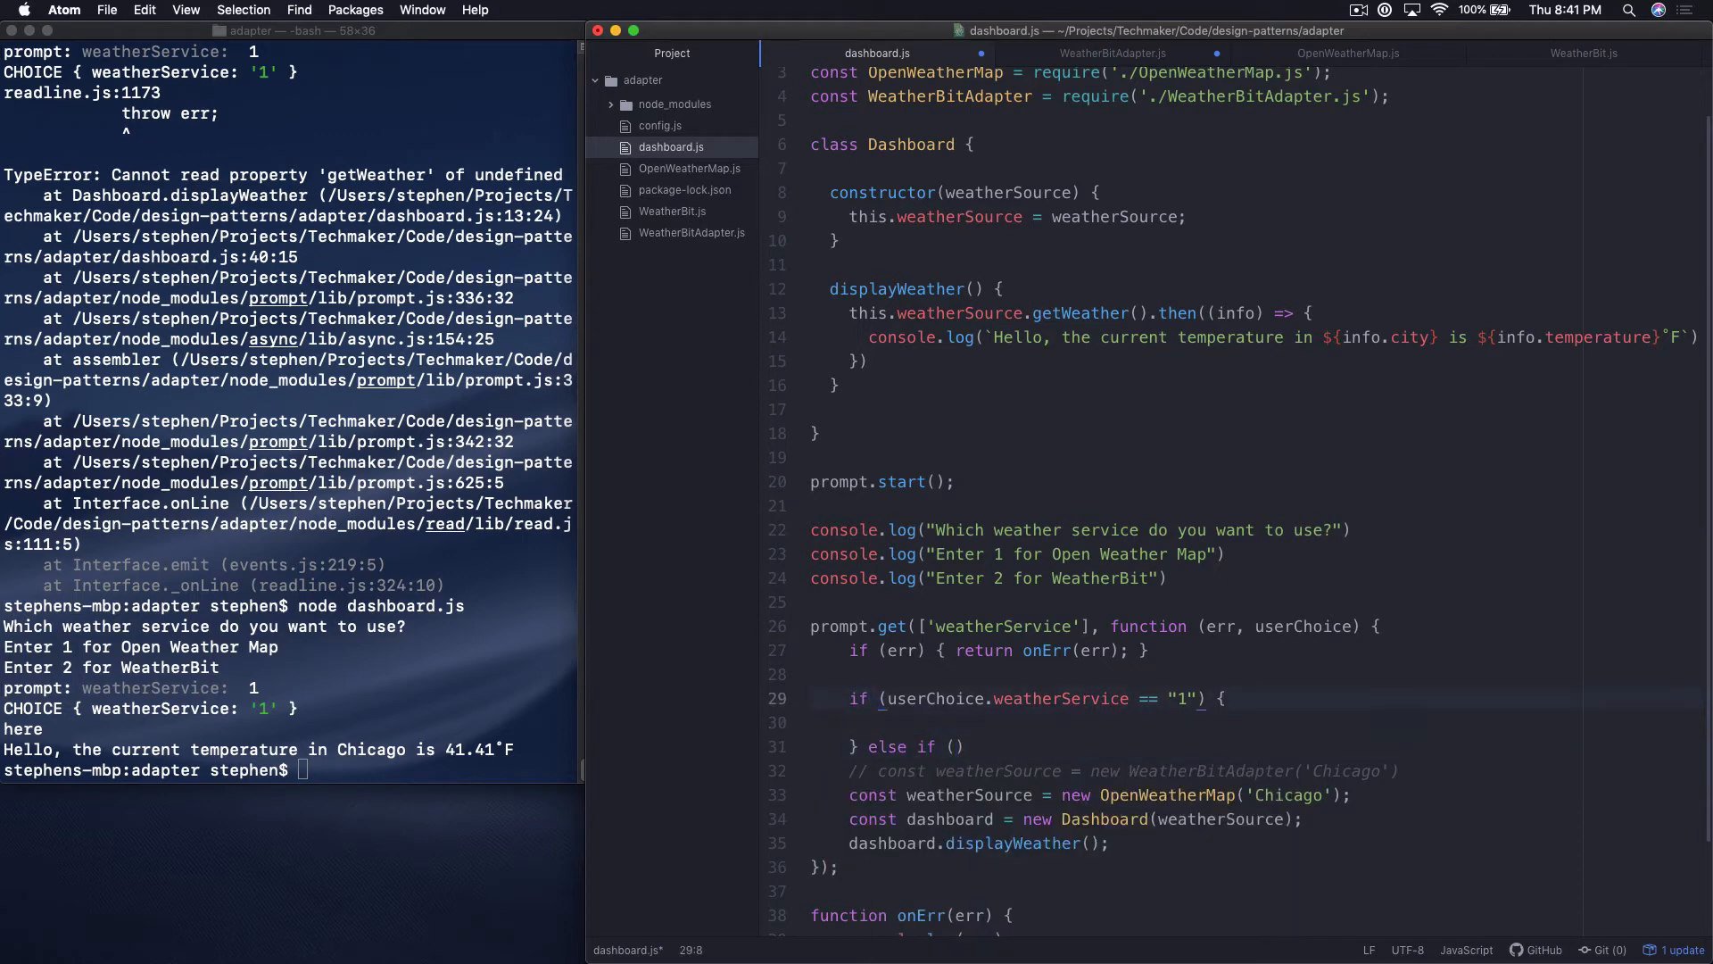
{"action": "key", "text": "shift+End"}
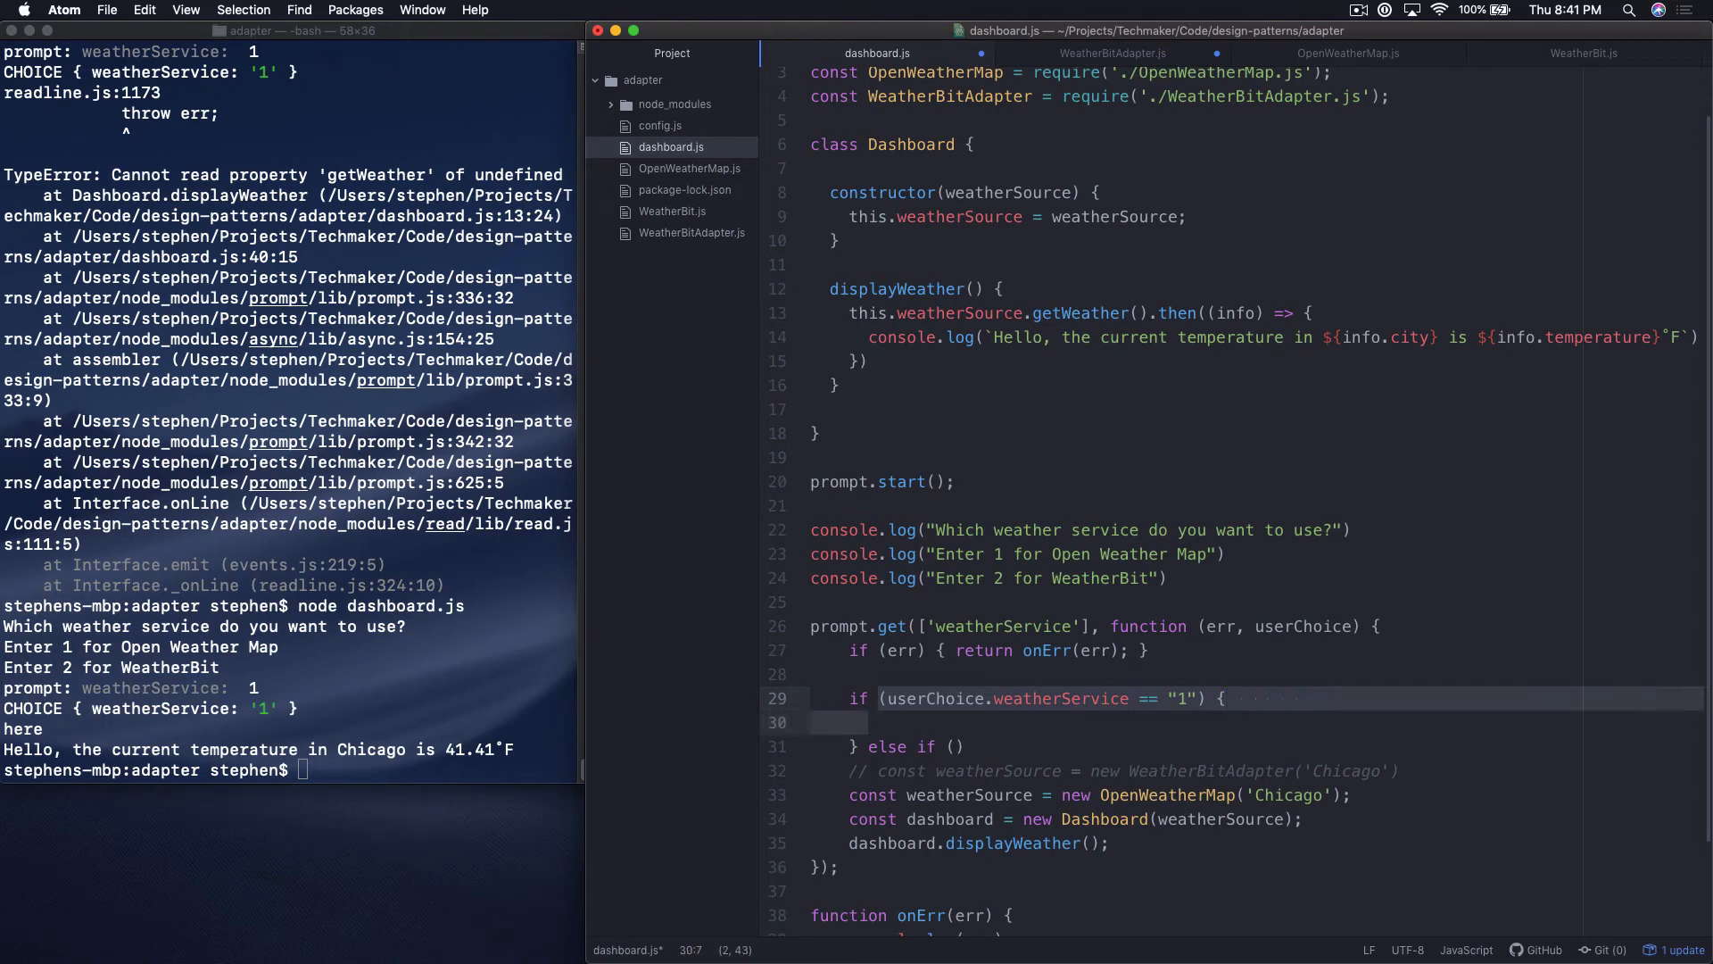
{"action": "key", "text": "shift+Left"}
{"action": "key", "text": "shift+Left"}
{"action": "key", "text": "super+c"}
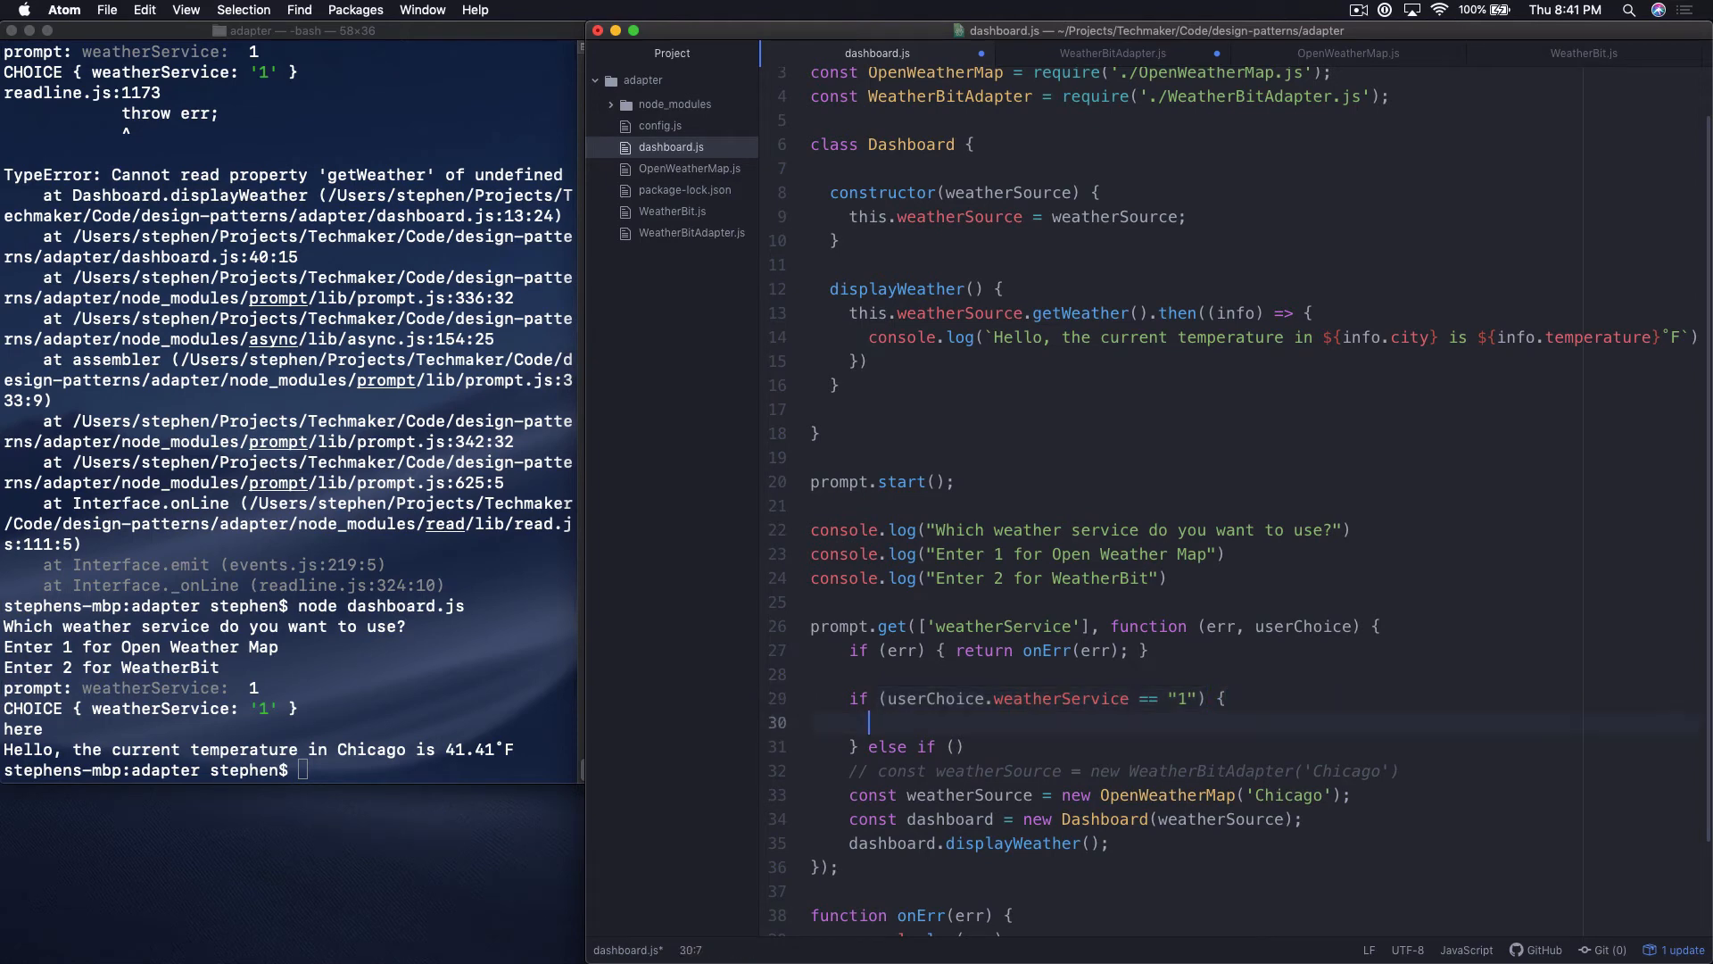
{"action": "key", "text": "Down"}
{"action": "key", "text": "Down"}
{"action": "key", "text": "super+v"}
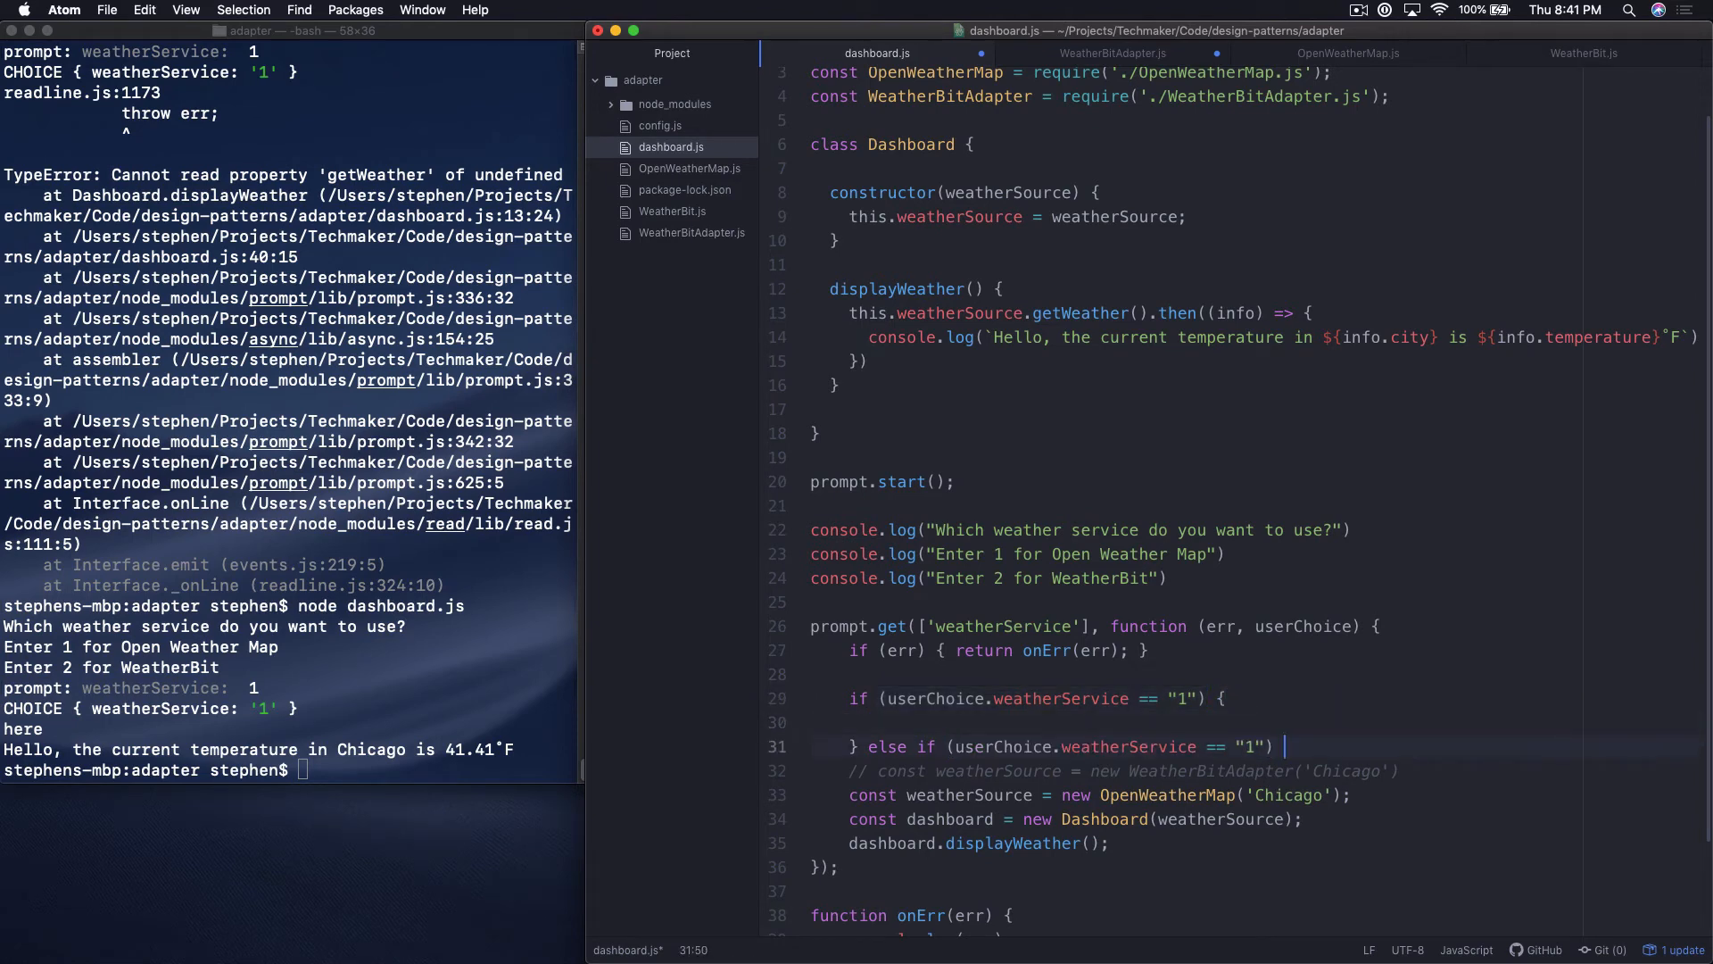
{"action": "type", "text": "{"}
{"action": "key", "text": "Return"}
{"action": "key", "text": "Up"}
{"action": "key", "text": "Left"}
{"action": "key", "text": "Left"}
{"action": "key", "text": "Left"}
{"action": "key", "text": "BackSpace"}
{"action": "type", "text": "2"}
{"action": "key", "text": "Up"}
{"action": "key", "text": "Up"}
{"action": "key", "text": "Return"}
{"action": "type", "text": "var"}
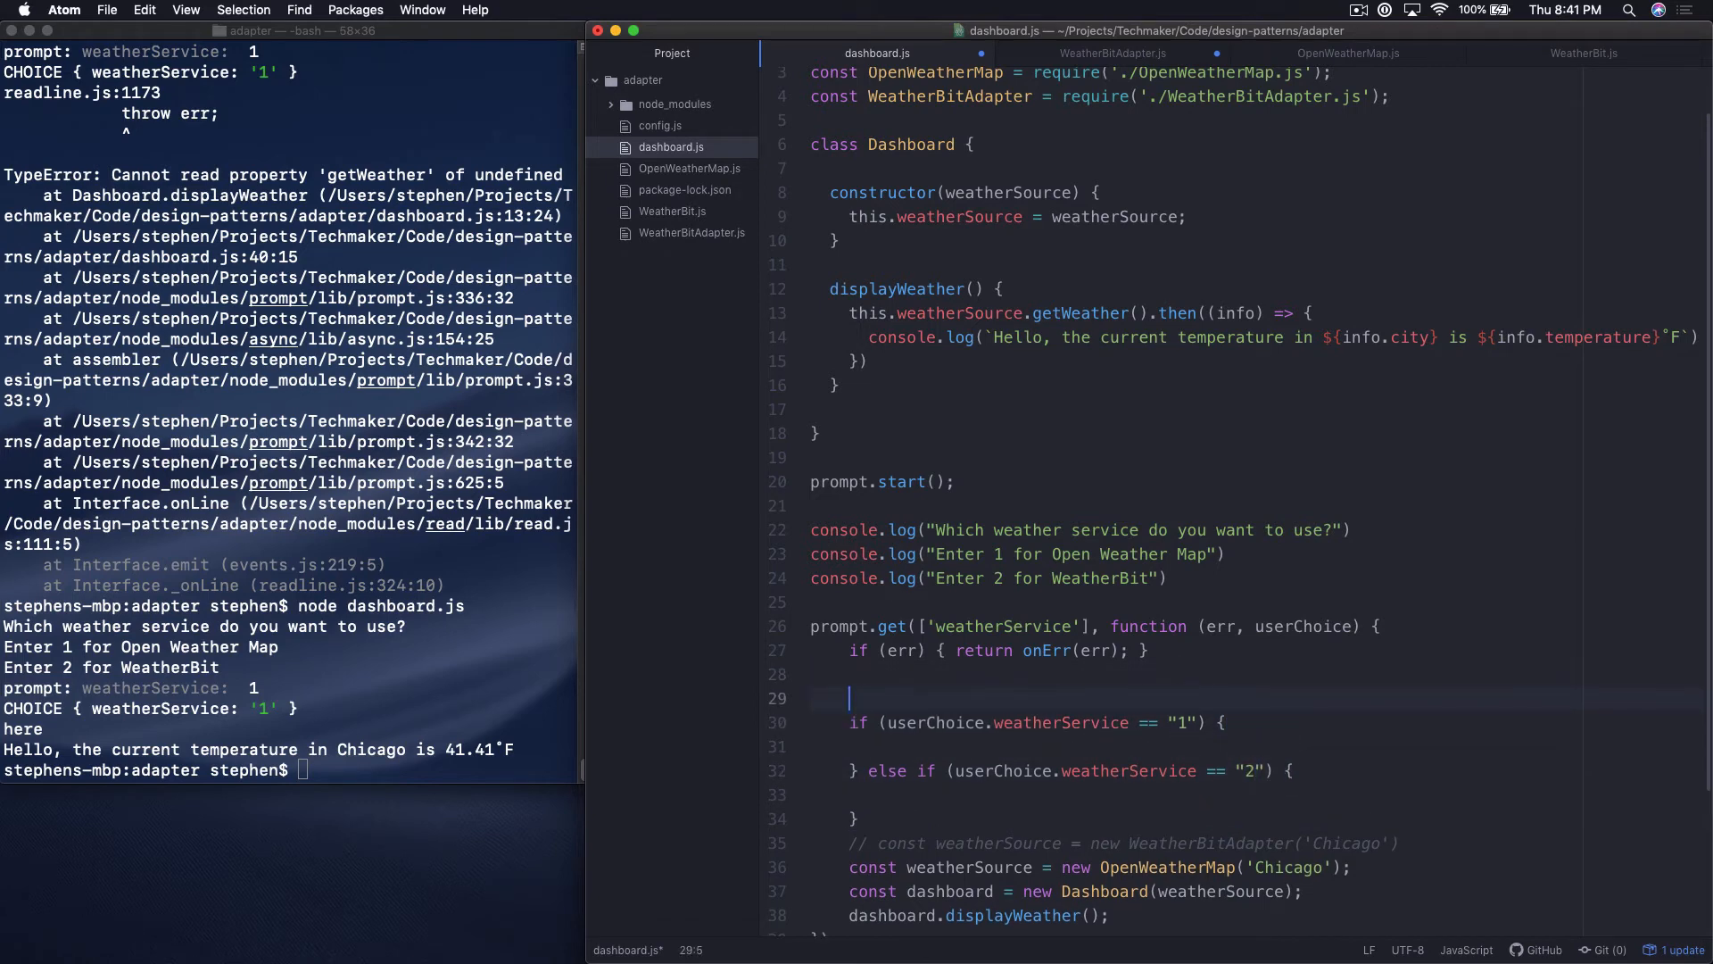
{"action": "type", "text": " wea"}
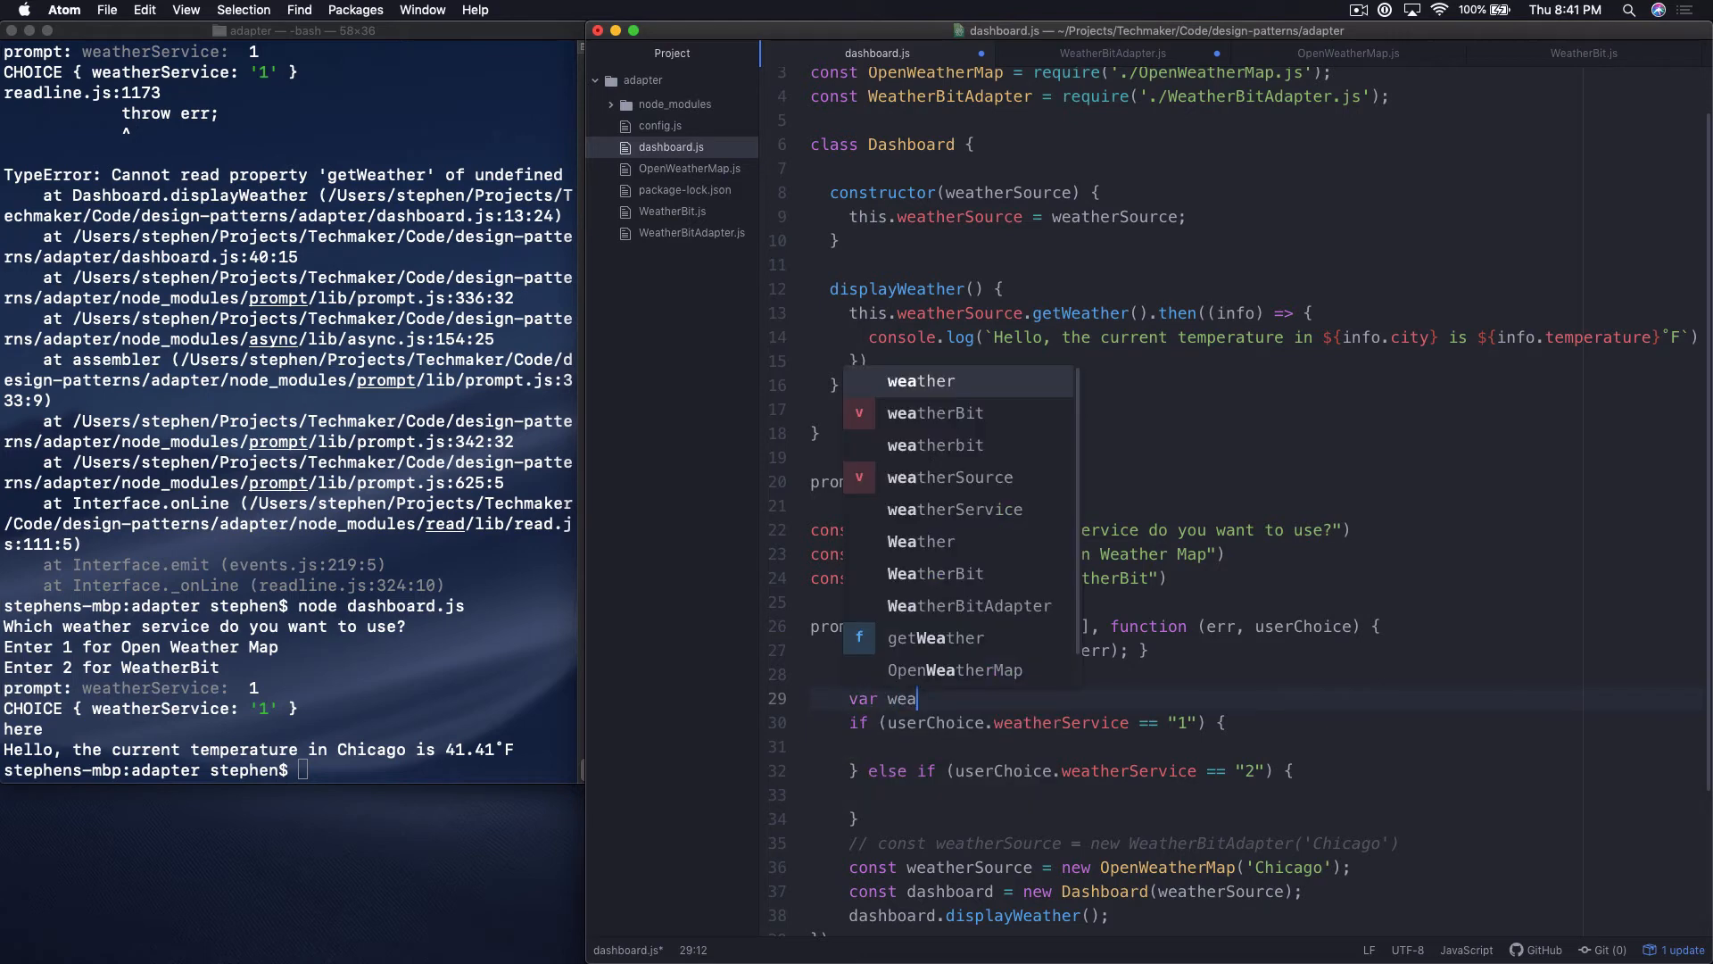
Declare var weatherSource and move the WeatherBitAdapter assignment into the choice-2 branch.
{"action": "key", "text": "Down"}
{"action": "key", "text": "Down"}
{"action": "key", "text": "Down"}
{"action": "key", "text": "Return"}
{"action": "type", "text": ";"}
{"action": "key", "text": "Return"}
{"action": "key", "text": "Down"}
{"action": "key", "text": "Down"}
{"action": "key", "text": "Down"}
{"action": "key", "text": "Down"}
{"action": "key", "text": "Down"}
{"action": "key", "text": "Down"}
{"action": "key", "text": "Down"}
{"action": "key", "text": "Right"}
{"action": "key", "text": "Right"}
{"action": "key", "text": "Right"}
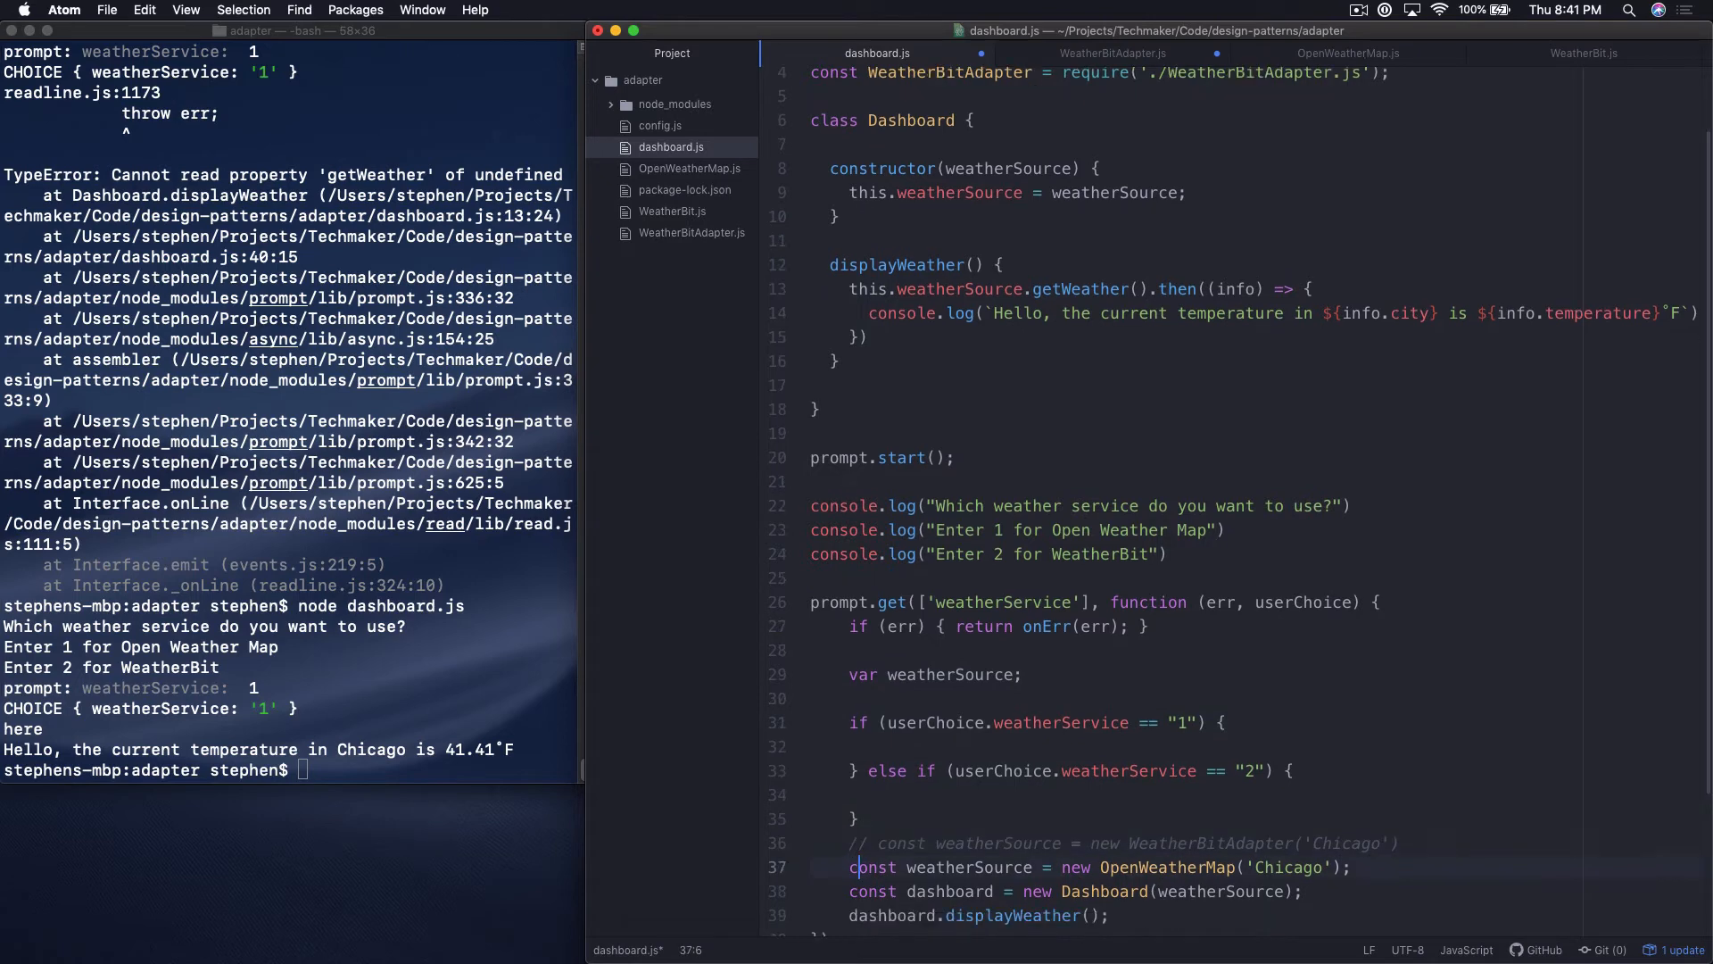
{"action": "key", "text": "Up"}
{"action": "key", "text": "Right"}
{"action": "key", "text": "Right"}
{"action": "key", "text": "shift+End"}
{"action": "key", "text": "super+x"}
{"action": "key", "text": "Up"}
{"action": "key", "text": "Up"}
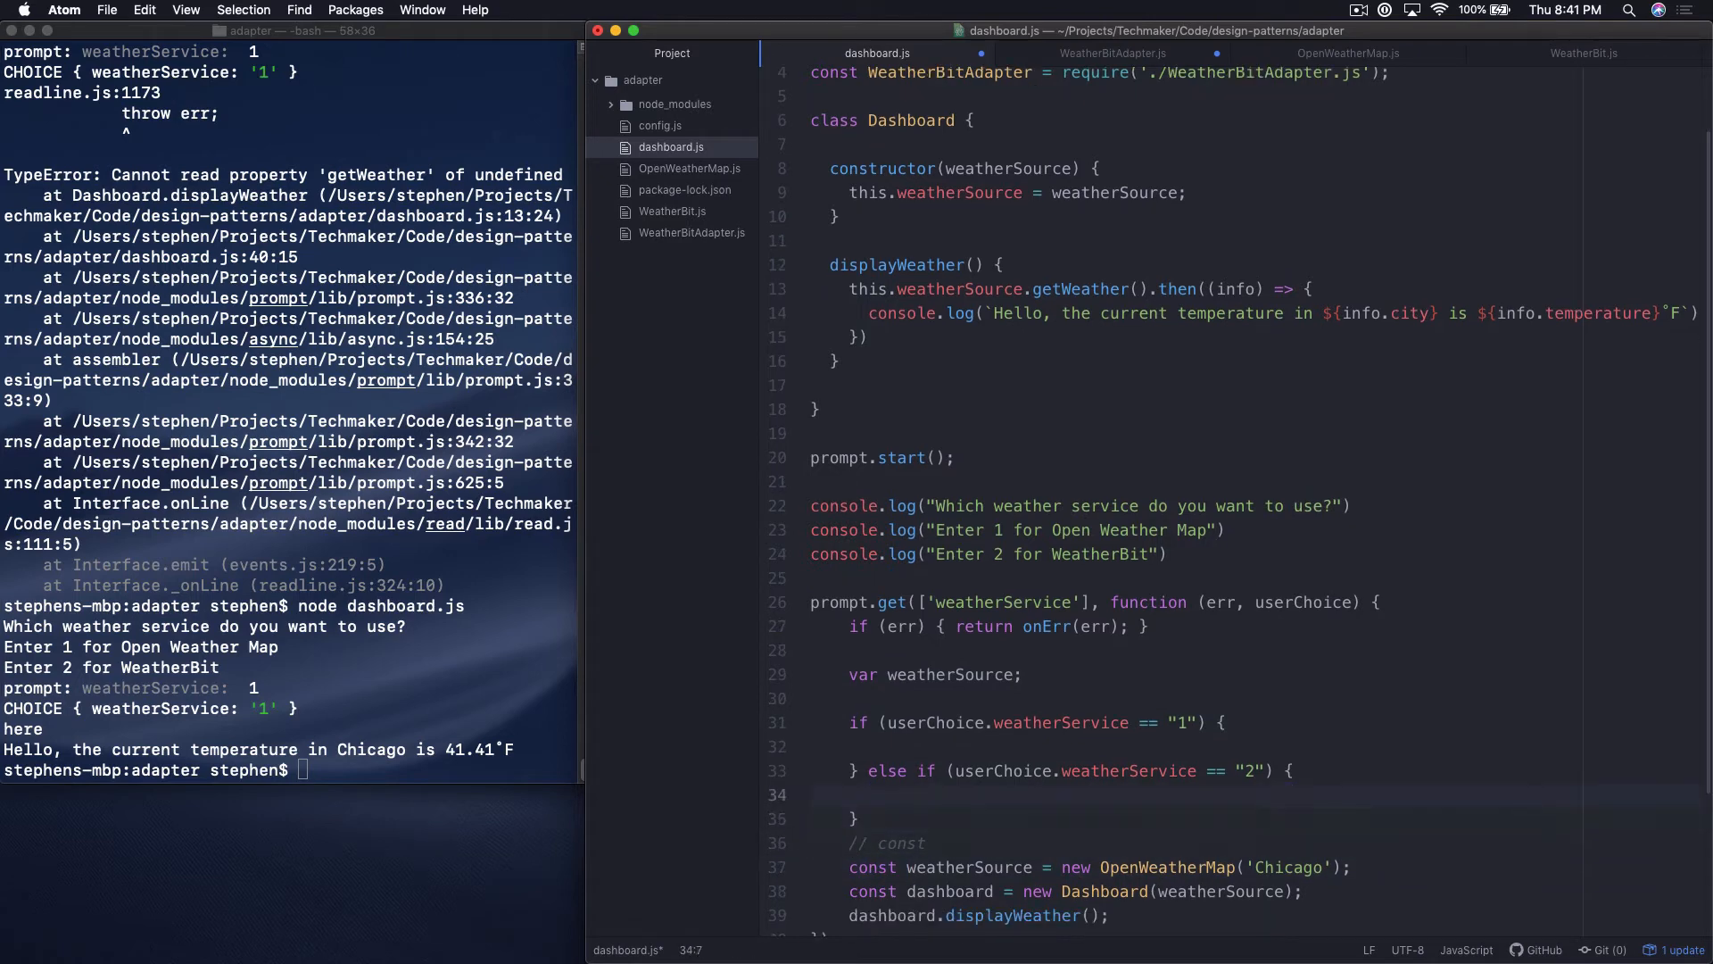
{"action": "key", "text": "super+v"}
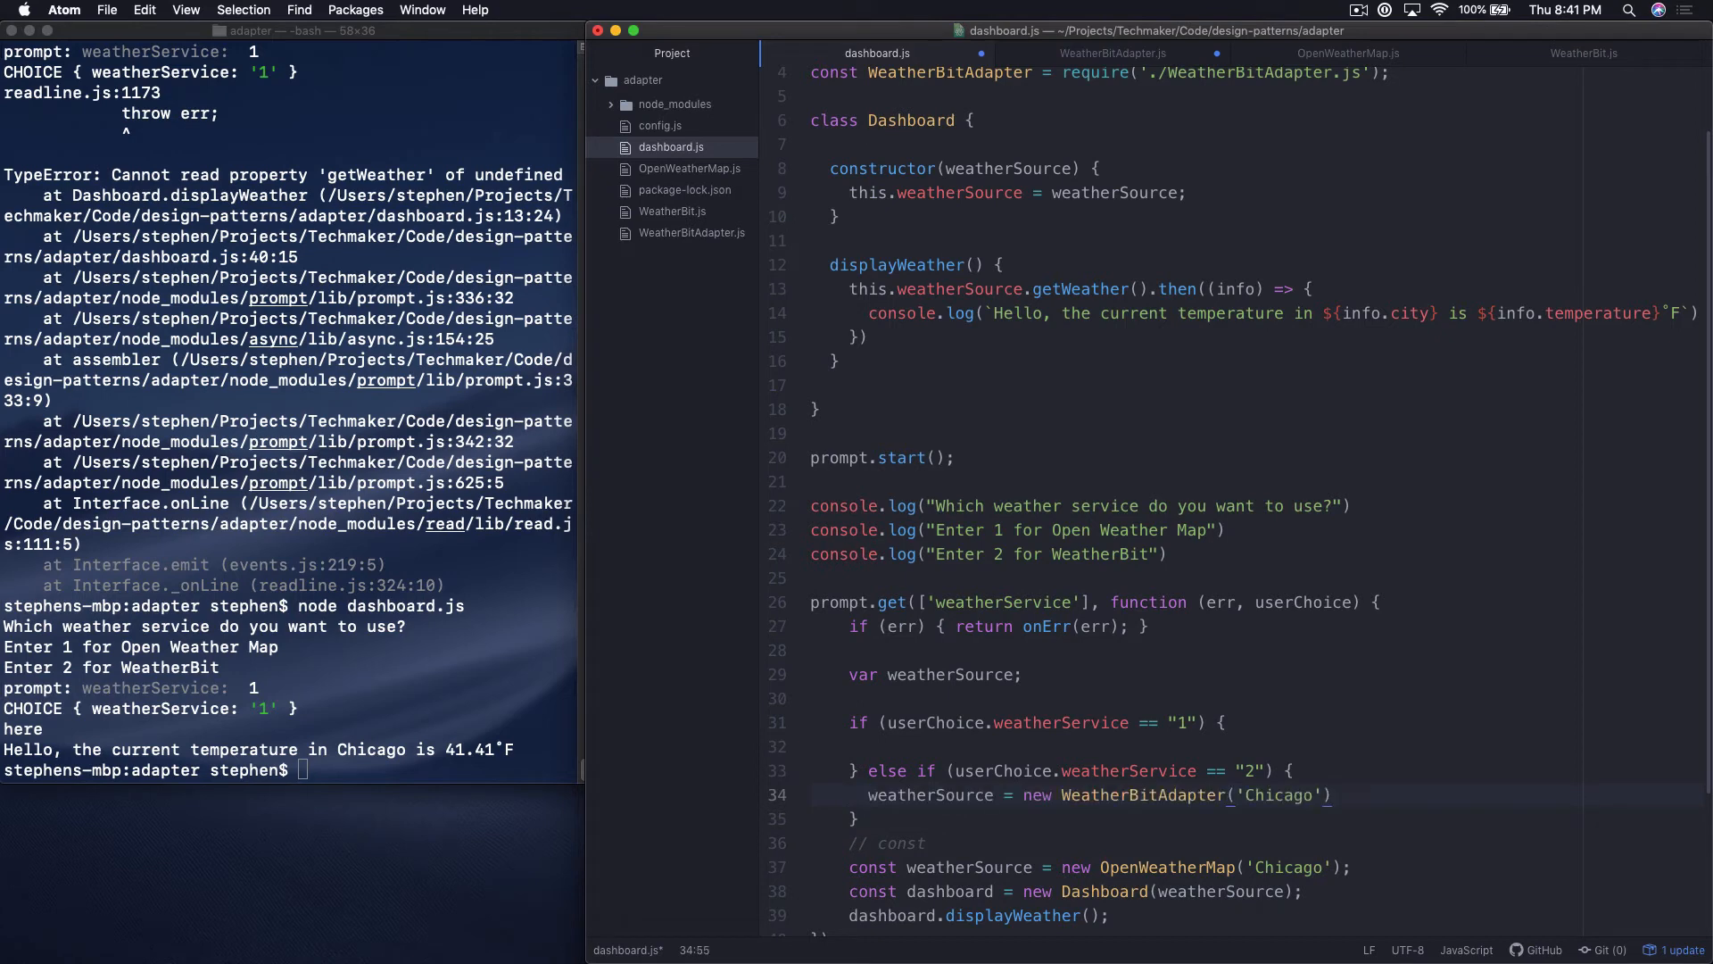
Move the OpenWeatherMap assignment into the choice-1 branch and delete the leftover comment and const lines.
{"action": "key", "text": "Down"}
{"action": "key", "text": "Down"}
{"action": "key", "text": "Down"}
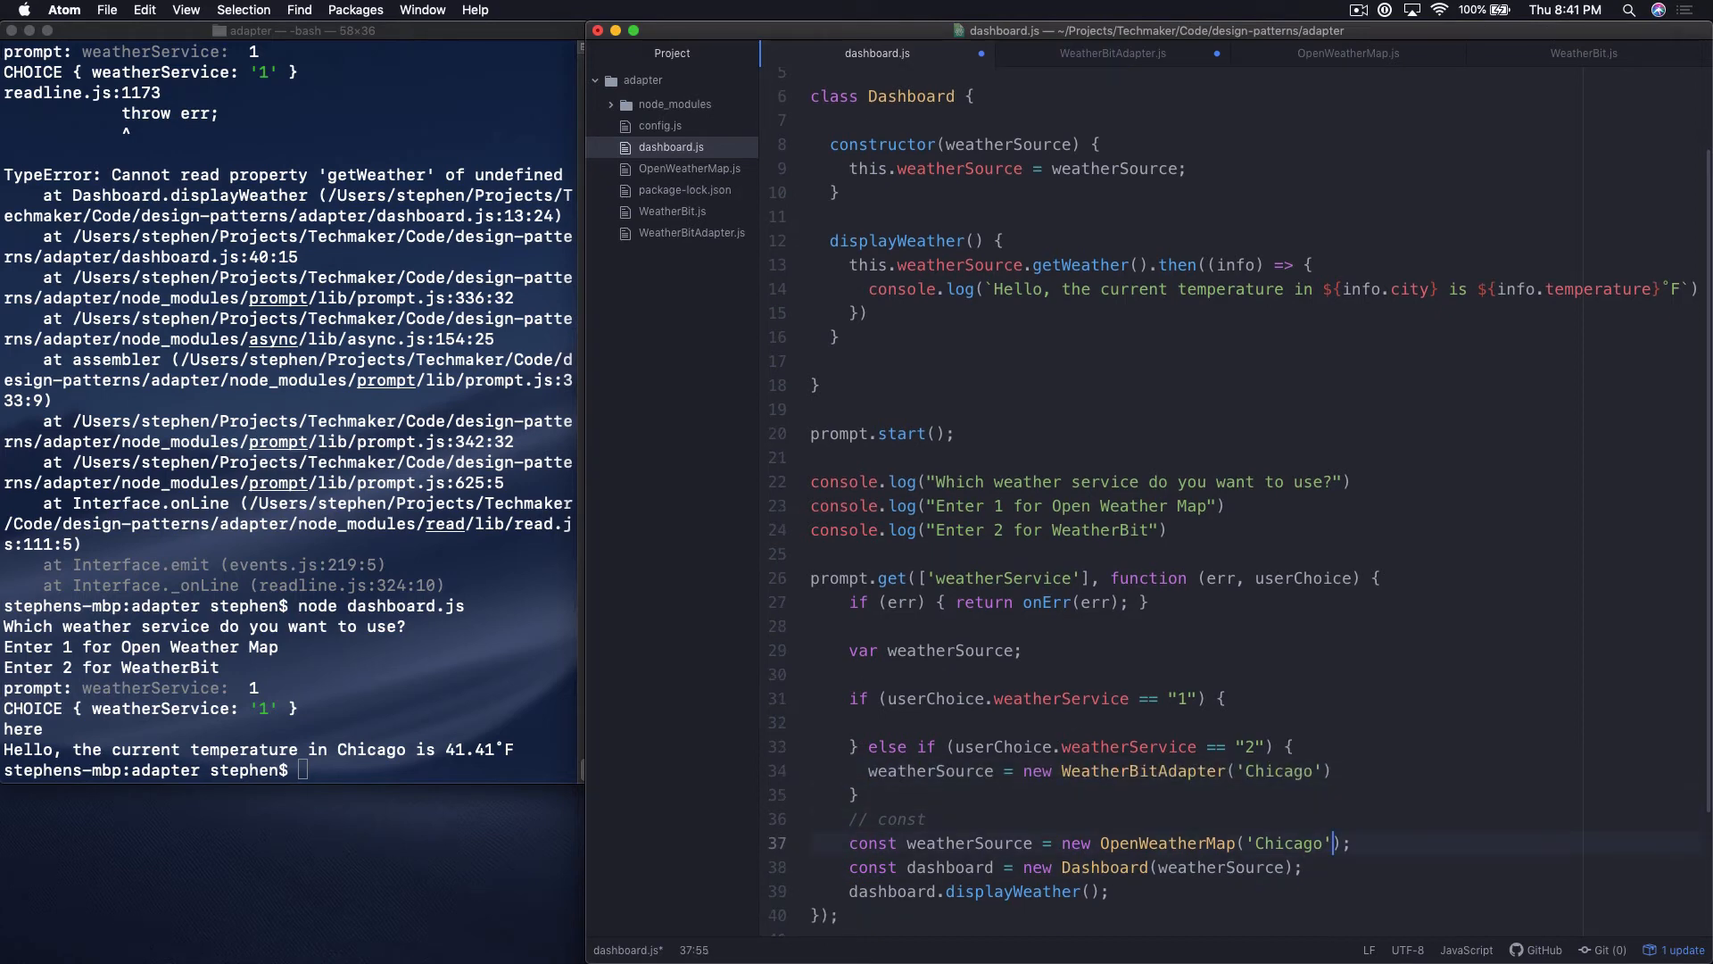
{"action": "key", "text": "super+Left"}
{"action": "key", "text": "Right"}
{"action": "key", "text": "shift+End"}
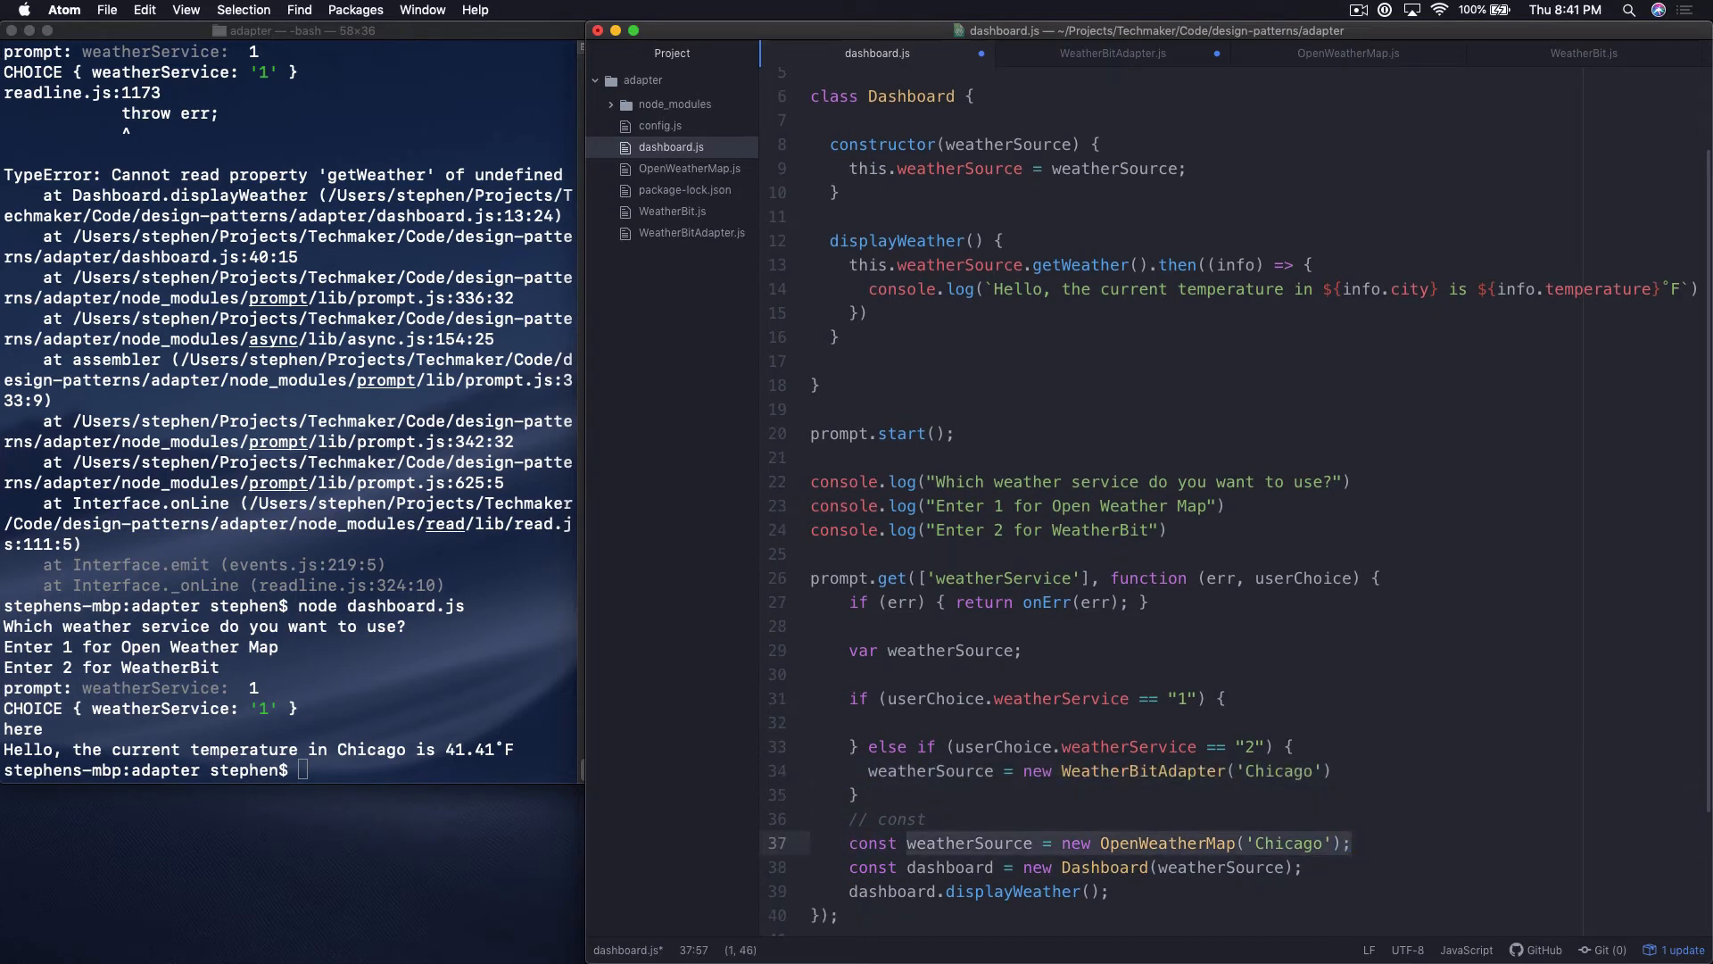
{"action": "key", "text": "super+x"}
{"action": "key", "text": "Up"}
{"action": "key", "text": "Up"}
{"action": "key", "text": "Up"}
{"action": "key", "text": "super+v"}
{"action": "key", "text": "Down"}
{"action": "key", "text": "Down"}
{"action": "key", "text": "Down"}
{"action": "key", "text": "ctrl+shift+k"}
{"action": "key", "text": "ctrl+shift+k"}
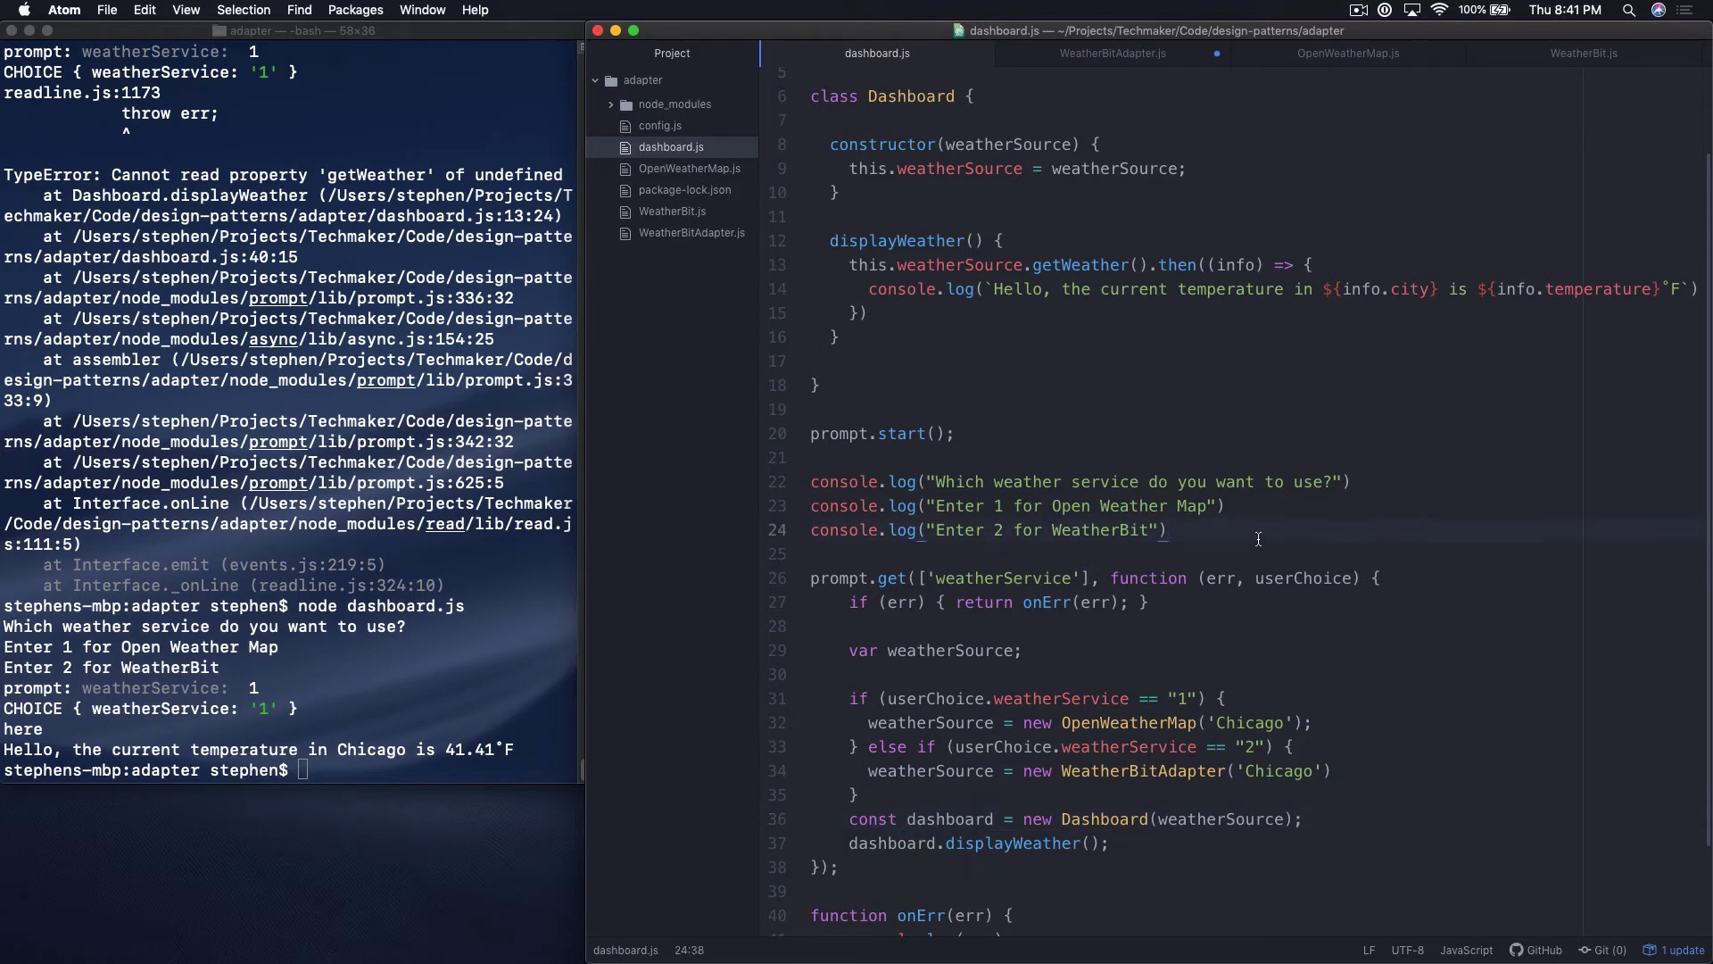
Run node dashboard.js in Terminal with choice 1 then choice 2, each printing a Chicago temperature.
{"action": "left_click", "coordinate": [1164, 531]}
{"action": "scroll", "coordinate": [1256, 538], "scroll_direction": "down", "scroll_amount": 2}
{"action": "scroll", "coordinate": [1256, 537], "scroll_direction": "down", "scroll_amount": 2}
{"action": "left_click", "coordinate": [441, 647]}
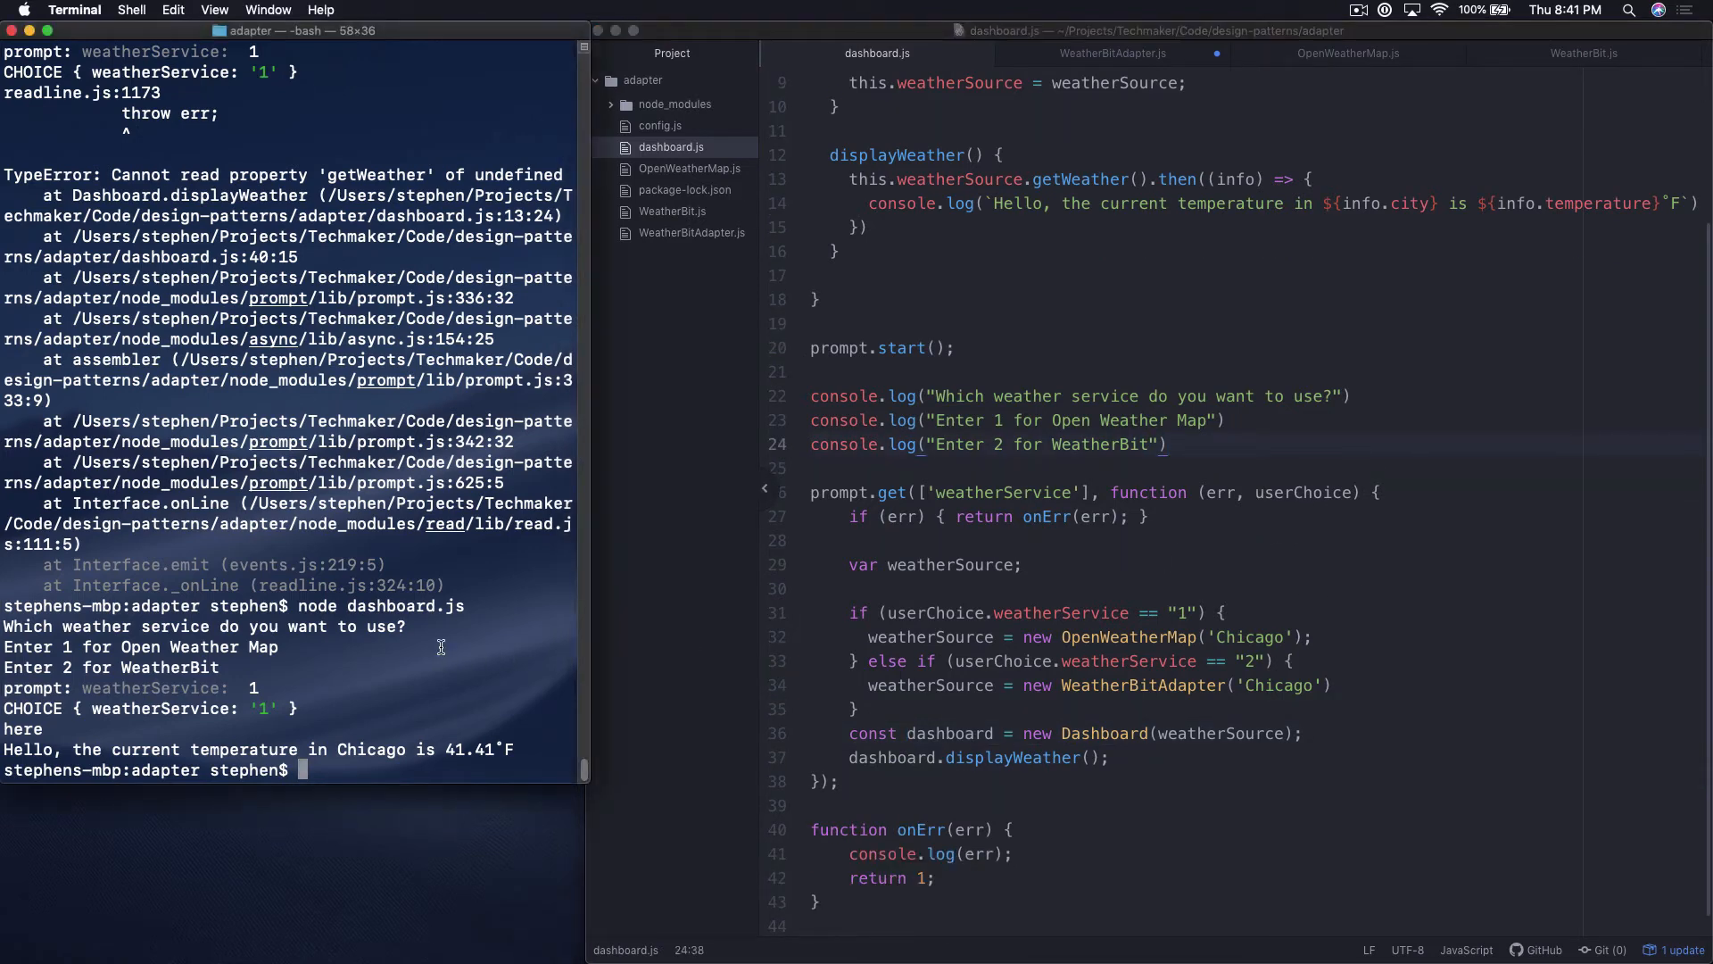
{"action": "key", "text": "Up"}
{"action": "key", "text": "Return"}
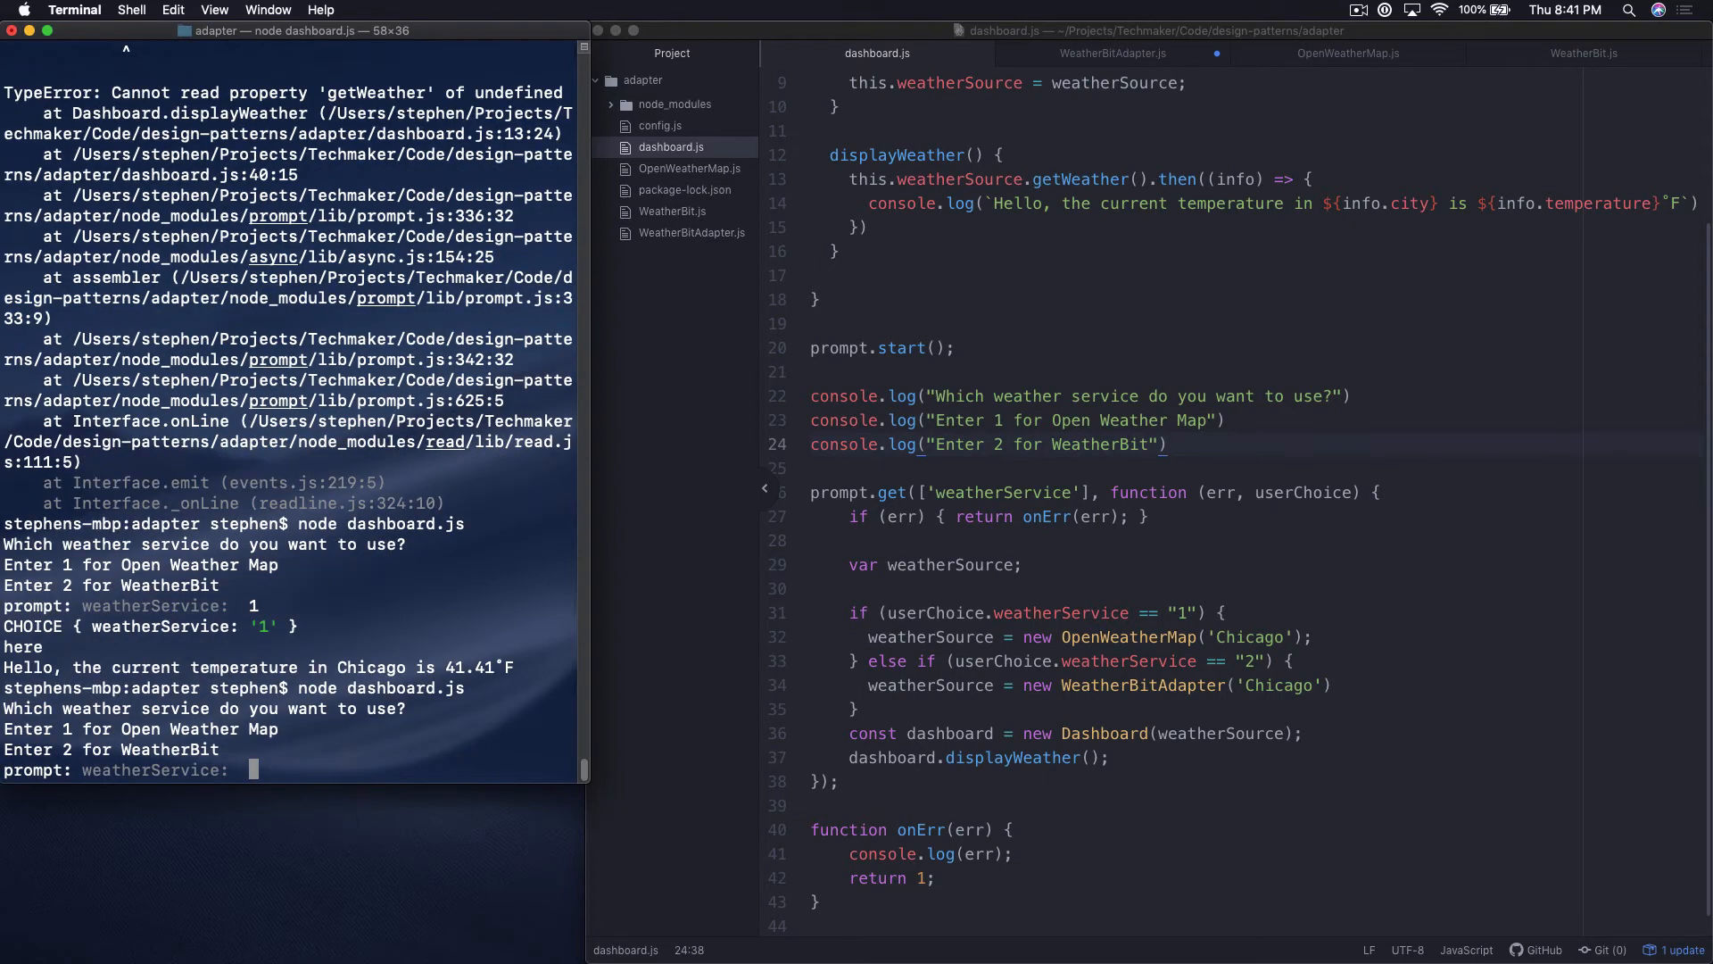
{"action": "type", "text": "1"}
{"action": "key", "text": "Return"}
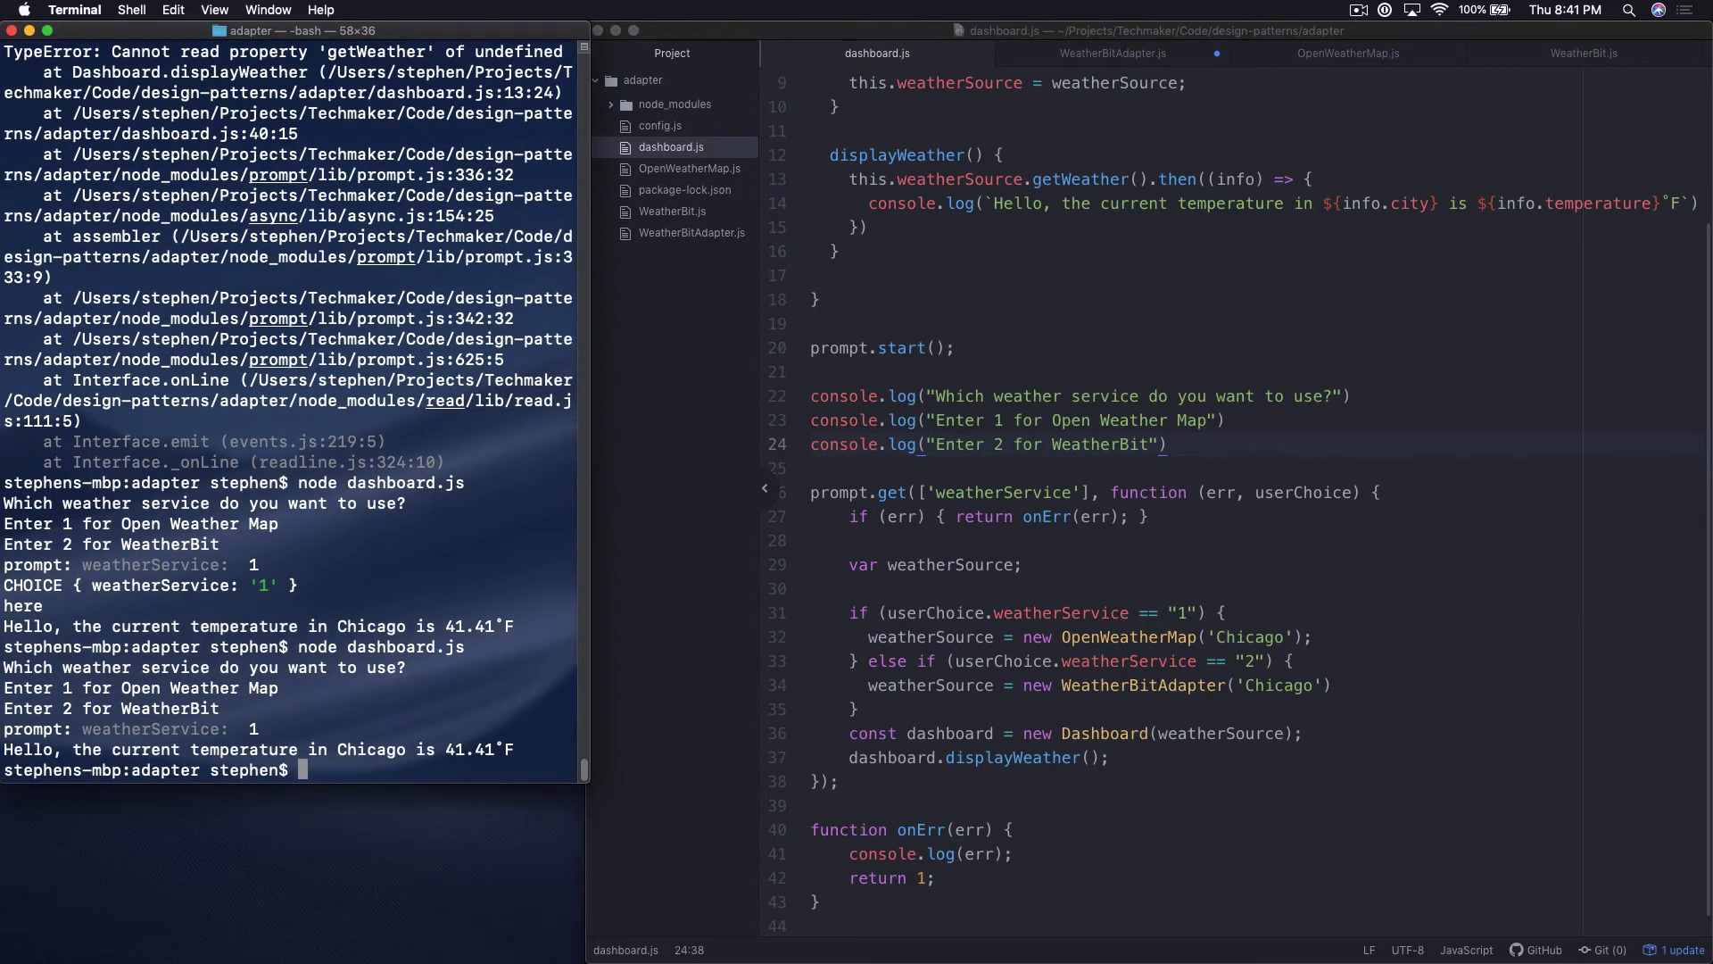
{"action": "key", "text": "Up"}
{"action": "key", "text": "Return"}
{"action": "type", "text": "2"}
{"action": "key", "text": "Return"}
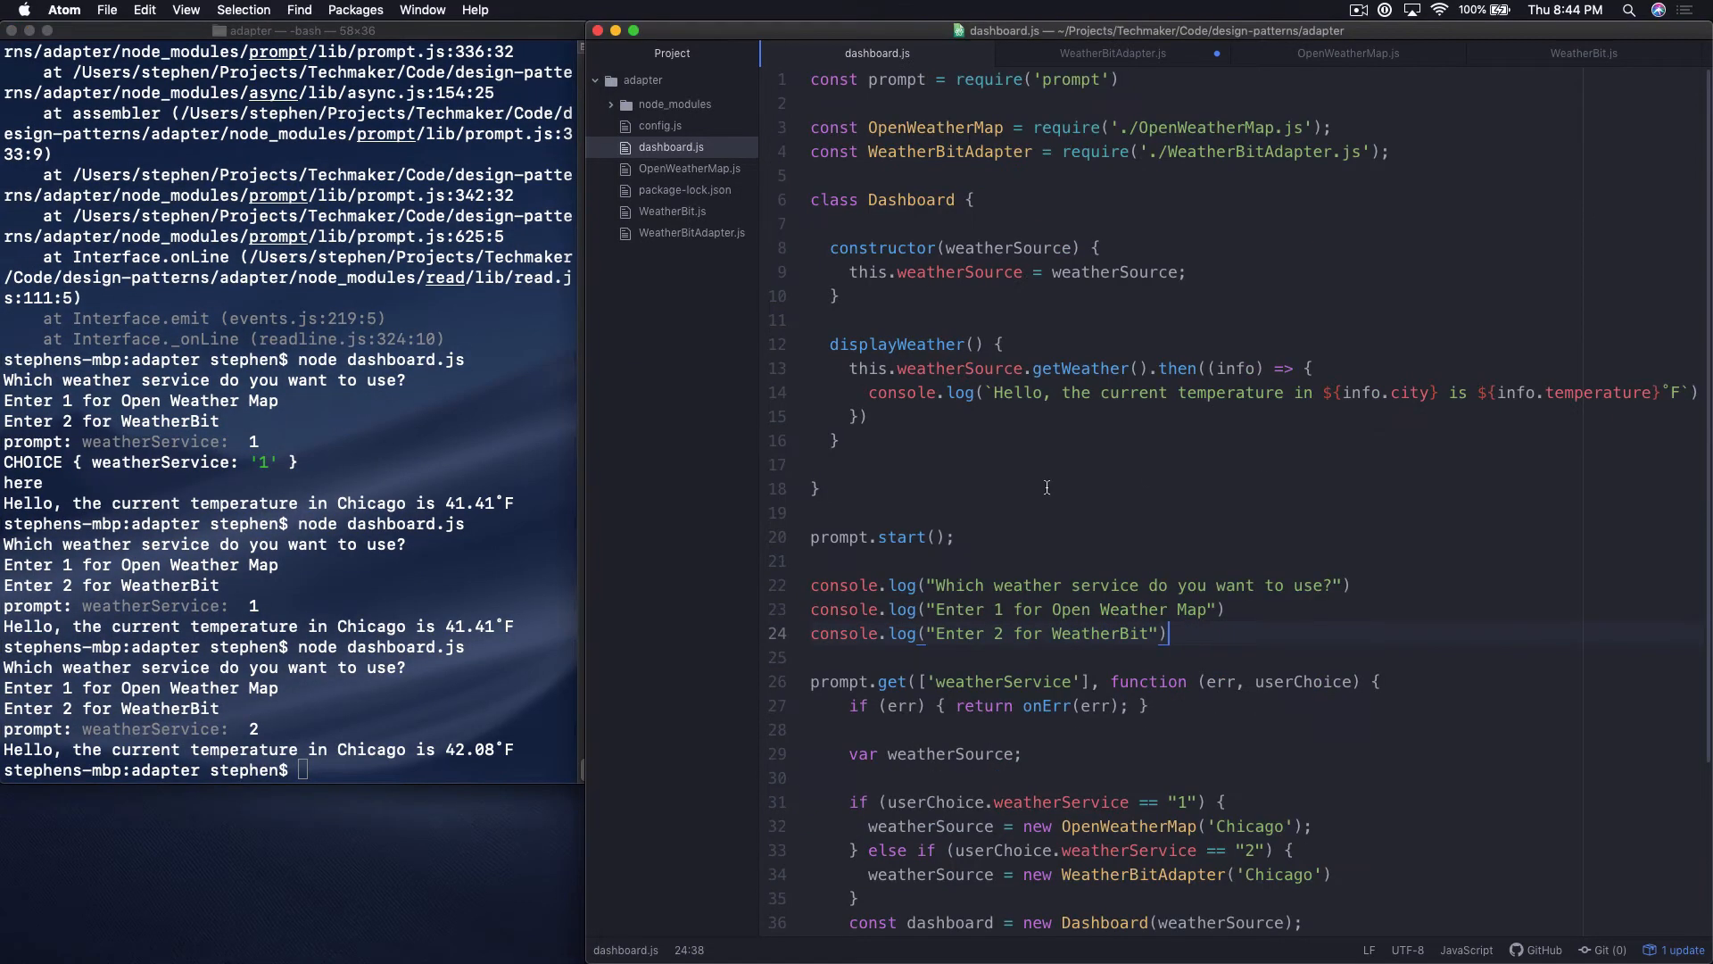
Append \nBrought to you by ${info.weatherService} to the temperature console.log message.
{"action": "left_click", "coordinate": [1681, 393]}
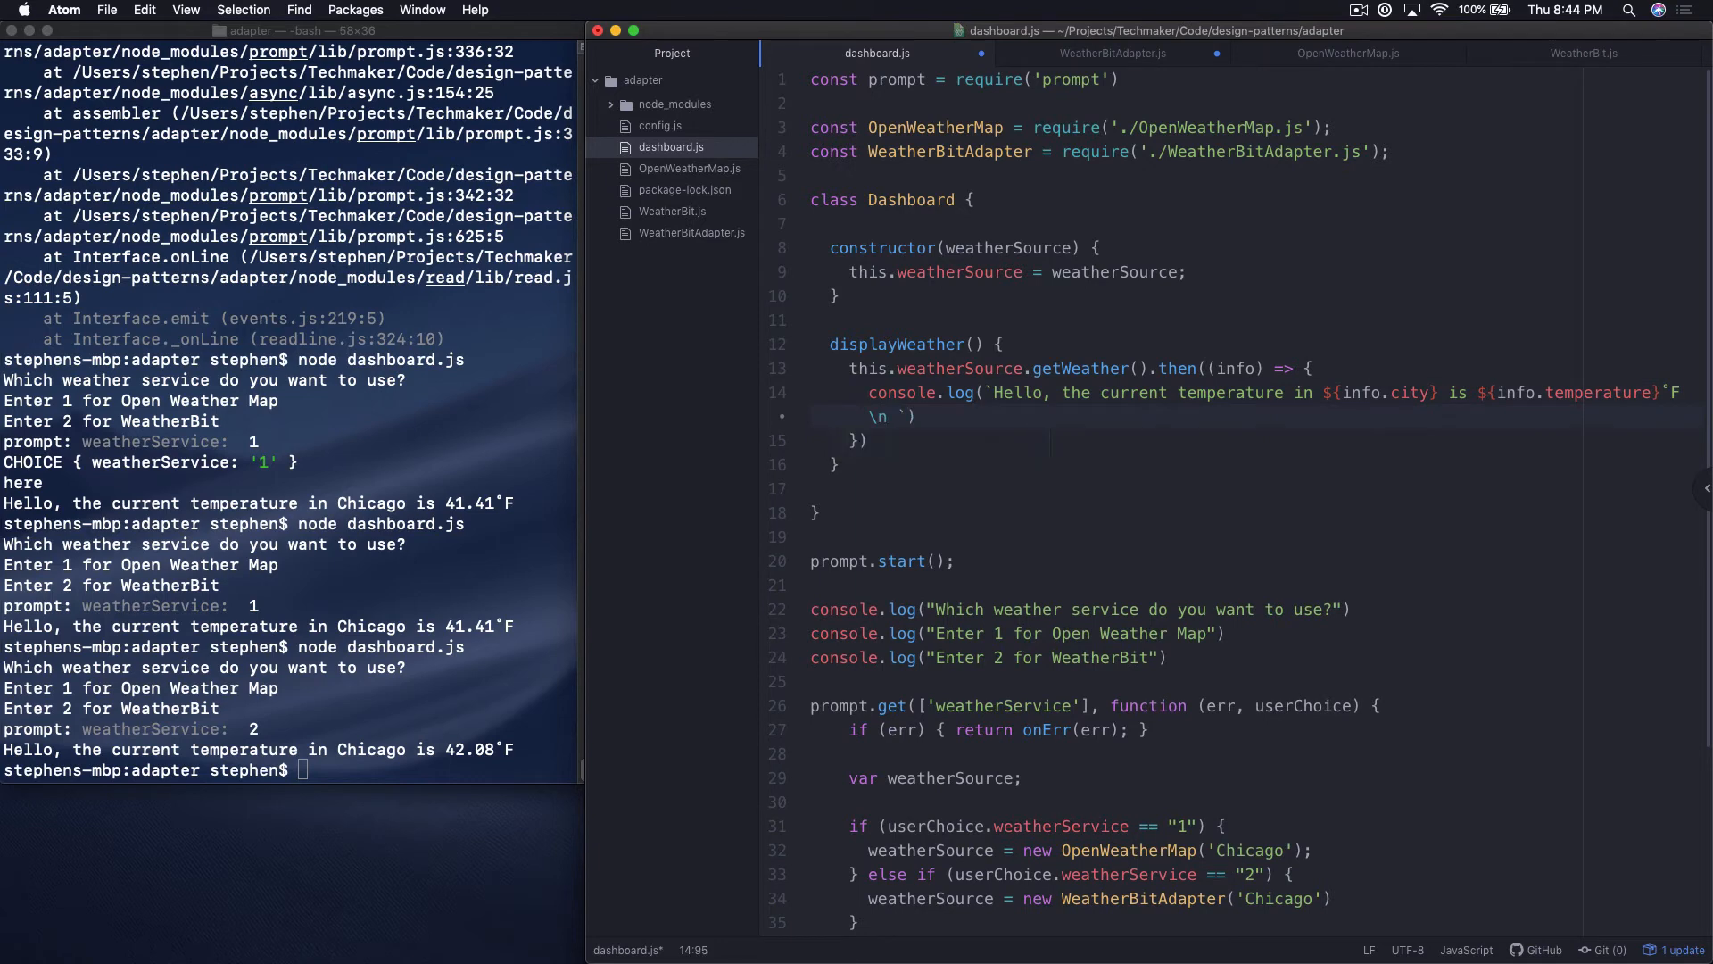
{"action": "type", "text": "Bro"}
{"action": "key", "text": "BackSpace"}
{"action": "key", "text": "BackSpace"}
{"action": "key", "text": "BackSpace"}
{"action": "type", "text": "Brought to you "}
{"action": "type", "text": "by "}
{"action": "type", "text": "$"}
{"action": "key", "text": "Left"}
{"action": "type", "text": "info."}
{"action": "type", "text": "weather"}
{"action": "type", "text": "Sr"}
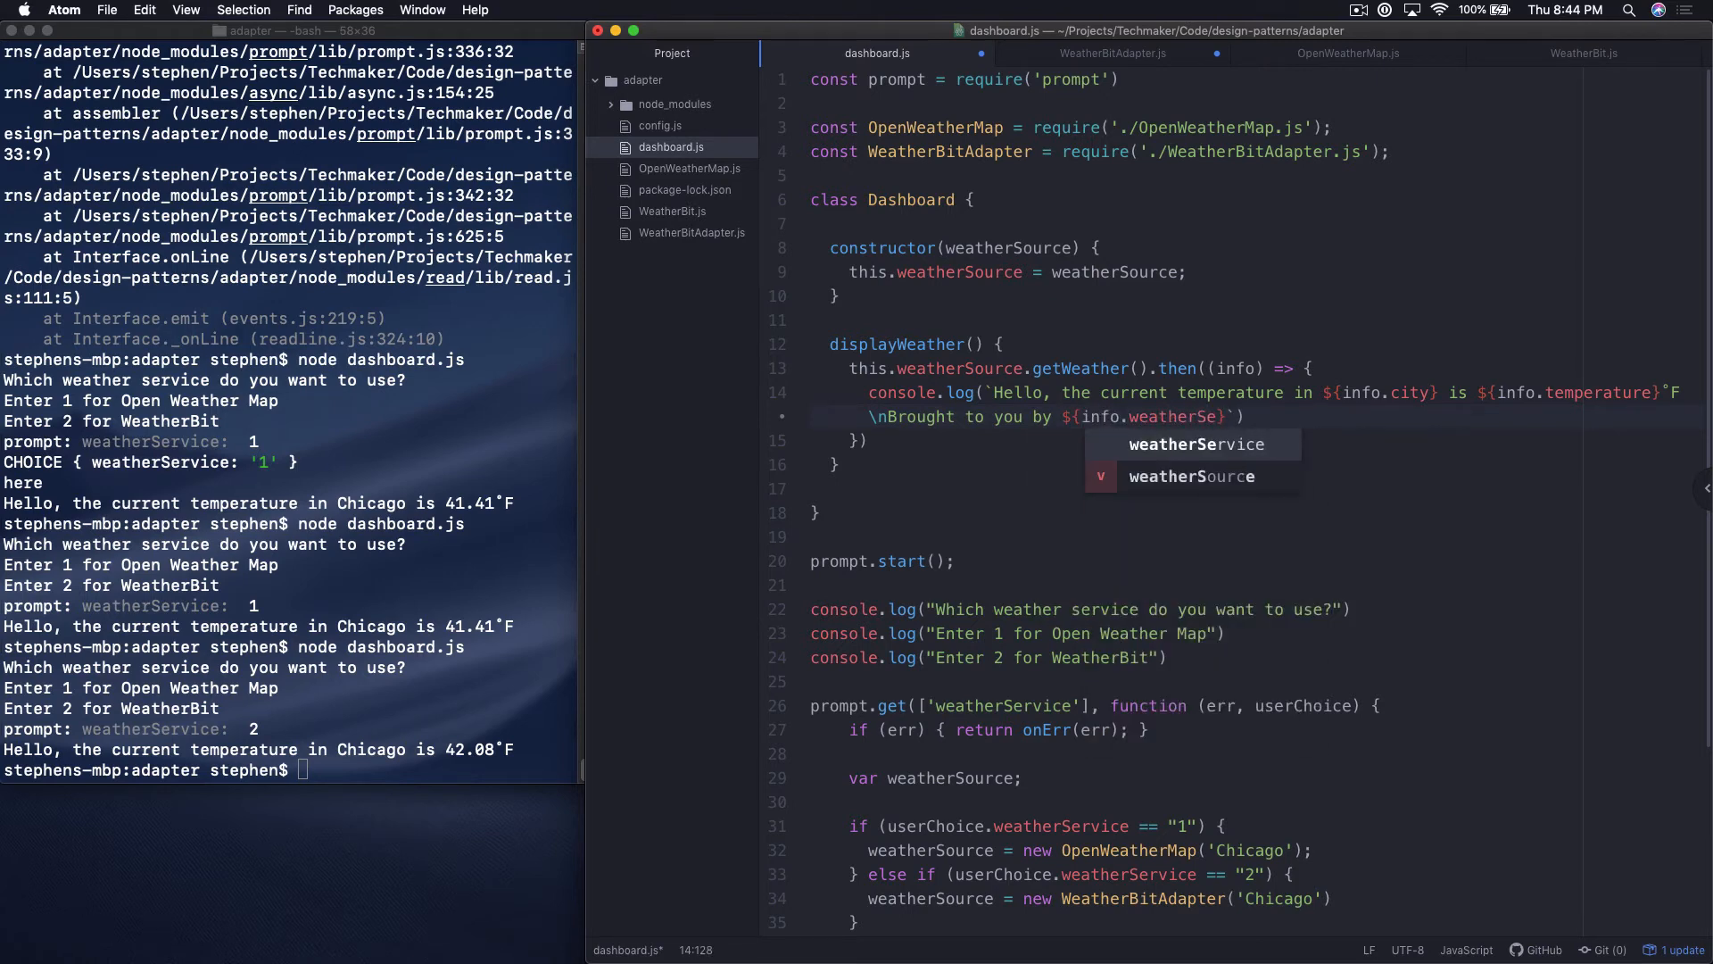
Finish the weatherService placeholder, save dashboard.js, and add weatherService: 'WeatherBit' to WeatherBitAdapter's formattedInfo.
{"action": "key", "text": "Tab"}
{"action": "key", "text": "super+s"}
{"action": "key", "text": "ctrl+Tab"}
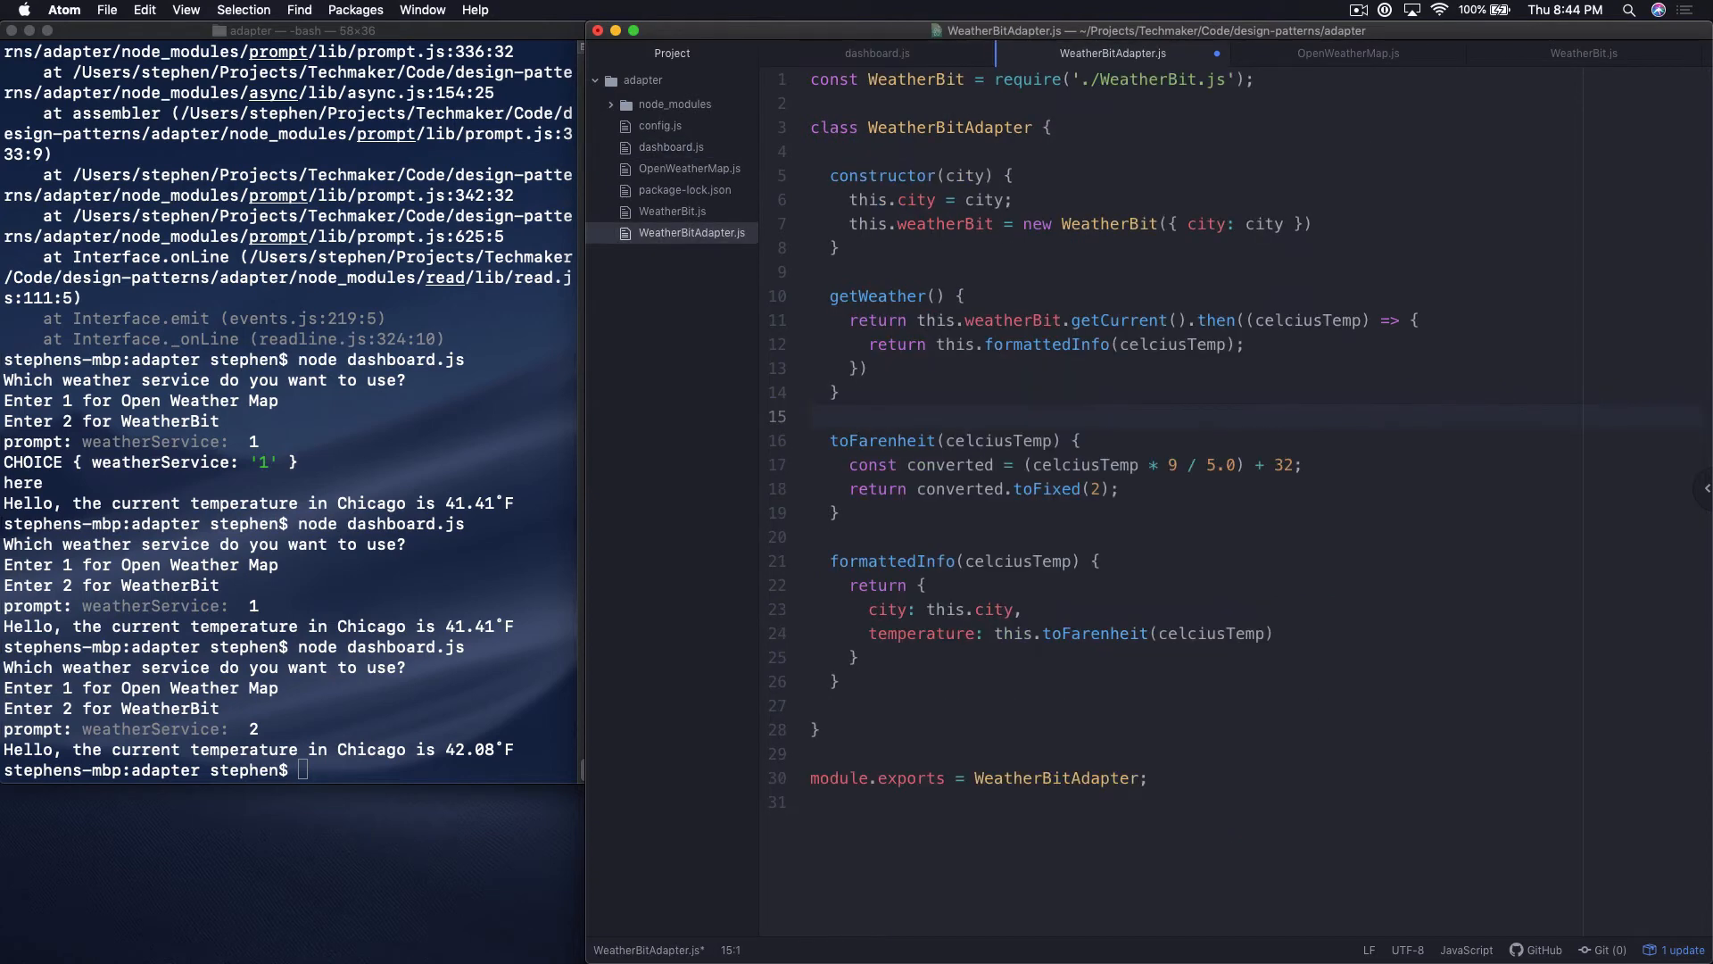
{"action": "key", "text": "Up"}
{"action": "key", "text": "Up"}
{"action": "key", "text": "Up"}
{"action": "key", "text": "Up"}
{"action": "key", "text": "Down"}
{"action": "key", "text": "Down"}
{"action": "key", "text": "Down"}
{"action": "key", "text": "Down"}
{"action": "key", "text": "Down"}
{"action": "key", "text": "Down"}
{"action": "key", "text": "Down"}
{"action": "key", "text": "Down"}
{"action": "key", "text": "Left"}
{"action": "type", "text": ","}
{"action": "key", "text": "Return"}
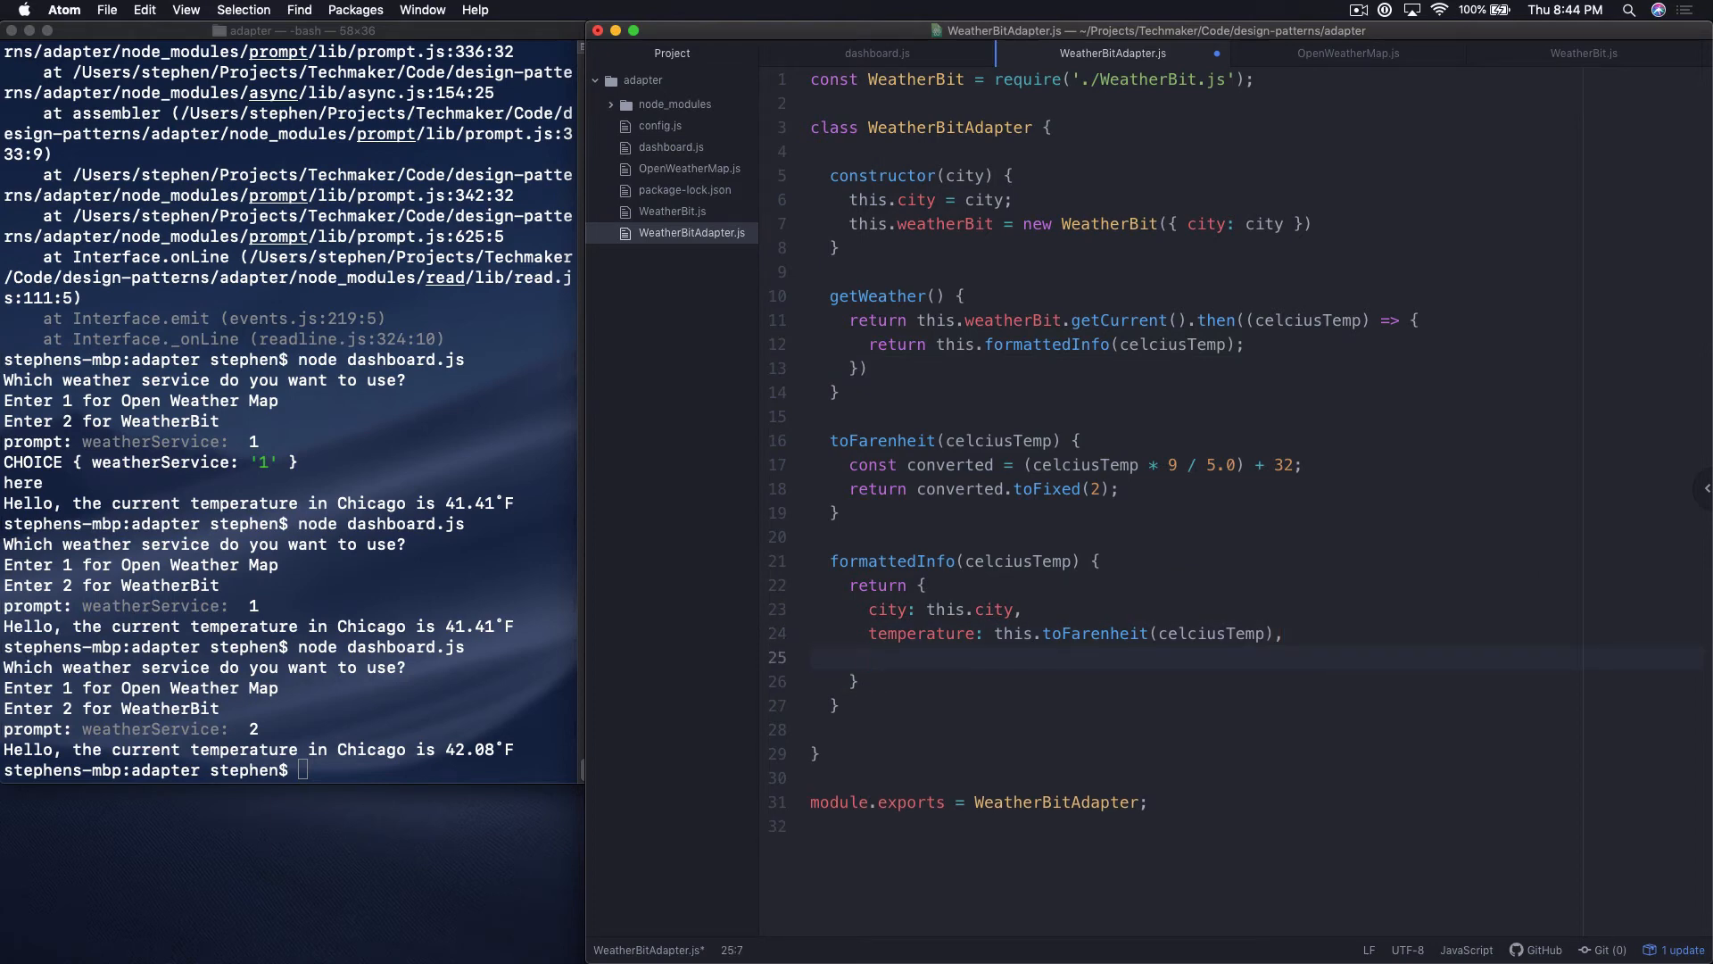
{"action": "type", "text": "weat"}
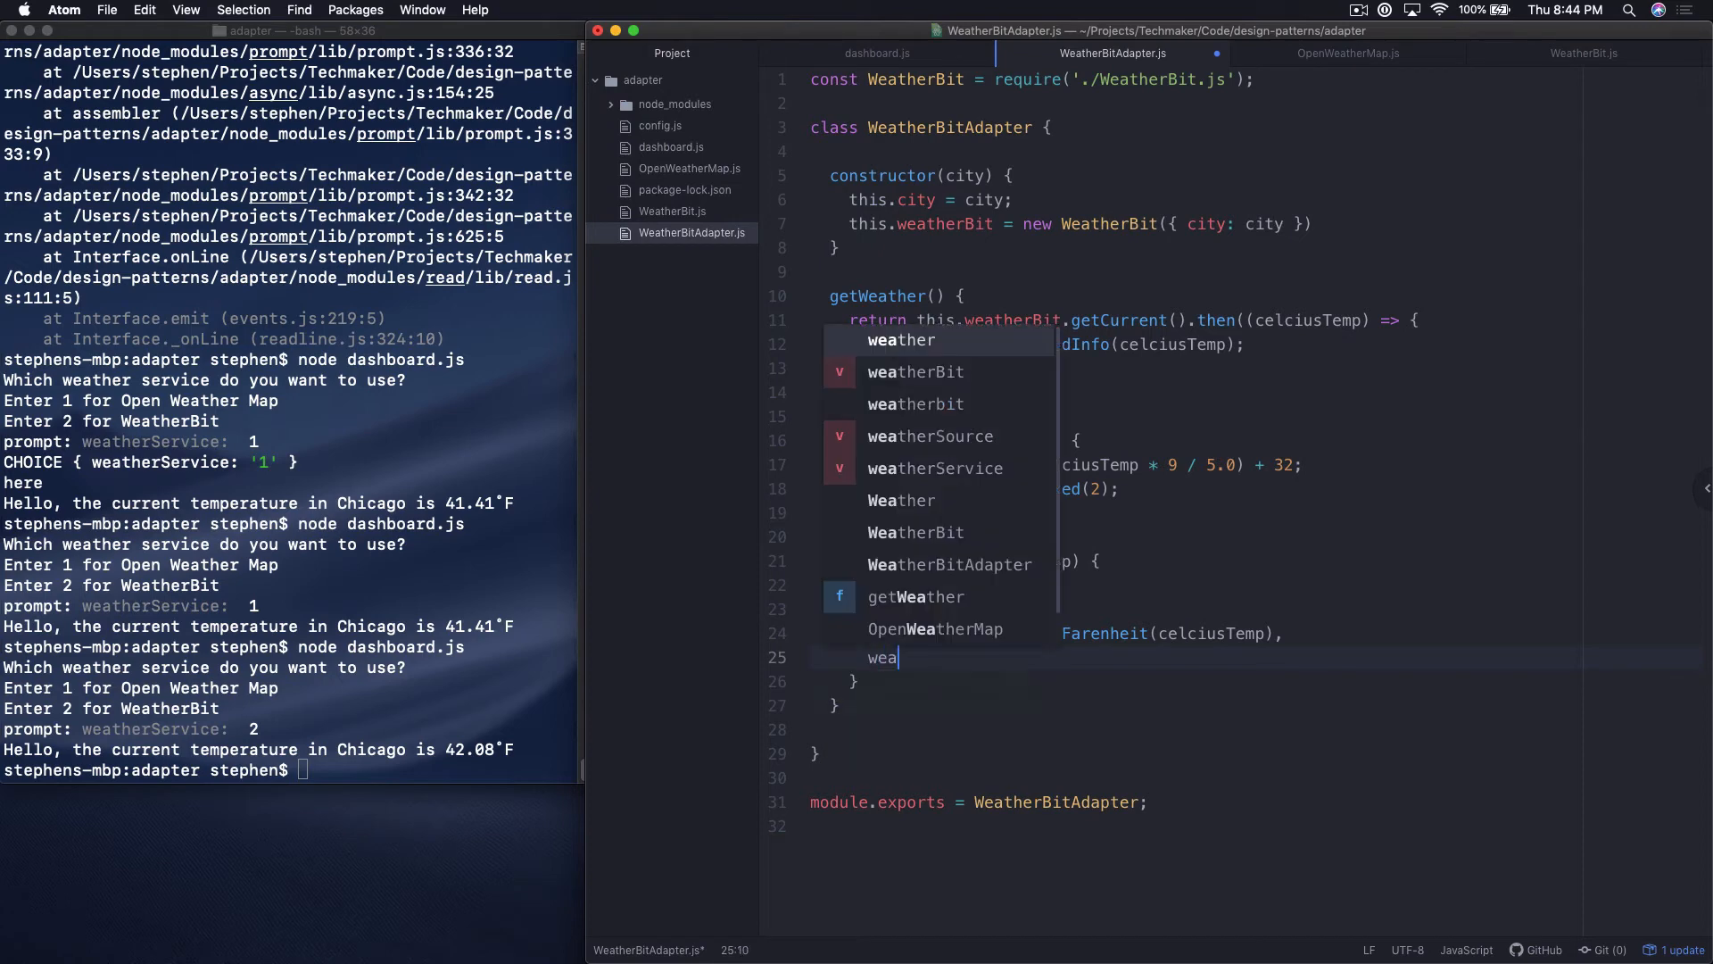
{"action": "key", "text": "Down"}
{"action": "key", "text": "Down"}
{"action": "key", "text": "Down"}
{"action": "key", "text": "Down"}
{"action": "key", "text": "Return"}
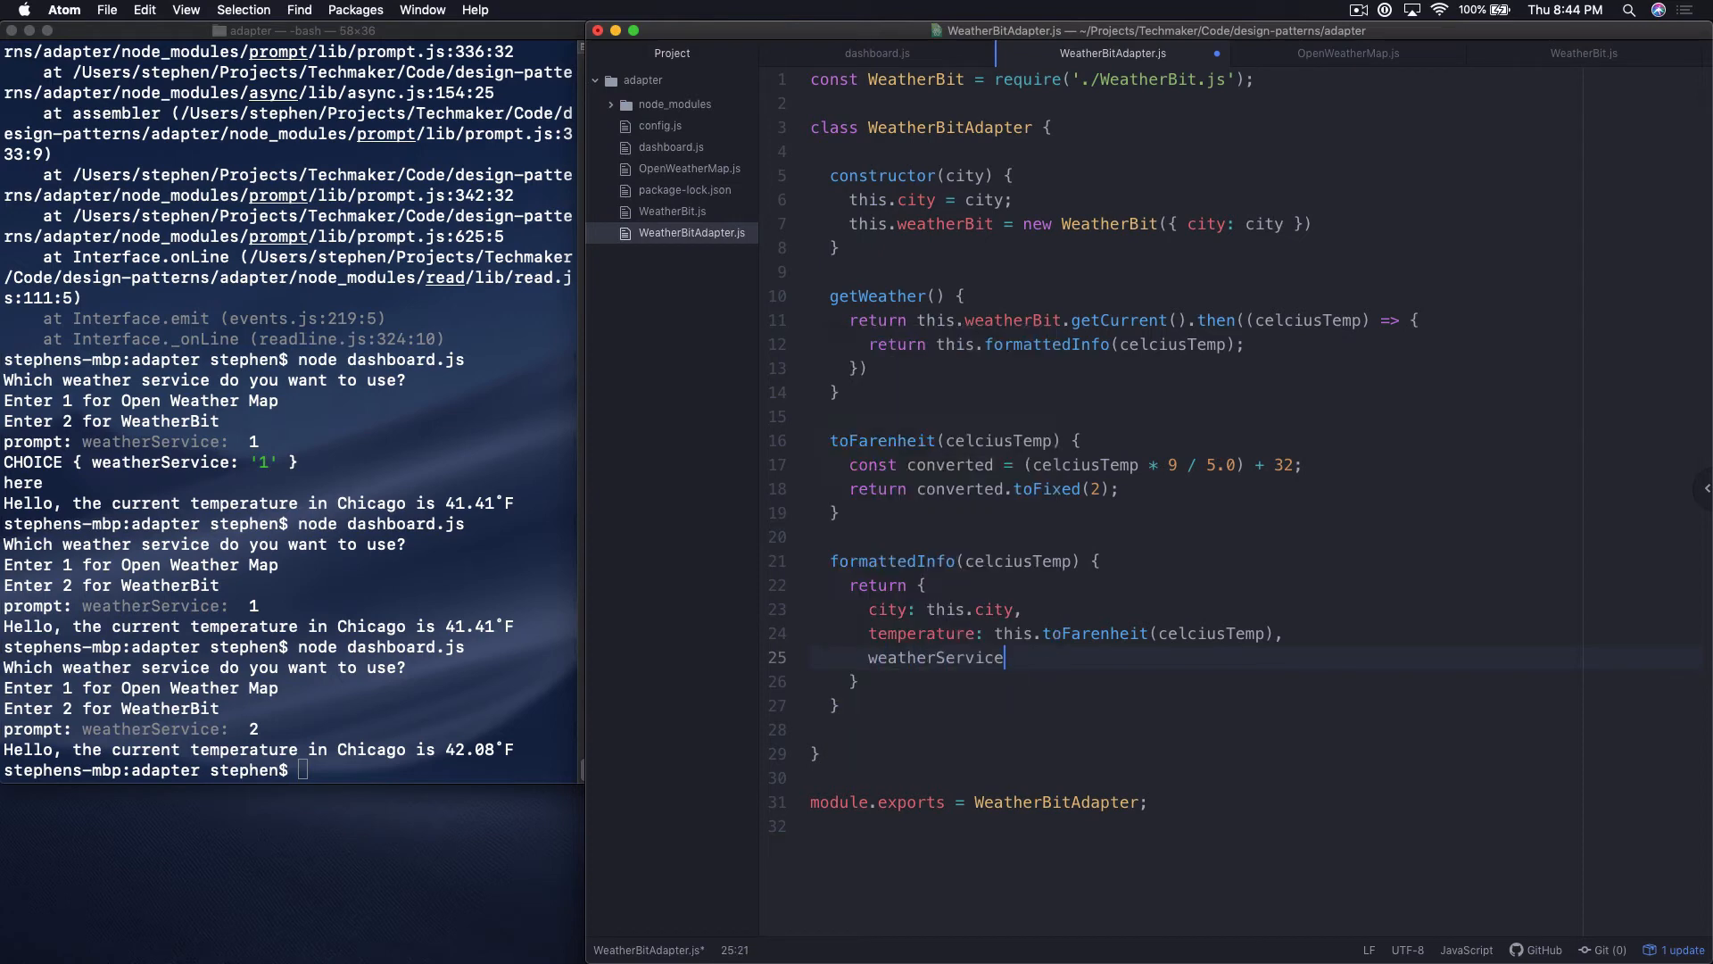
{"action": "type", "text": ": '"}
{"action": "type", "text": "Weat"}
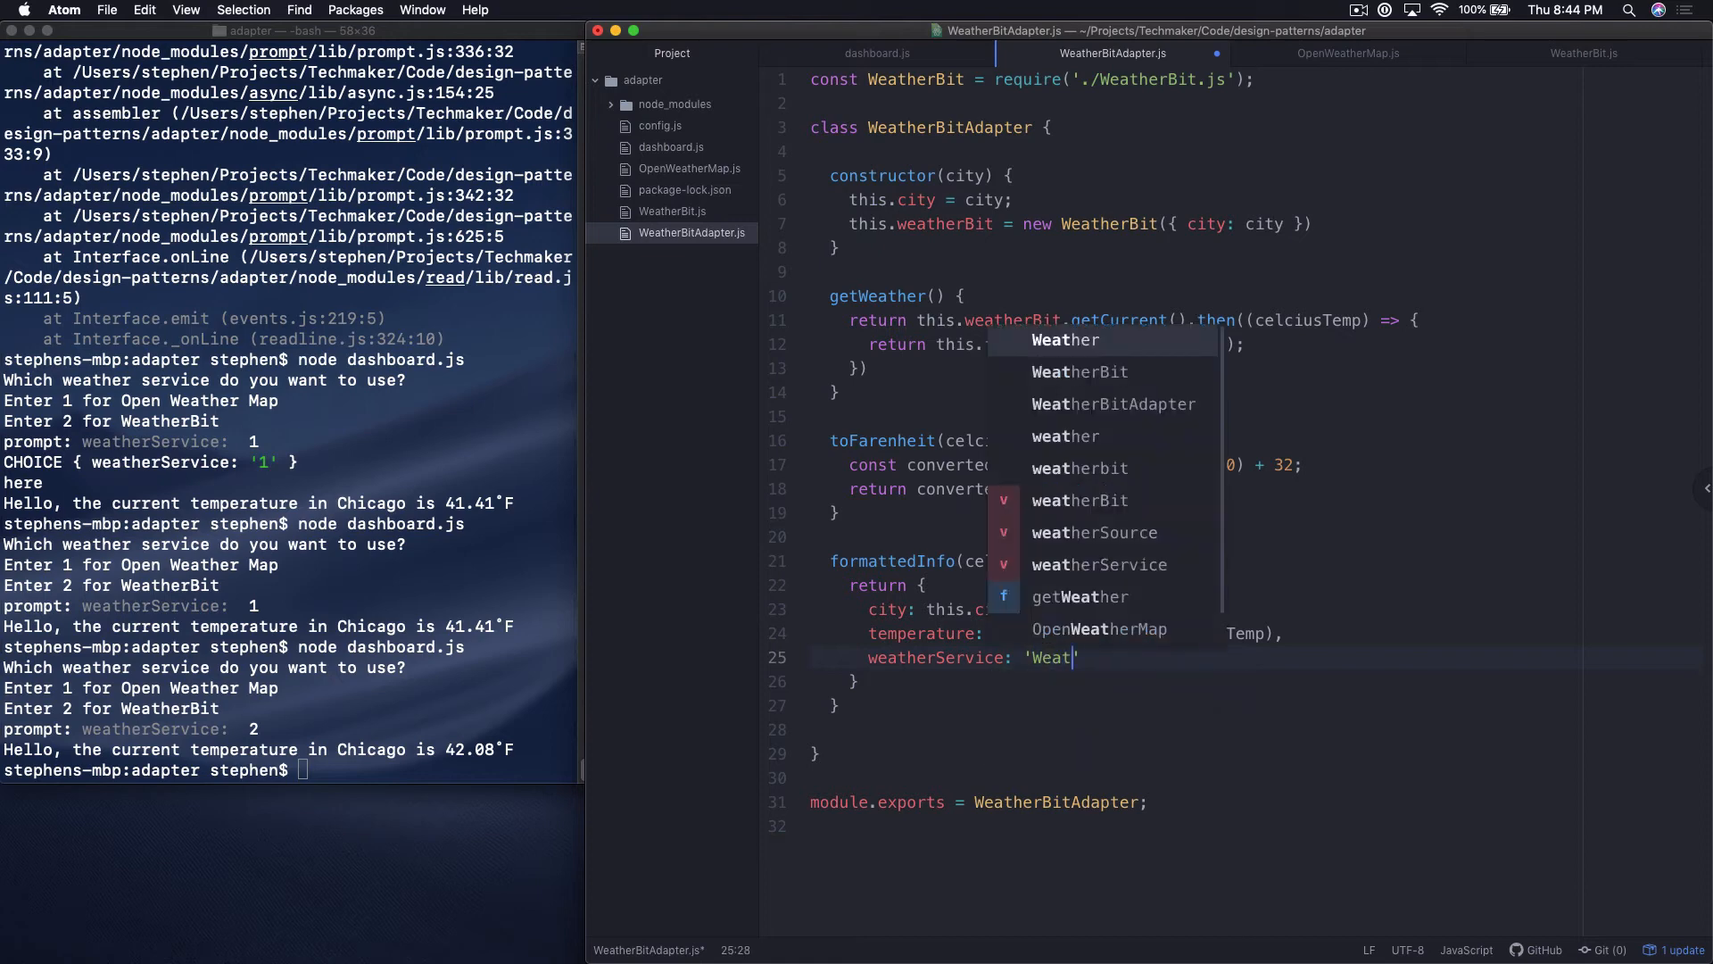
{"action": "key", "text": "Down"}
{"action": "key", "text": "Return"}
Copy that property into OpenWeatherMap's formattedInfo and change its value to 'OpenWeatherMap'.
{"action": "key", "text": "shift+End"}
{"action": "key", "text": "super+c"}
{"action": "key", "text": "ctrl+Tab"}
{"action": "key", "text": "Down"}
{"action": "key", "text": "Down"}
{"action": "key", "text": "Down"}
{"action": "key", "text": "Down"}
{"action": "key", "text": "Down"}
{"action": "key", "text": "Down"}
{"action": "key", "text": "Down"}
{"action": "key", "text": "Down"}
{"action": "key", "text": "Down"}
{"action": "key", "text": "Down"}
{"action": "key", "text": "Down"}
{"action": "key", "text": "Down"}
{"action": "key", "text": "Down"}
{"action": "key", "text": "Down"}
{"action": "key", "text": "Return"}
{"action": "key", "text": "super+v"}
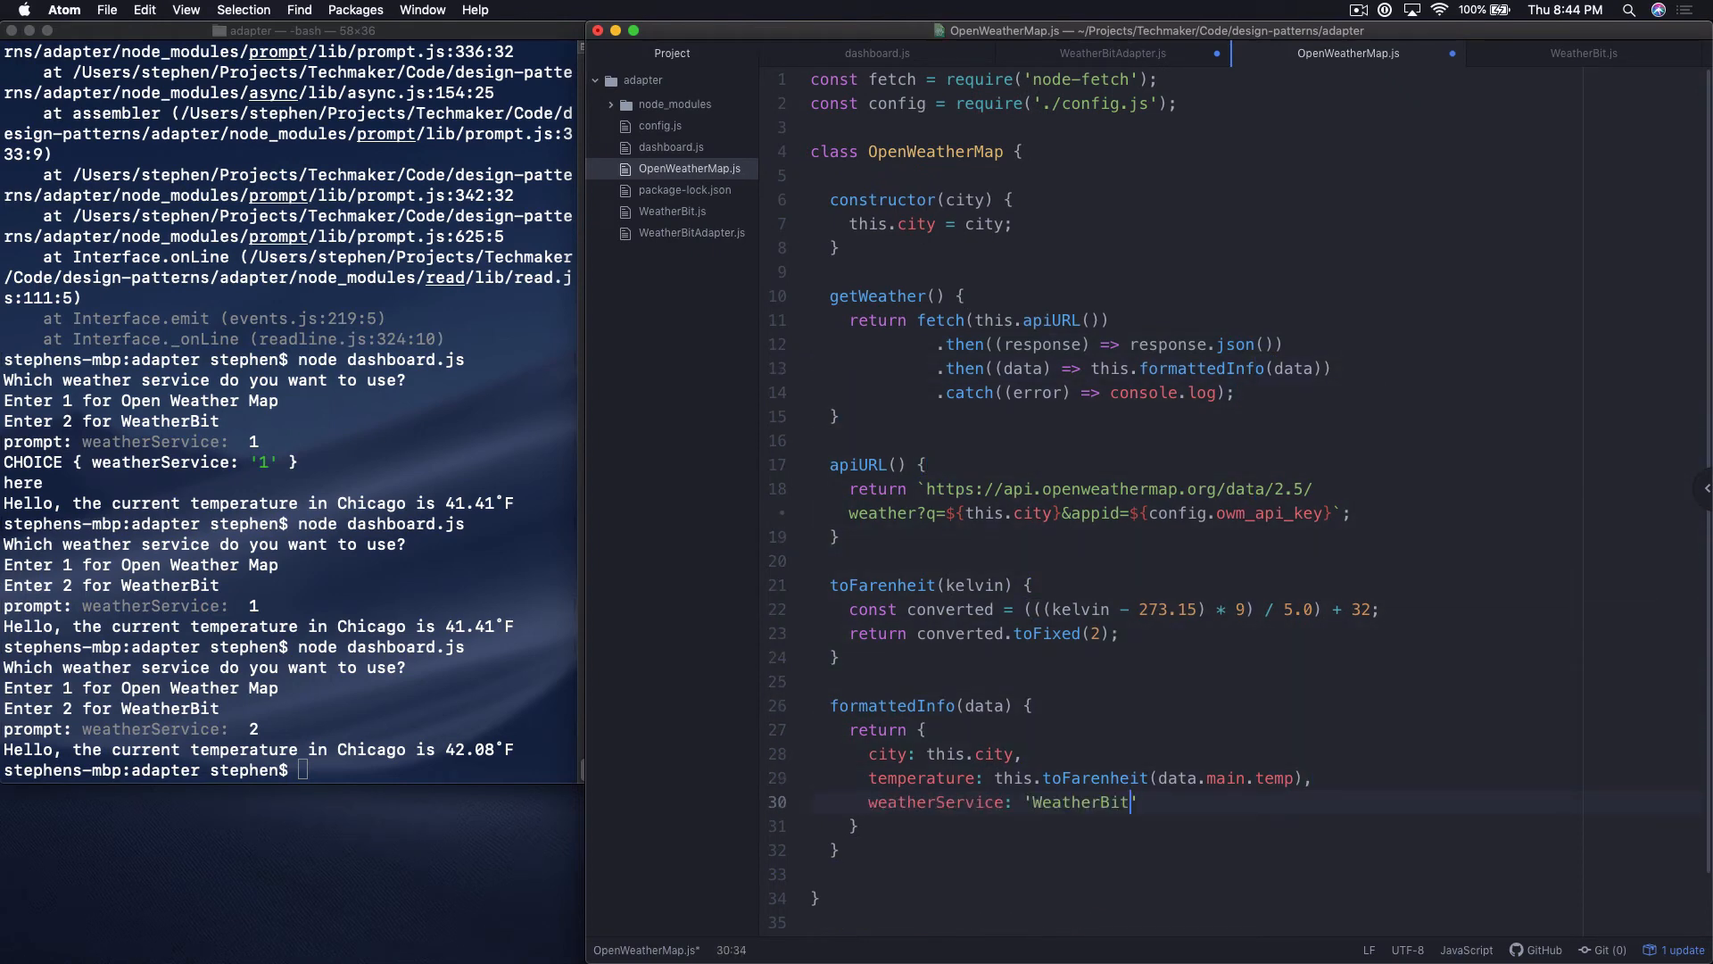
{"action": "key", "text": "BackSpace"}
{"action": "key", "text": "BackSpace"}
{"action": "key", "text": "BackSpace"}
{"action": "key", "text": "BackSpace"}
{"action": "key", "text": "BackSpace"}
{"action": "key", "text": "BackSpace"}
{"action": "key", "text": "BackSpace"}
{"action": "type", "text": "Open"}
{"action": "key", "text": "Tab"}
Run node dashboard.js with choice 1 and choice 2 to check the "Brought to you by" credit.
{"action": "left_click", "coordinate": [531, 427]}
{"action": "key", "text": "Up"}
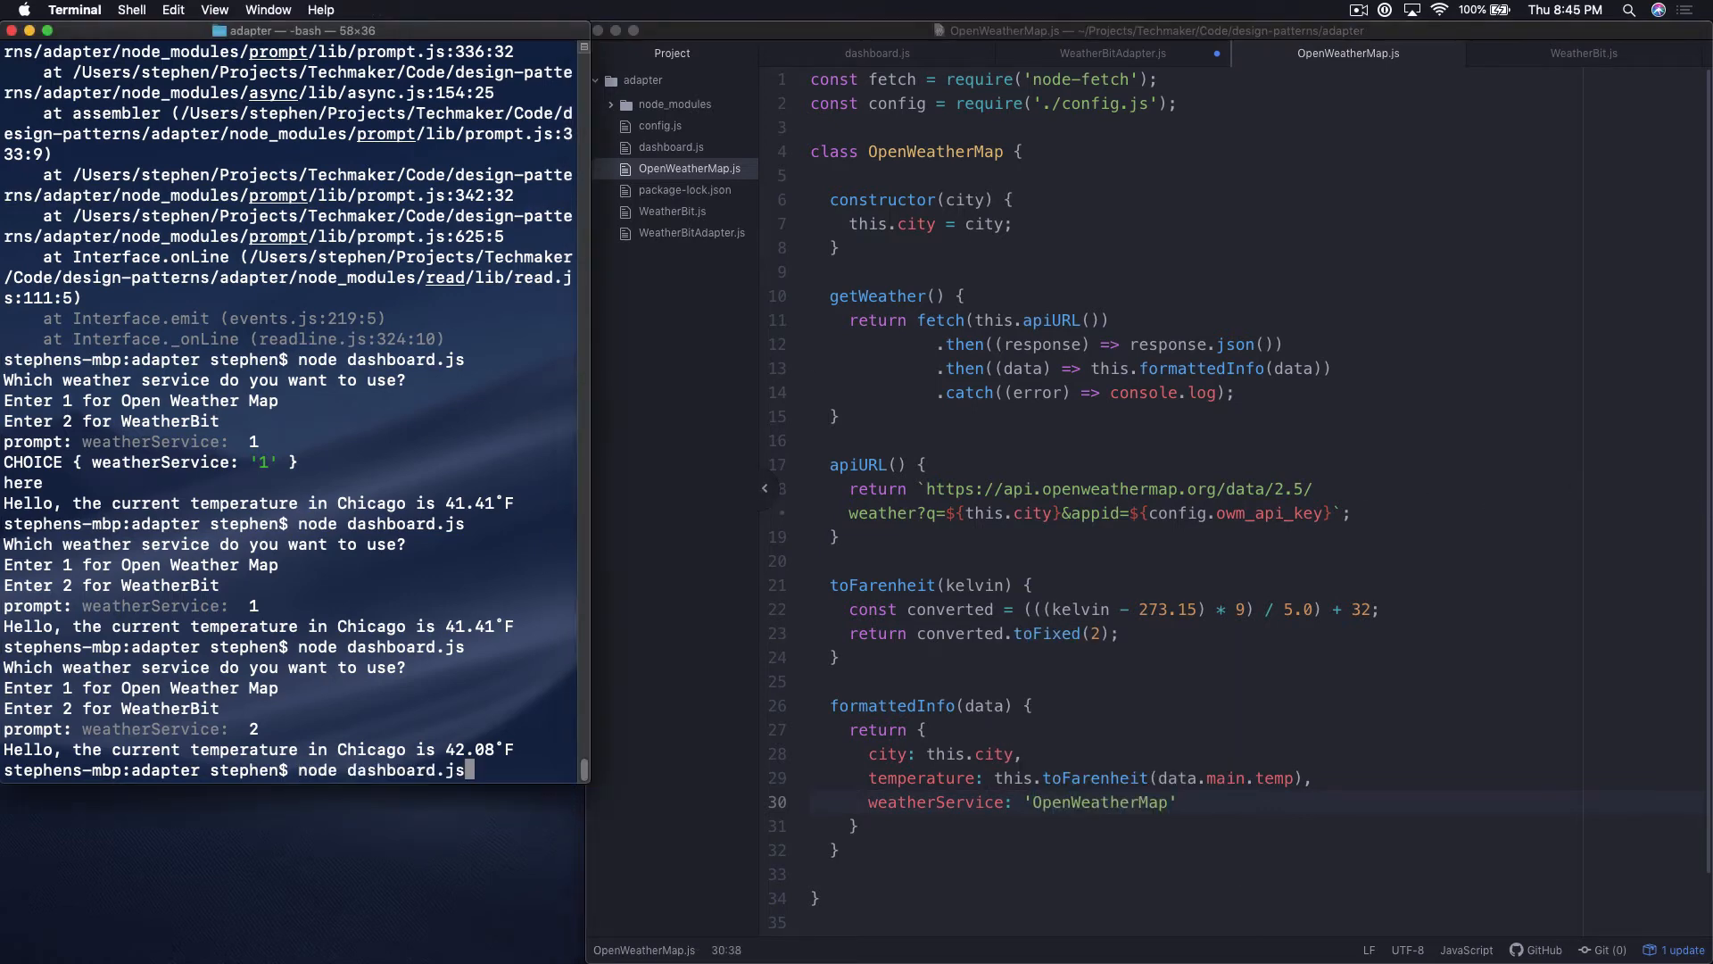
{"action": "key", "text": "Return"}
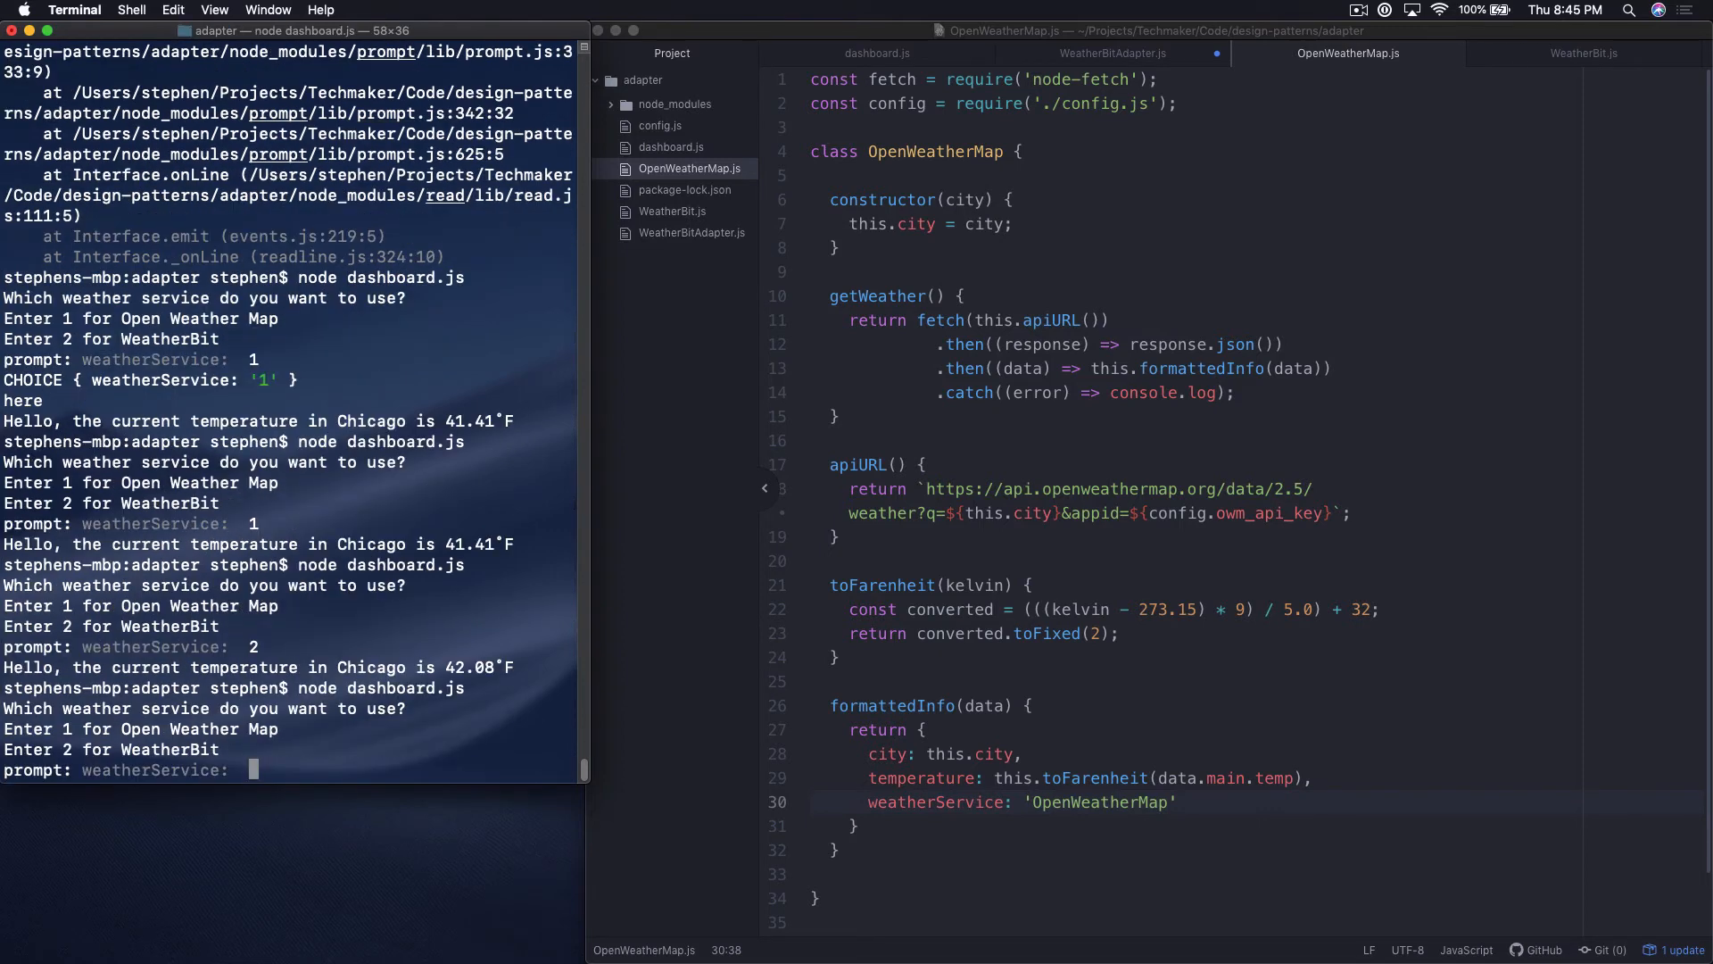
{"action": "type", "text": "1"}
{"action": "key", "text": "Return"}
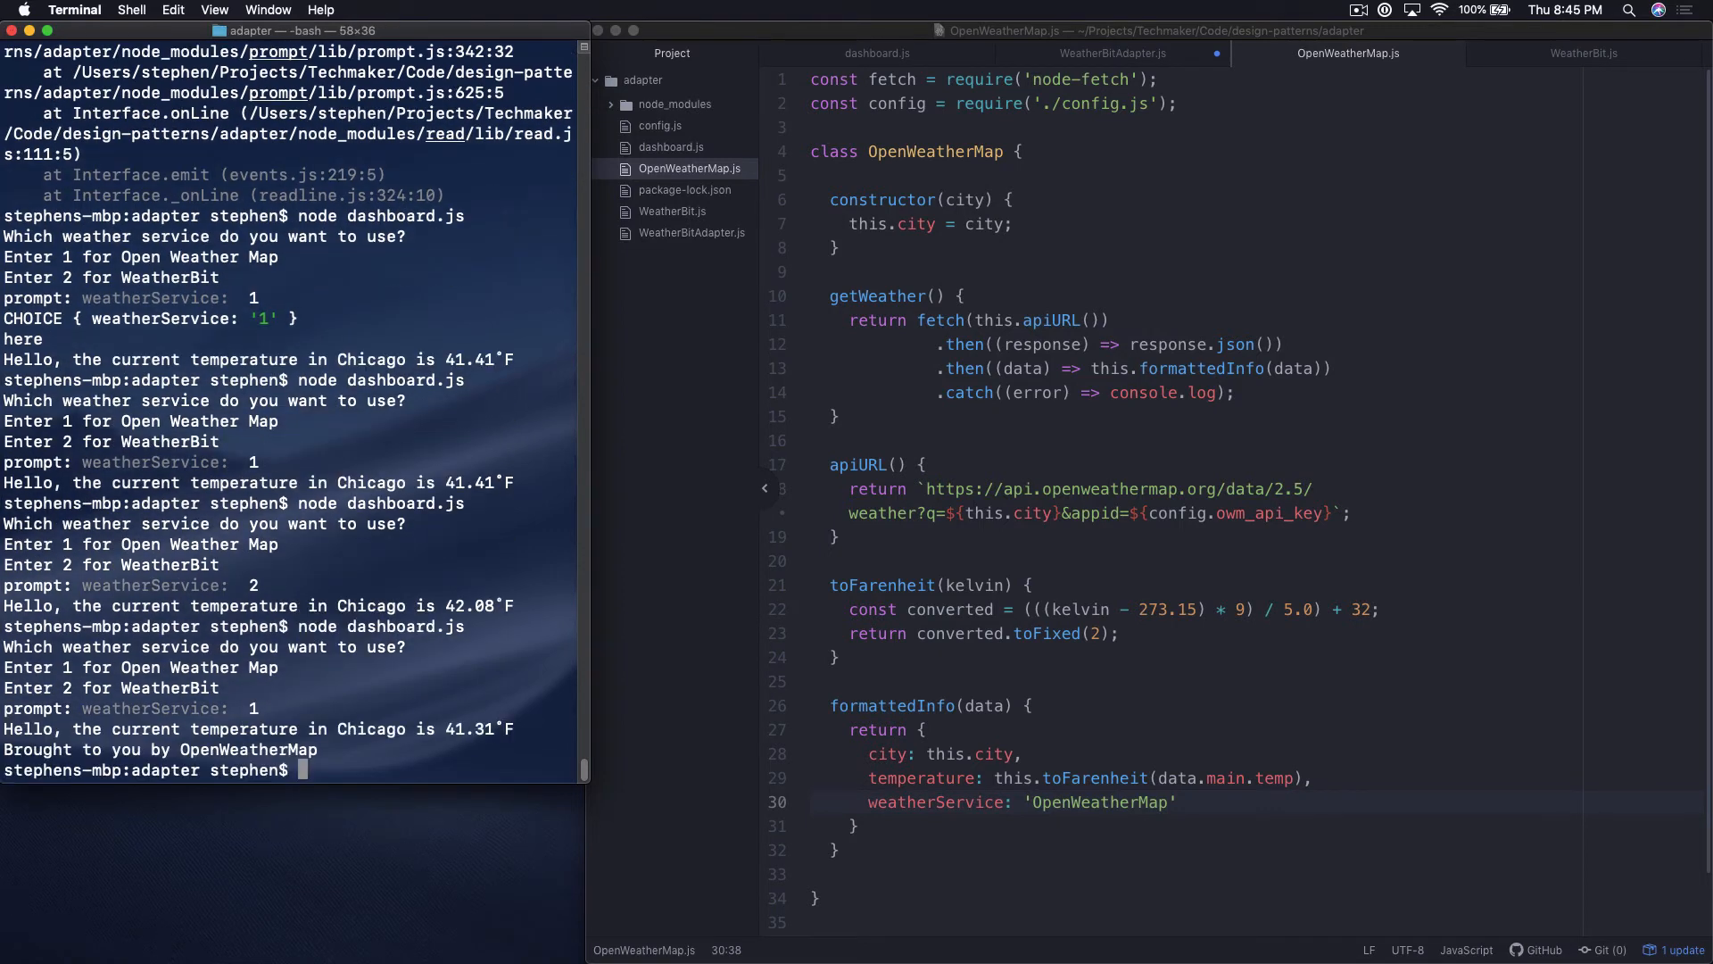
{"action": "key", "text": "Up"}
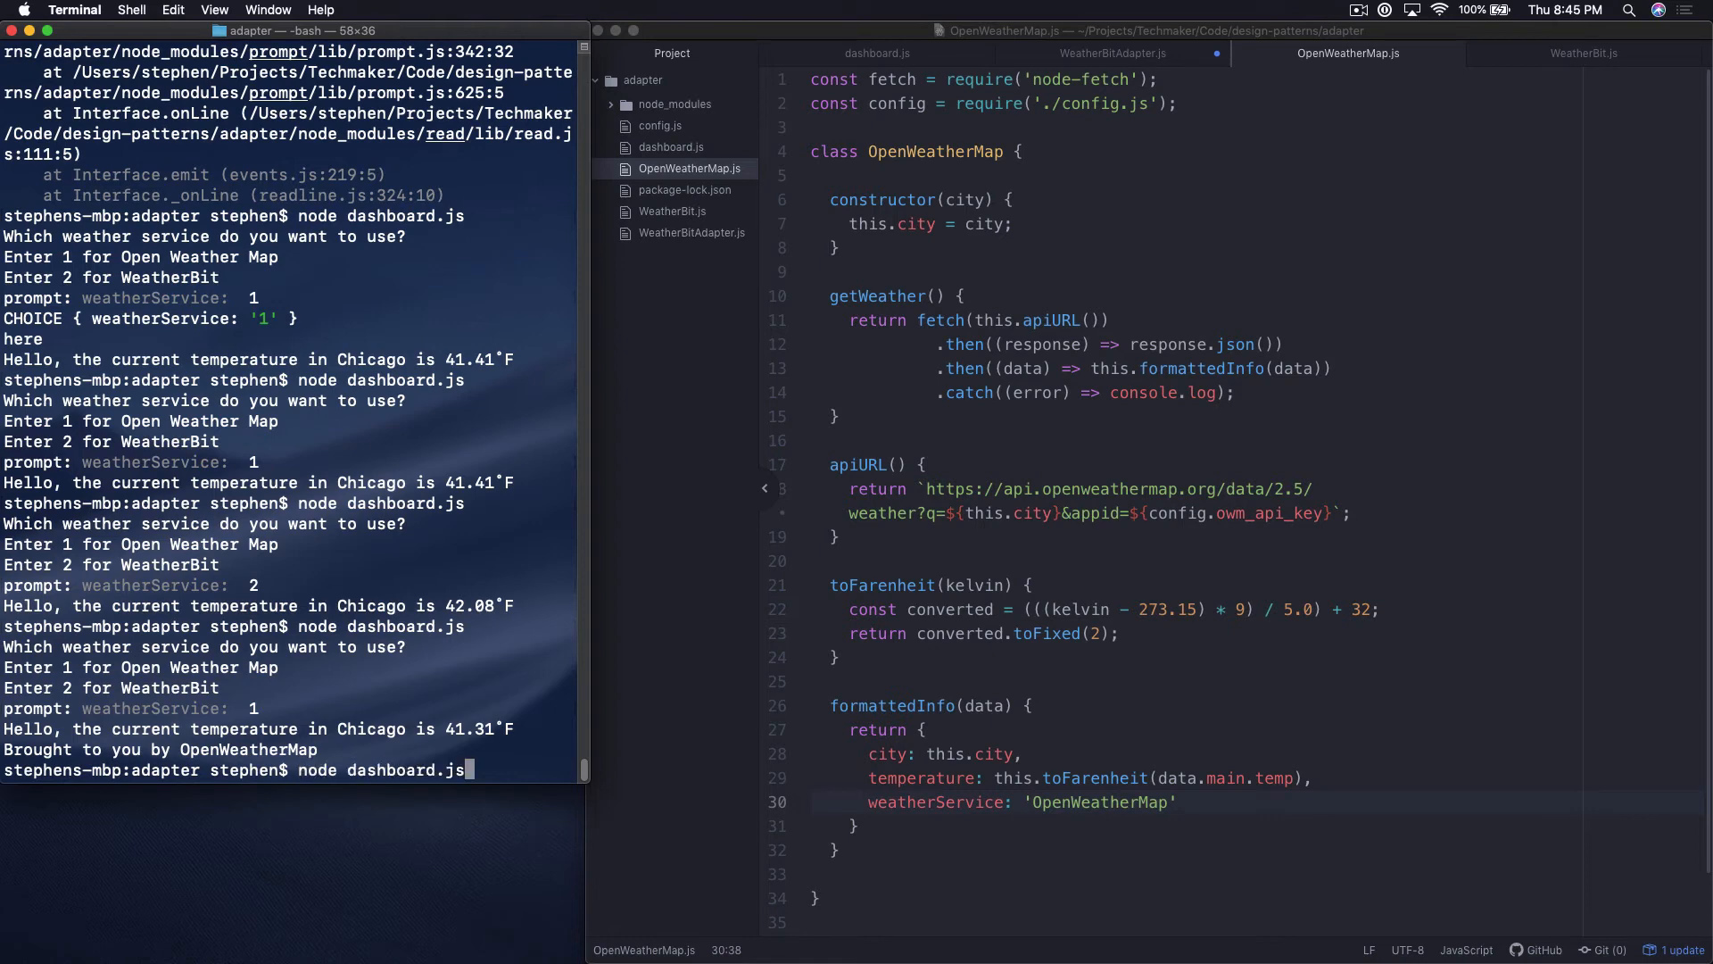
{"action": "key", "text": "Return"}
{"action": "type", "text": "2"}
{"action": "key", "text": "Return"}
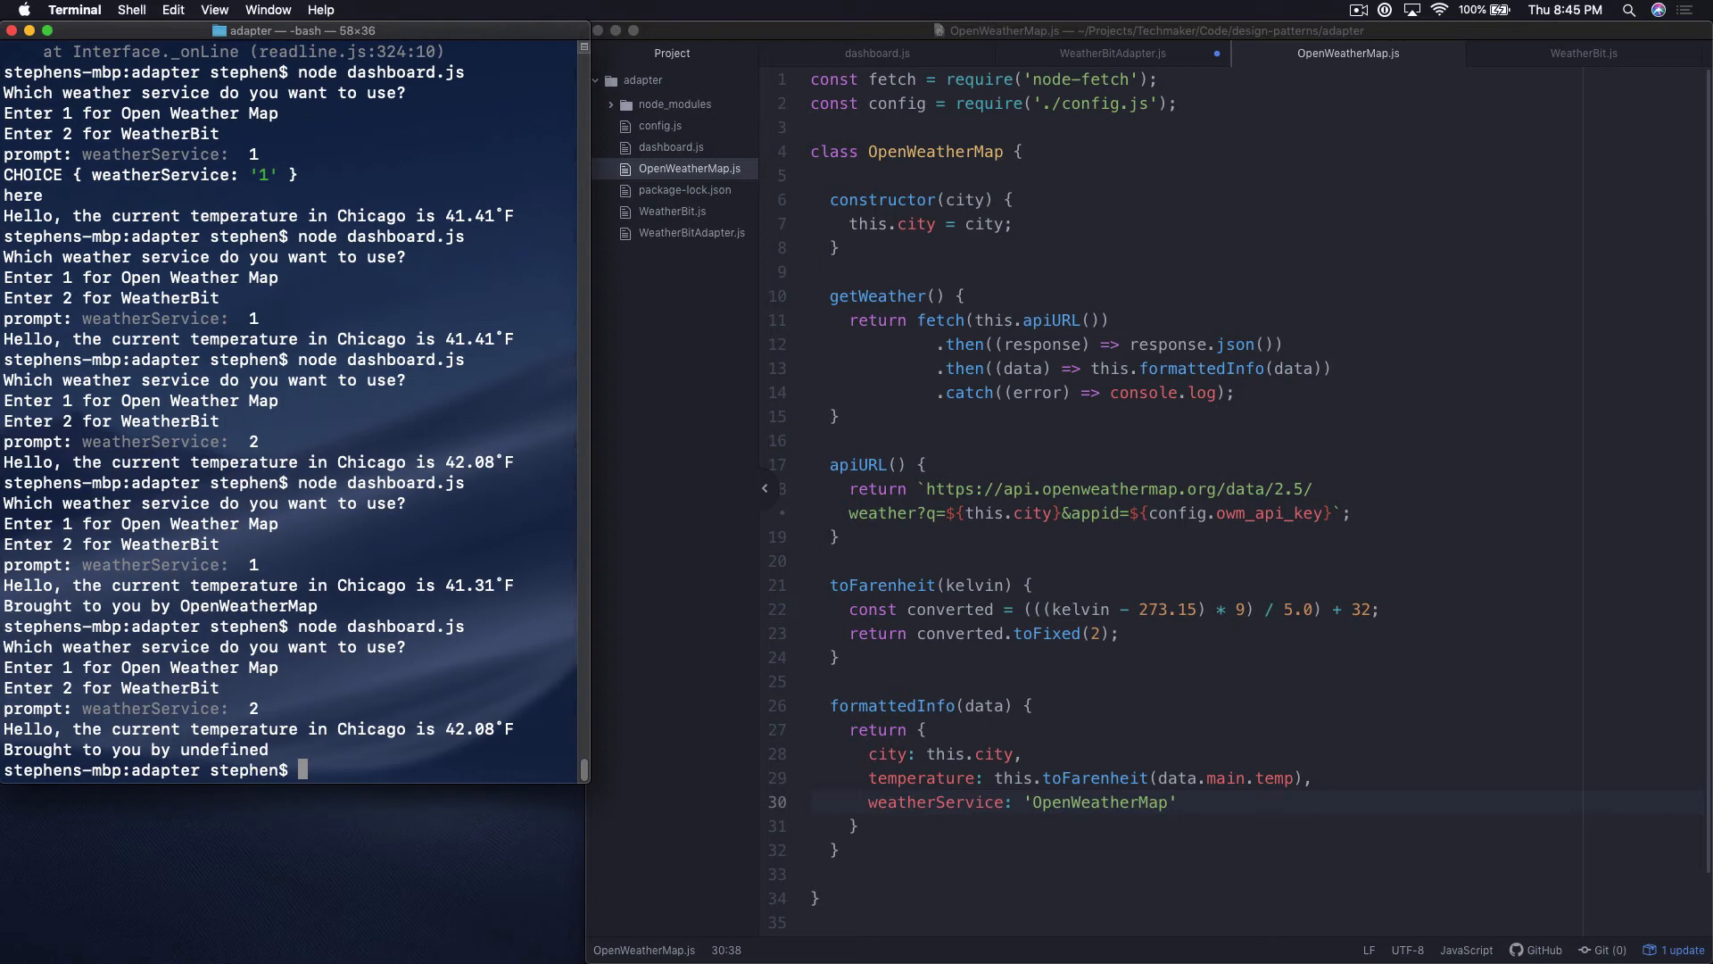
Save WeatherBitAdapter.js and rerun with choice 2 so the output credits WeatherBit instead of undefined.
{"action": "left_click", "coordinate": [991, 375]}
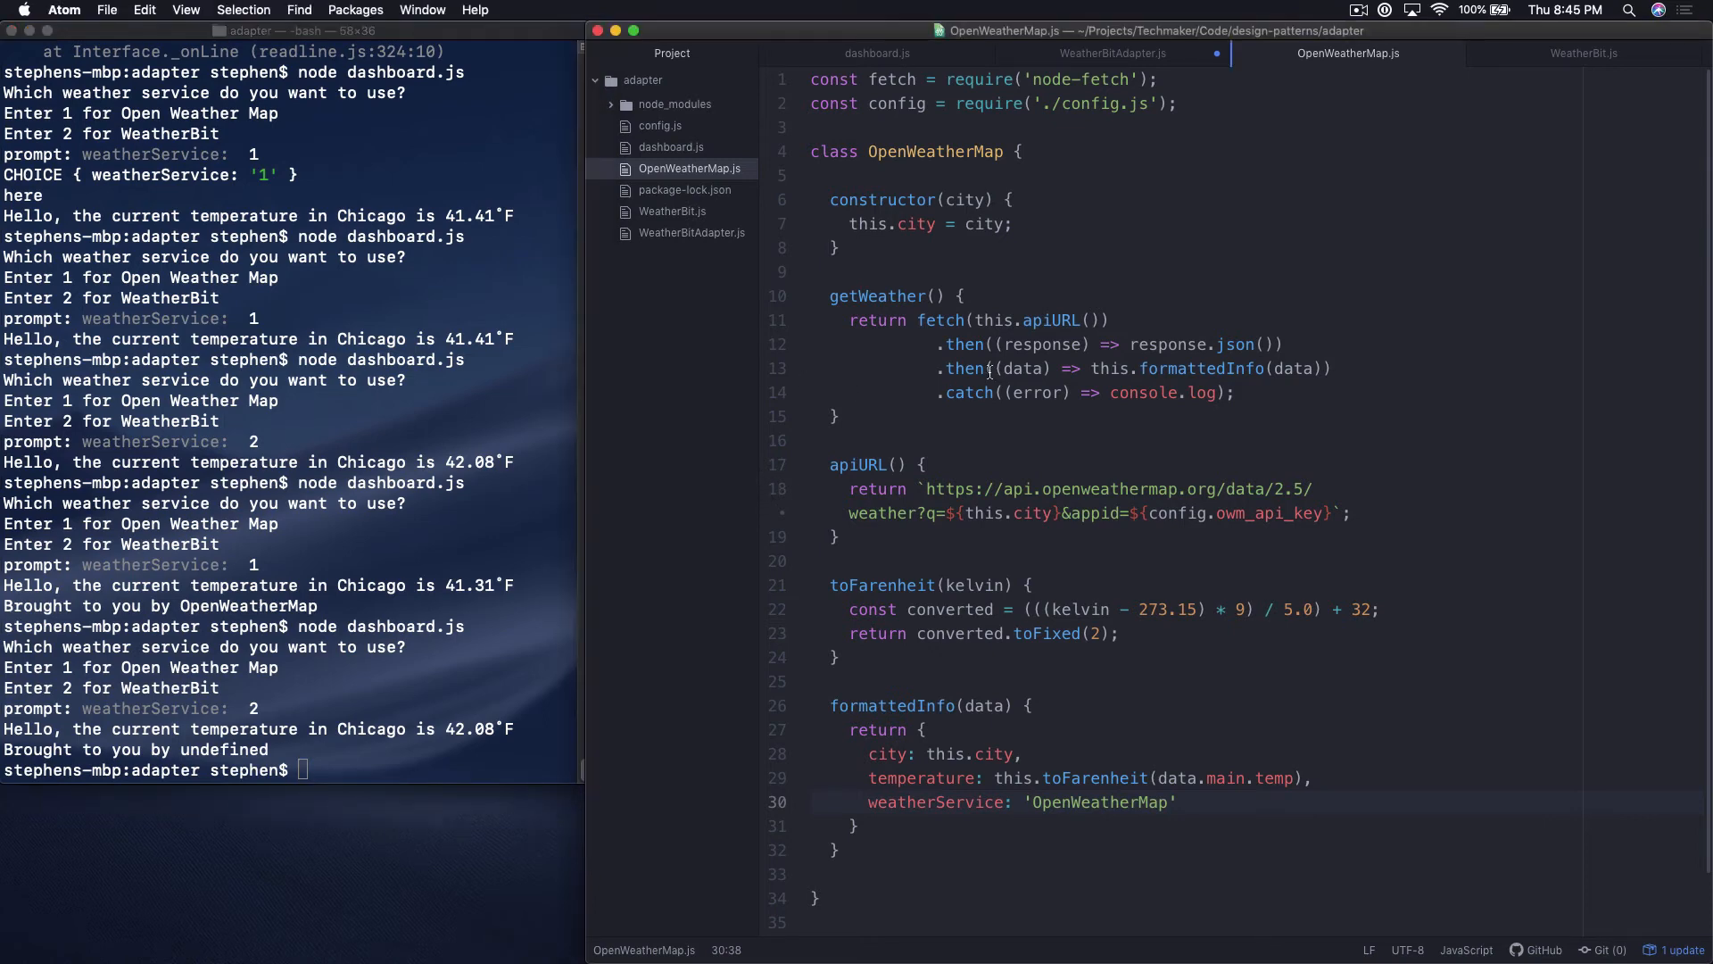
{"action": "key", "text": "ctrl+shift+Tab"}
{"action": "key", "text": "super+s"}
{"action": "key", "text": "super+Tab"}
{"action": "key", "text": "Up"}
{"action": "key", "text": "Return"}
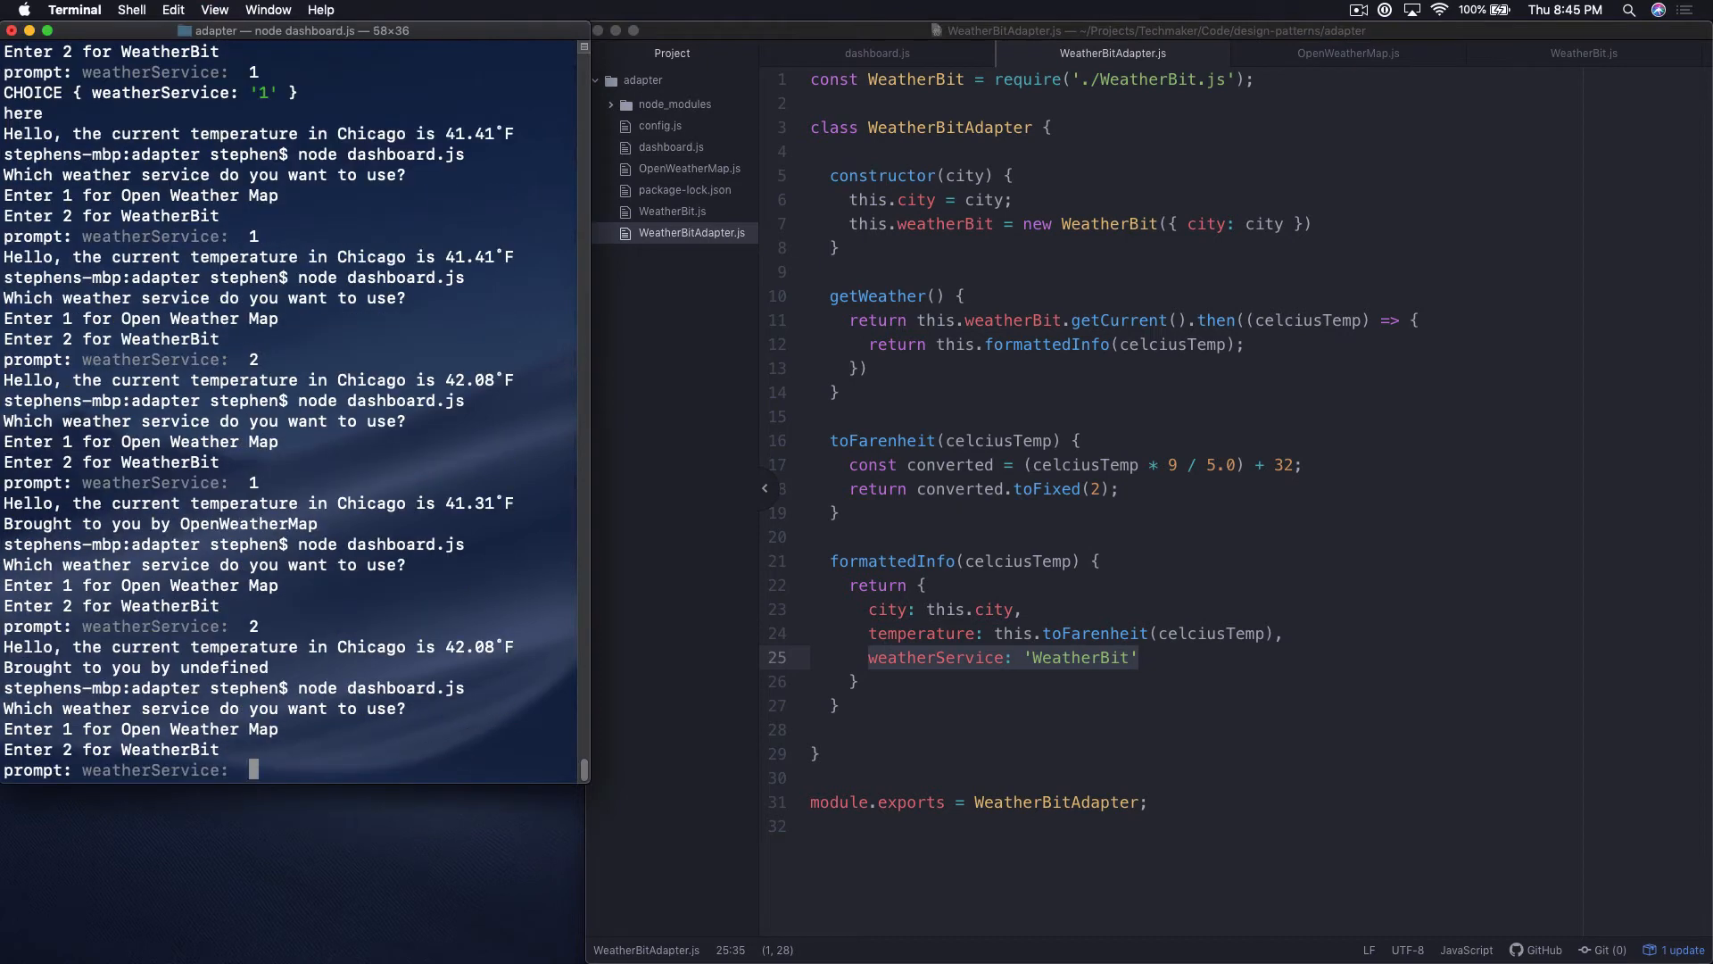
{"action": "type", "text": "2"}
{"action": "key", "text": "Return"}
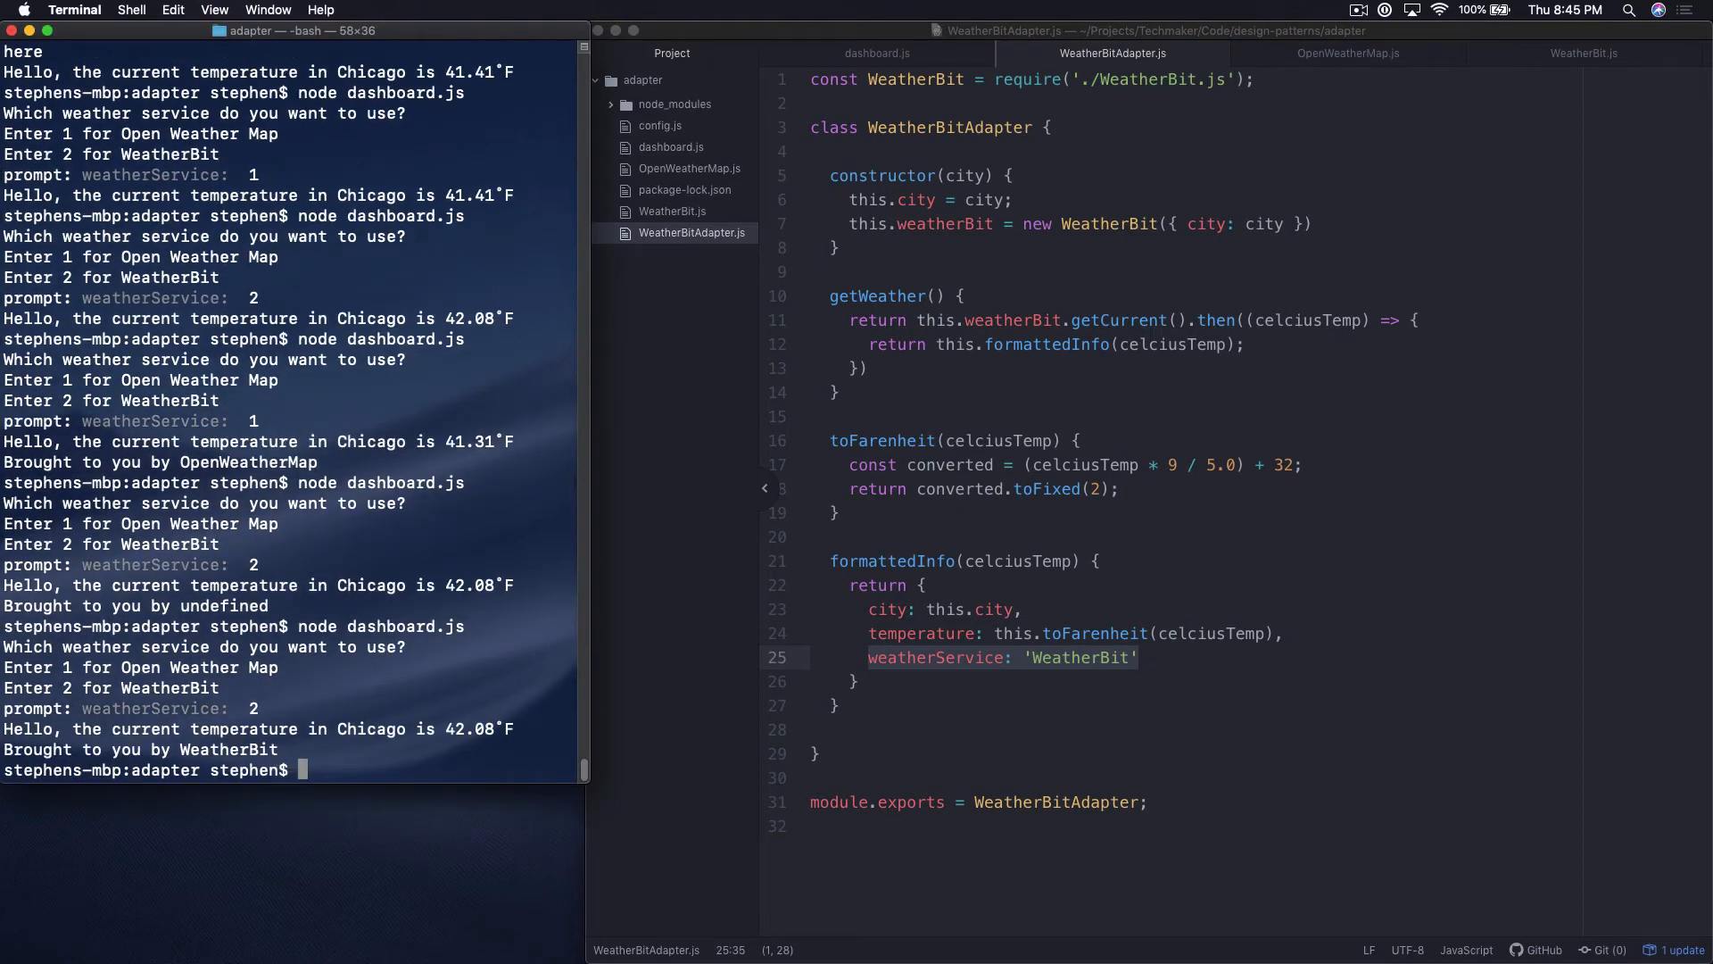
{"action": "left_click", "coordinate": [1430, 578]}
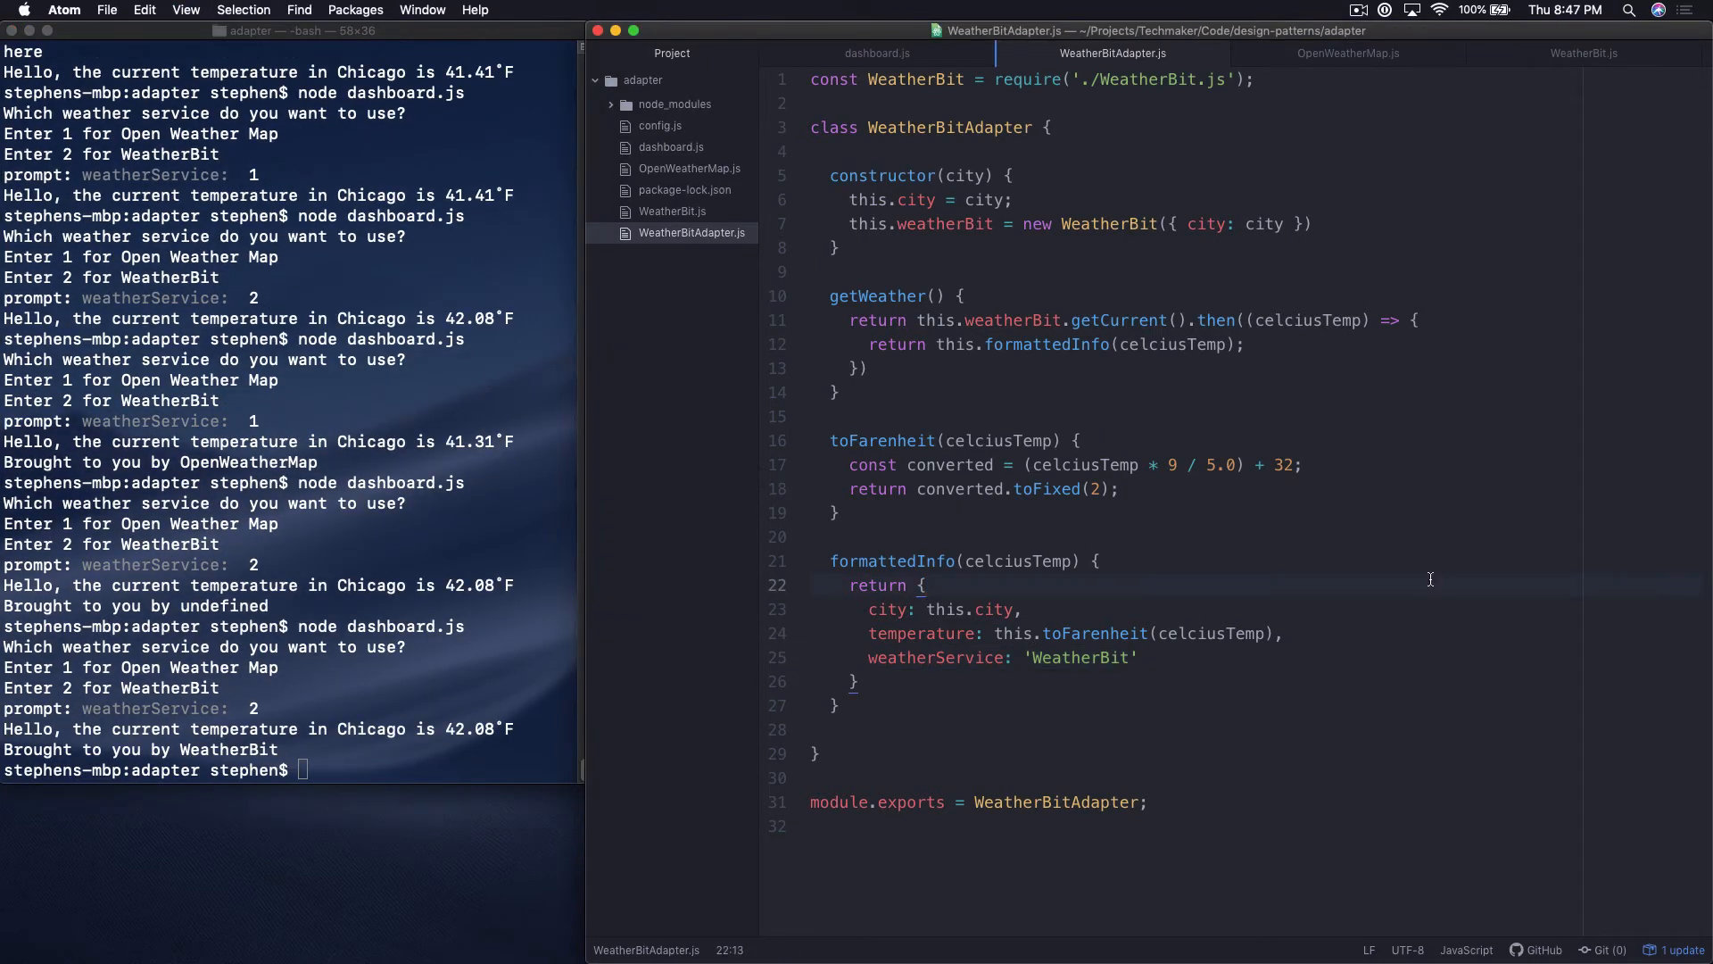
In dashboard.js replace the weatherSource argument with WeatherService.for(userChoice) in new Dashboard(...).
{"action": "key", "text": "ctrl+shift+Tab"}
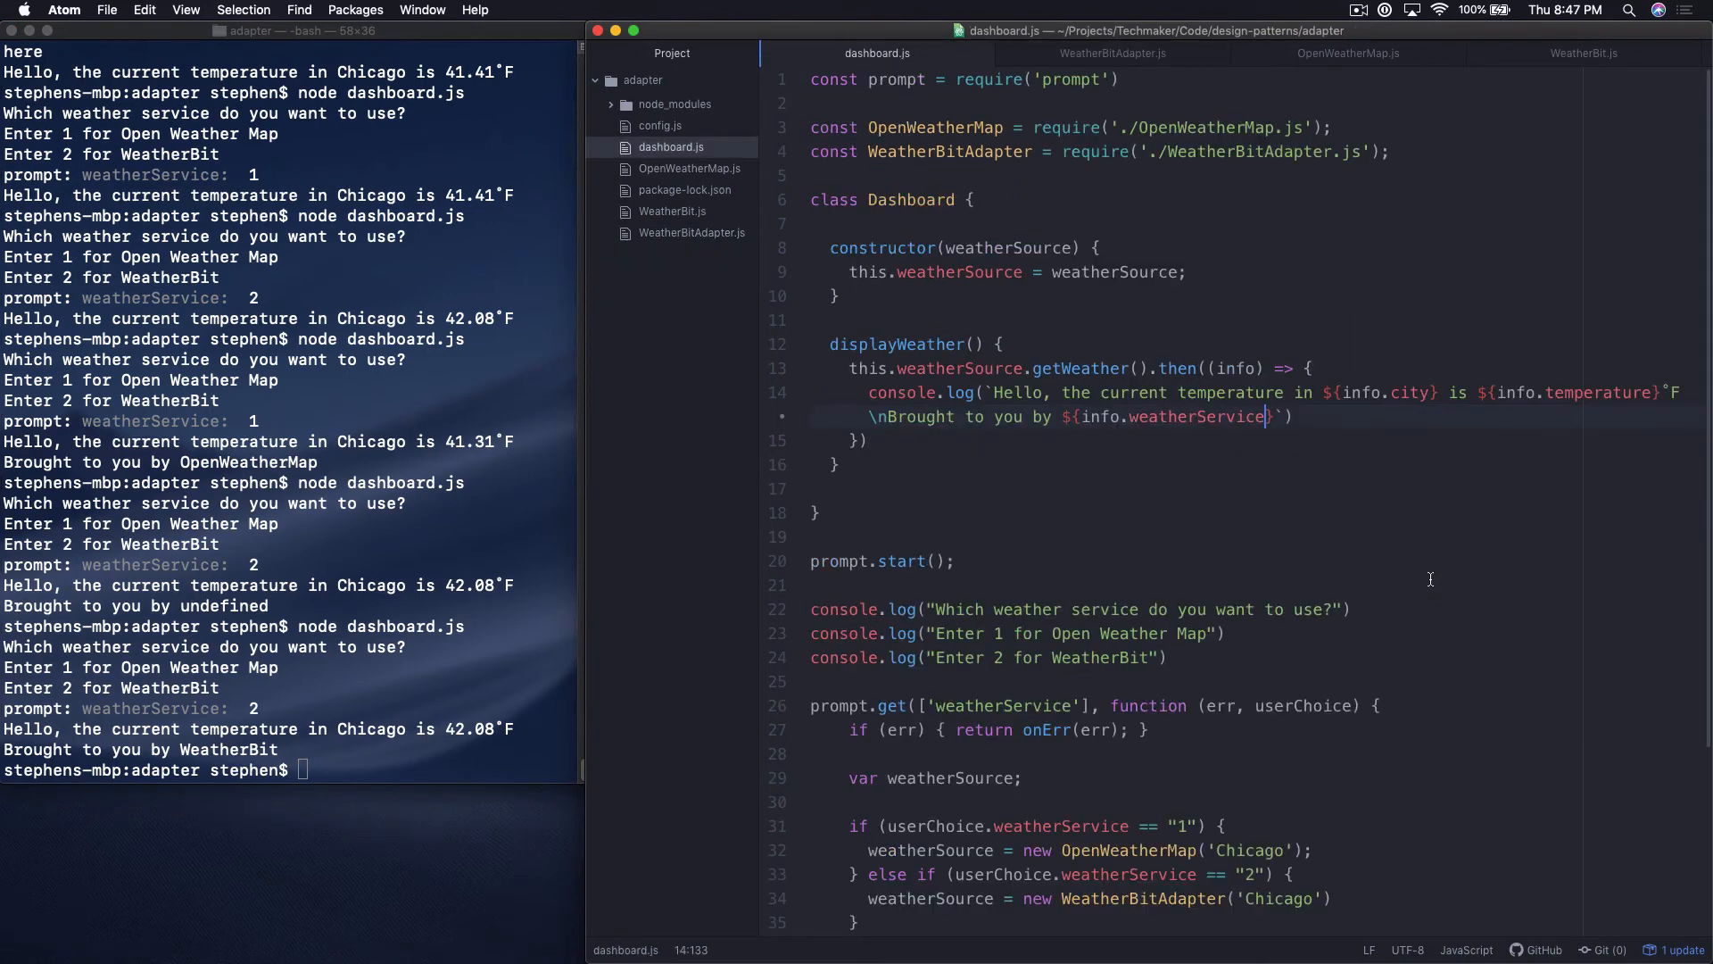
{"action": "scroll", "coordinate": [1429, 579], "scroll_direction": "down", "scroll_amount": 3}
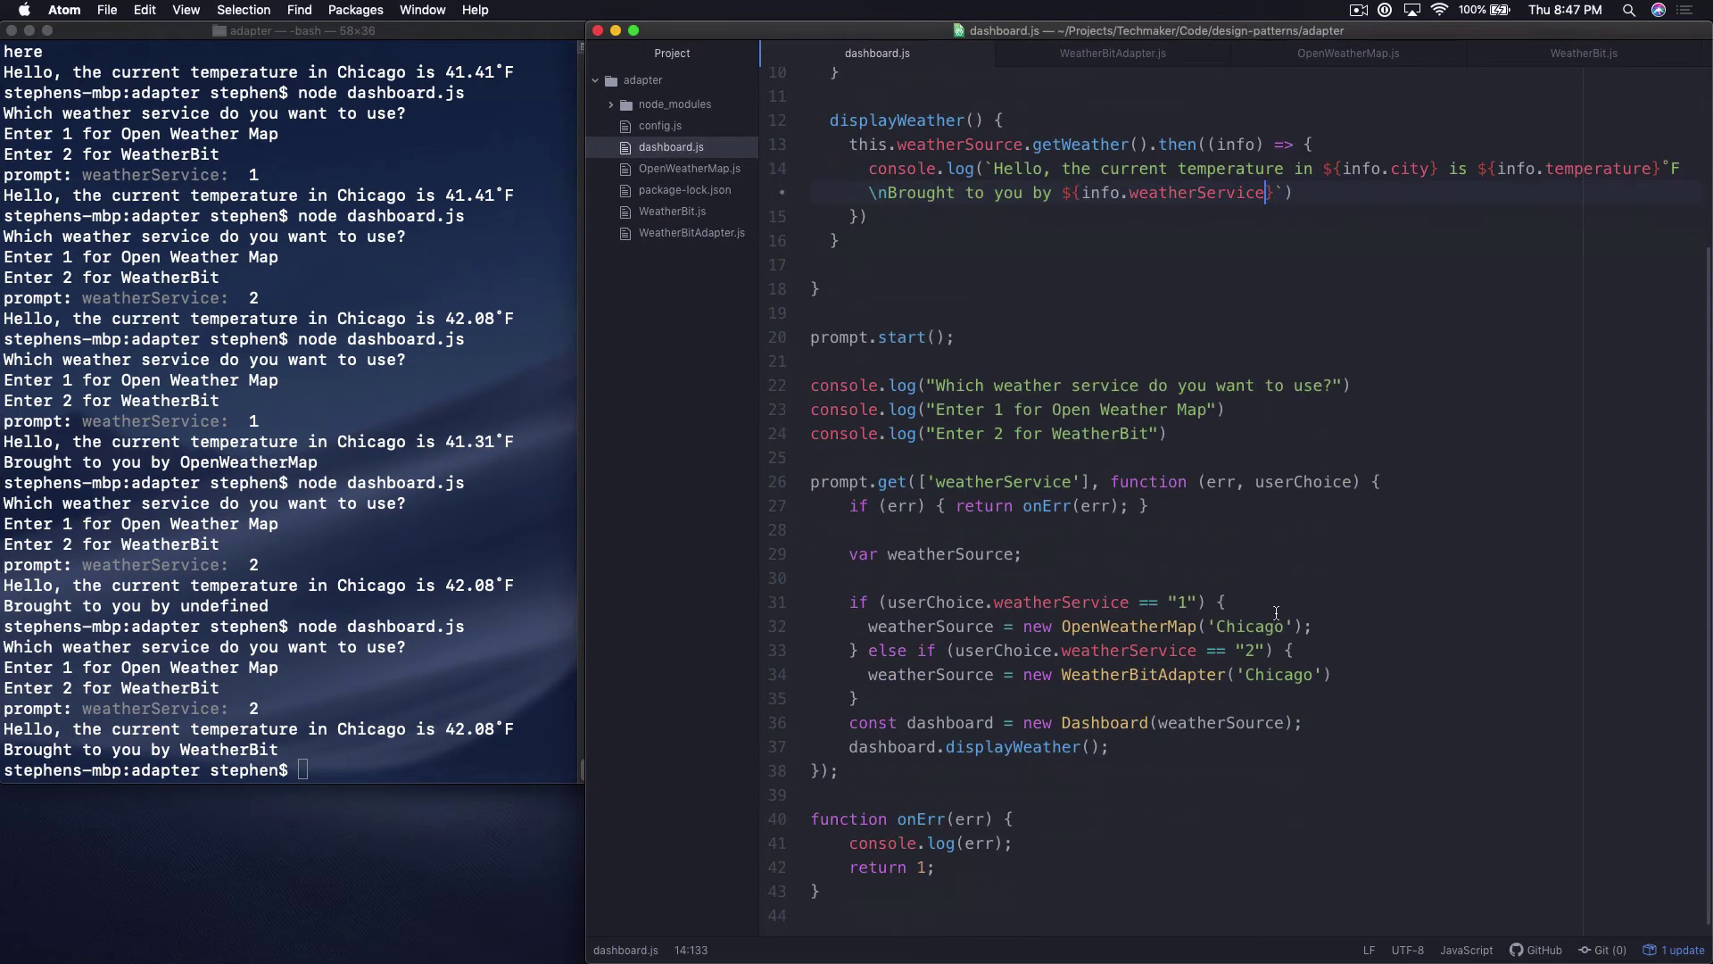
{"action": "left_click", "coordinate": [842, 585]}
{"action": "mouse_move", "coordinate": [841, 585]}
{"action": "left_mouse_down"}
{"action": "mouse_move", "coordinate": [1167, 713]}
{"action": "mouse_move", "coordinate": [1292, 678]}
{"action": "left_mouse_up"}
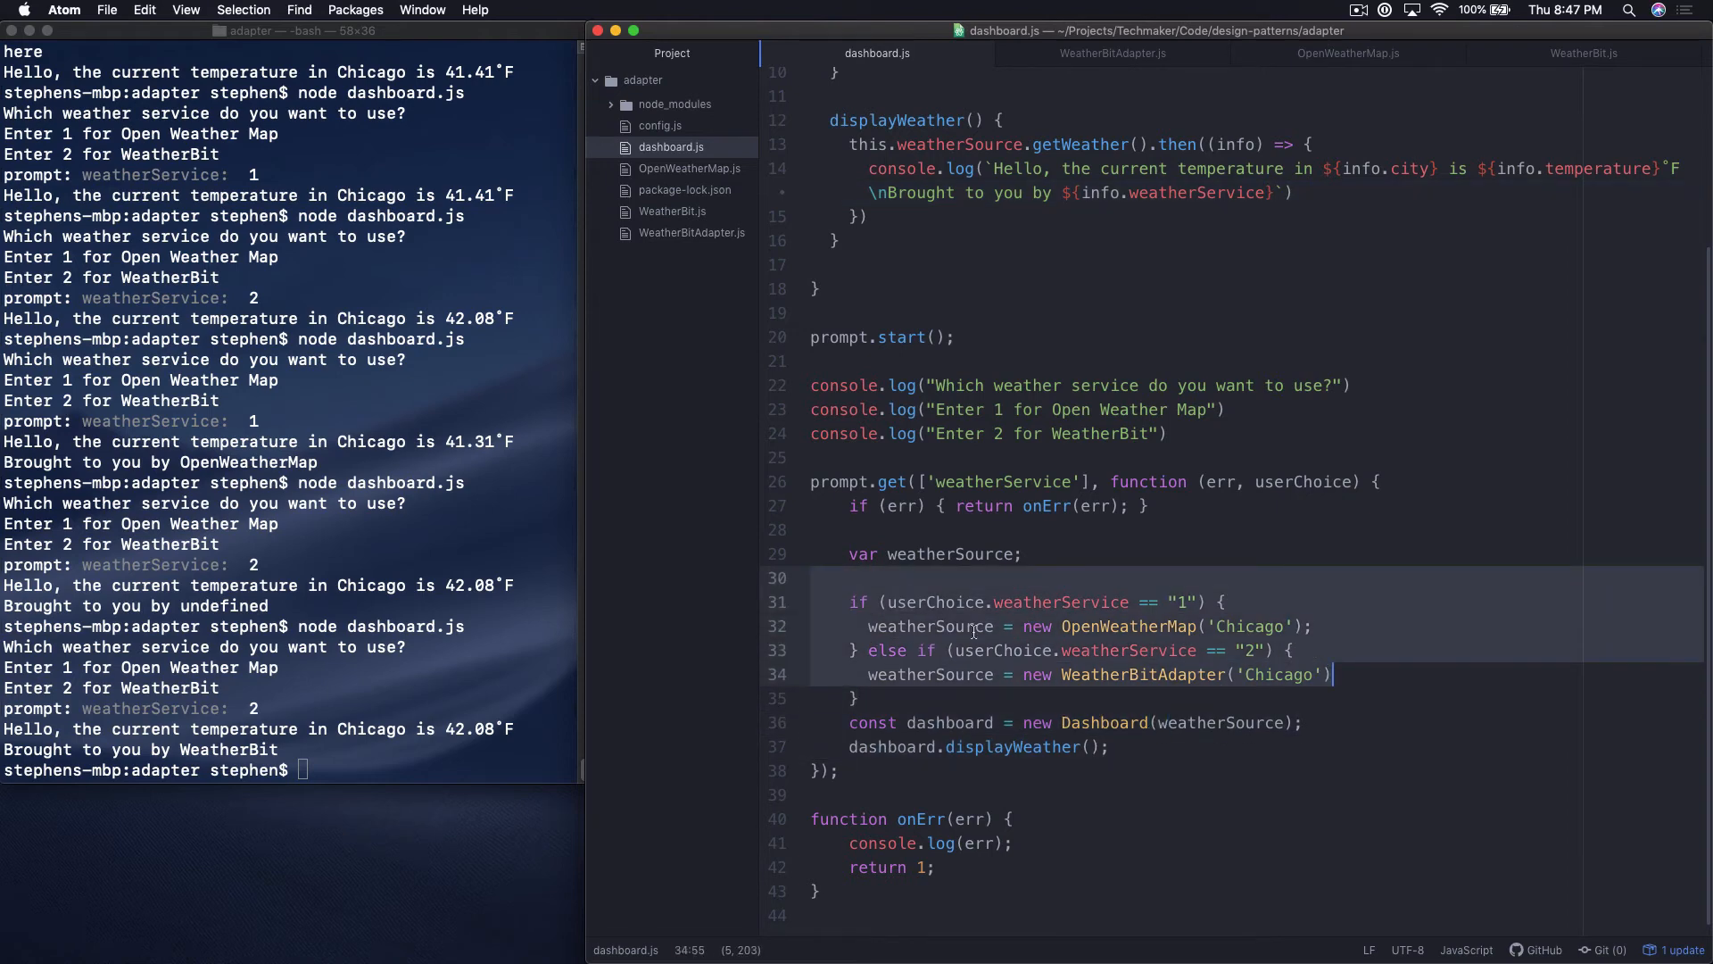
{"action": "left_click", "coordinate": [926, 673]}
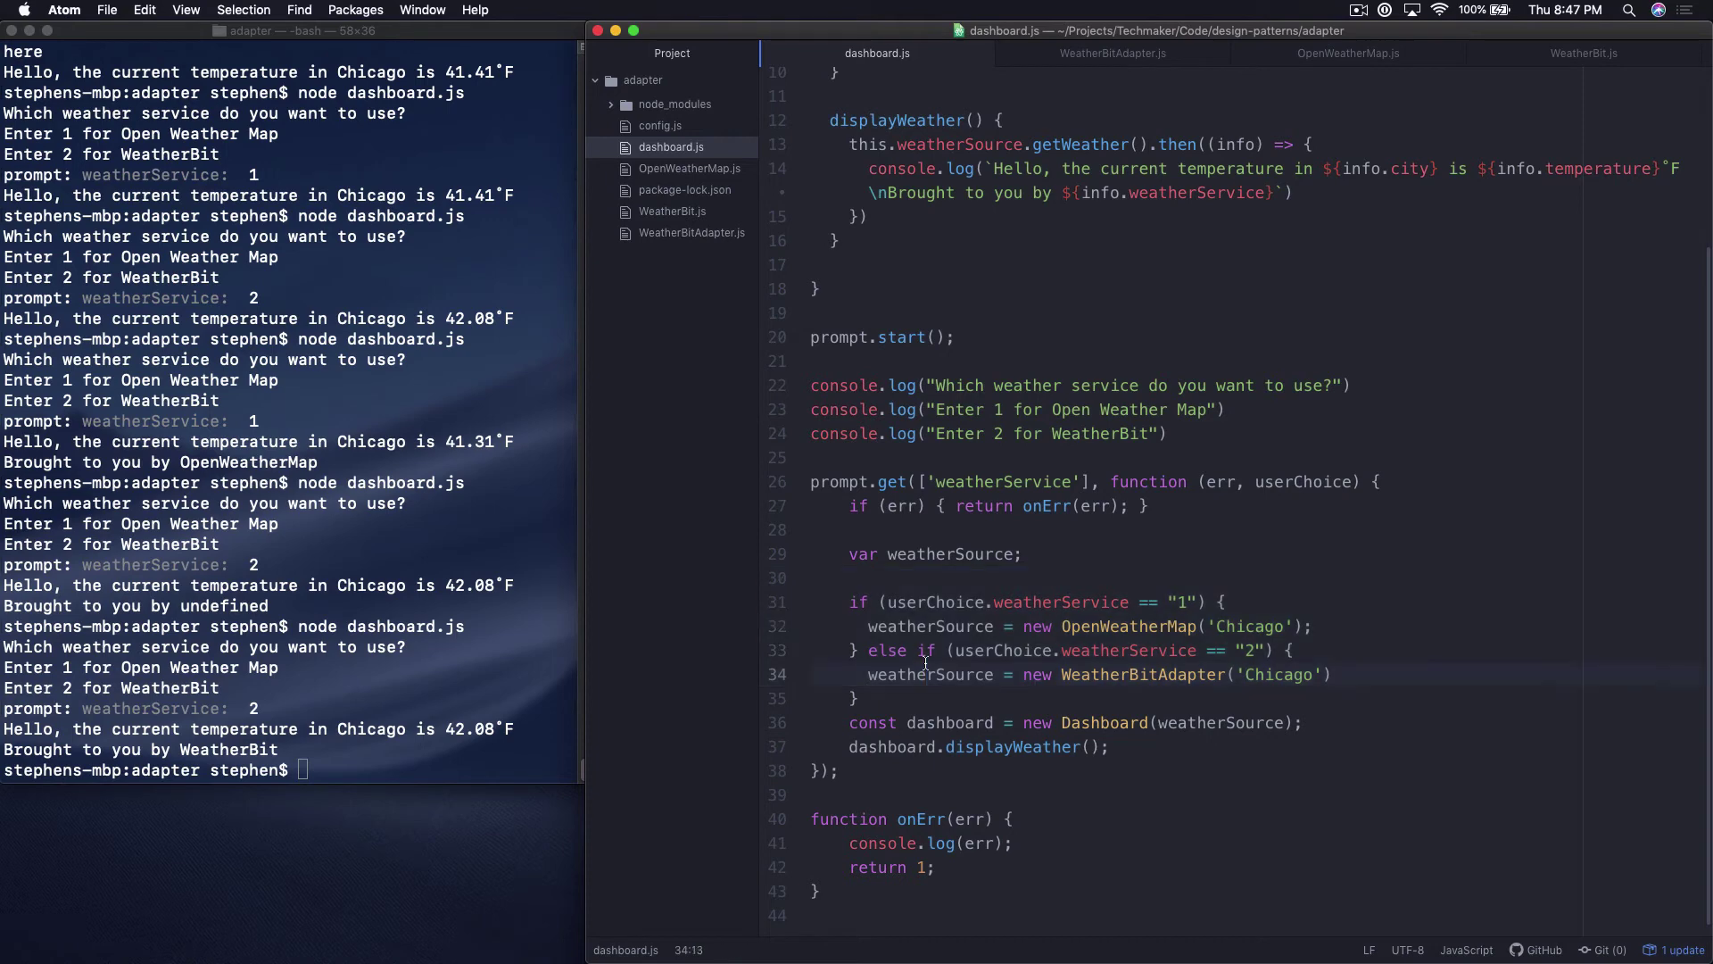
{"action": "left_click", "coordinate": [973, 649]}
{"action": "double_click", "coordinate": [1236, 719]}
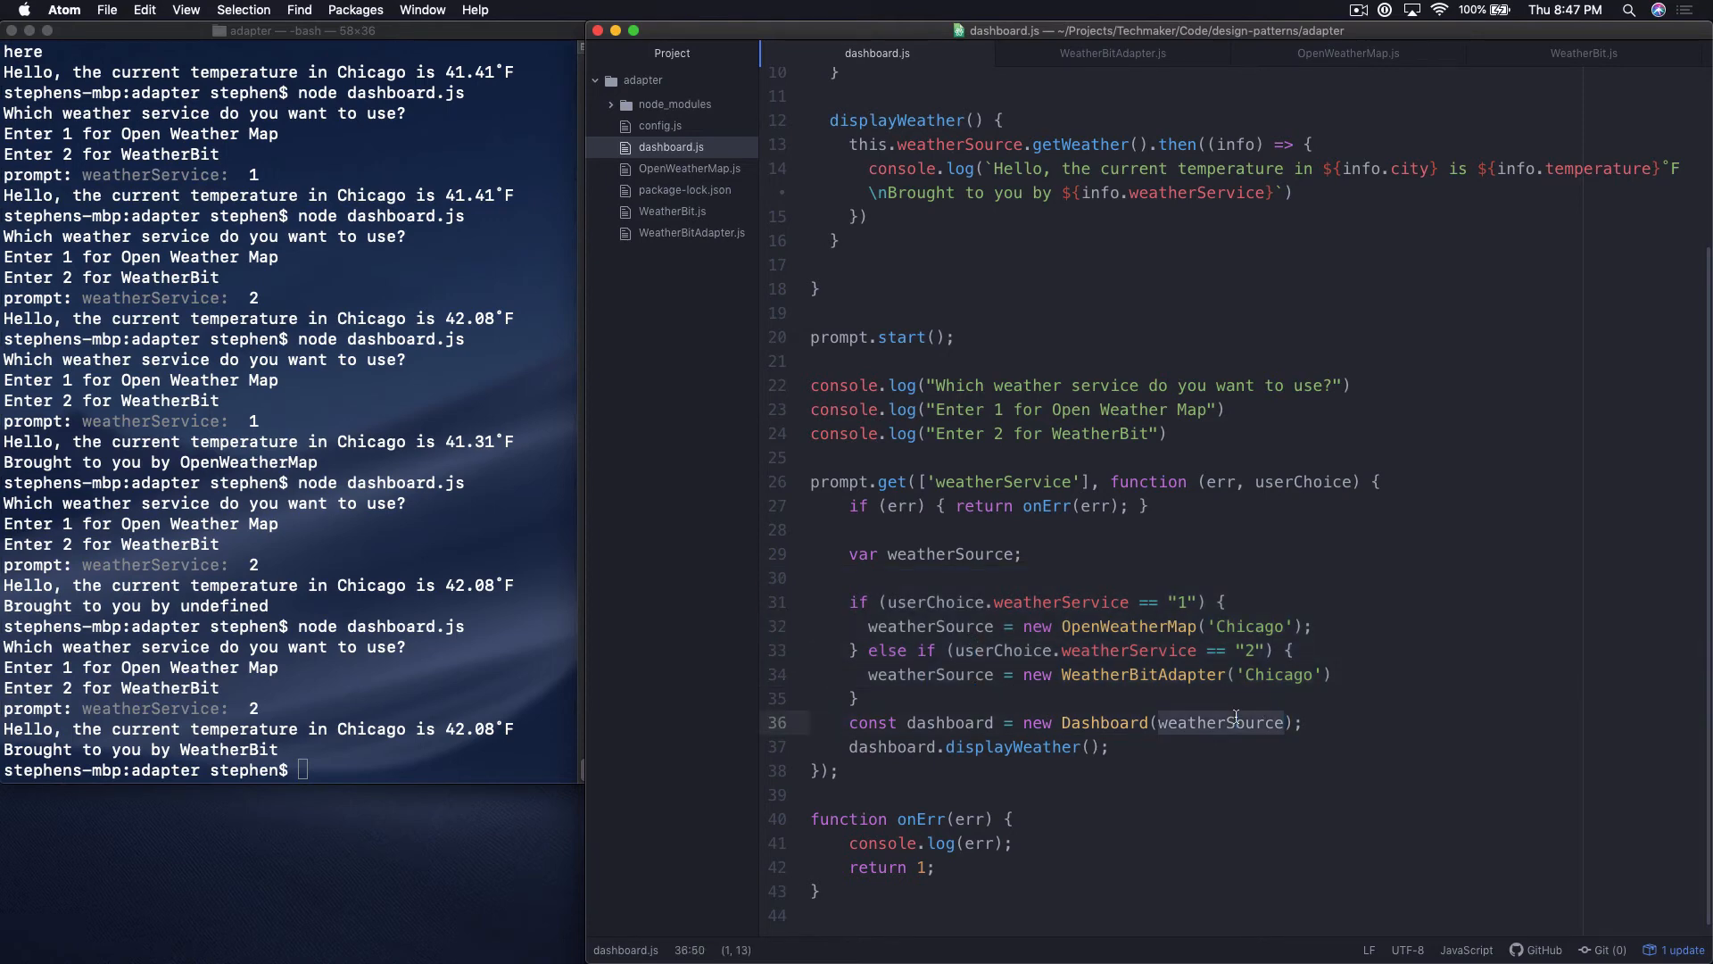
{"action": "type", "text": "new "}
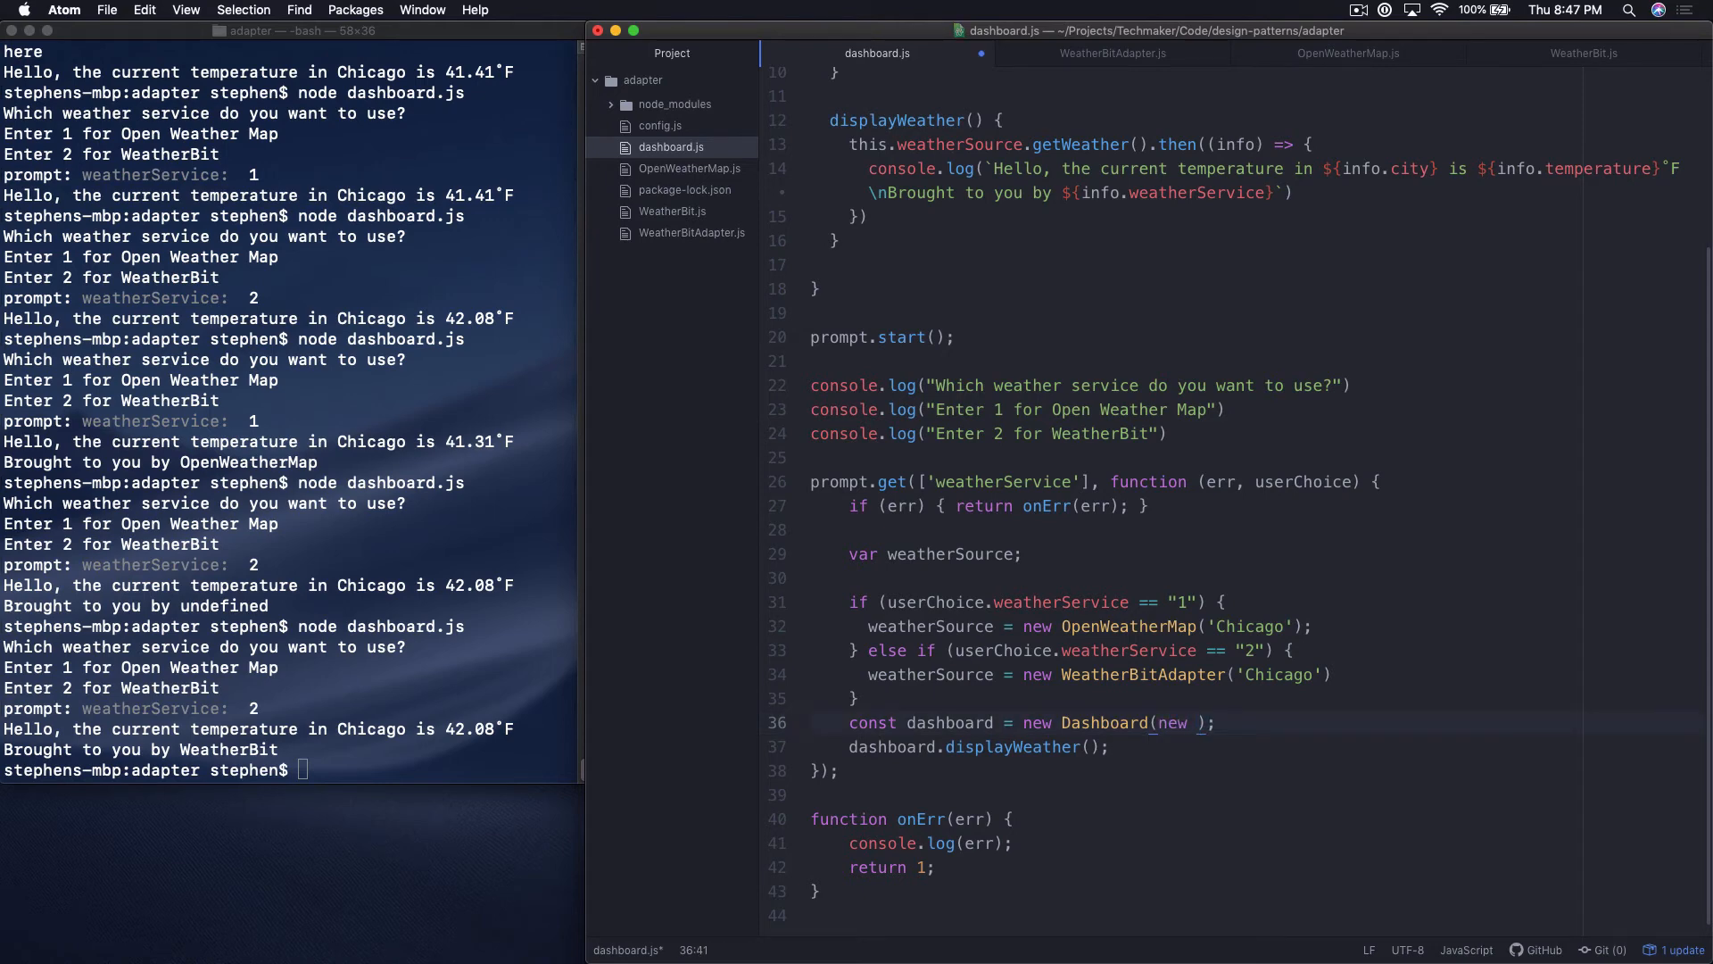
{"action": "type", "text": "WeatherServ"}
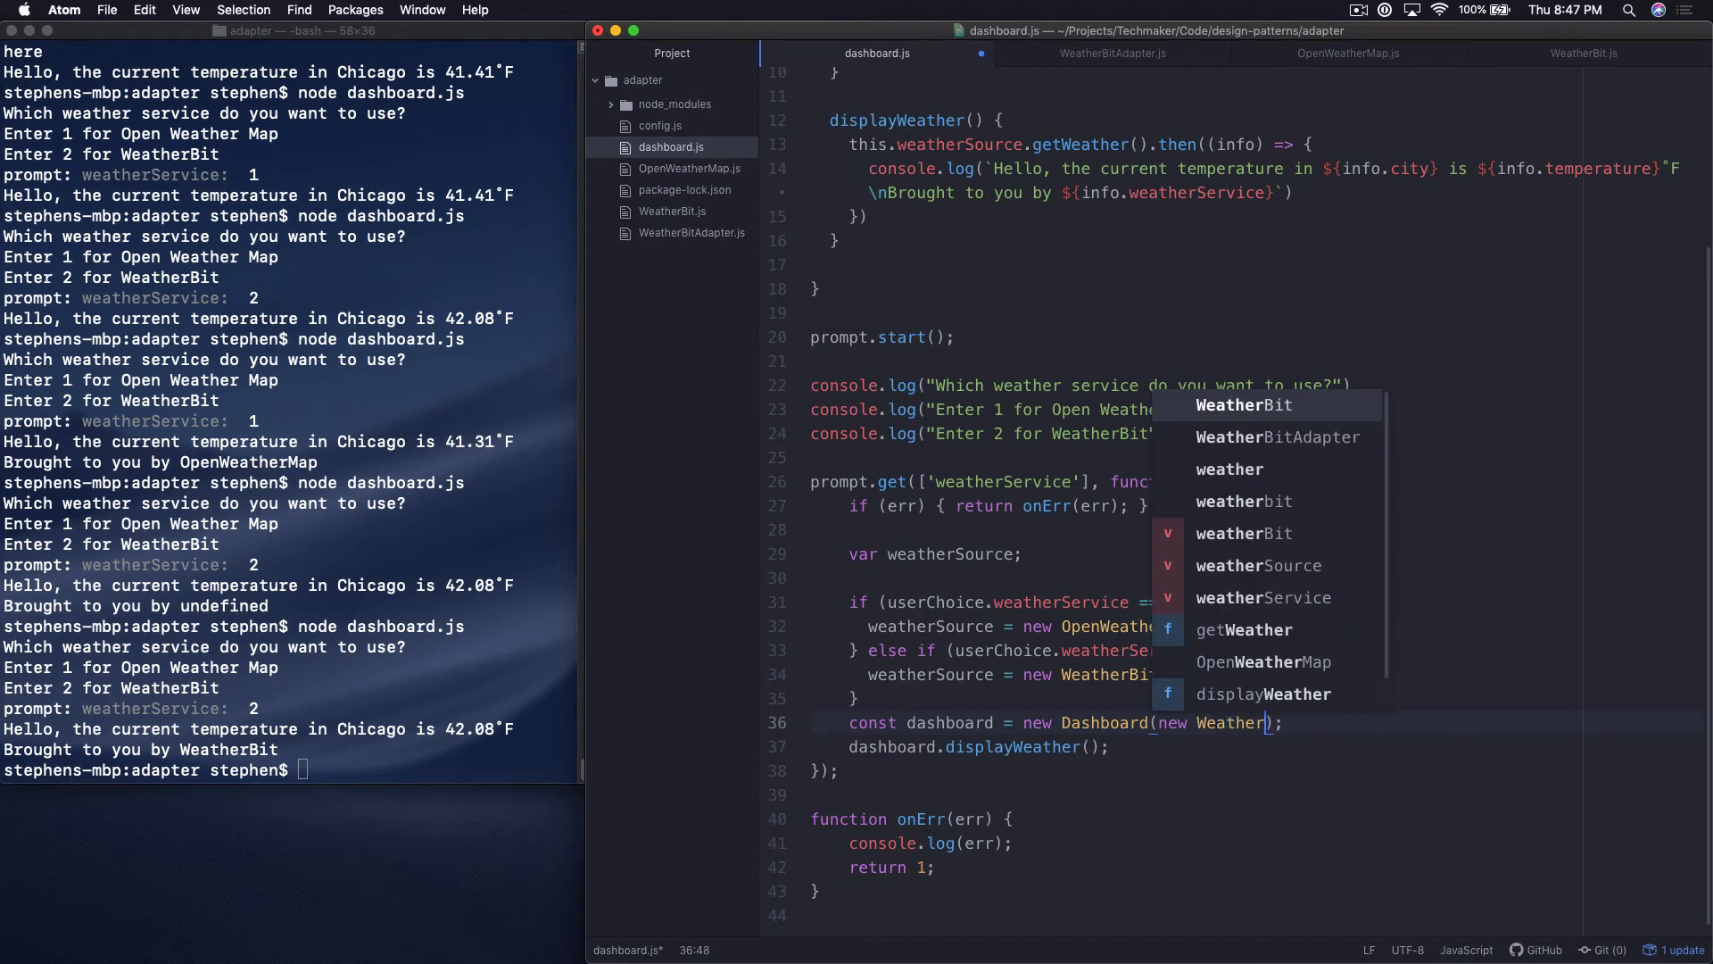
{"action": "type", "text": "ice.for"}
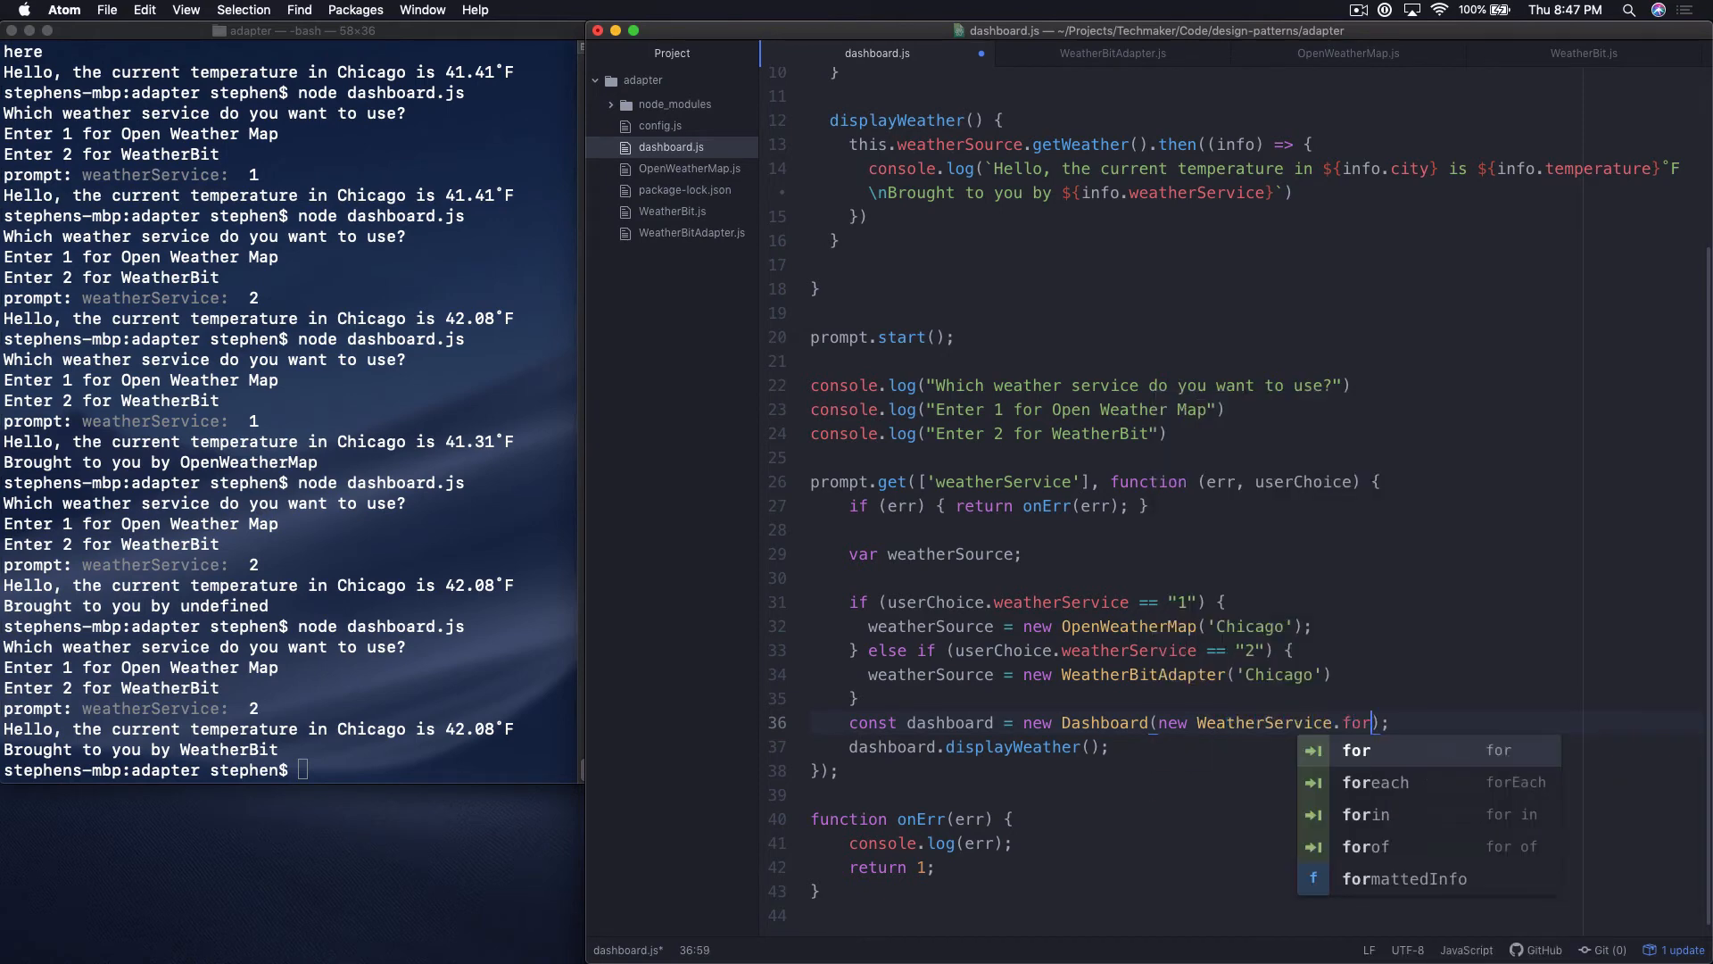
{"action": "type", "text": "("}
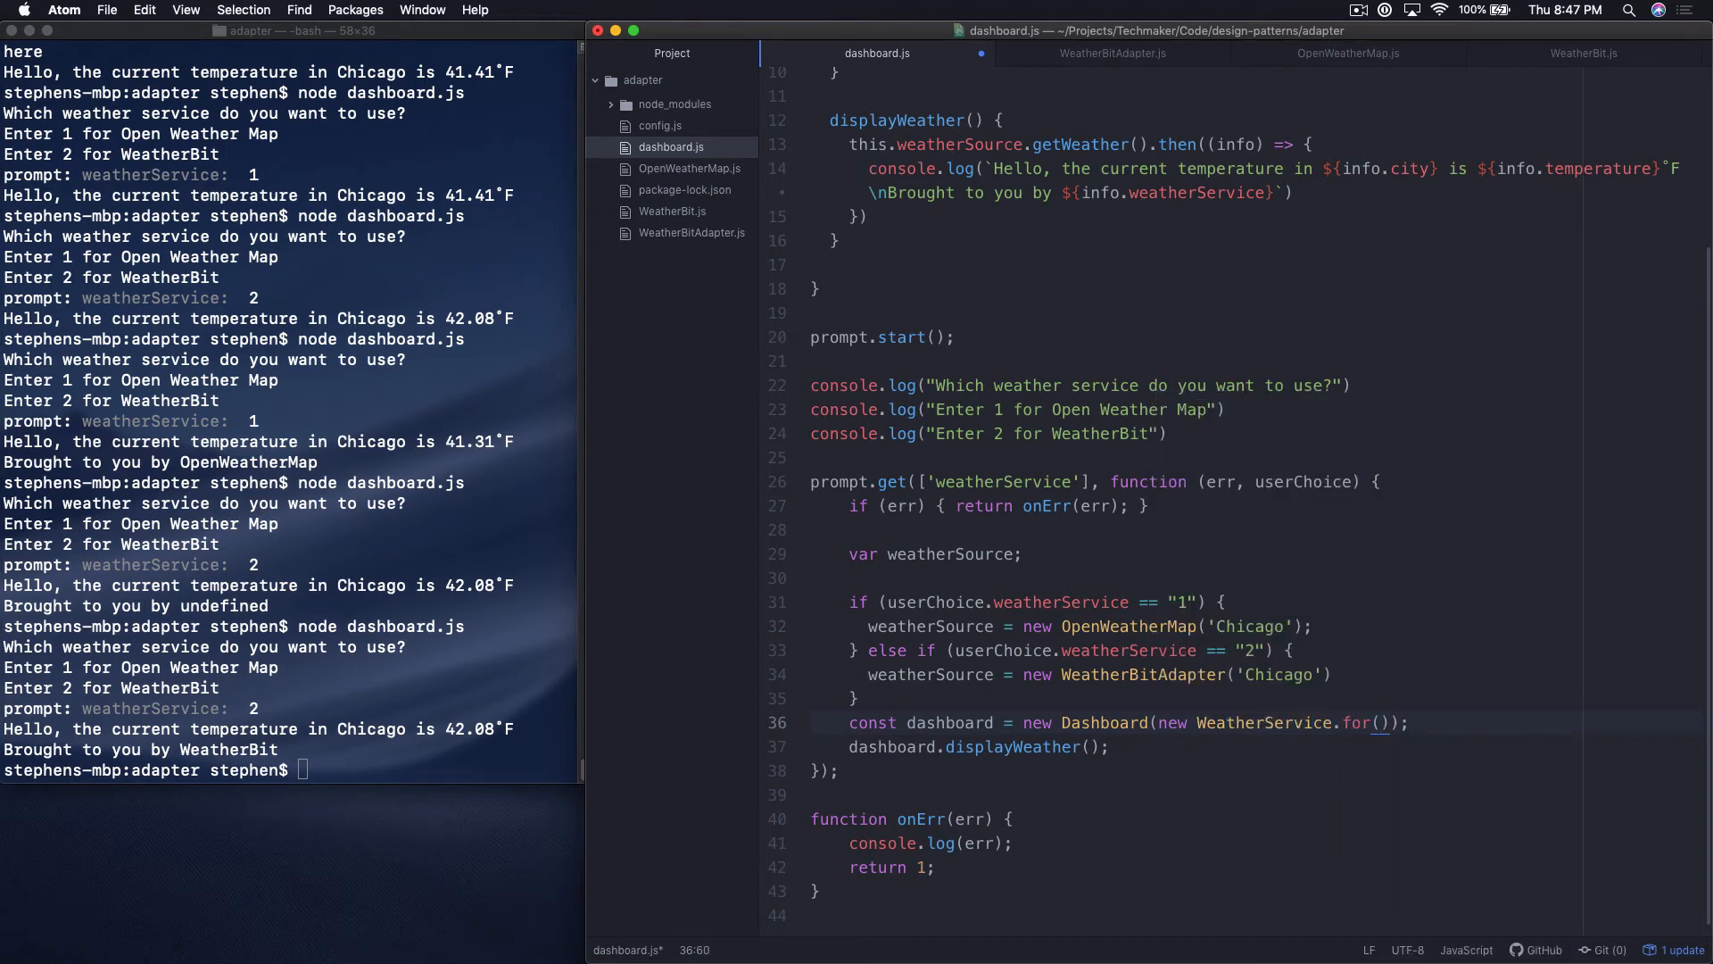
{"action": "type", "text": "user"}
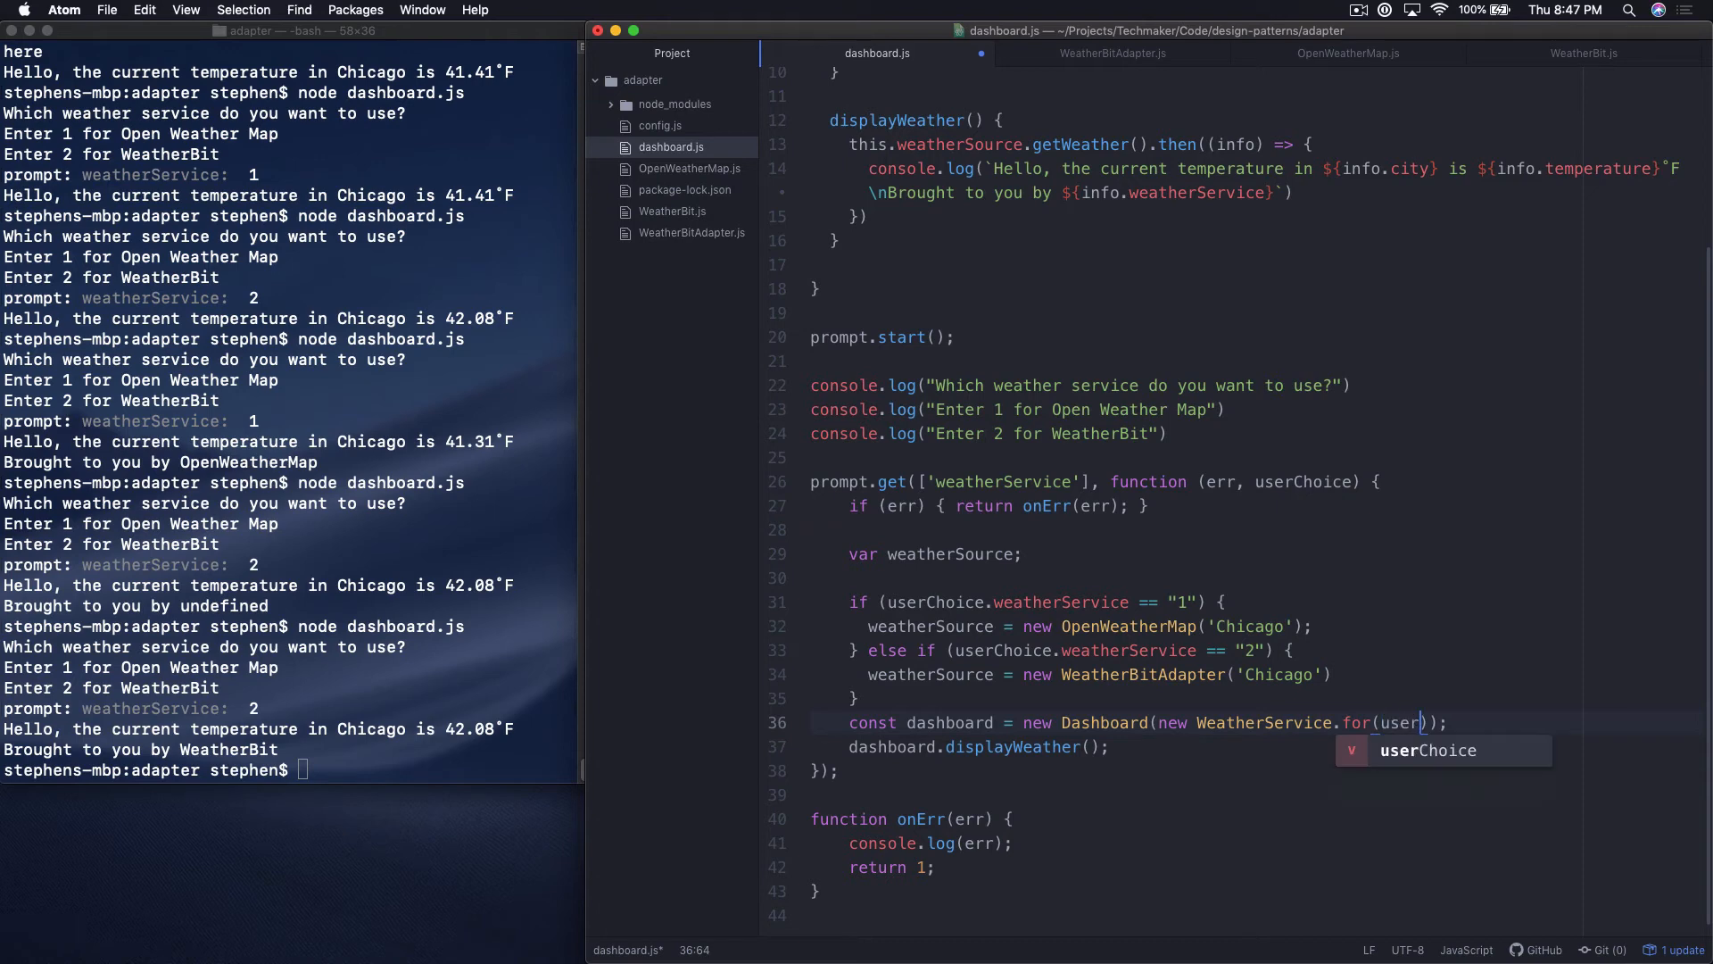
{"action": "key", "text": "Tab"}
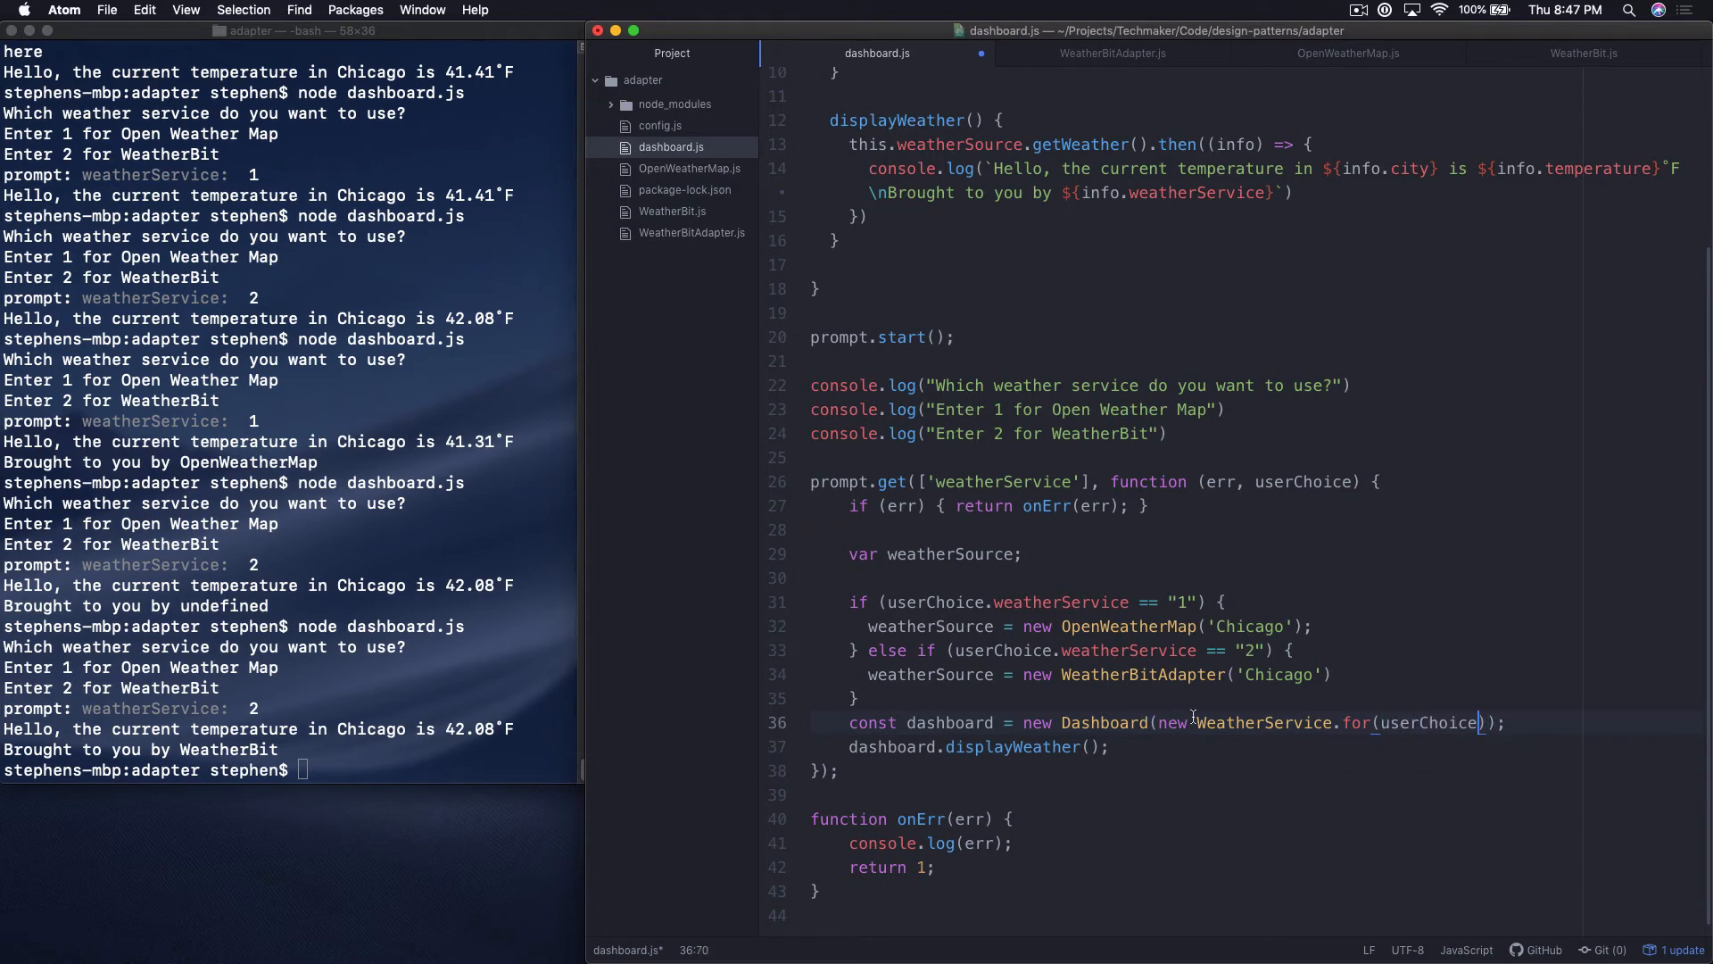
{"action": "key", "text": "BackSpace"}
{"action": "key", "text": "BackSpace"}
{"action": "key", "text": "BackSpace"}
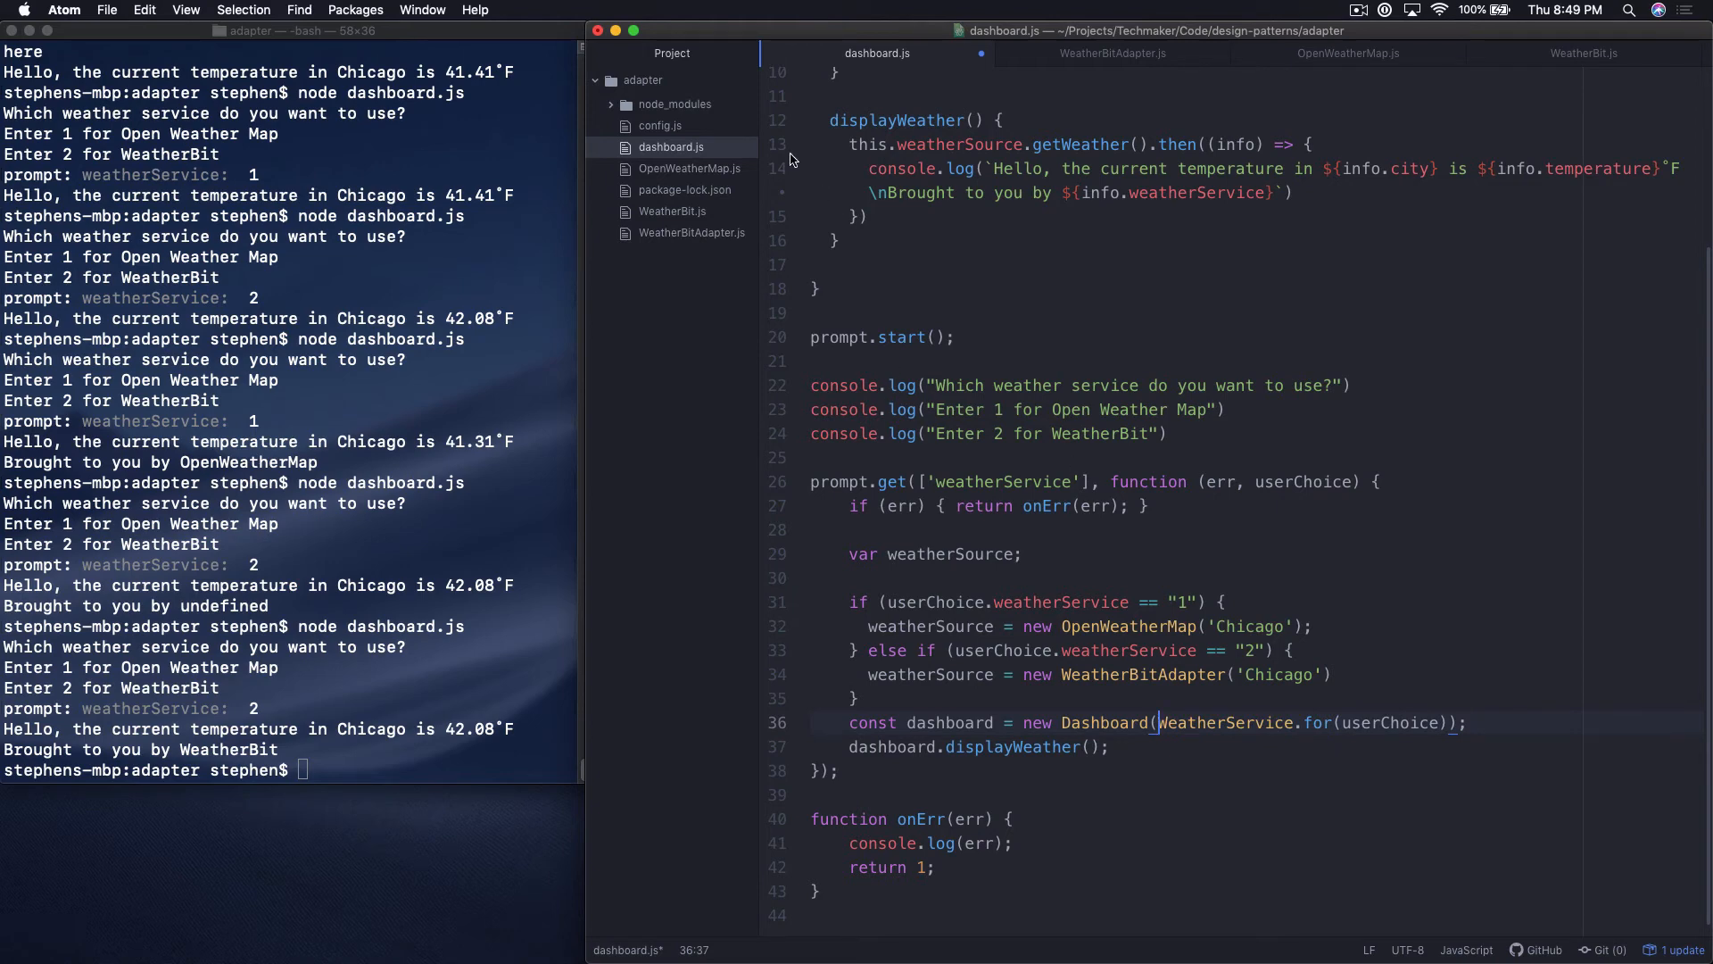
Create a new file named WeatherService.js in the adapter project folder.
{"action": "right_click", "coordinate": [648, 84]}
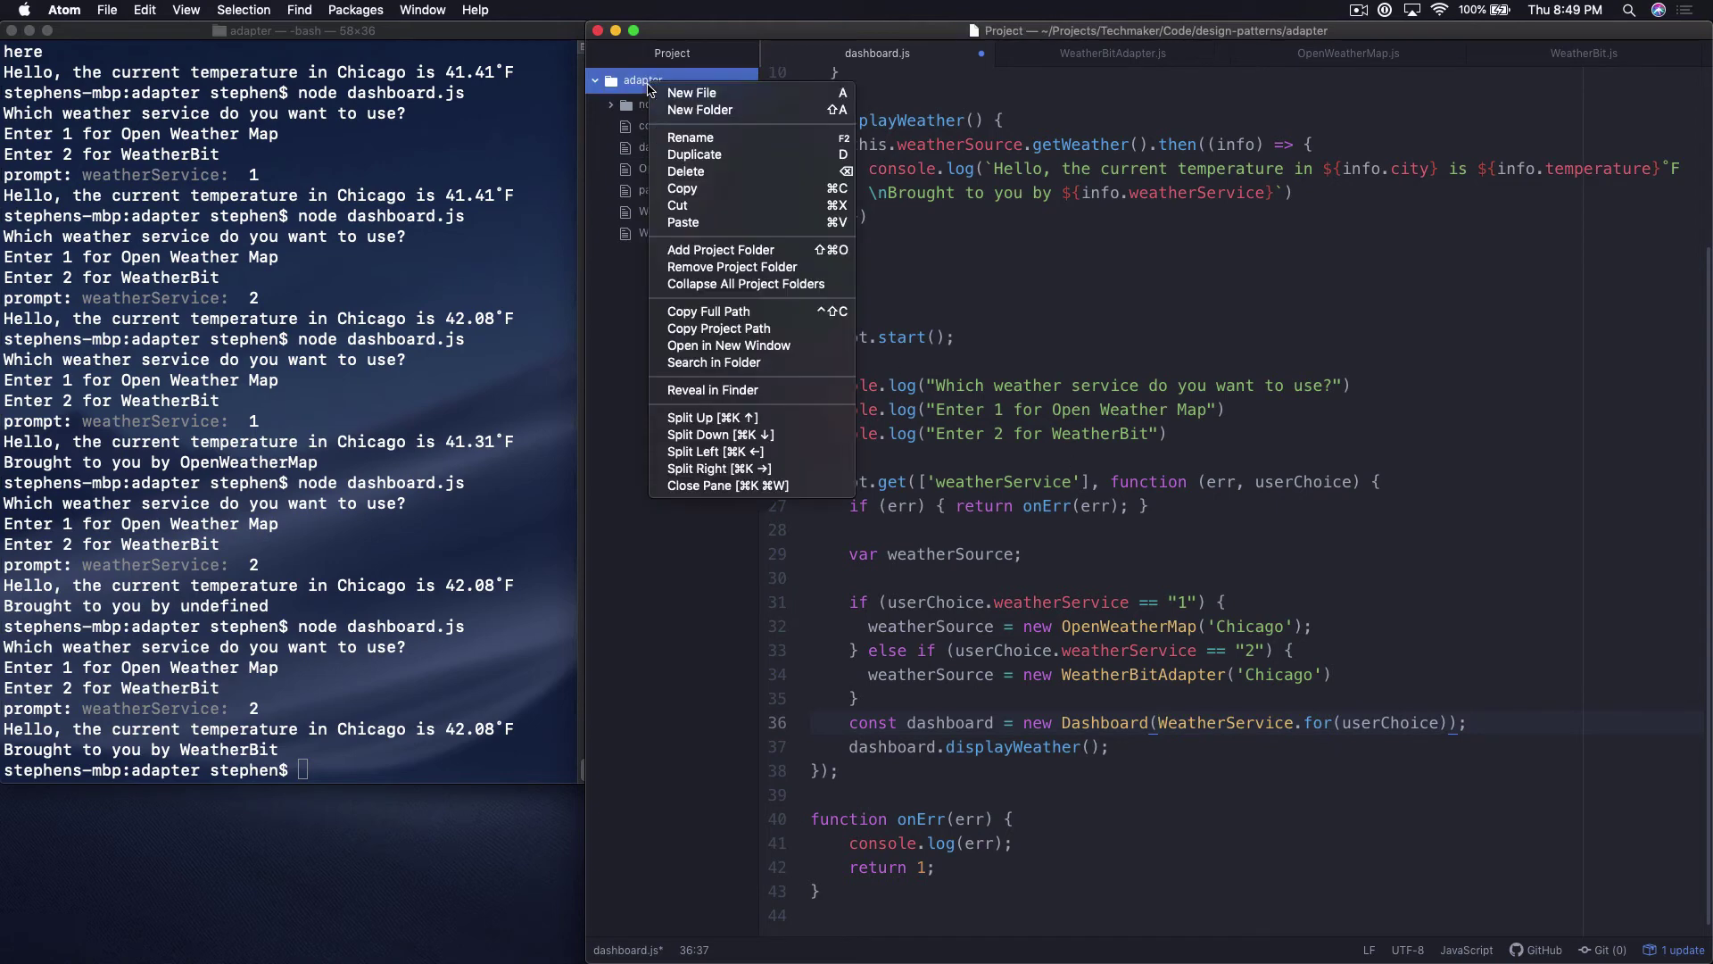
{"action": "left_click", "coordinate": [723, 96]}
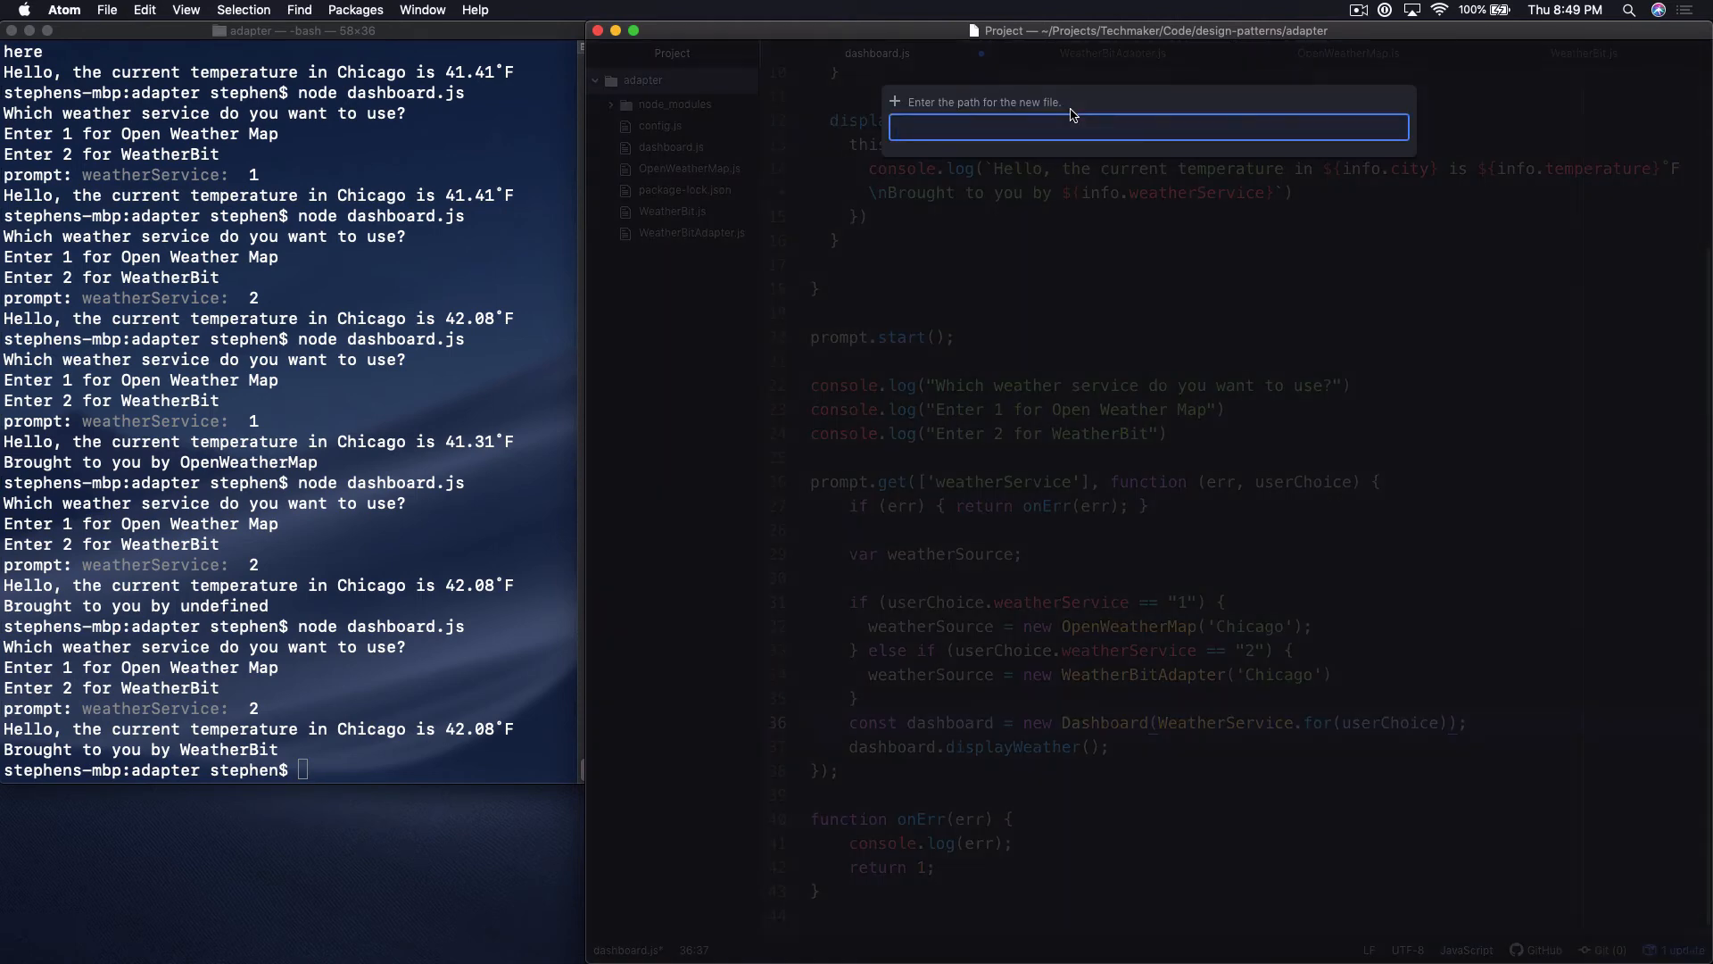
{"action": "type", "text": "WeatherServiceFactory"}
{"action": "key", "text": "BackSpace"}
{"action": "key", "text": "BackSpace"}
{"action": "key", "text": "BackSpace"}
{"action": "key", "text": "BackSpace"}
{"action": "key", "text": "BackSpace"}
{"action": "key", "text": "BackSpace"}
{"action": "key", "text": "BackSpace"}
{"action": "type", "text": ".js"}
{"action": "key", "text": "Return"}
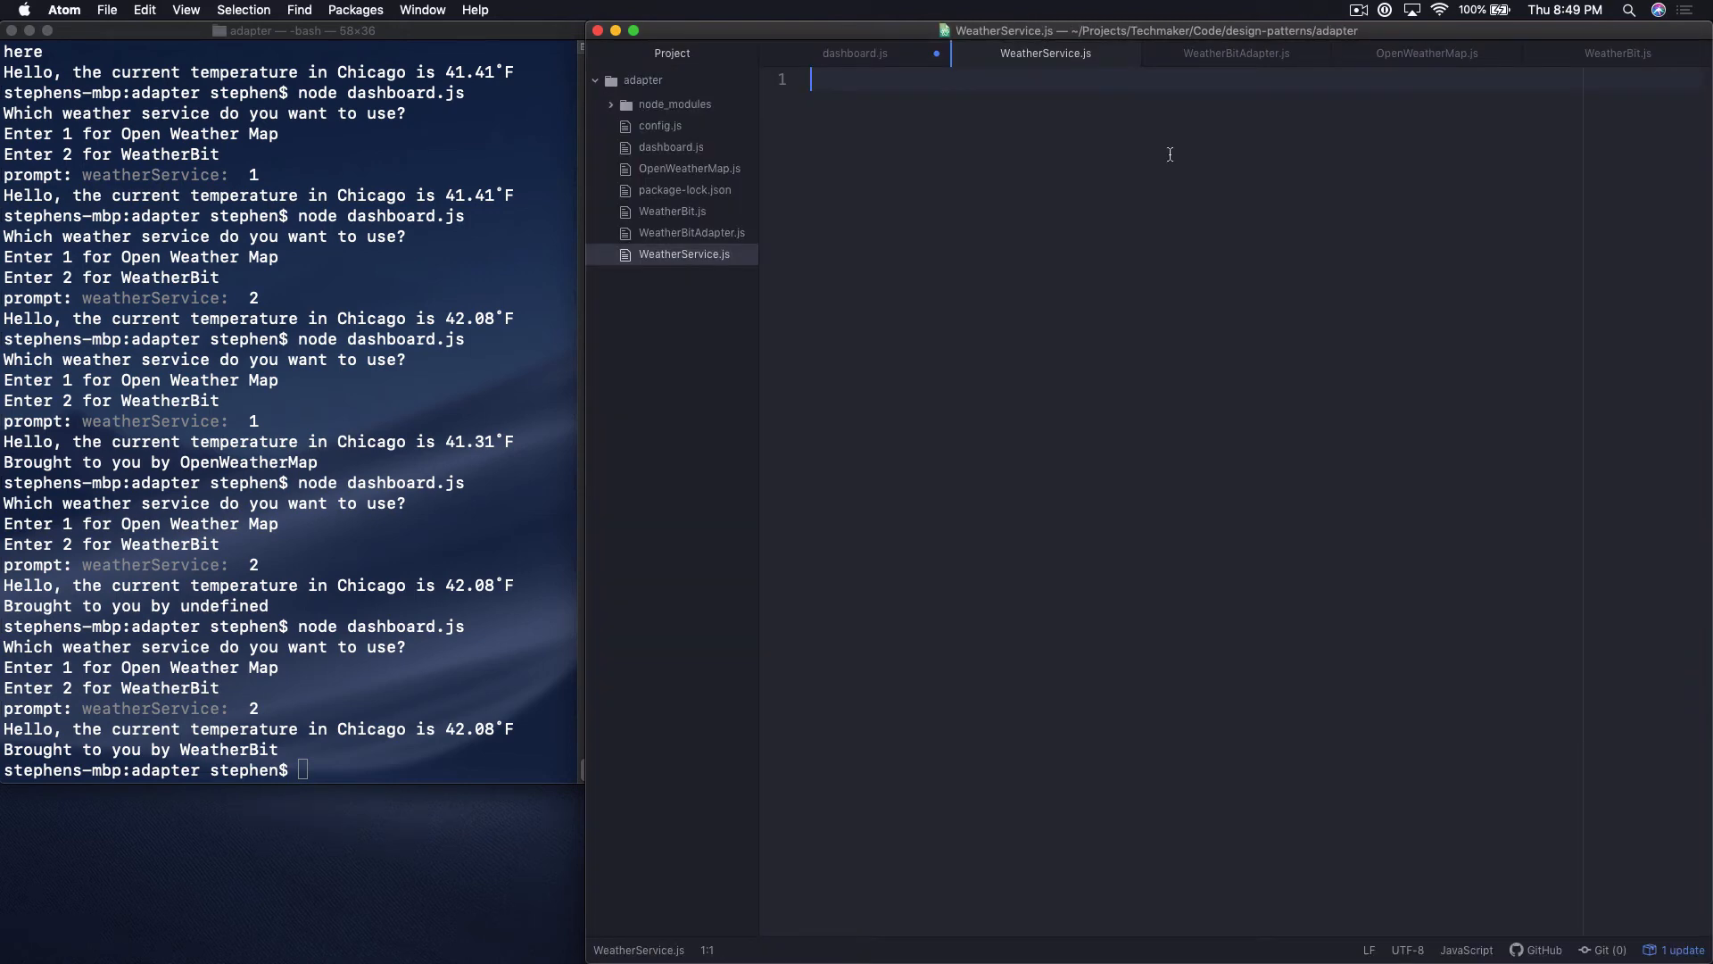
{"action": "type", "text": "class WeatherService "}
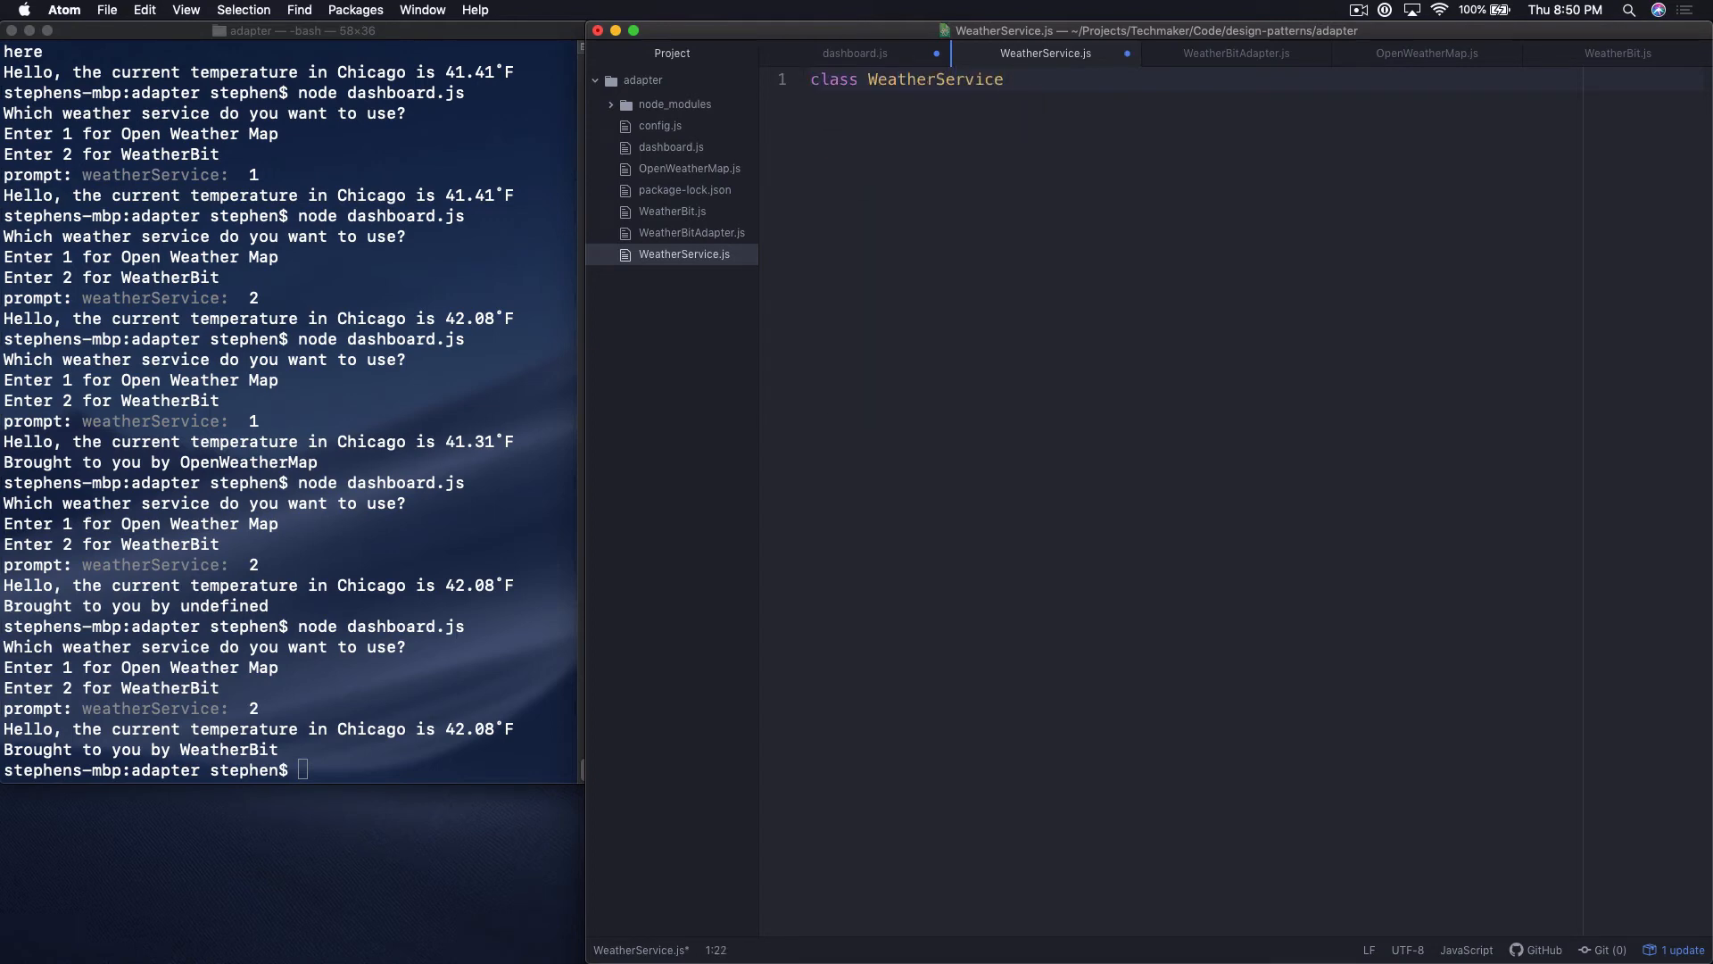
{"action": "type", "text": "{"}
Write a WeatherService class with an empty static for(userChoice) method.
{"action": "key", "text": "Return"}
{"action": "type", "text": "swatic met"}
{"action": "key", "text": "BackSpace"}
{"action": "key", "text": "BackSpace"}
{"action": "key", "text": "BackSpace"}
{"action": "type", "text": "for"}
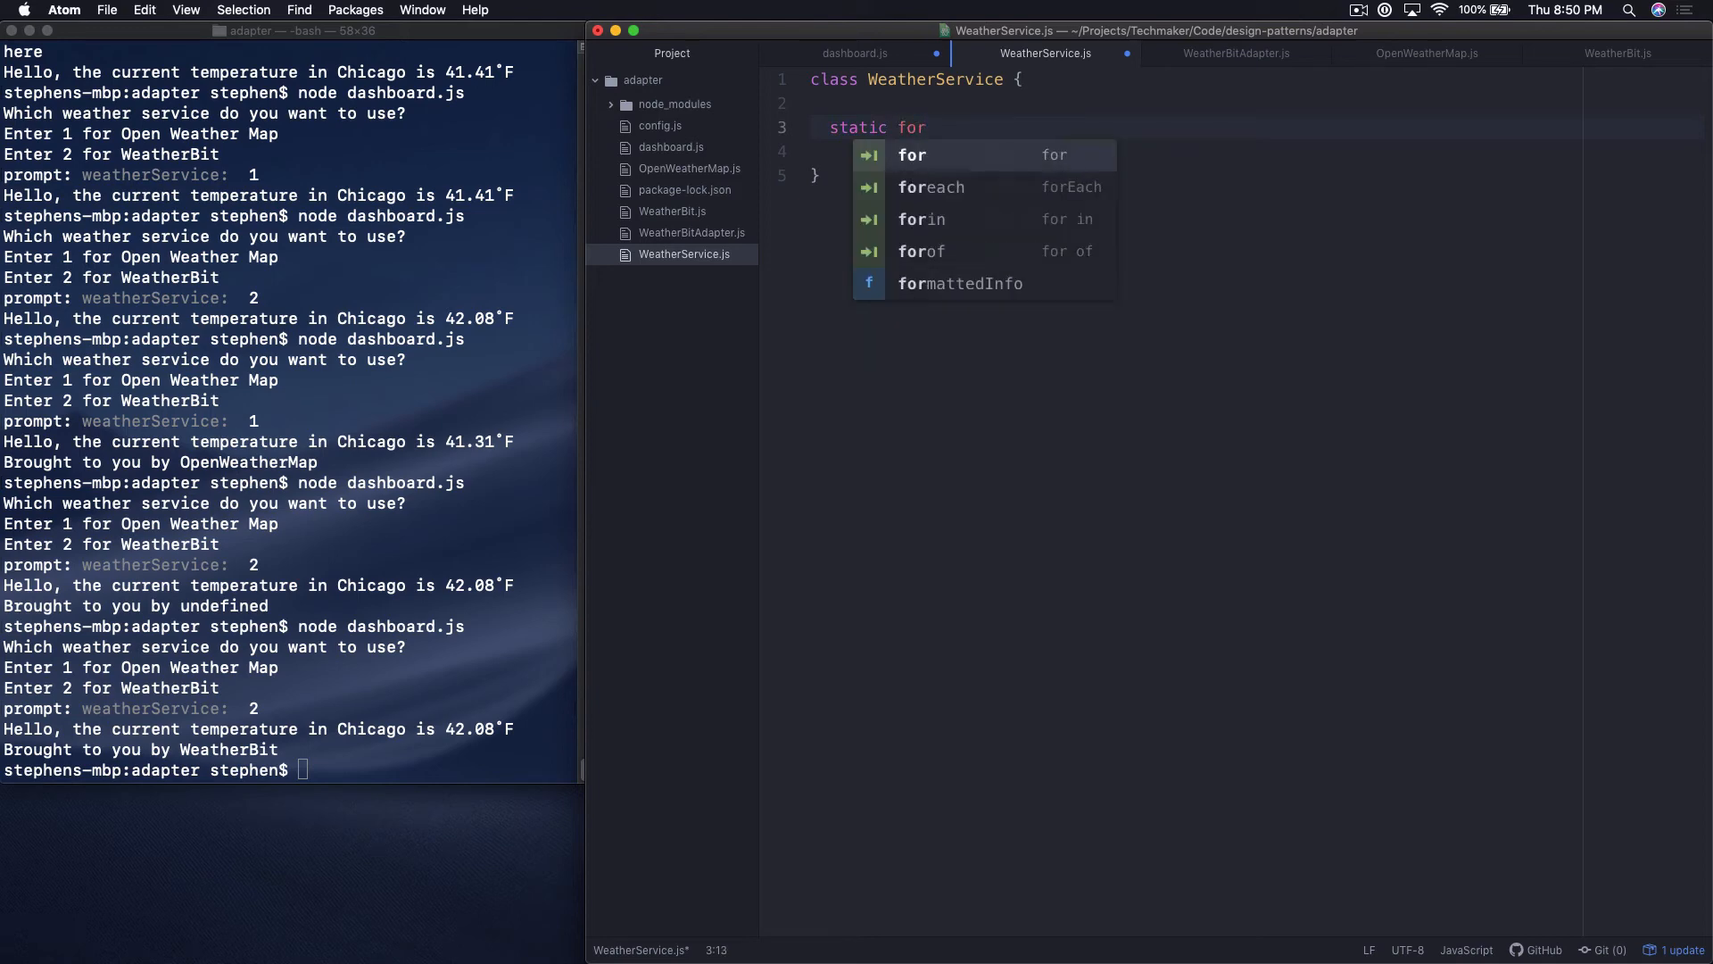
{"action": "type", "text": "(userChoice) "}
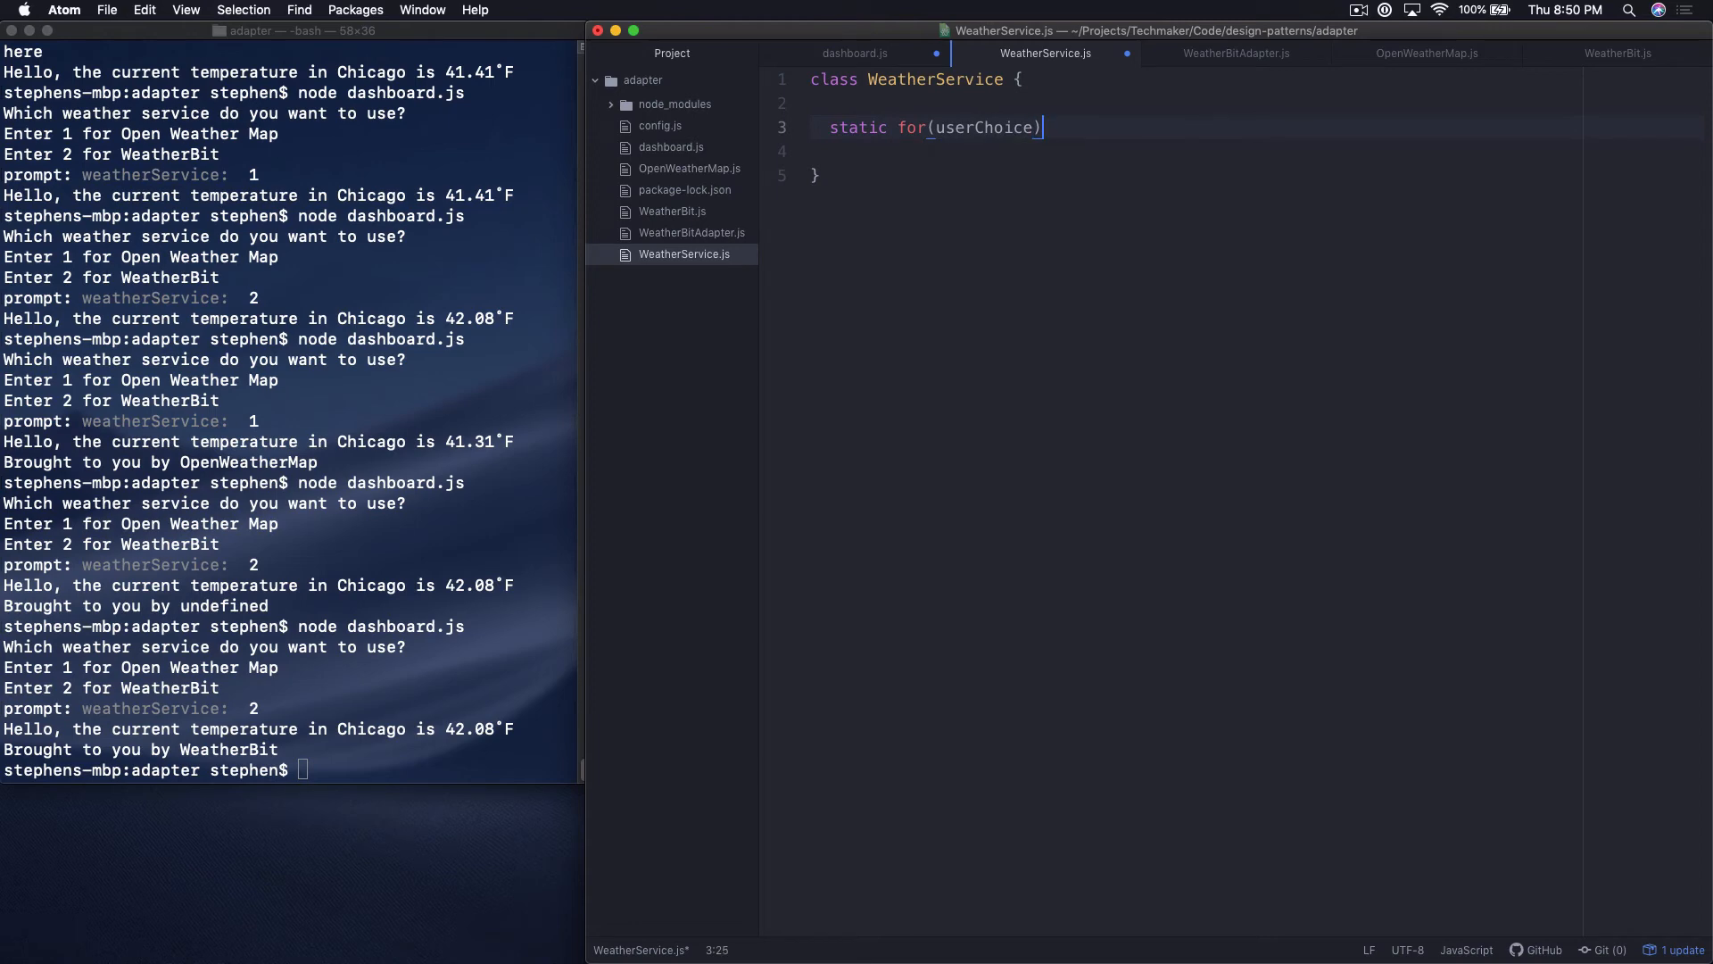
{"action": "type", "text": "{"}
{"action": "key", "text": "Return"}
Cut the weatherSource declaration and adapter-choosing if/else out of dashboard.js, removing leftover blank lines.
{"action": "key", "text": "ctrl+shift+Tab"}
{"action": "key", "text": "Up"}
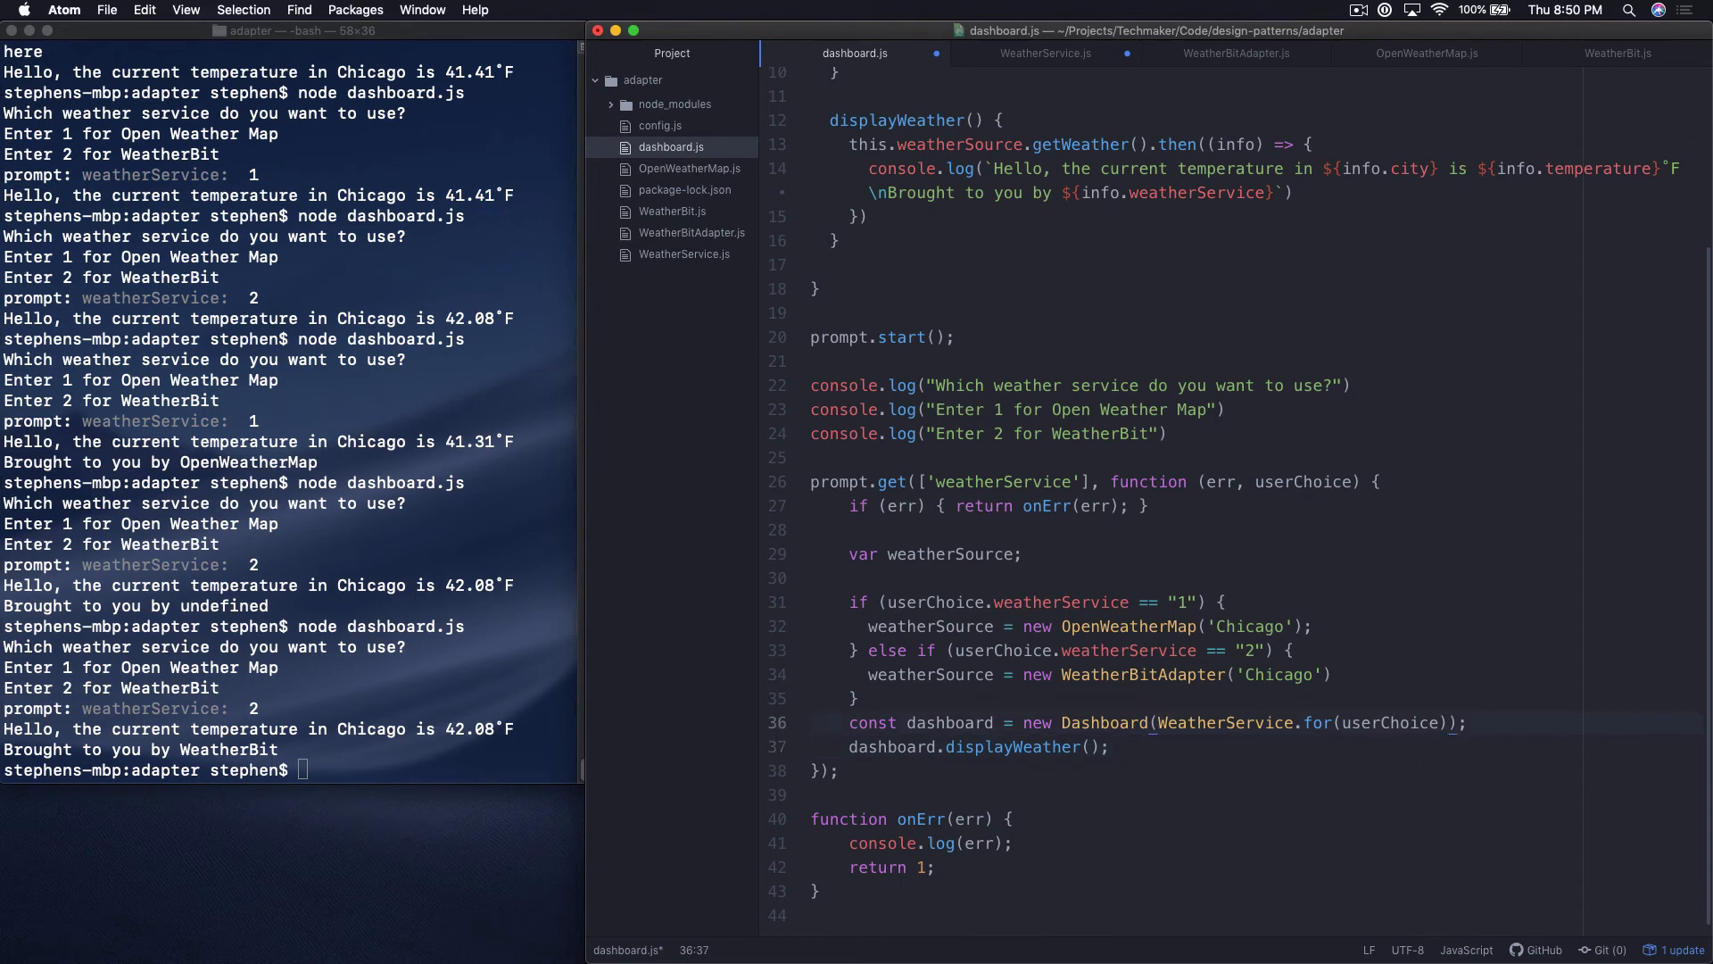
{"action": "key", "text": "Up"}
{"action": "key", "text": "shift+Down"}
{"action": "key", "text": "shift+Down"}
{"action": "key", "text": "shift+Down"}
{"action": "key", "text": "shift+Down"}
{"action": "key", "text": "Up"}
{"action": "key", "text": "Up"}
{"action": "key", "text": "Up"}
{"action": "key", "text": "shift+Down"}
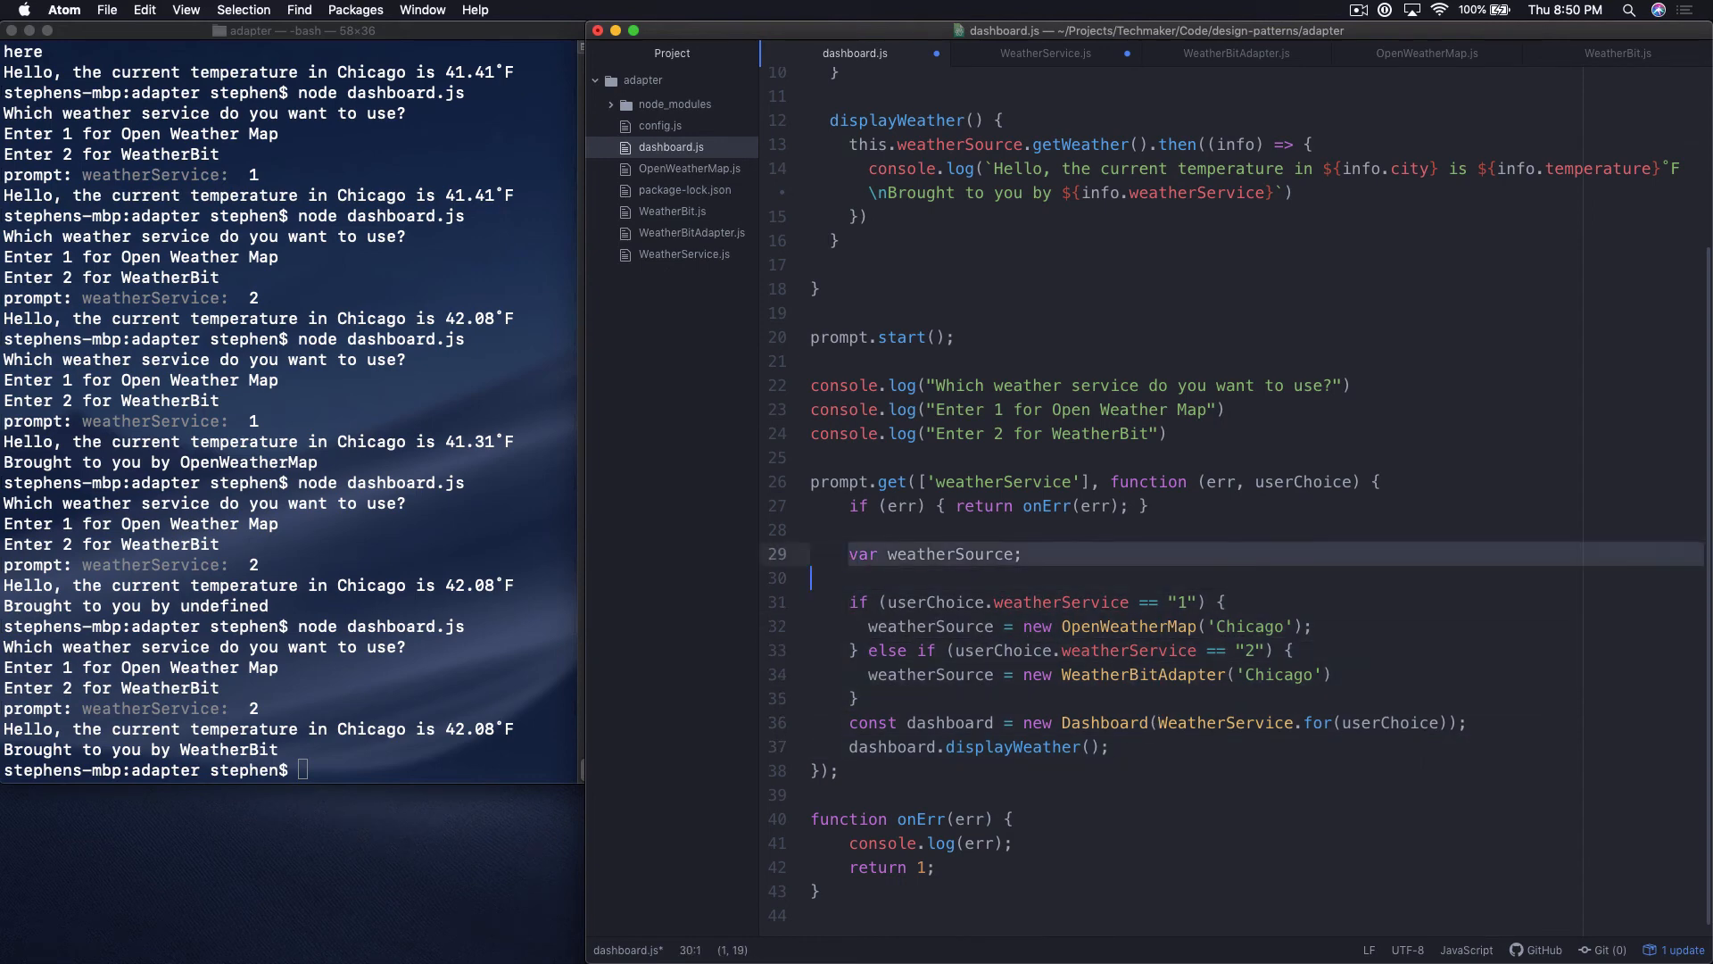
{"action": "key", "text": "shift+Down"}
{"action": "key", "text": "shift+Down"}
{"action": "key", "text": "shift+Down"}
{"action": "key", "text": "shift+Down"}
{"action": "key", "text": "shift+Down"}
{"action": "key", "text": "shift+End"}
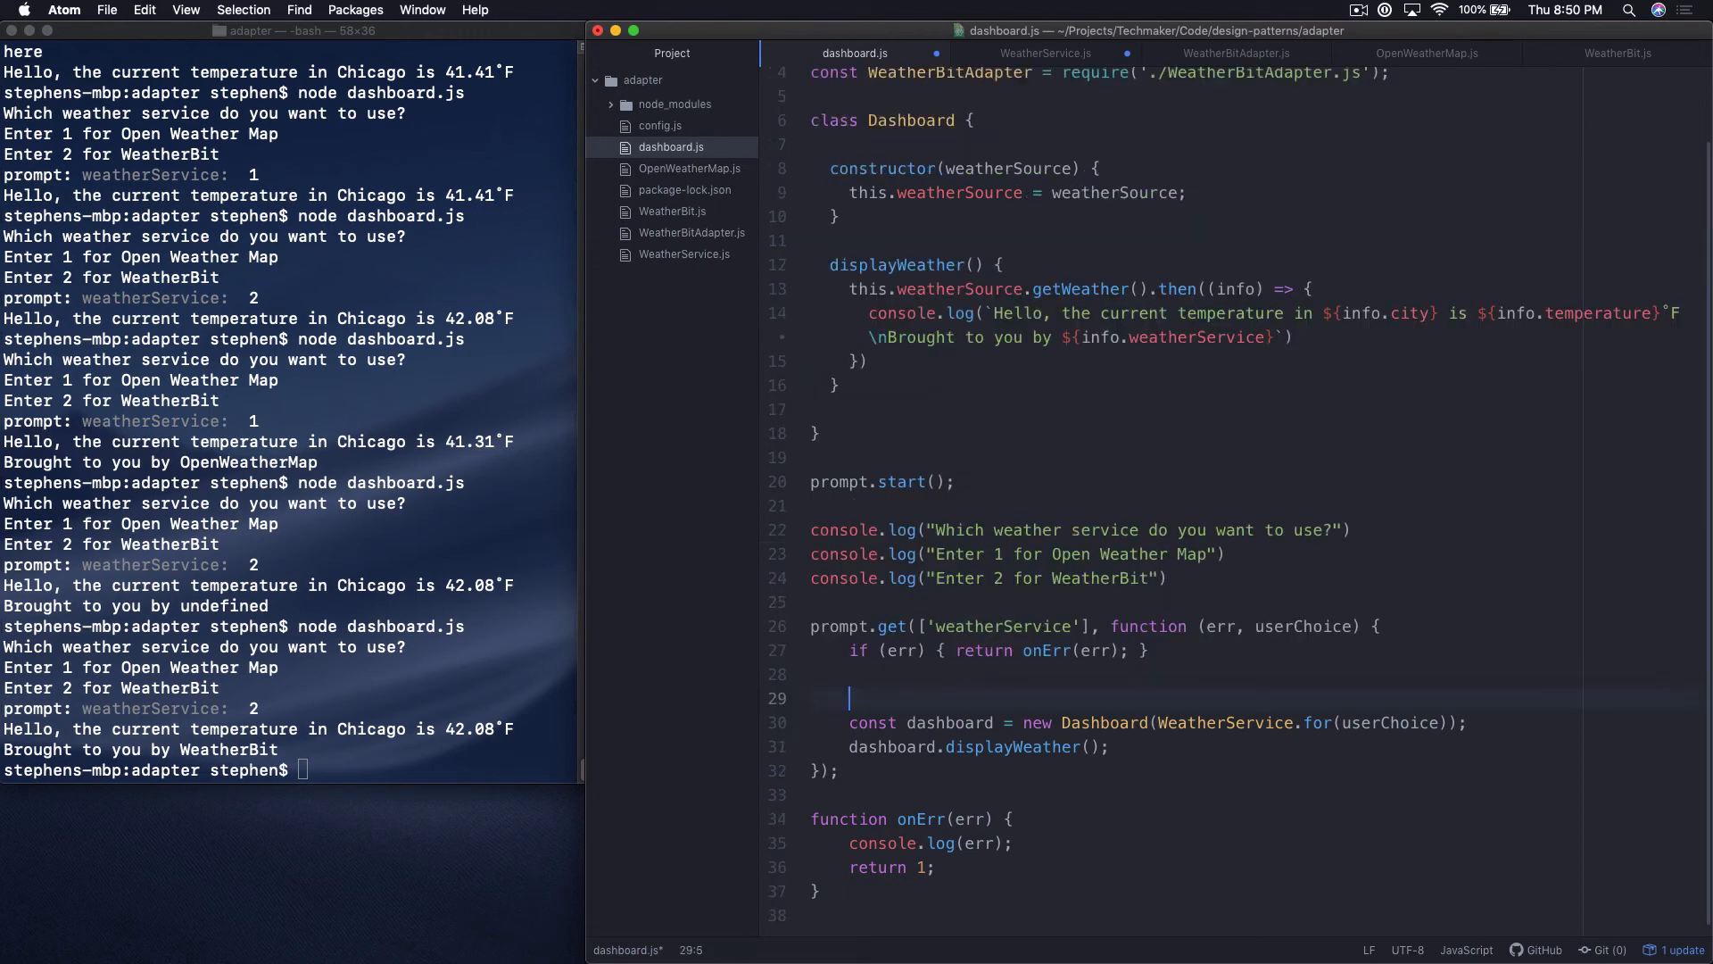
{"action": "key", "text": "super+x"}
{"action": "key", "text": "ctrl+shift+k"}
{"action": "key", "text": "ctrl+shift+k"}
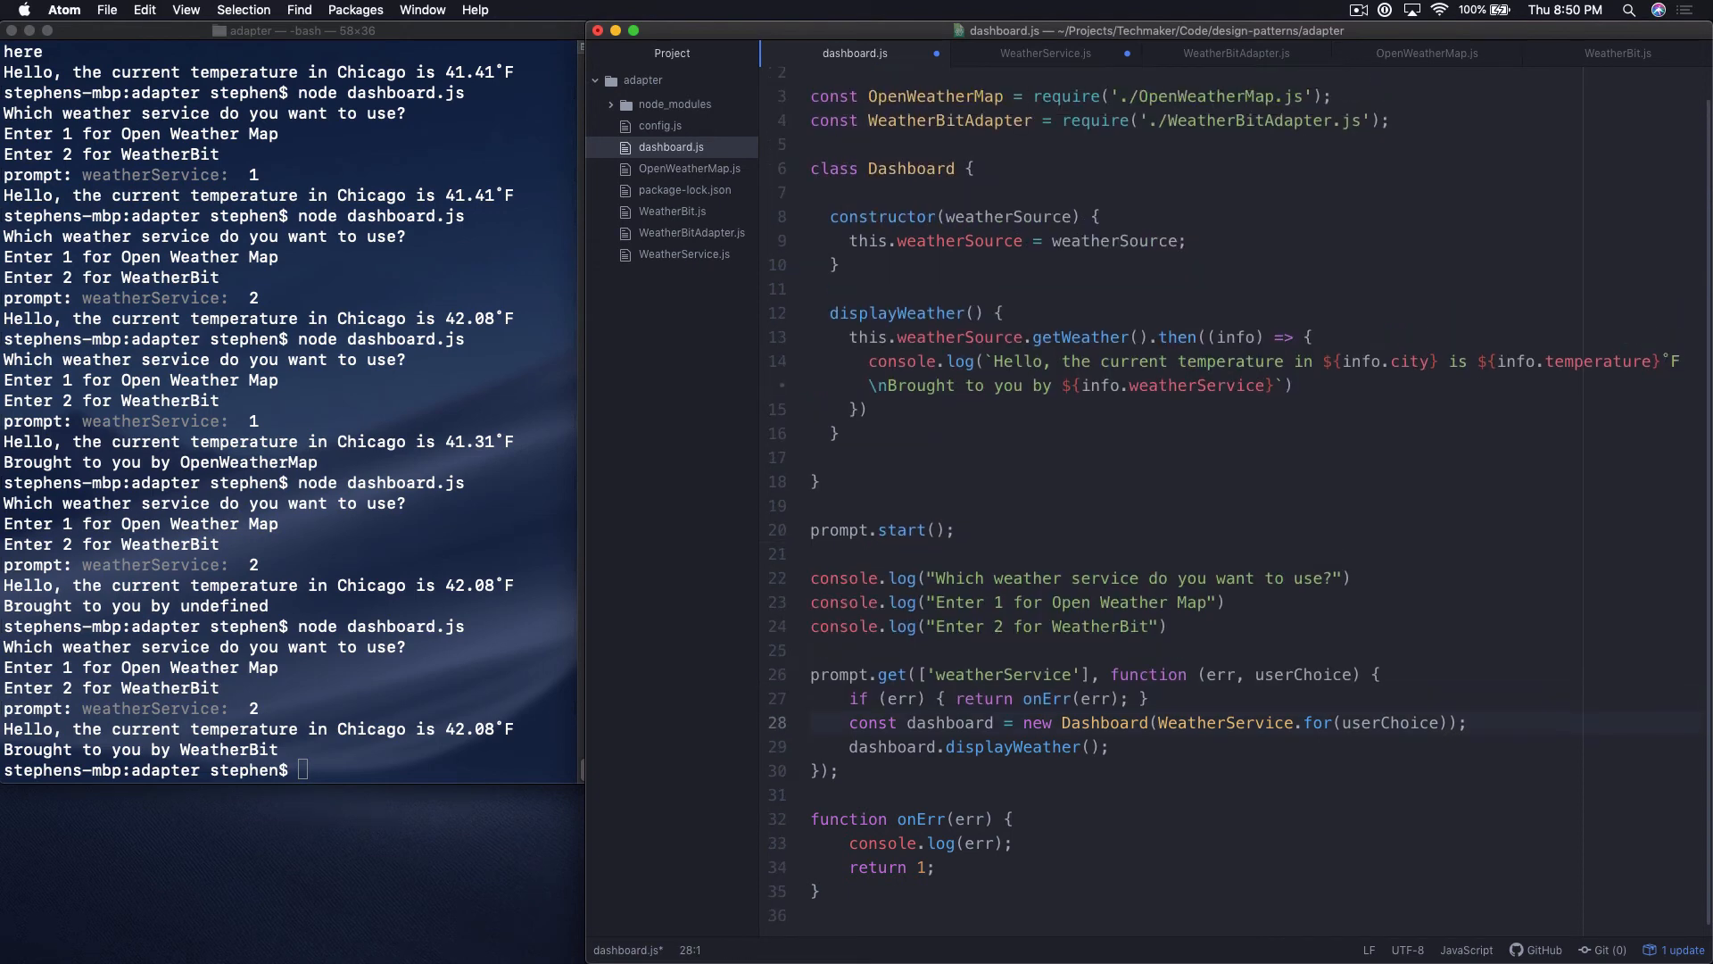
Paste the block into WeatherService.for, add return weatherService;, tidy the blank line and save.
{"action": "key", "text": "ctrl+Tab"}
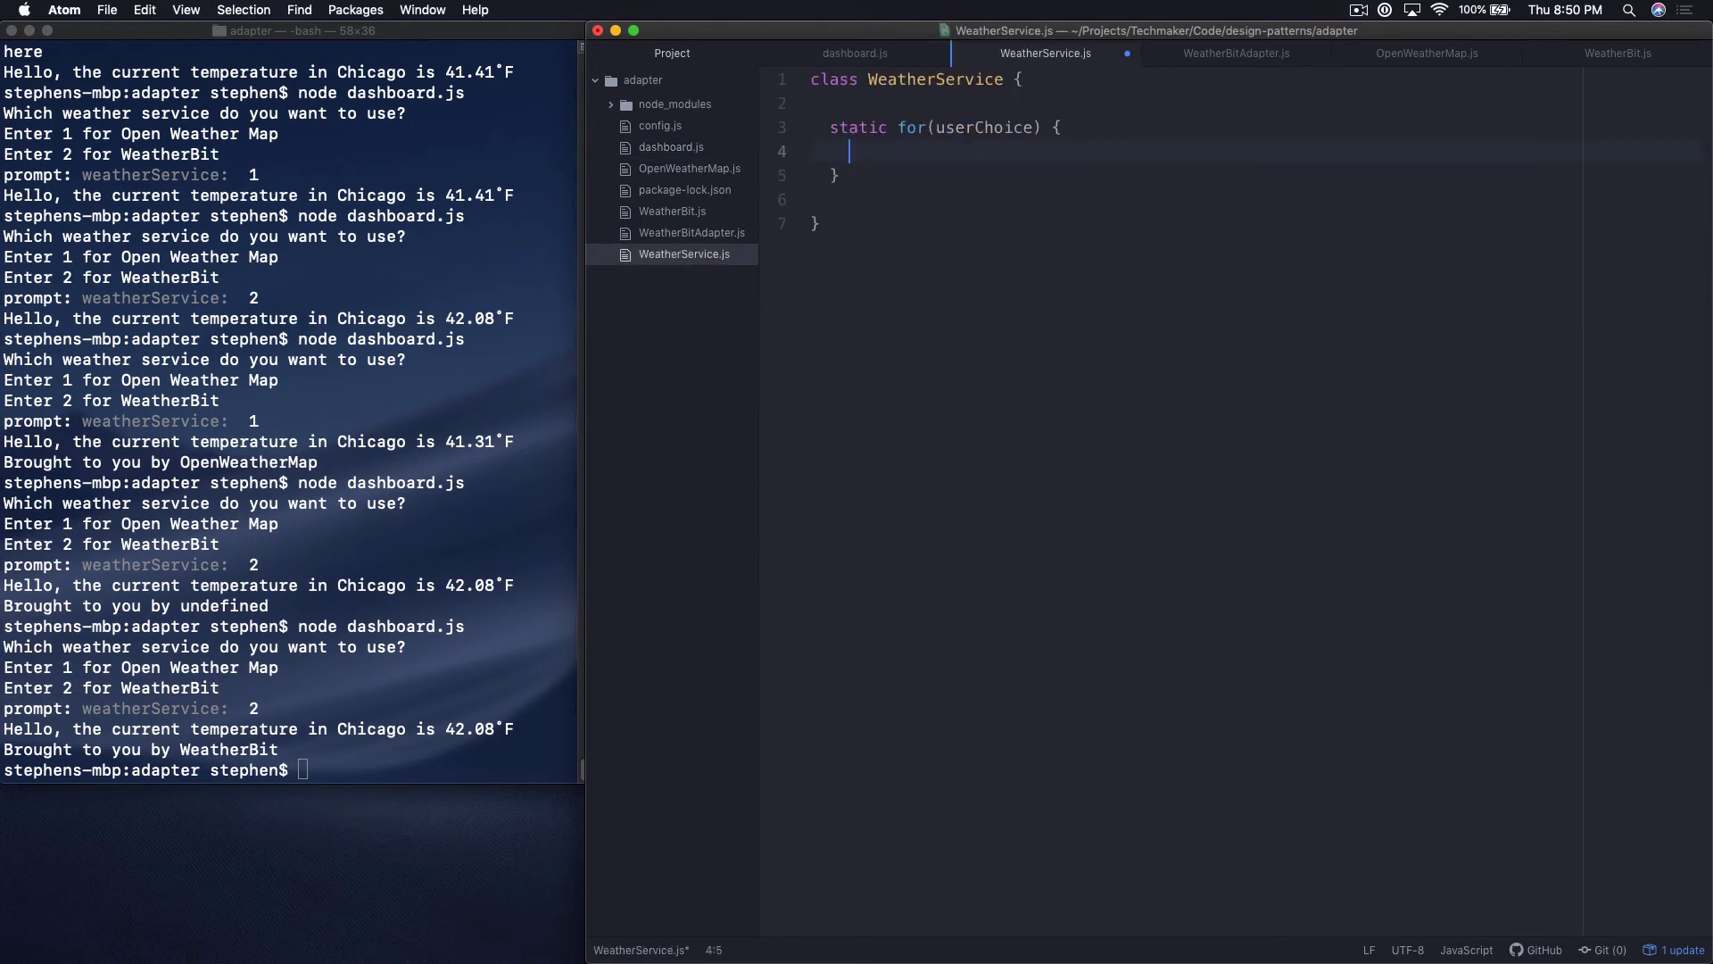
{"action": "key", "text": "super+v"}
{"action": "key", "text": "Return"}
{"action": "type", "text": "return weather"}
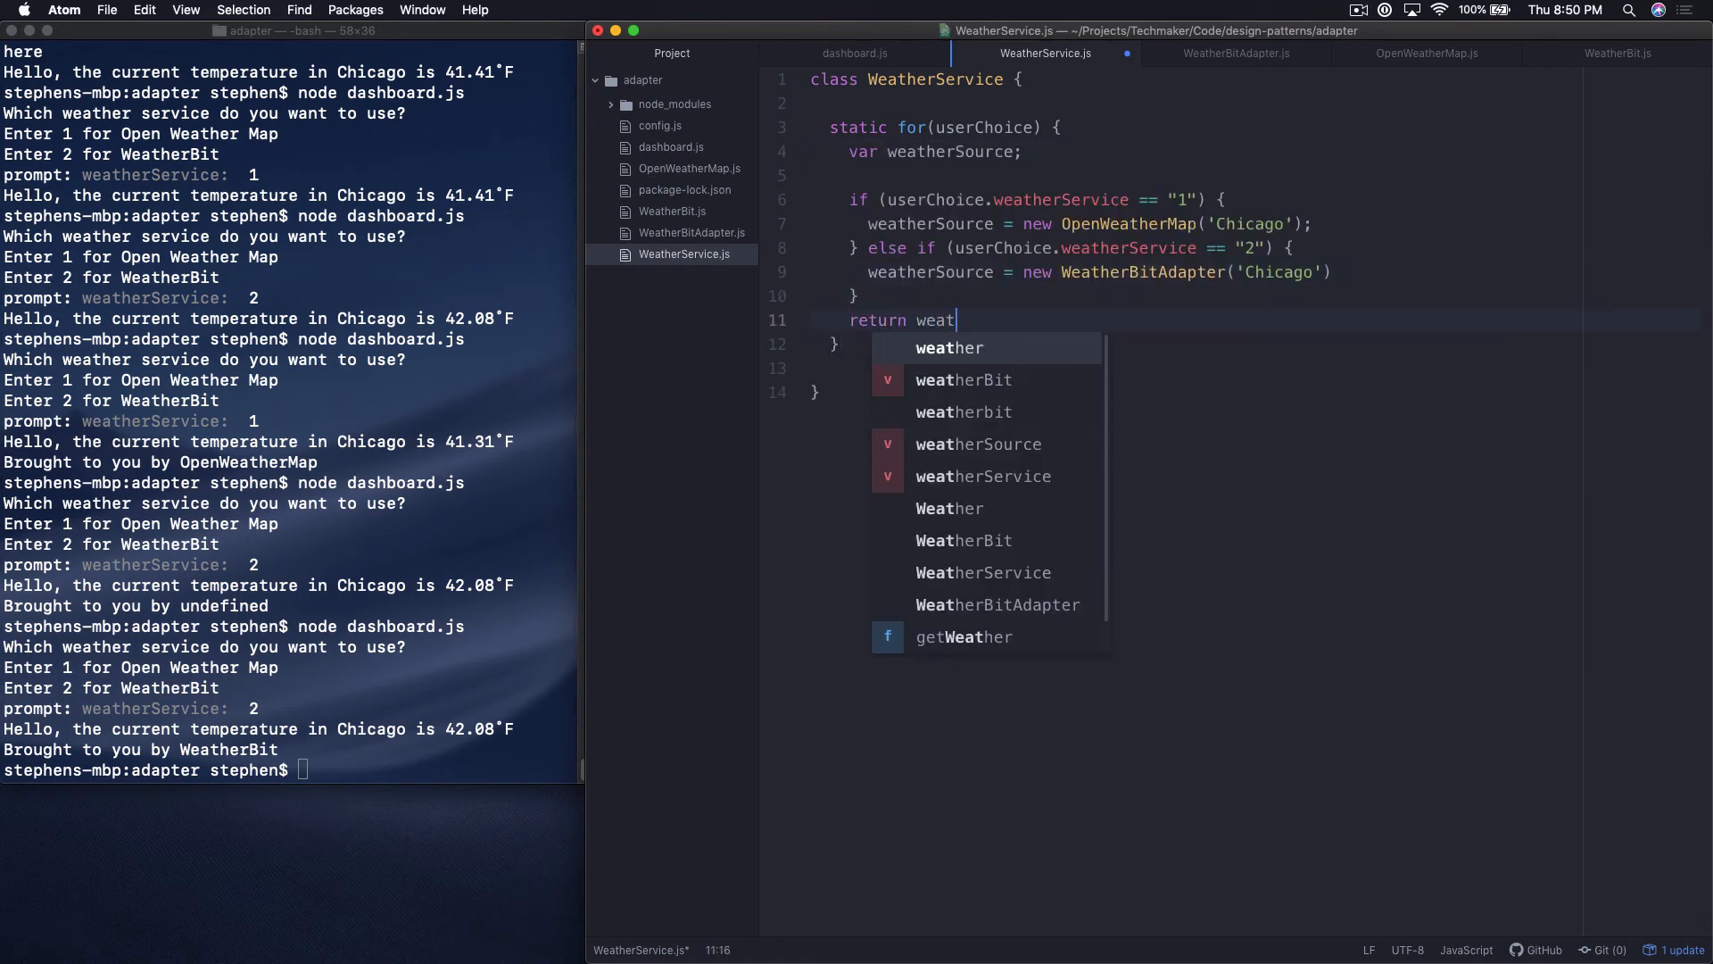
{"action": "key", "text": "Down"}
{"action": "key", "text": "Down"}
{"action": "key", "text": "Down"}
{"action": "key", "text": "Tab"}
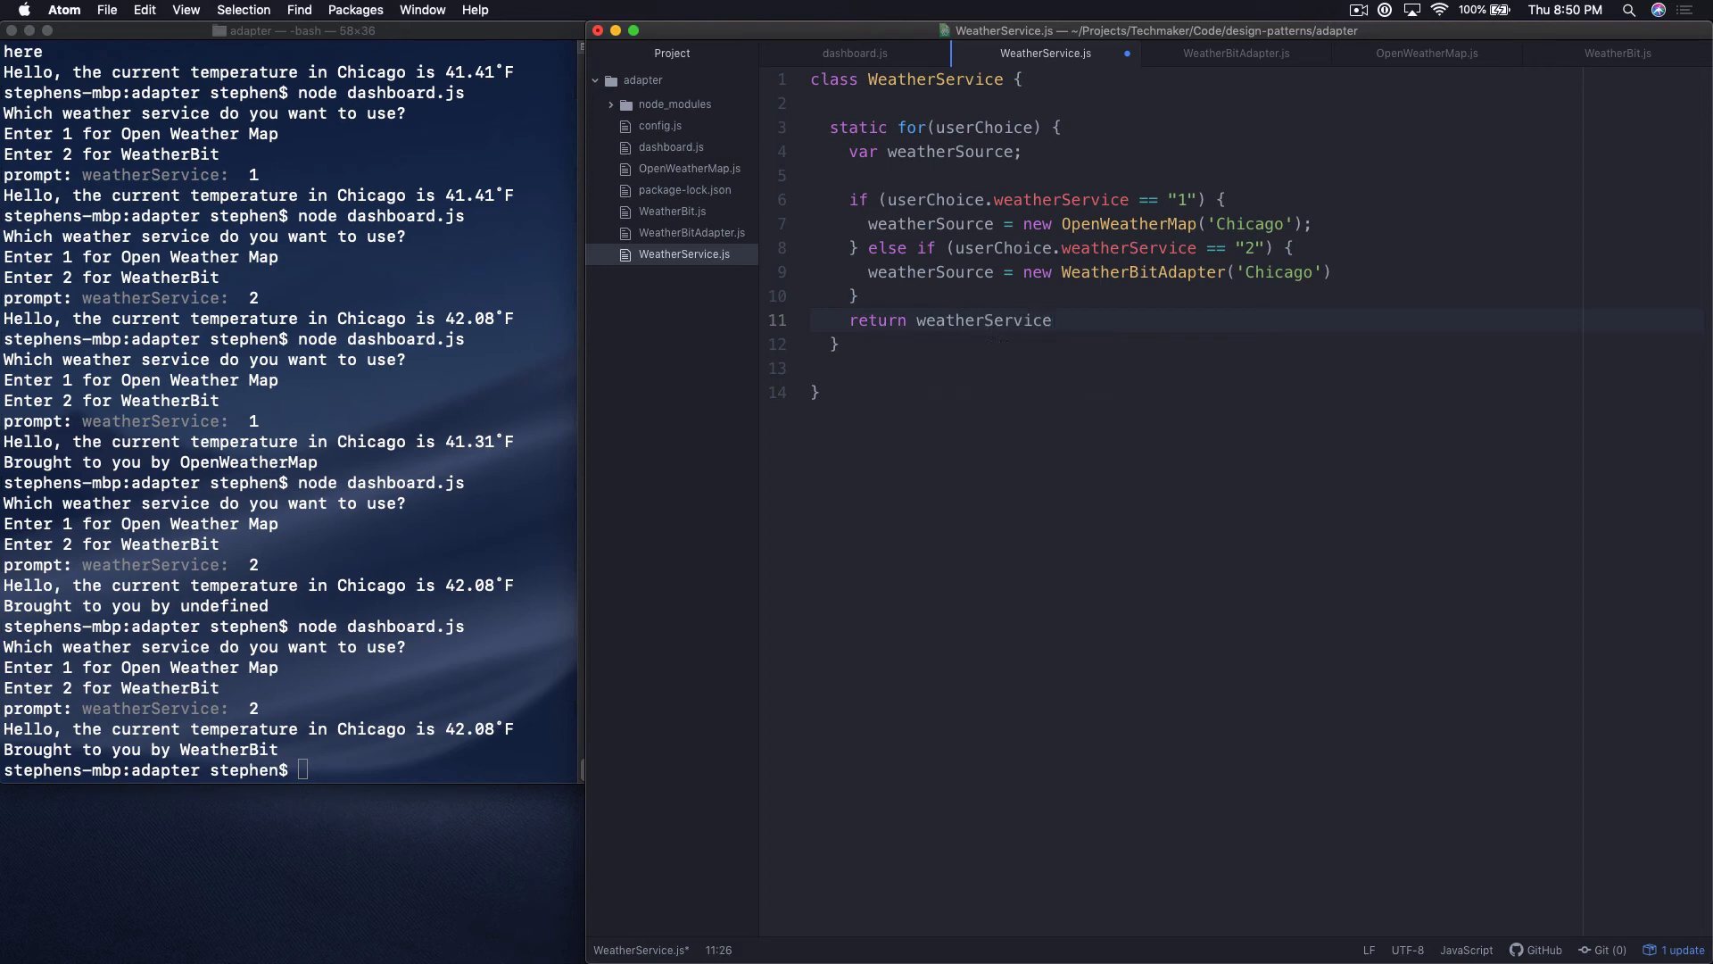
{"action": "type", "text": ";"}
{"action": "key", "text": "Up"}
{"action": "key", "text": "Up"}
{"action": "key", "text": "Up"}
{"action": "key", "text": "Up"}
{"action": "key", "text": "ctrl+shift+k"}
{"action": "key", "text": "super+s"}
{"action": "key", "text": "Down"}
{"action": "key", "text": "Down"}
{"action": "key", "text": "Down"}
{"action": "key", "text": "Down"}
{"action": "key", "text": "Down"}
{"action": "key", "text": "Down"}
{"action": "key", "text": "Down"}
{"action": "key", "text": "Down"}
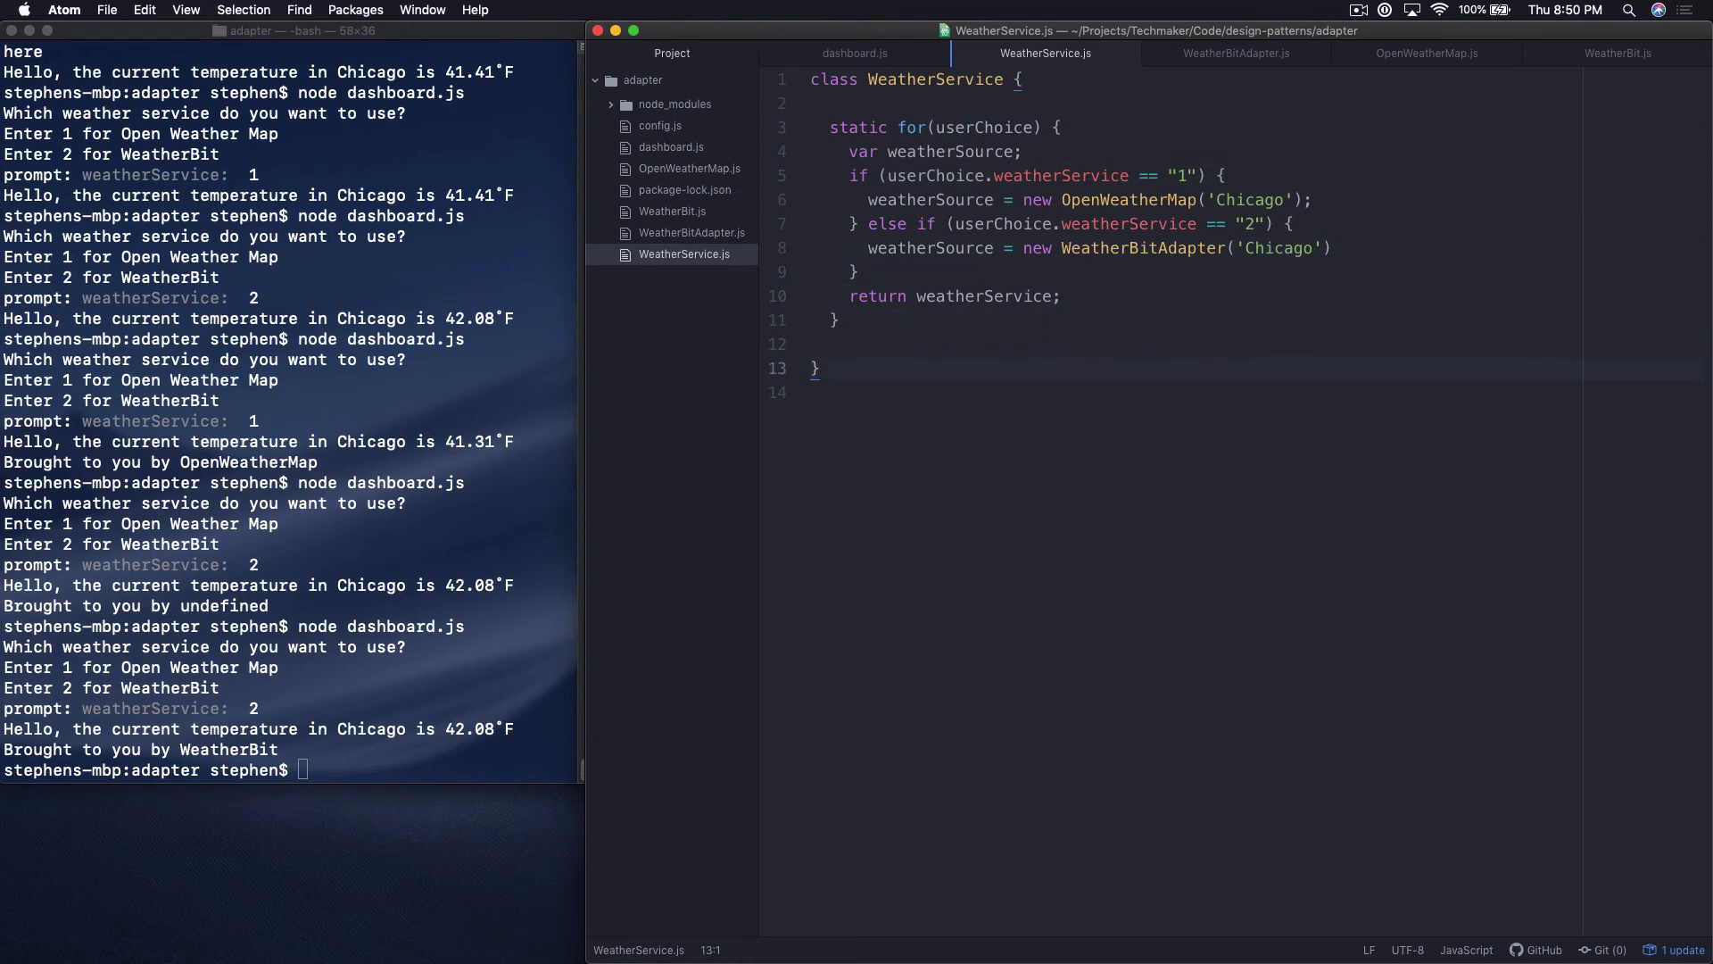
Add 'module.exports = WeatherService;' below the class and save WeatherService.js.
{"action": "key", "text": "End"}
{"action": "key", "text": "Return"}
{"action": "key", "text": "Return"}
{"action": "type", "text": "module.exports"}
{"action": "type", "text": " = wea"}
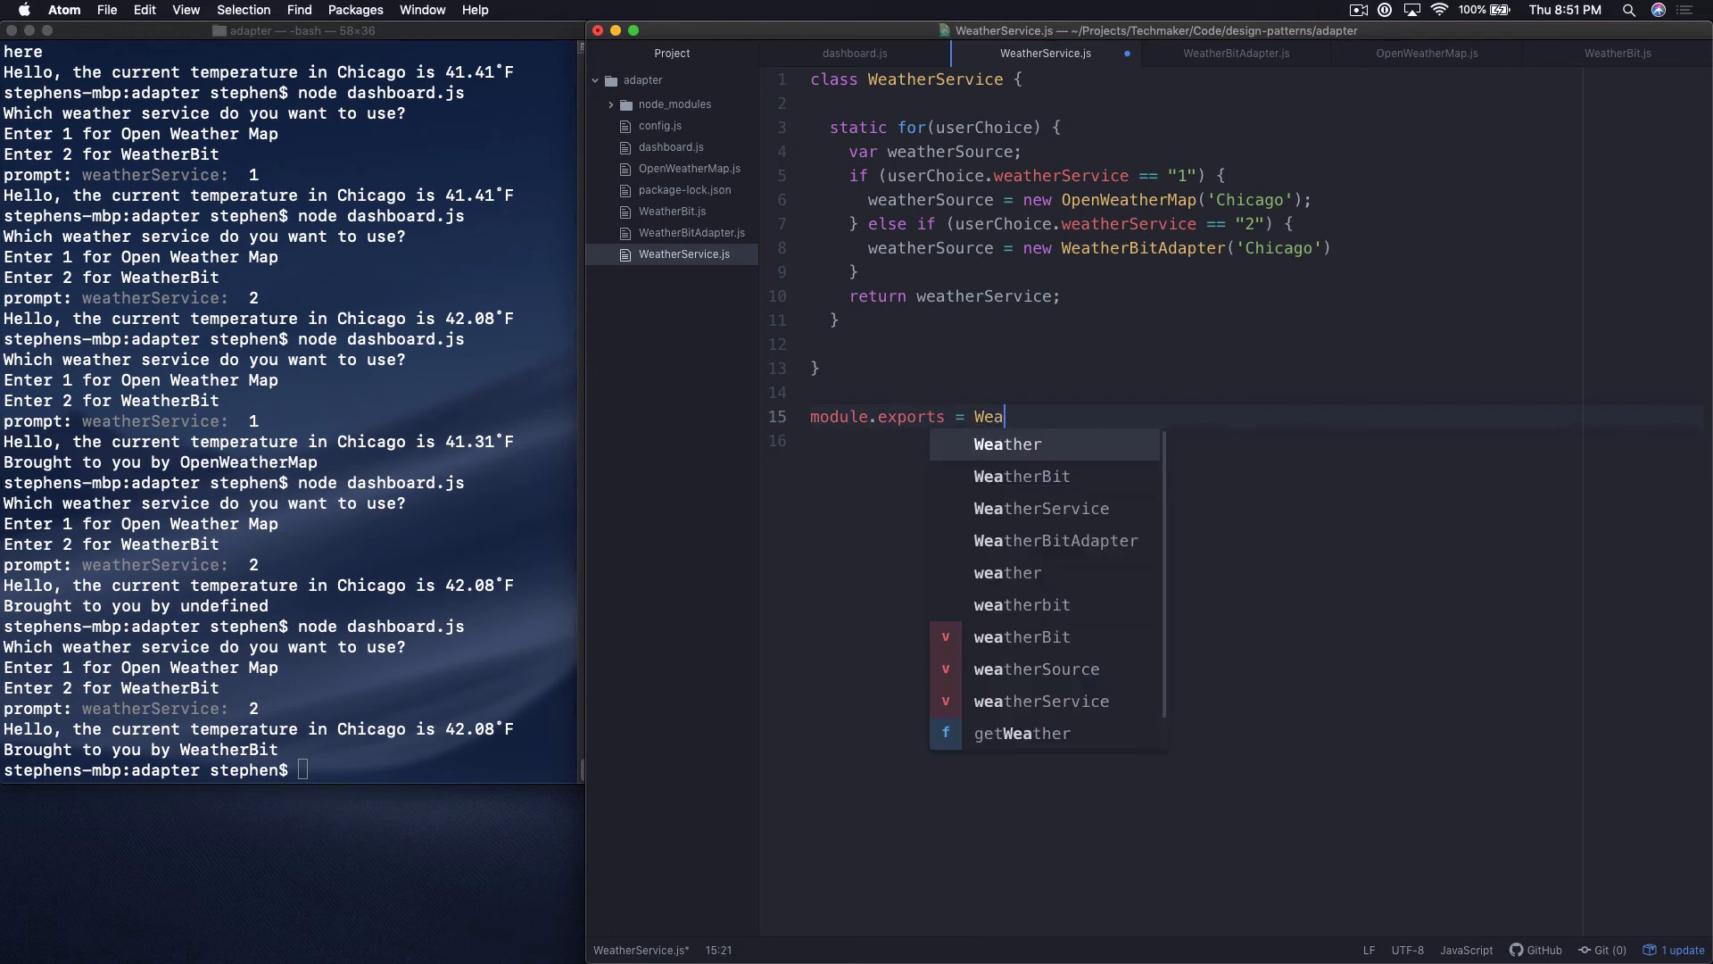
{"action": "key", "text": "Down"}
{"action": "key", "text": "Down"}
{"action": "key", "text": "Return"}
{"action": "key", "text": "super+s"}
In dashboard.js, duplicate the WeatherBitAdapter import line to start a new import.
{"action": "key", "text": "super+alt+Right"}
{"action": "key", "text": "super+alt+Left"}
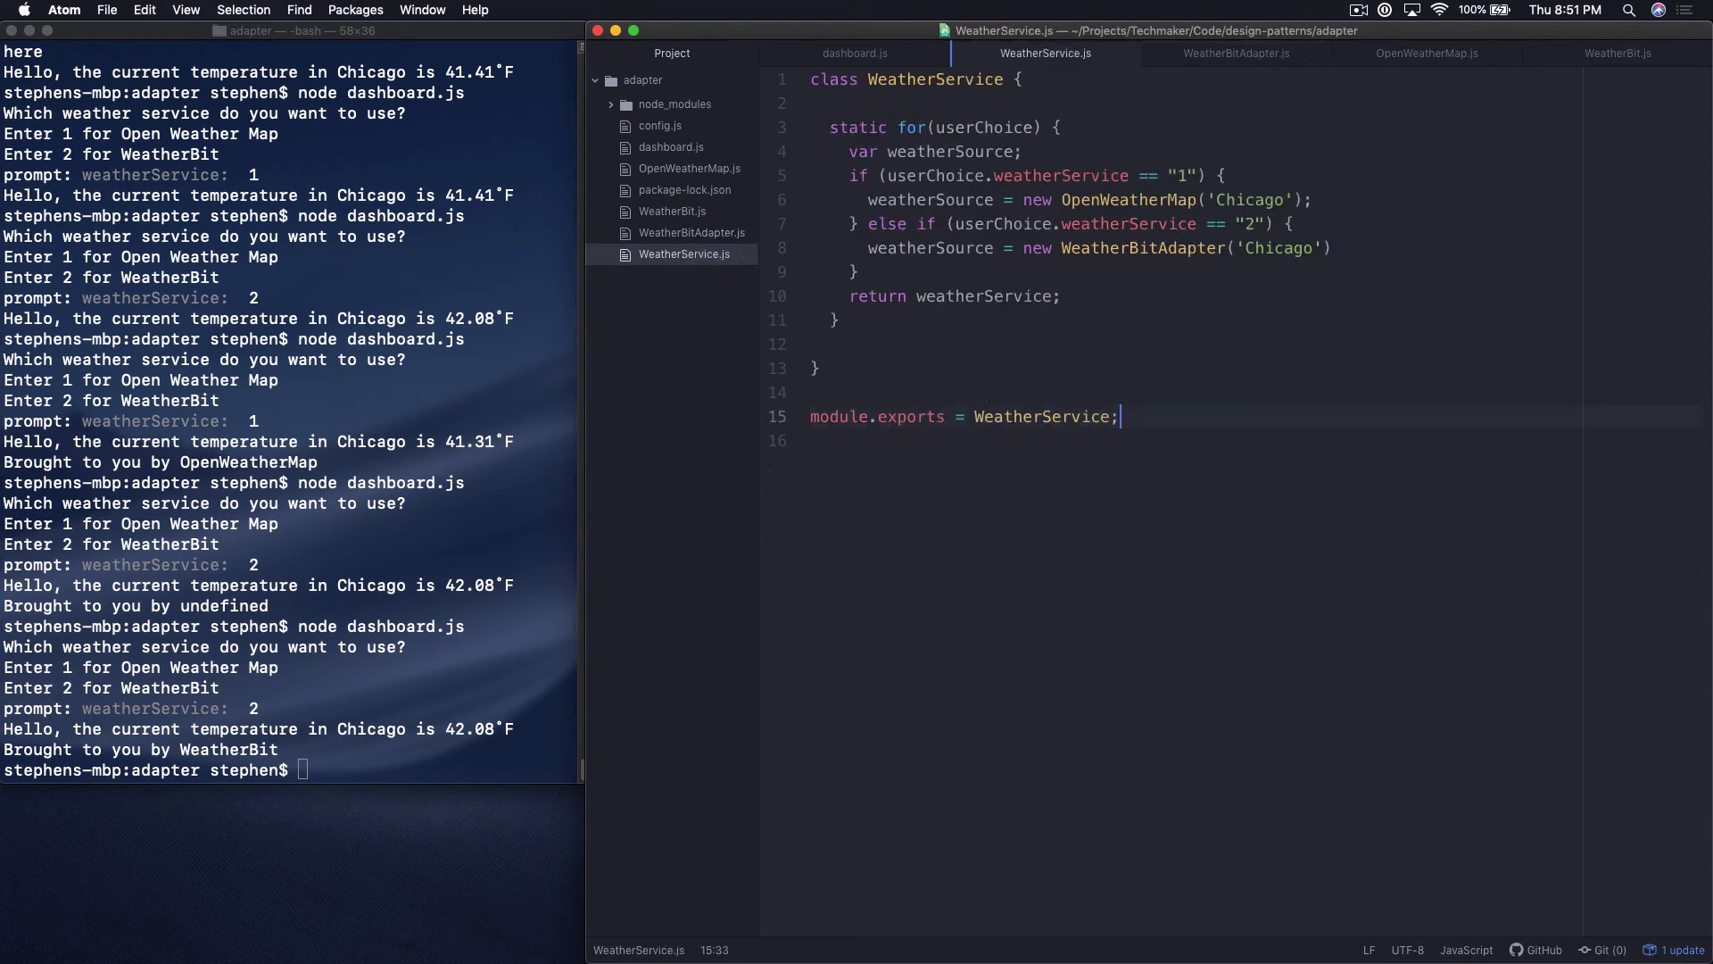
{"action": "key", "text": "super+alt+Left"}
{"action": "key", "text": "super+Up"}
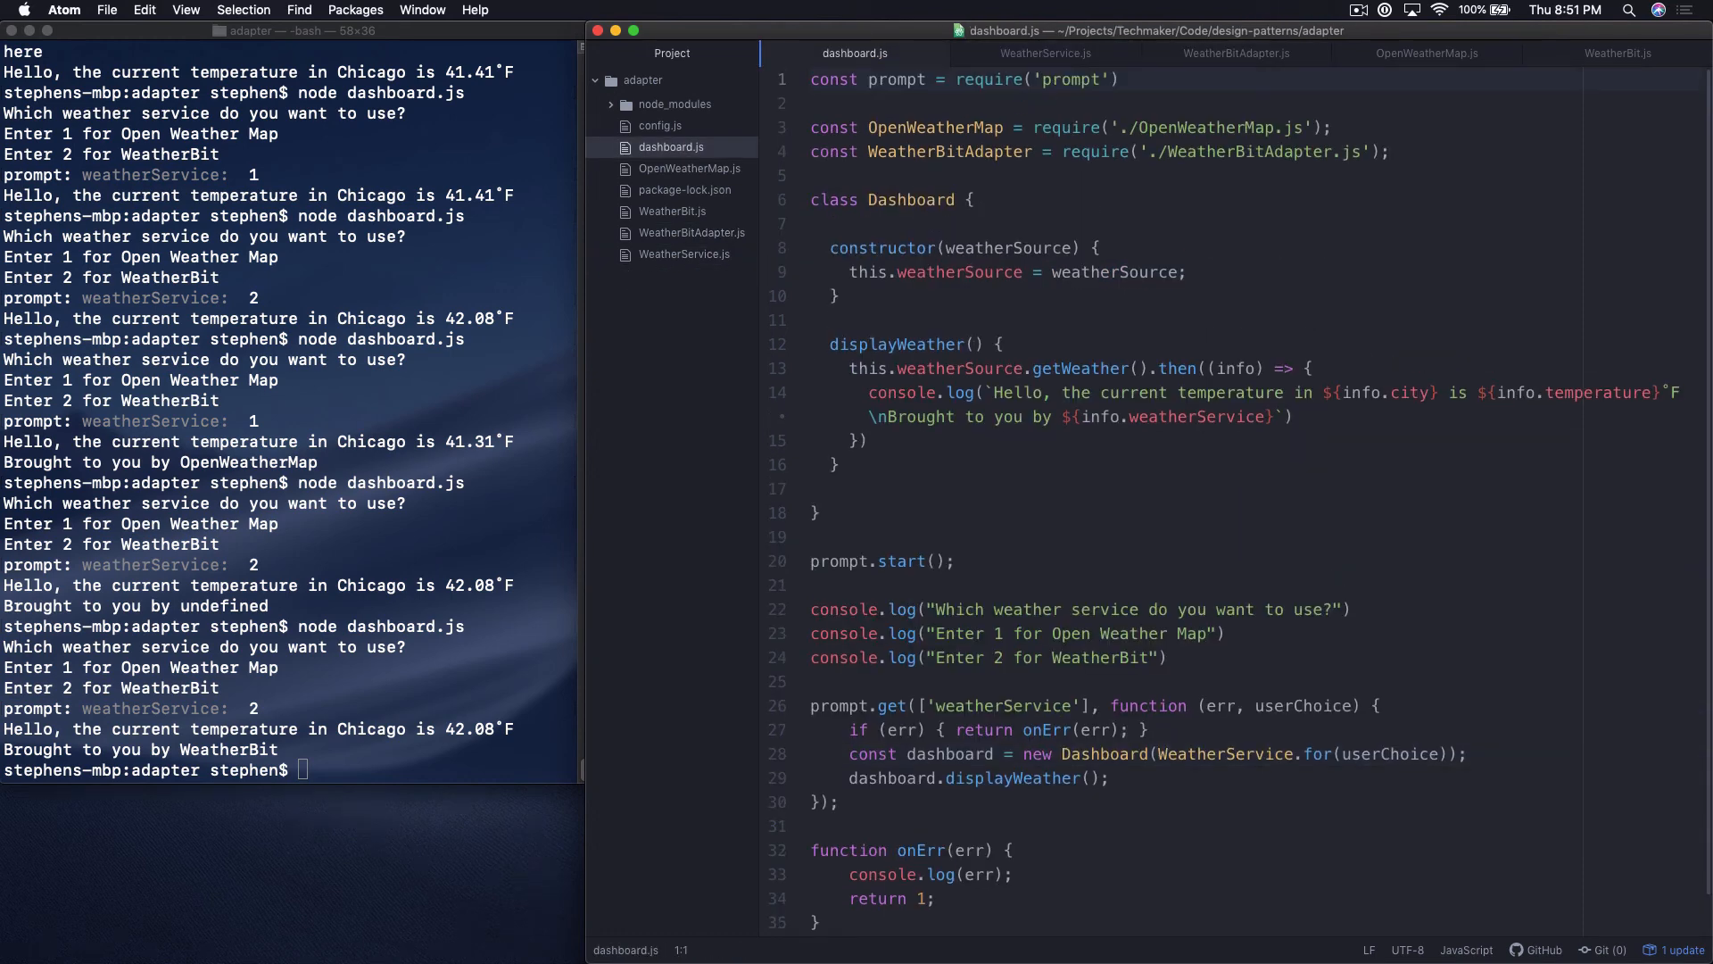
{"action": "key", "text": "Down"}
{"action": "key", "text": "Down"}
{"action": "key", "text": "Down"}
{"action": "key", "text": "super+shift+Right"}
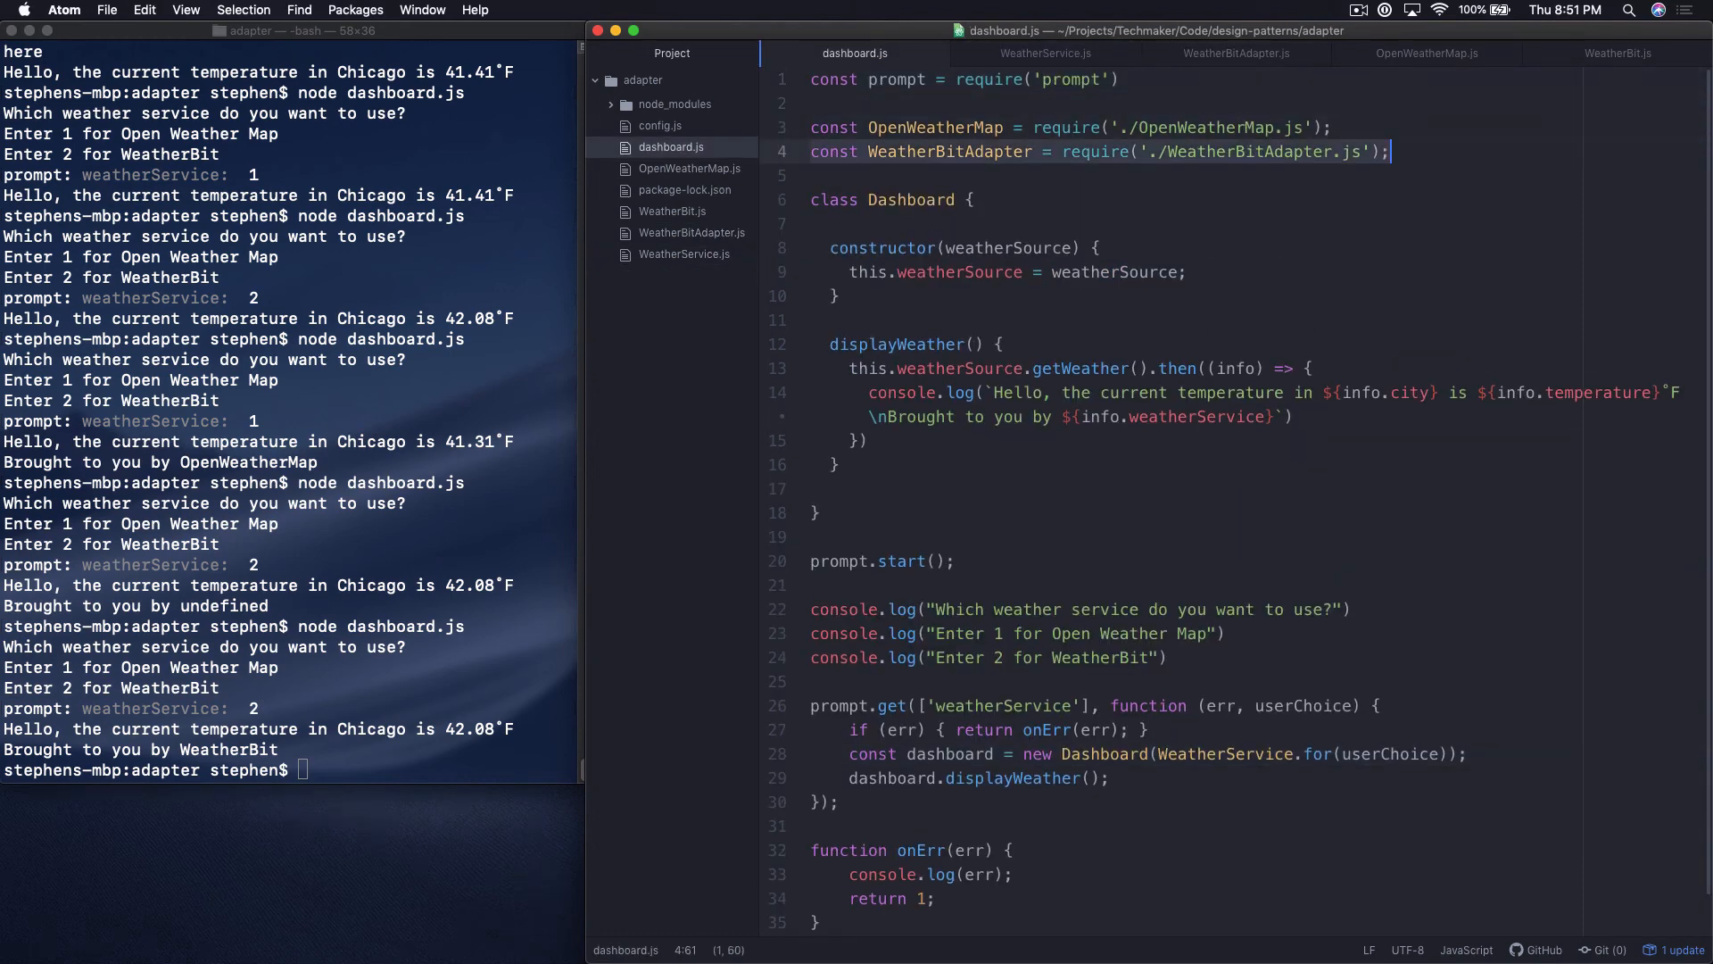
{"action": "key", "text": "super+shift+d"}
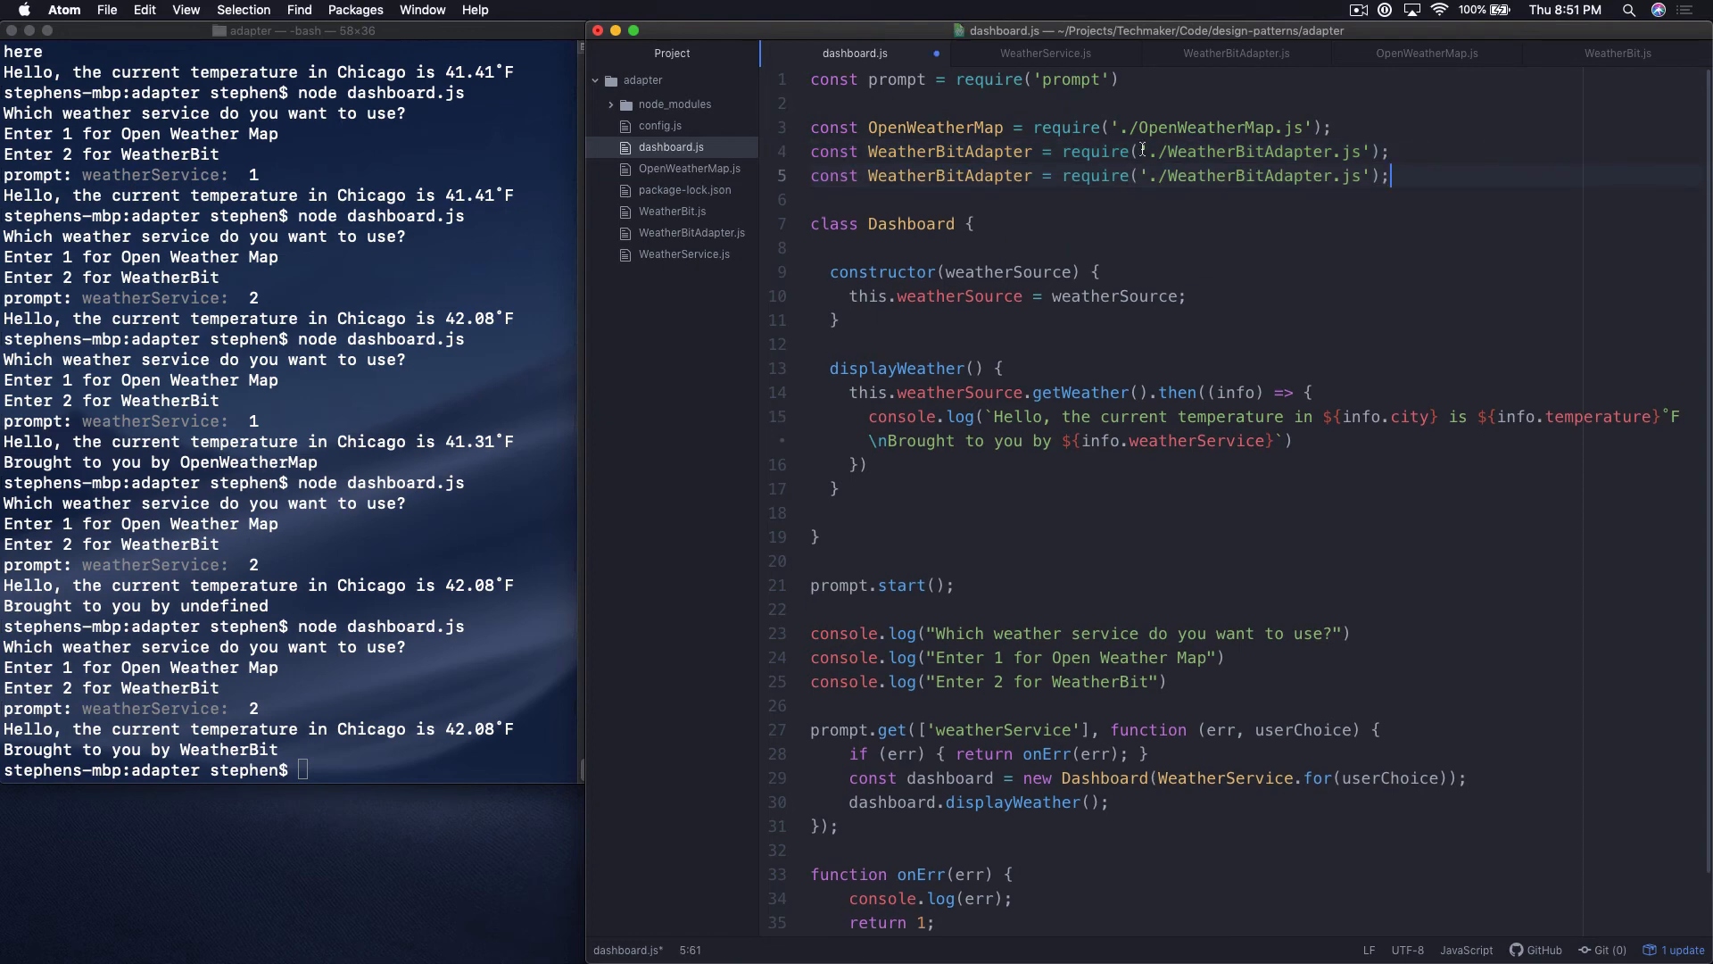
Change the copied line to 'const WeatherService = require("./WeatherService.js")' and save.
{"action": "double_click", "coordinate": [1003, 153]}
{"action": "double_click", "coordinate": [991, 175]}
{"action": "type", "text": "Wea"}
{"action": "key", "text": "Down"}
{"action": "key", "text": "Down"}
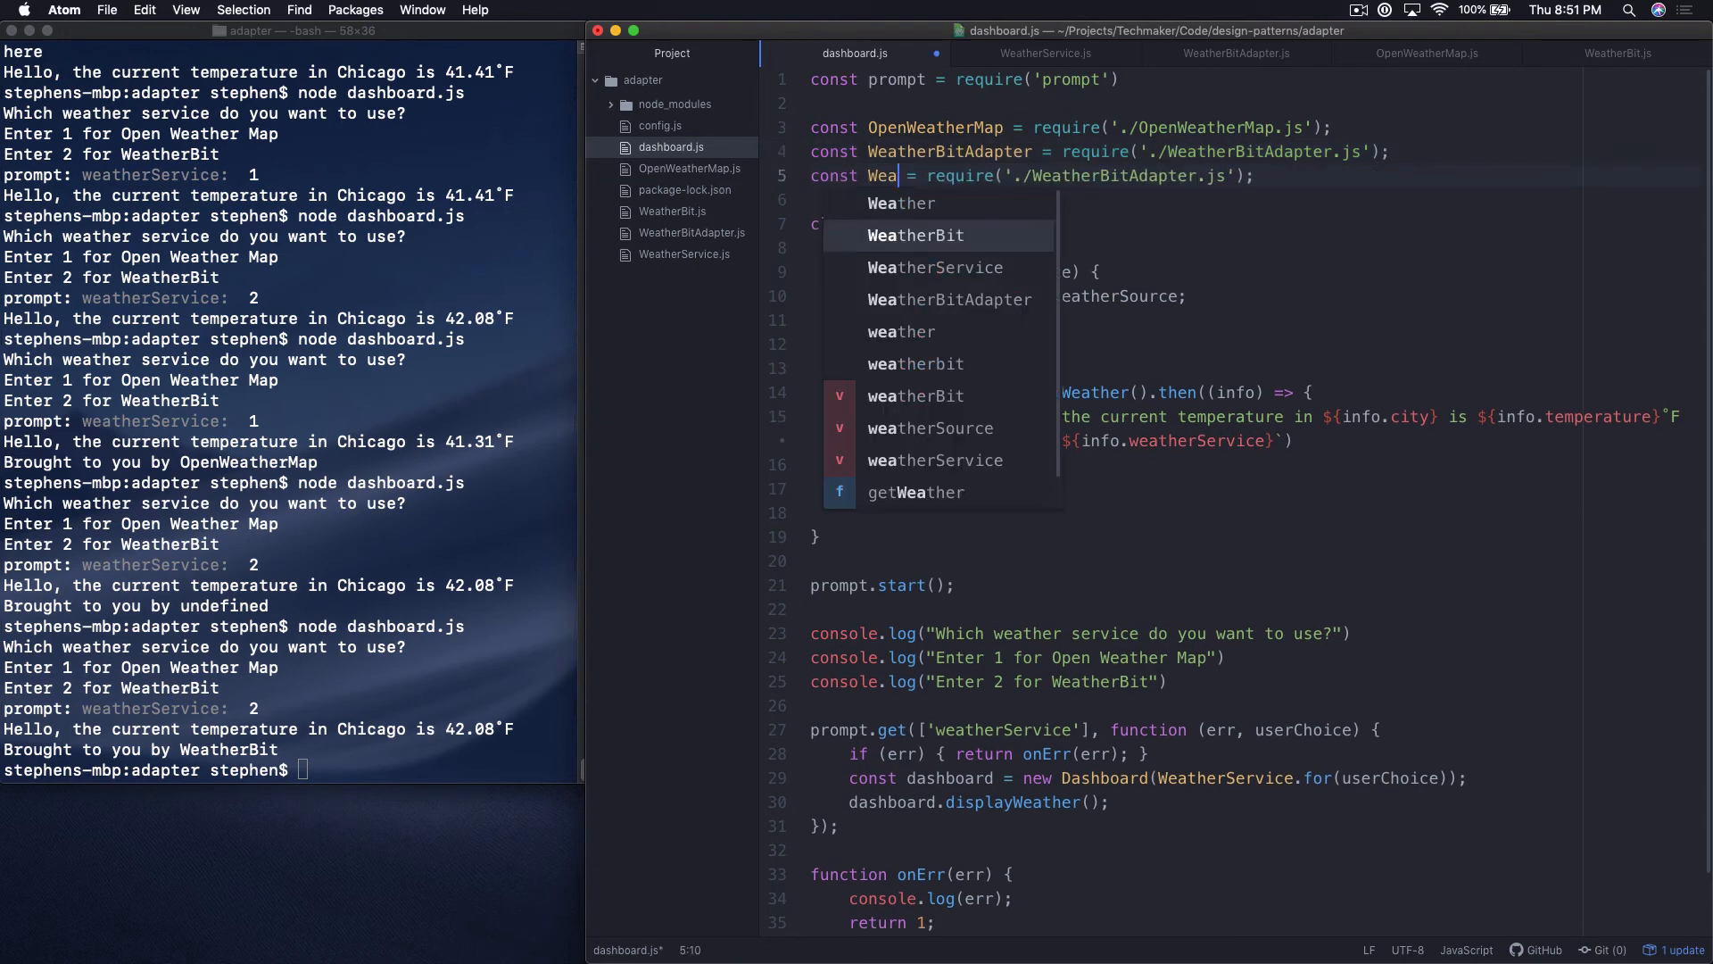
{"action": "key", "text": "Tab"}
{"action": "double_click", "coordinate": [1226, 175]}
{"action": "type", "text": "Weatj"}
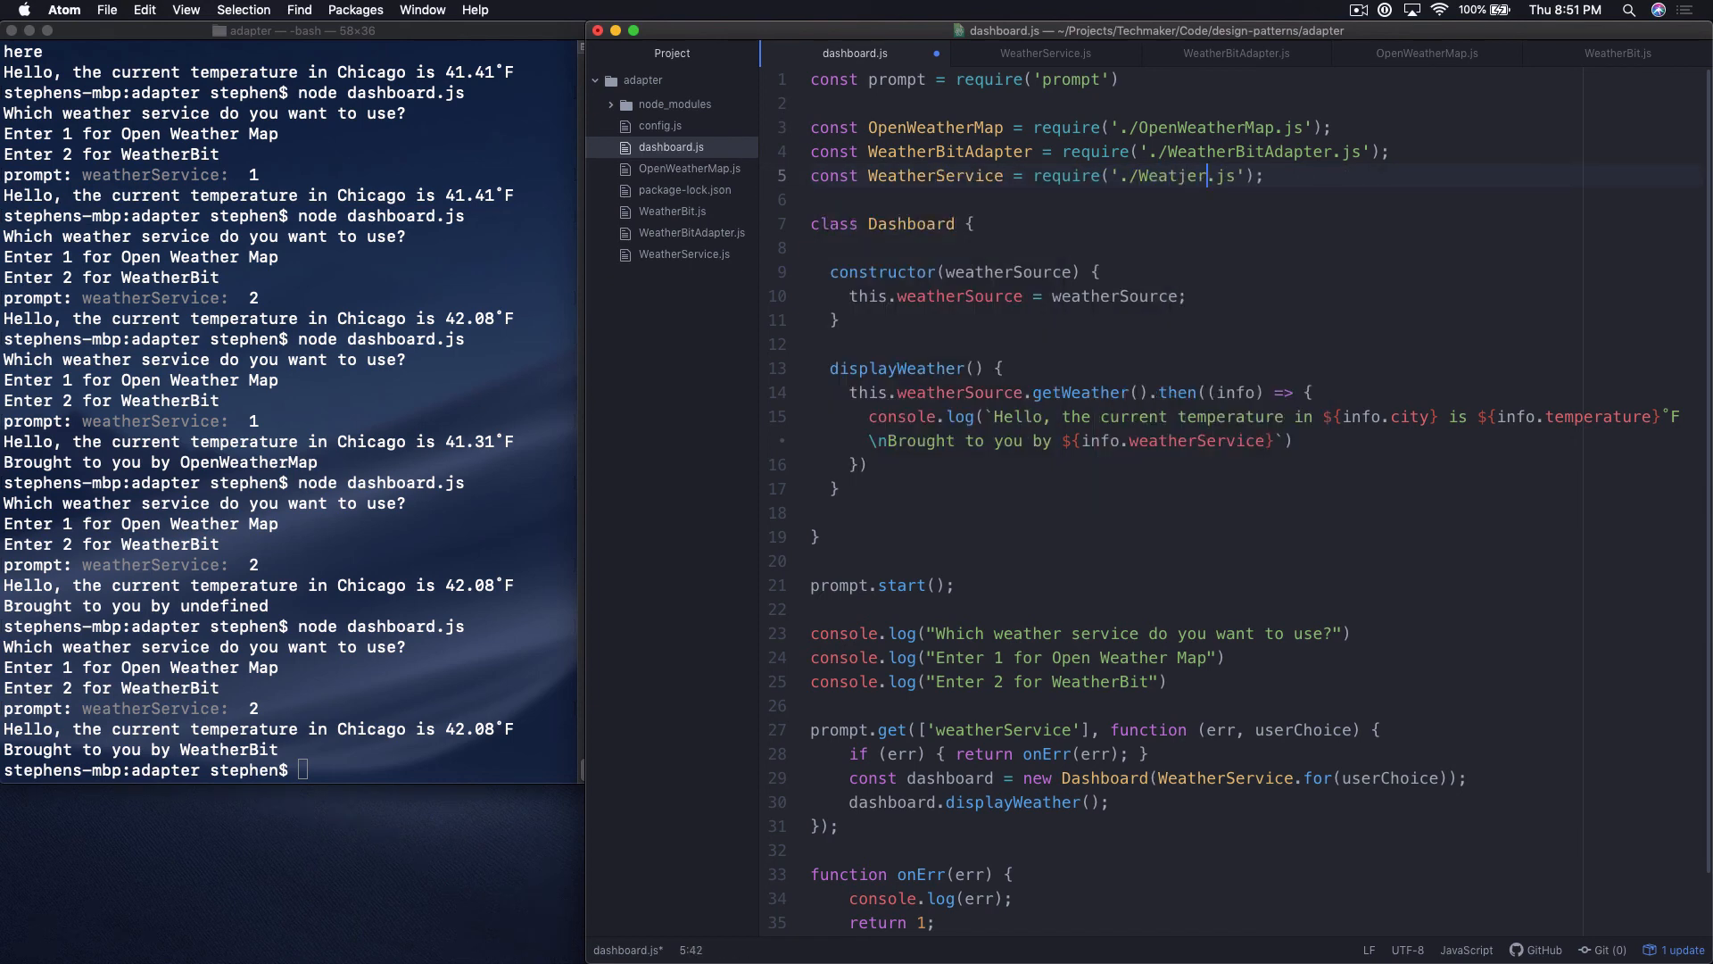
{"action": "key", "text": "BackSpace"}
{"action": "key", "text": "BackSpace"}
{"action": "type", "text": "h"}
{"action": "key", "text": "Down"}
{"action": "key", "text": "Down"}
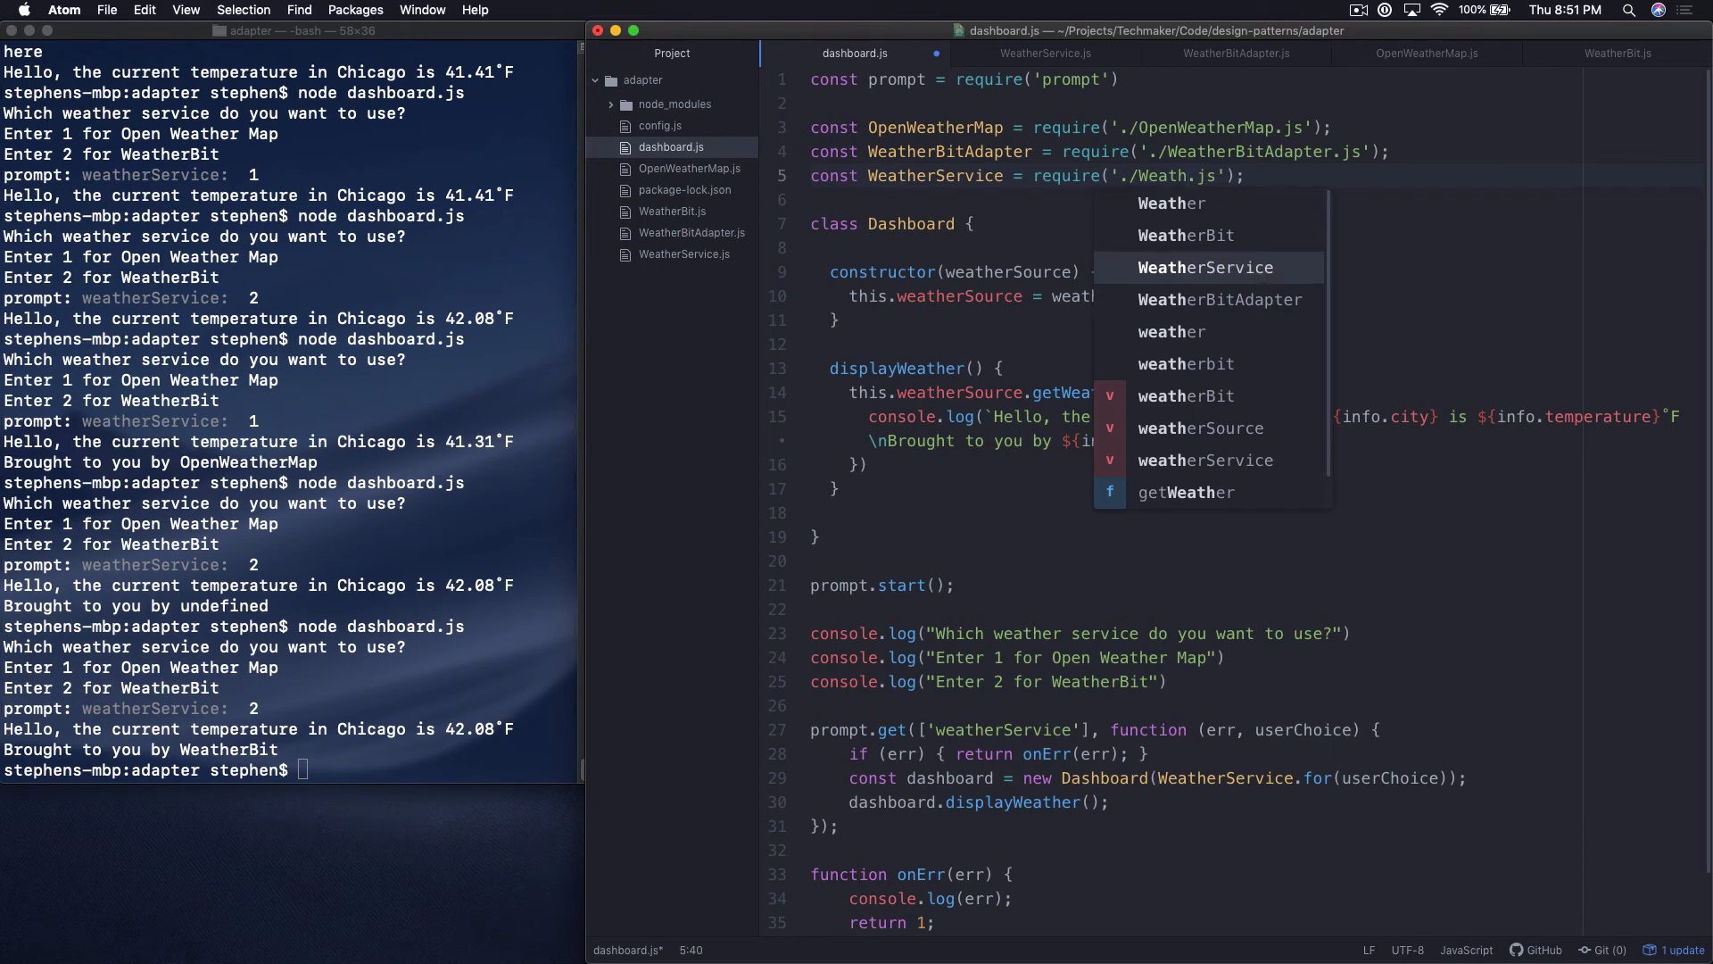
{"action": "key", "text": "Tab"}
{"action": "key", "text": "super+s"}
{"action": "scroll", "coordinate": [1234, 232], "scroll_direction": "down", "scroll_amount": 2}
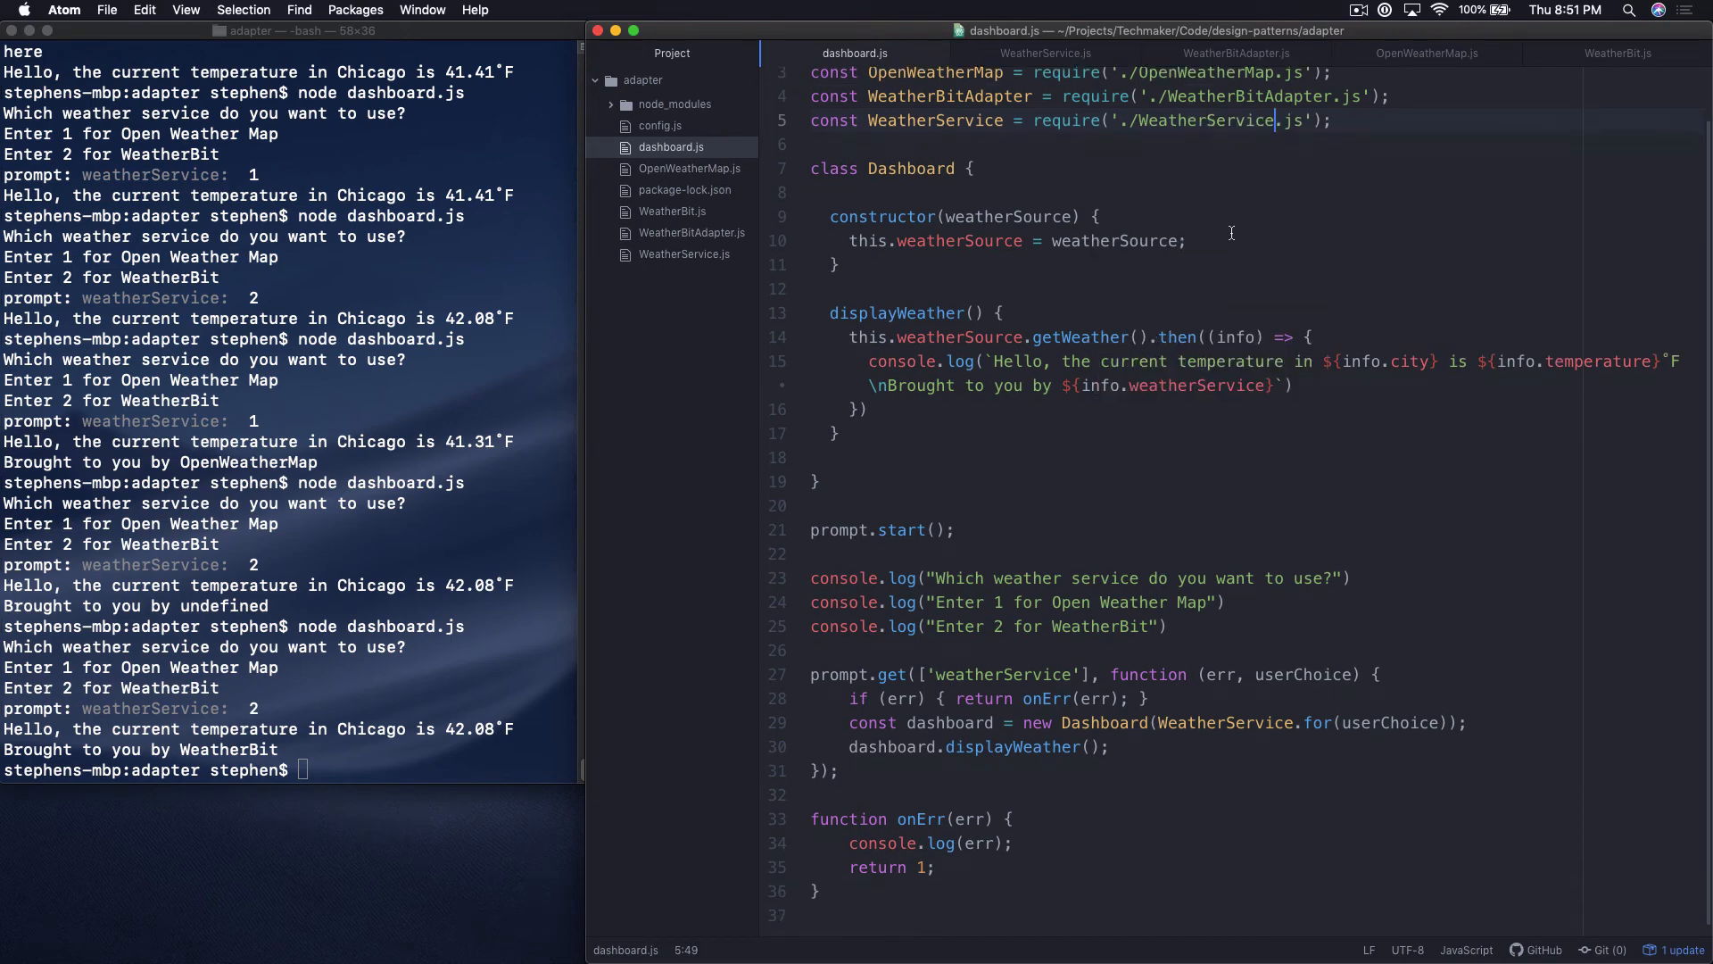
{"action": "scroll", "coordinate": [1194, 294], "scroll_direction": "up", "scroll_amount": 2}
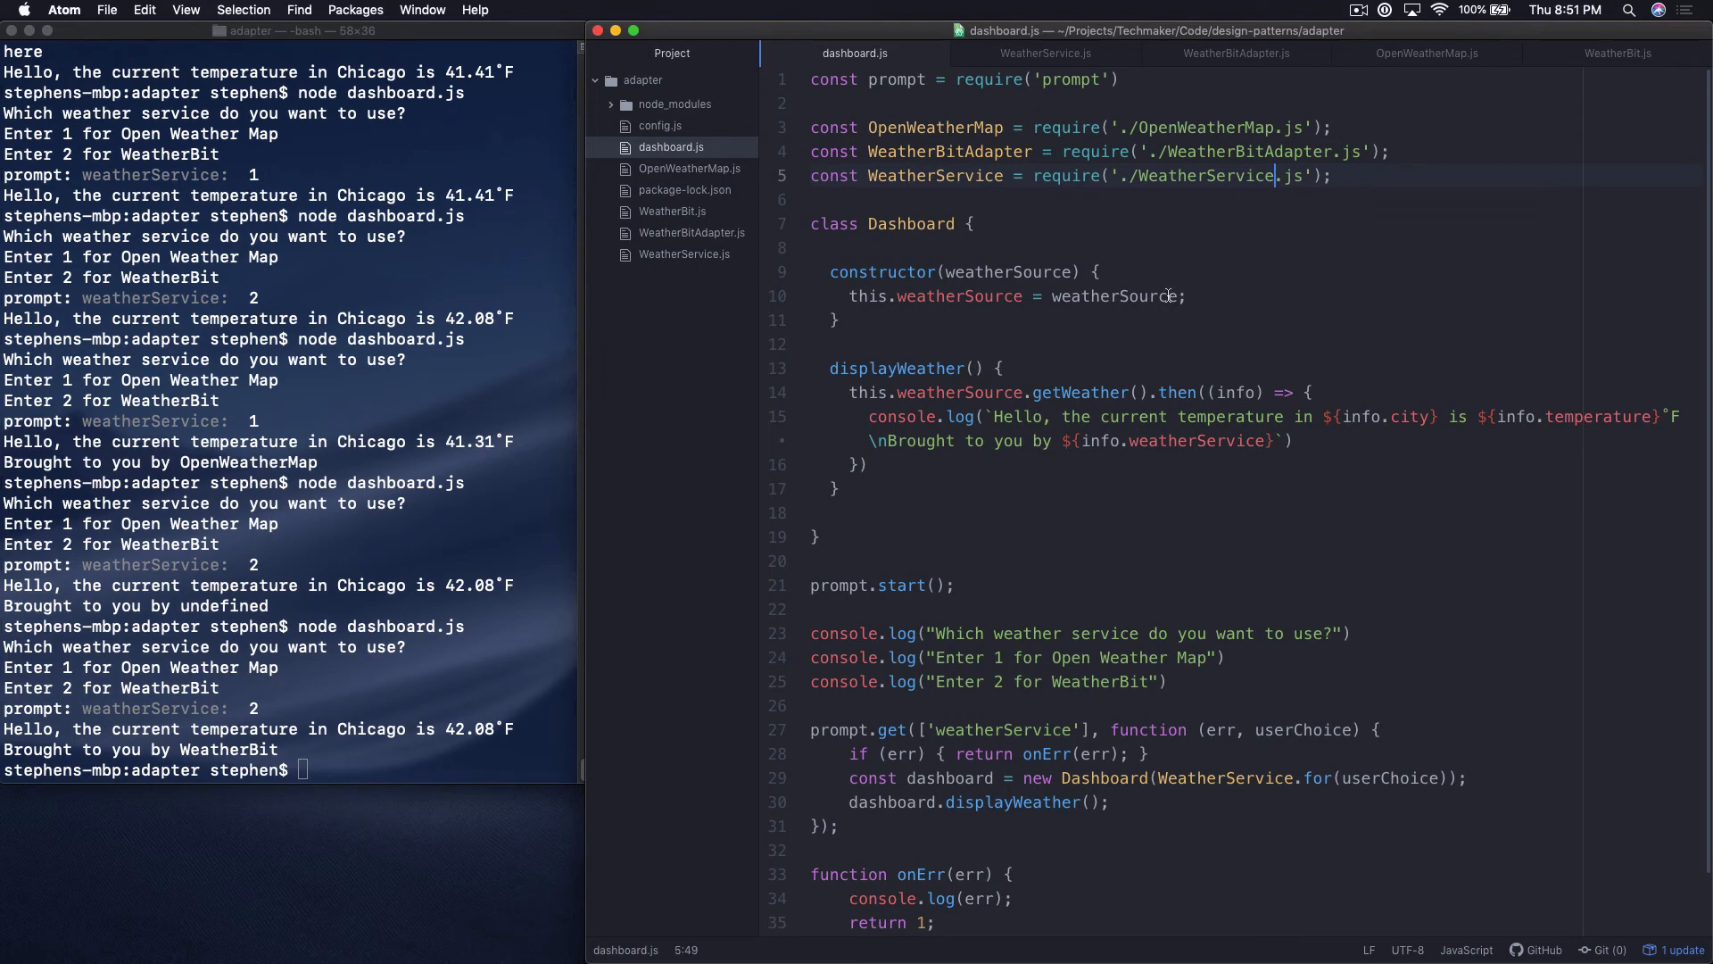
{"action": "left_click", "coordinate": [1097, 272]}
{"action": "scroll", "coordinate": [1280, 552], "scroll_direction": "down", "scroll_amount": 2}
{"action": "scroll", "coordinate": [1232, 612], "scroll_direction": "up", "scroll_amount": 2}
{"action": "left_click", "coordinate": [813, 224]}
{"action": "scroll", "coordinate": [848, 601], "scroll_direction": "down", "scroll_amount": 2}
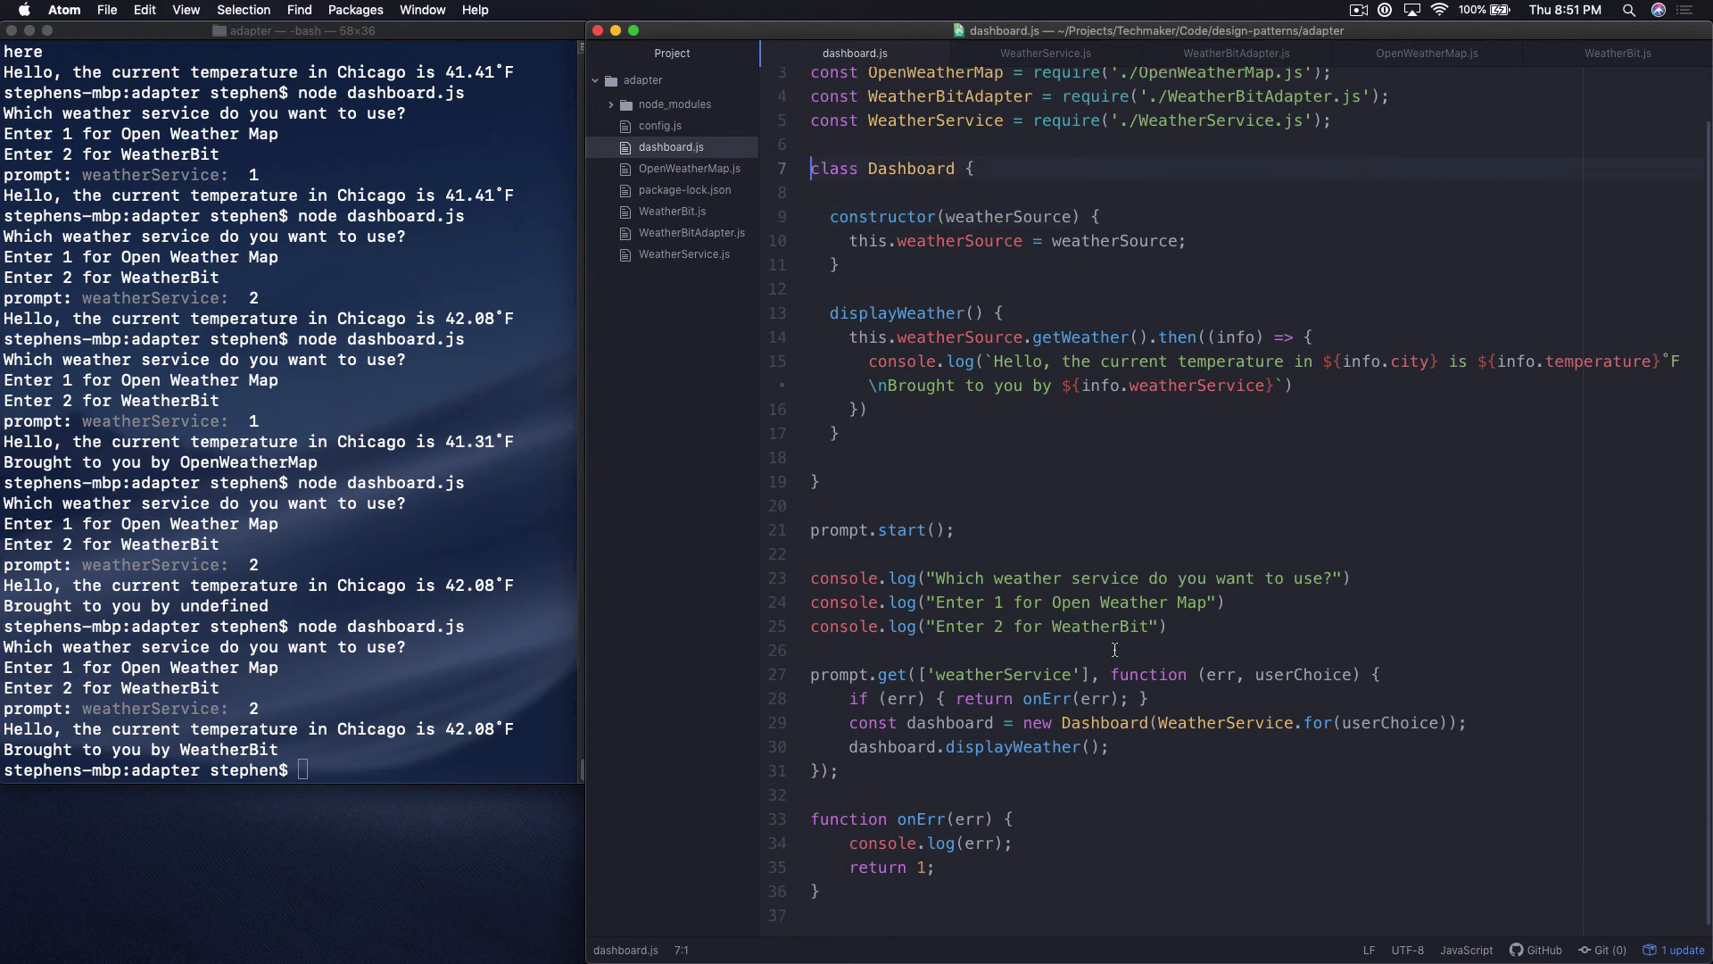
{"action": "scroll", "coordinate": [1112, 640], "scroll_direction": "up", "scroll_amount": 2}
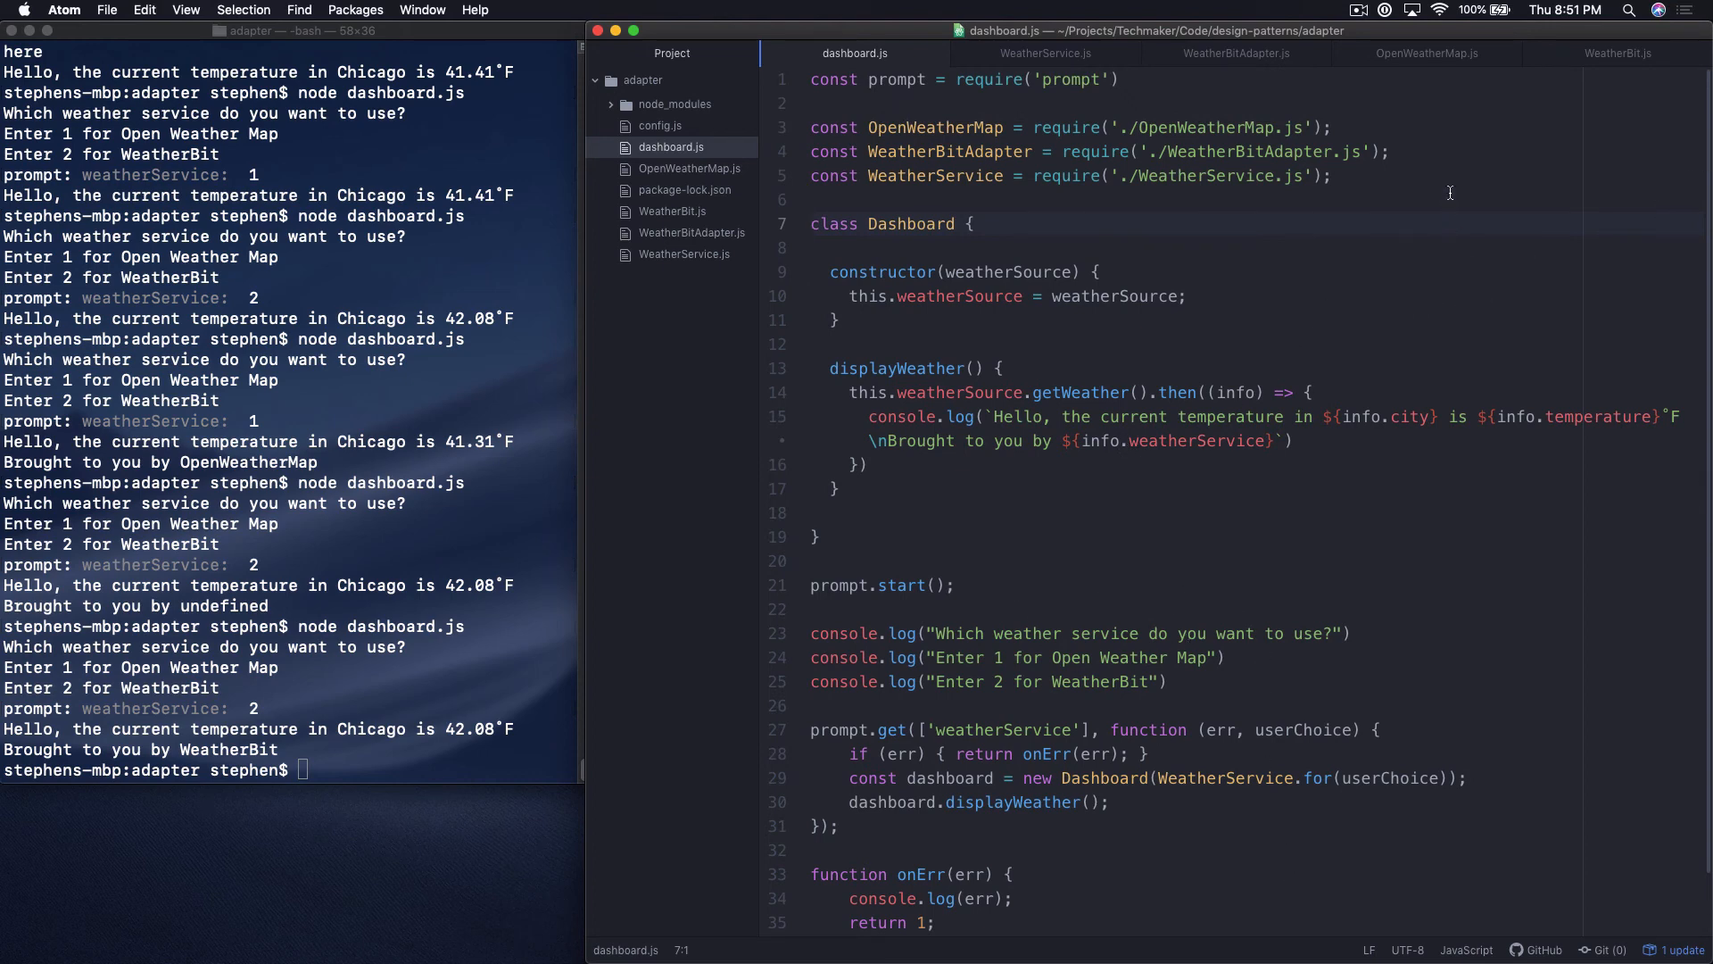
Cut the OpenWeatherMap and WeatherBitAdapter import lines out of dashboard.js.
{"action": "mouse_move", "coordinate": [1392, 152]}
{"action": "left_mouse_down"}
{"action": "mouse_move", "coordinate": [814, 154]}
{"action": "mouse_move", "coordinate": [810, 127]}
{"action": "left_mouse_up"}
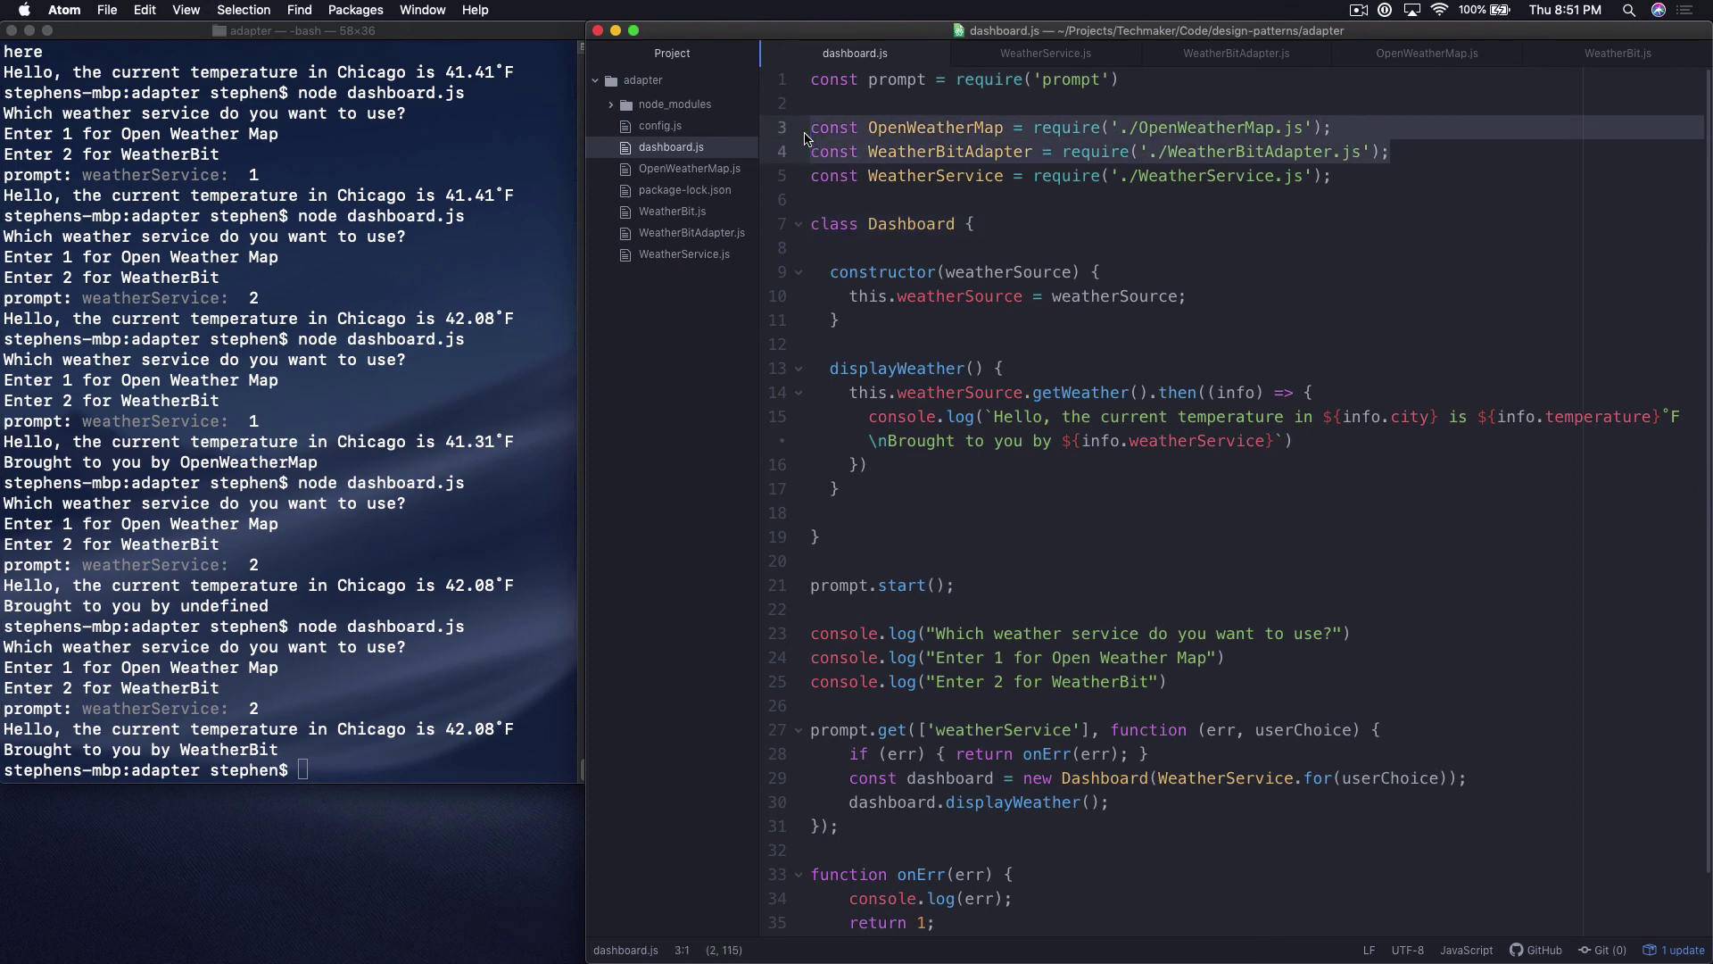
{"action": "left_click", "coordinate": [1043, 130]}
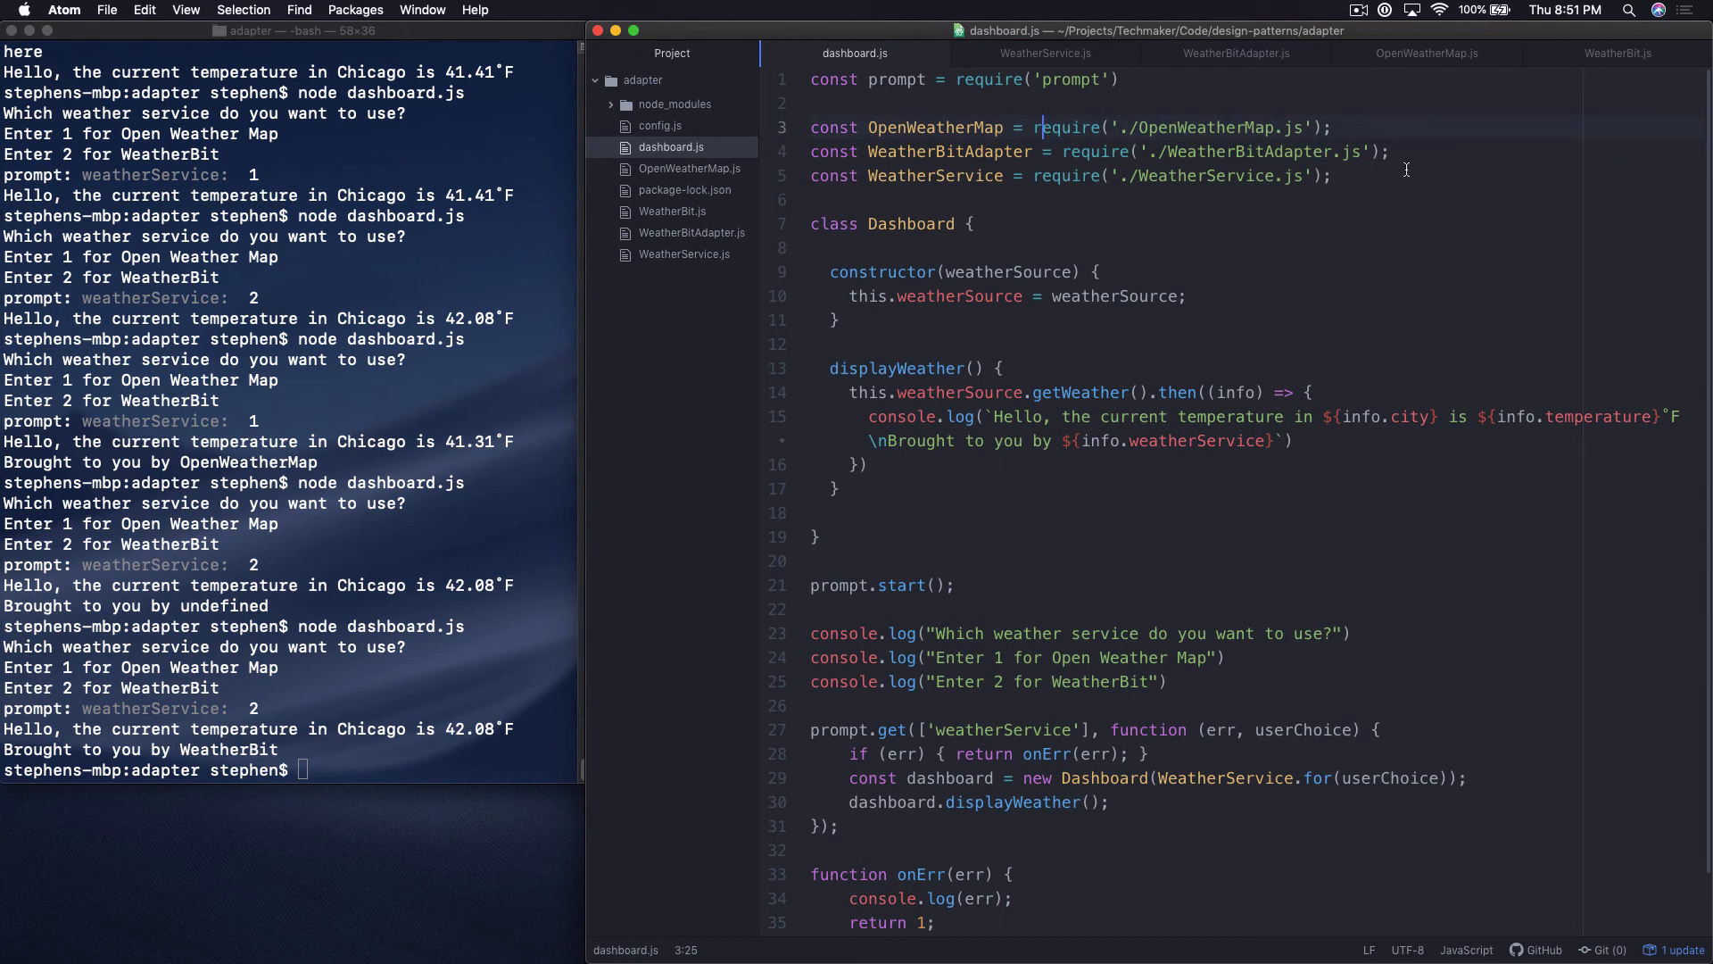
{"action": "left_click_drag", "start_coordinate": [1392, 152], "coordinate": [811, 130]}
{"action": "key", "text": "super+c"}
{"action": "key", "text": "BackSpace"}
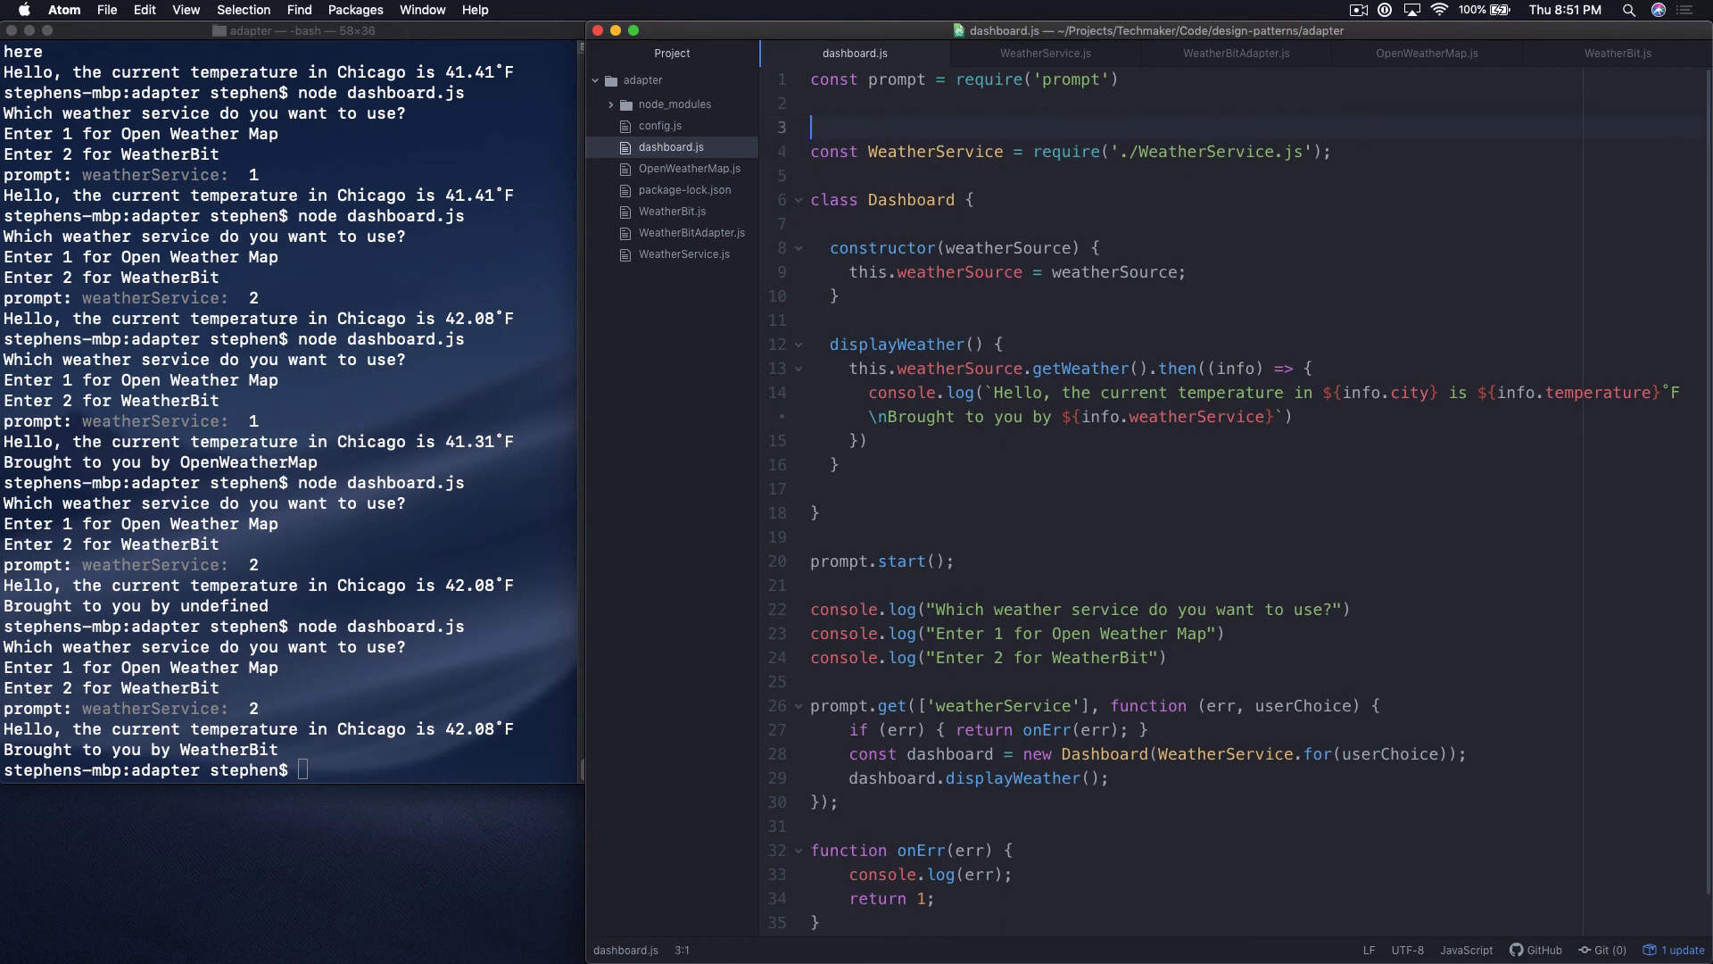
{"action": "key", "text": "BackSpace"}
{"action": "key", "text": "super+z"}
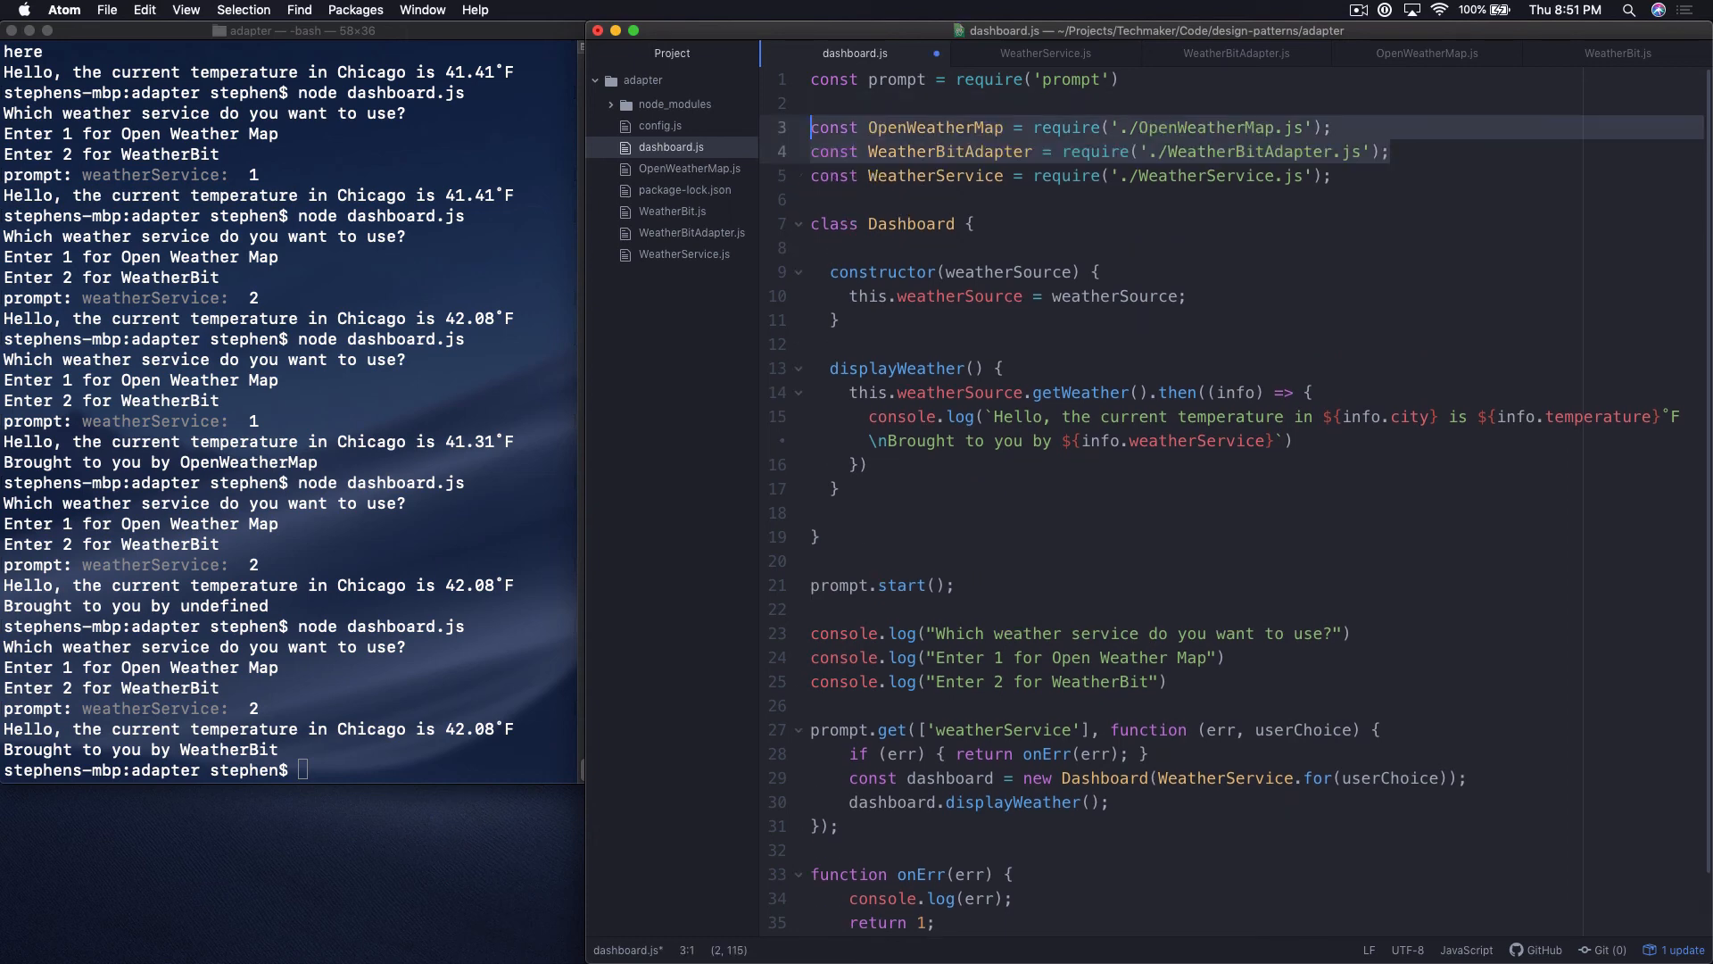
{"action": "key", "text": "BackSpace"}
{"action": "key", "text": "BackSpace"}
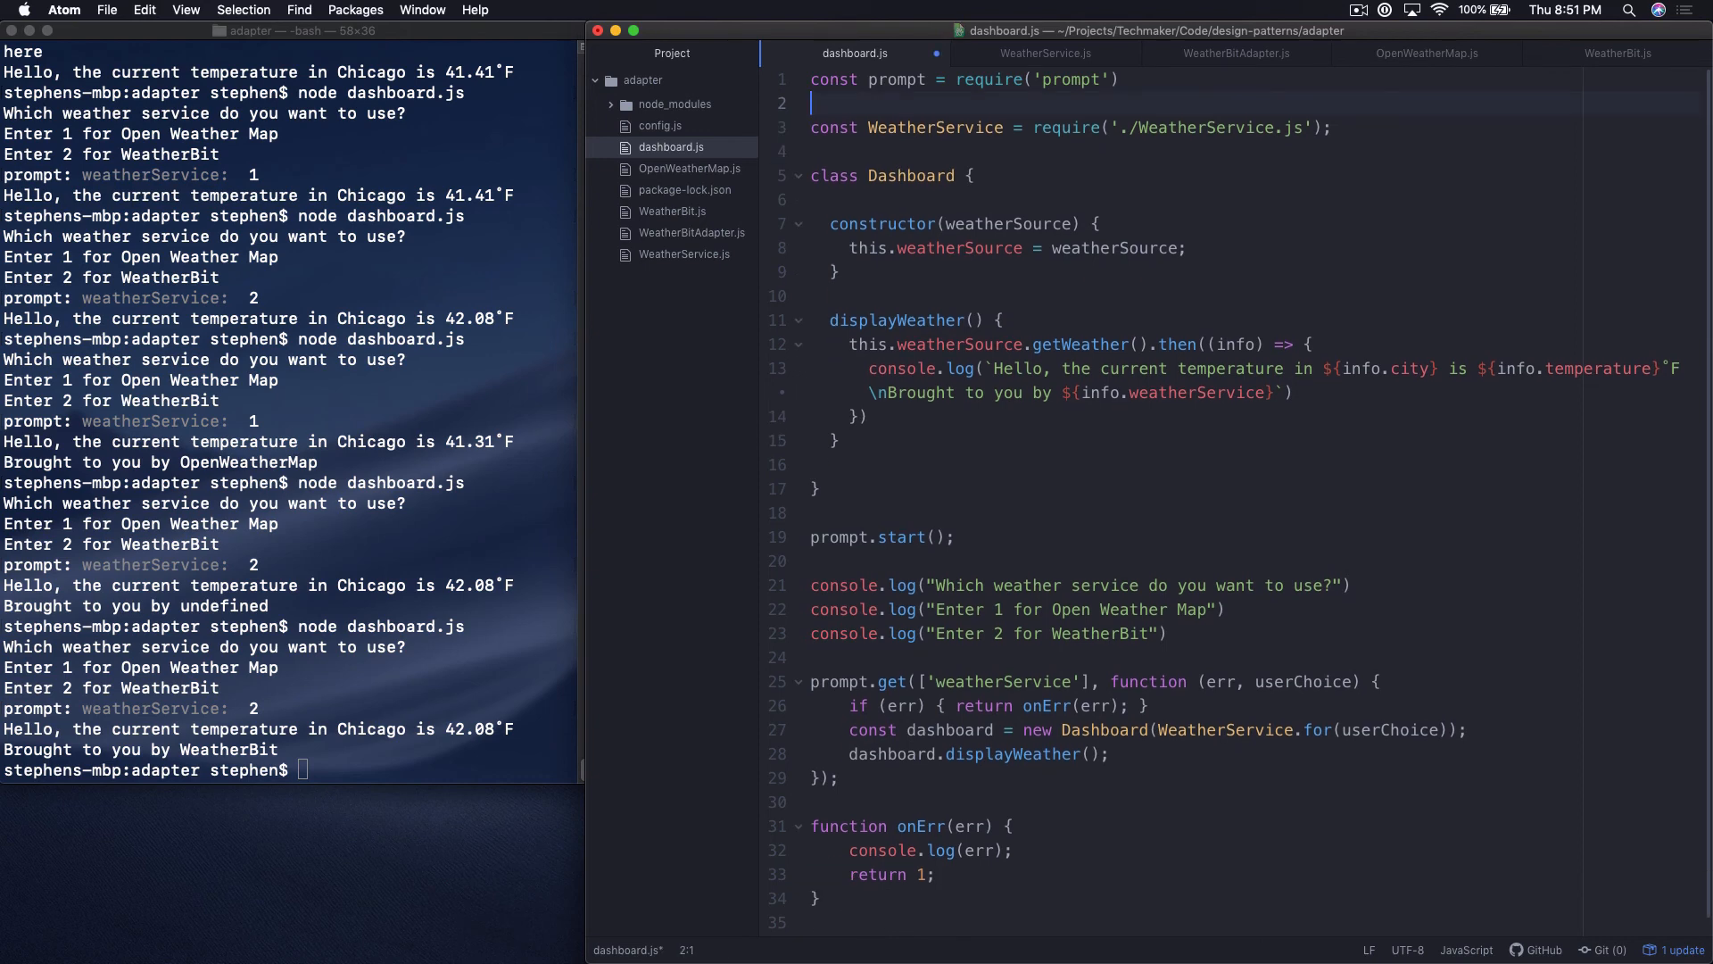
Paste the two adapter imports at the top of WeatherService.js and return to dashboard.js.
{"action": "left_click", "coordinate": [1045, 52]}
{"action": "key", "text": "super+v"}
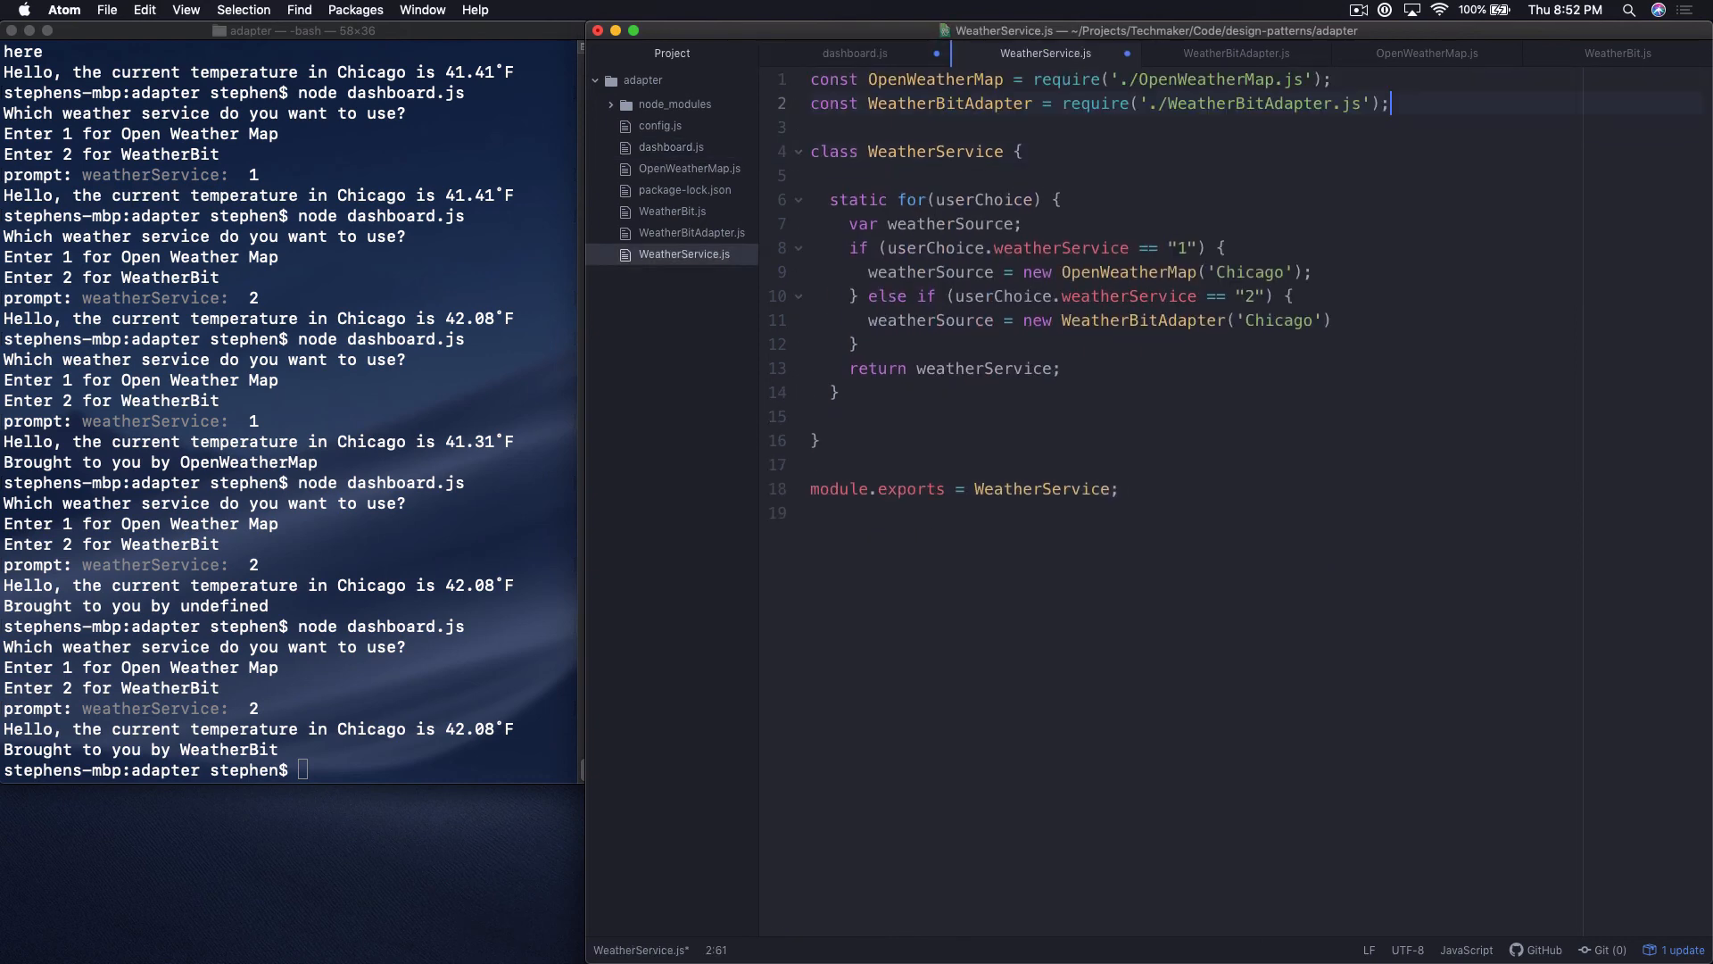
{"action": "key", "text": "Return"}
{"action": "left_click", "coordinate": [854, 52]}
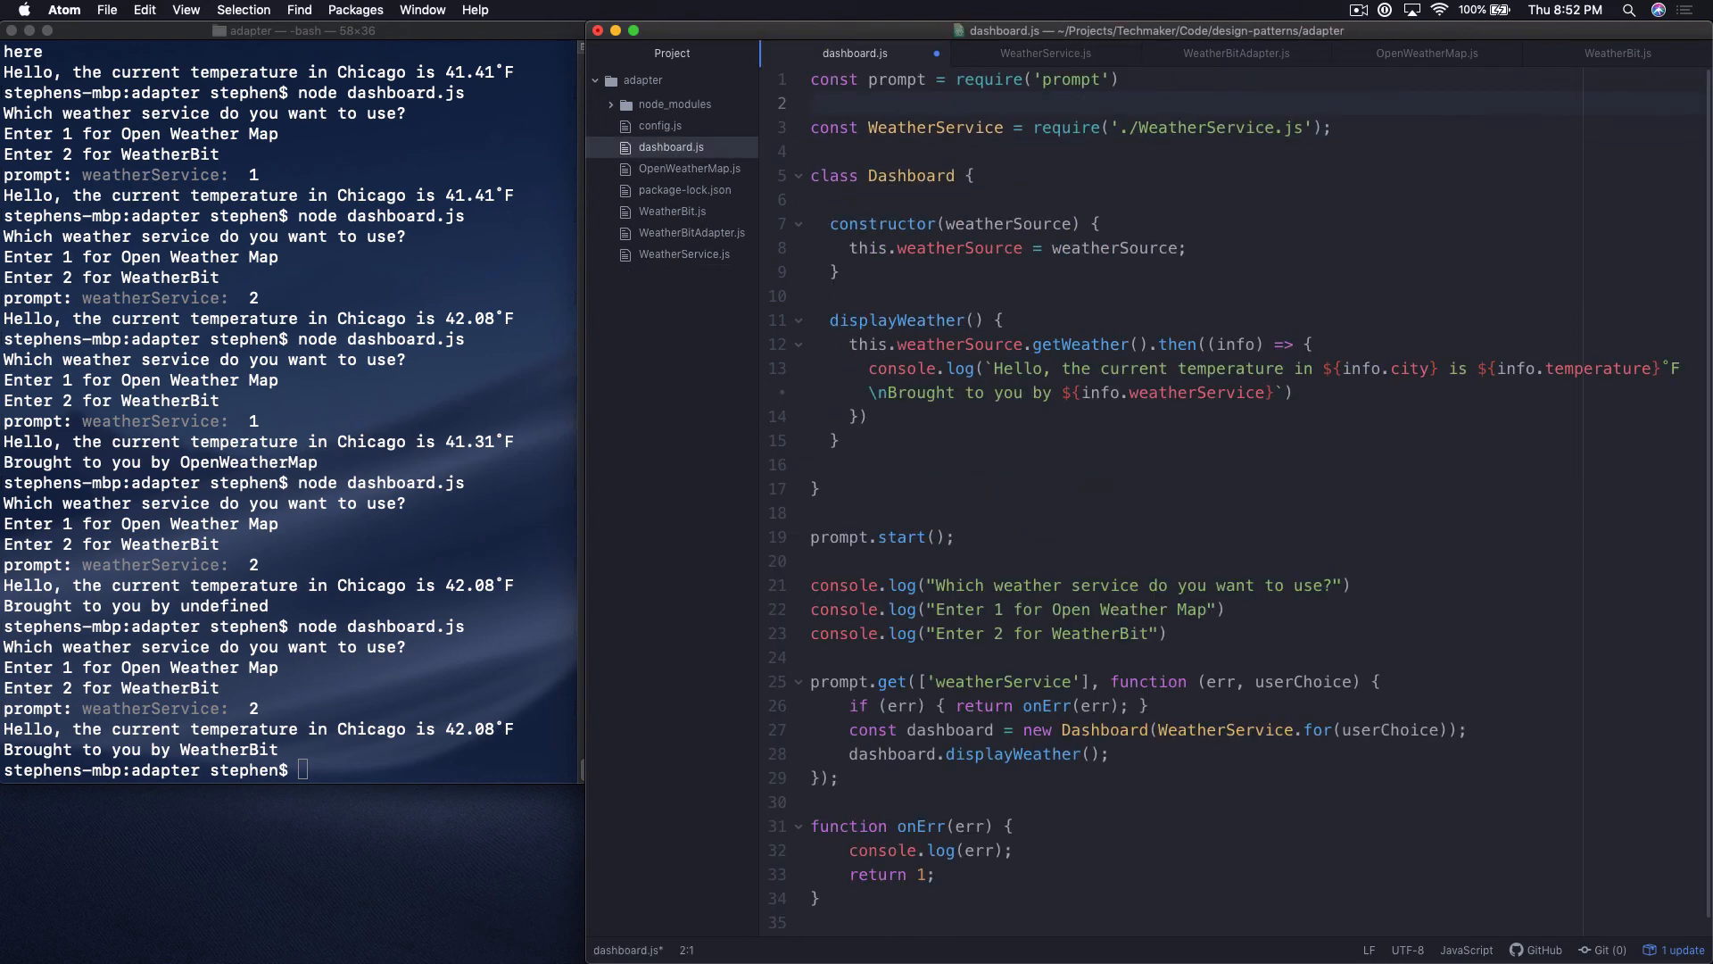
{"action": "key", "text": "Down"}
{"action": "key", "text": "Down"}
{"action": "scroll", "coordinate": [1068, 402], "scroll_direction": "down", "scroll_amount": 1}
{"action": "scroll", "coordinate": [1069, 402], "scroll_direction": "up", "scroll_amount": 1}
{"action": "triple_click", "coordinate": [1161, 128]}
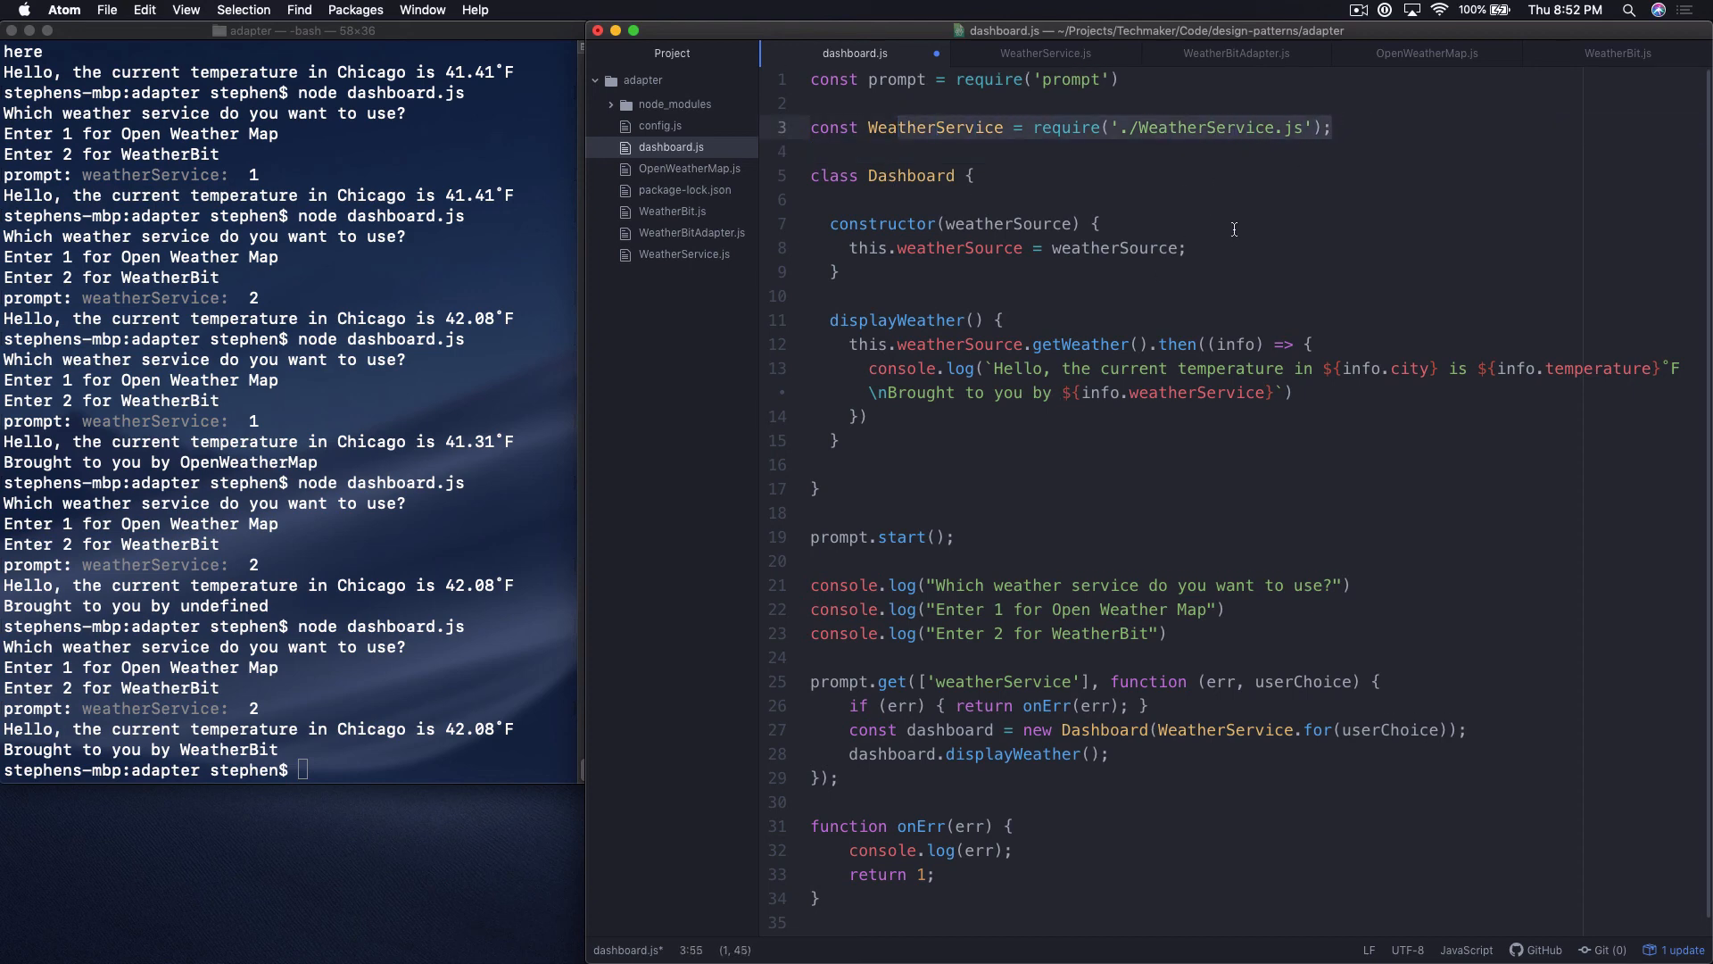
{"action": "left_click", "coordinate": [1129, 343]}
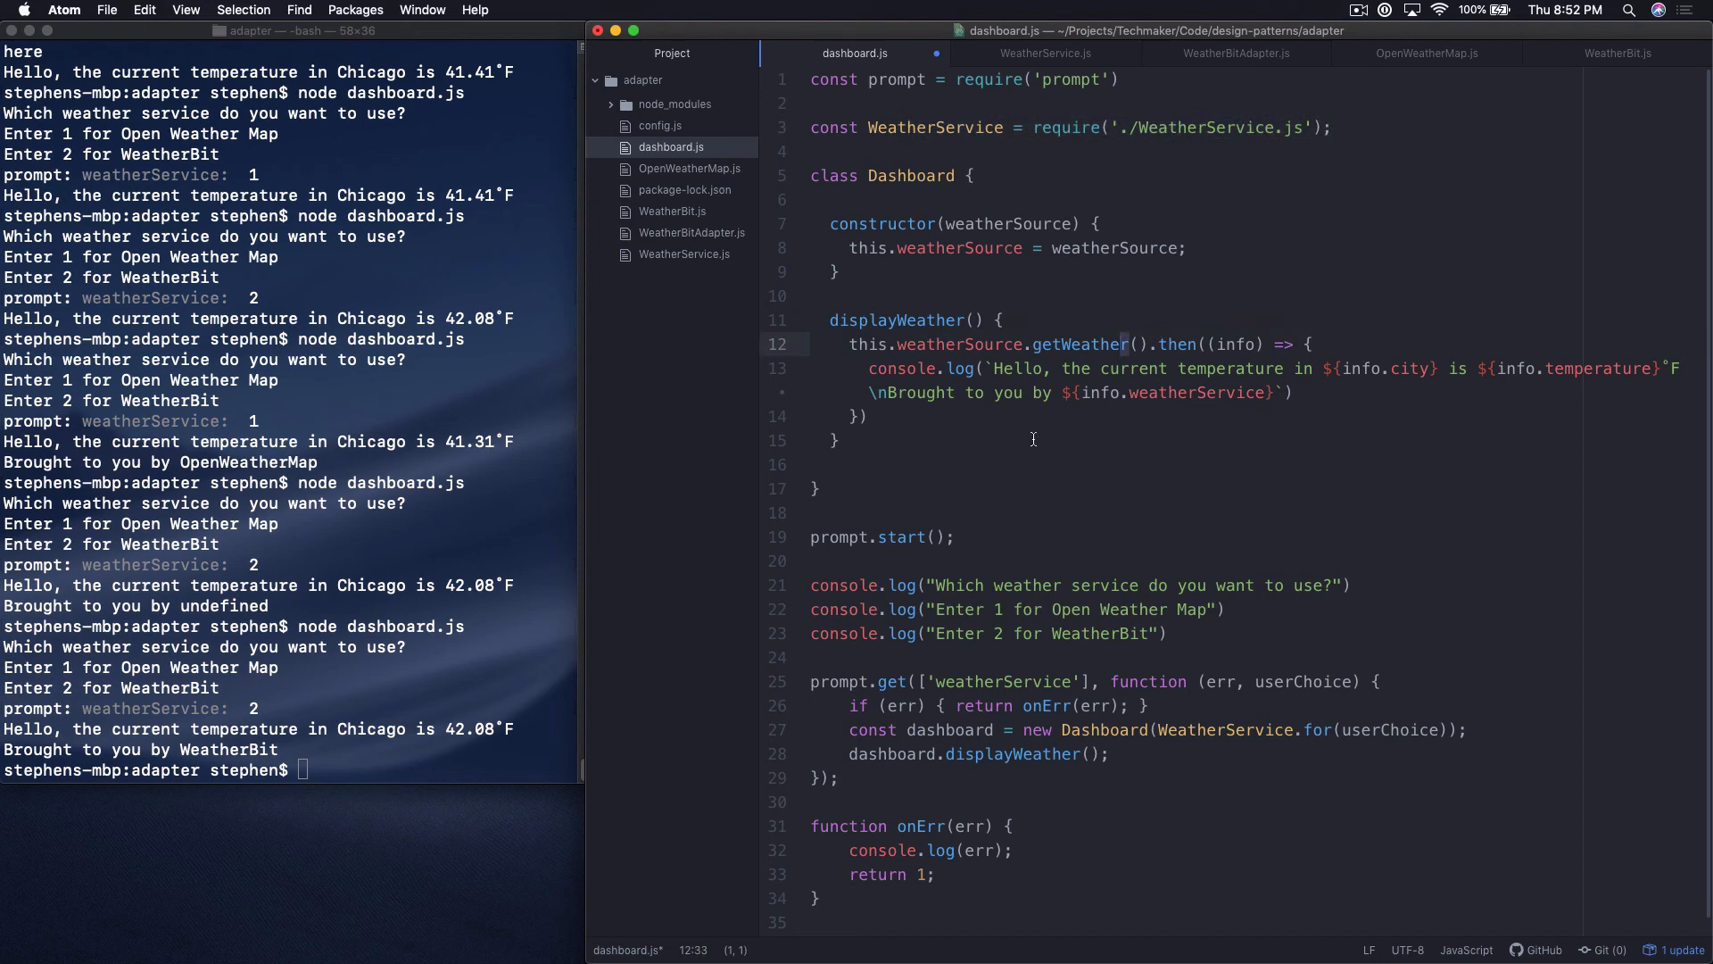
{"action": "scroll", "coordinate": [977, 498], "scroll_direction": "down", "scroll_amount": 1}
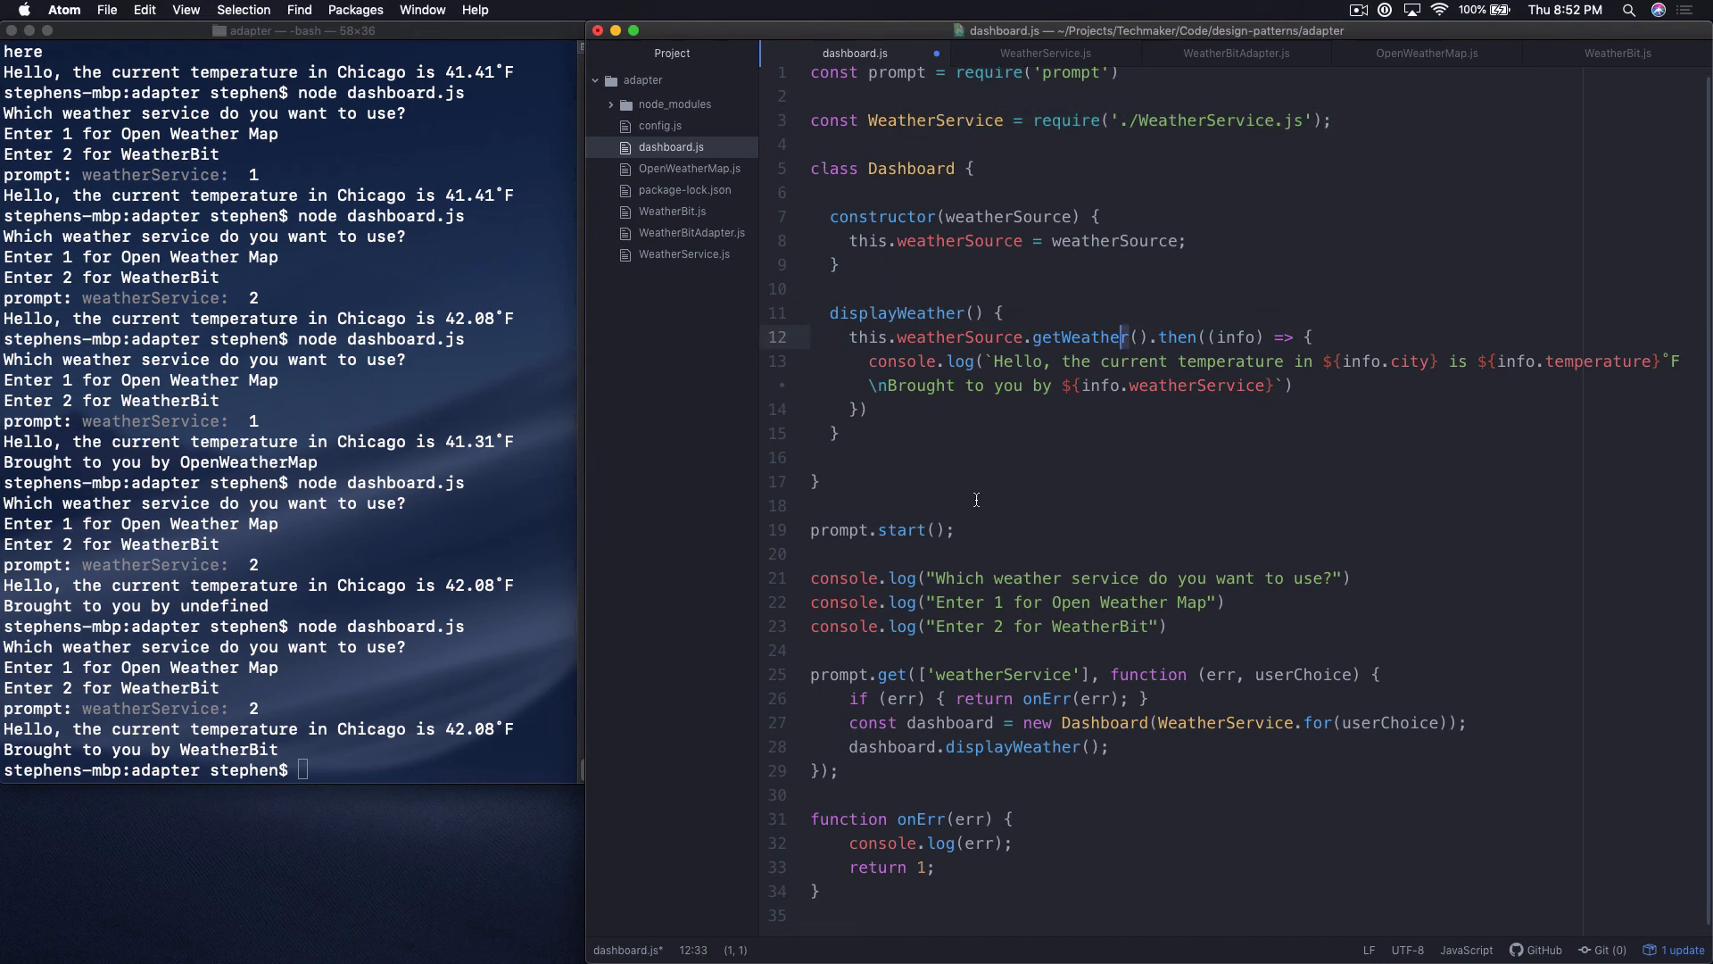
Save dashboard.js and rerun node dashboard.js with choice 1, hitting a ReferenceError for weatherService.
{"action": "left_click", "coordinate": [1112, 673]}
{"action": "key", "text": "super+s"}
{"action": "left_click", "coordinate": [412, 679]}
{"action": "key", "text": "Up"}
{"action": "key", "text": "Return"}
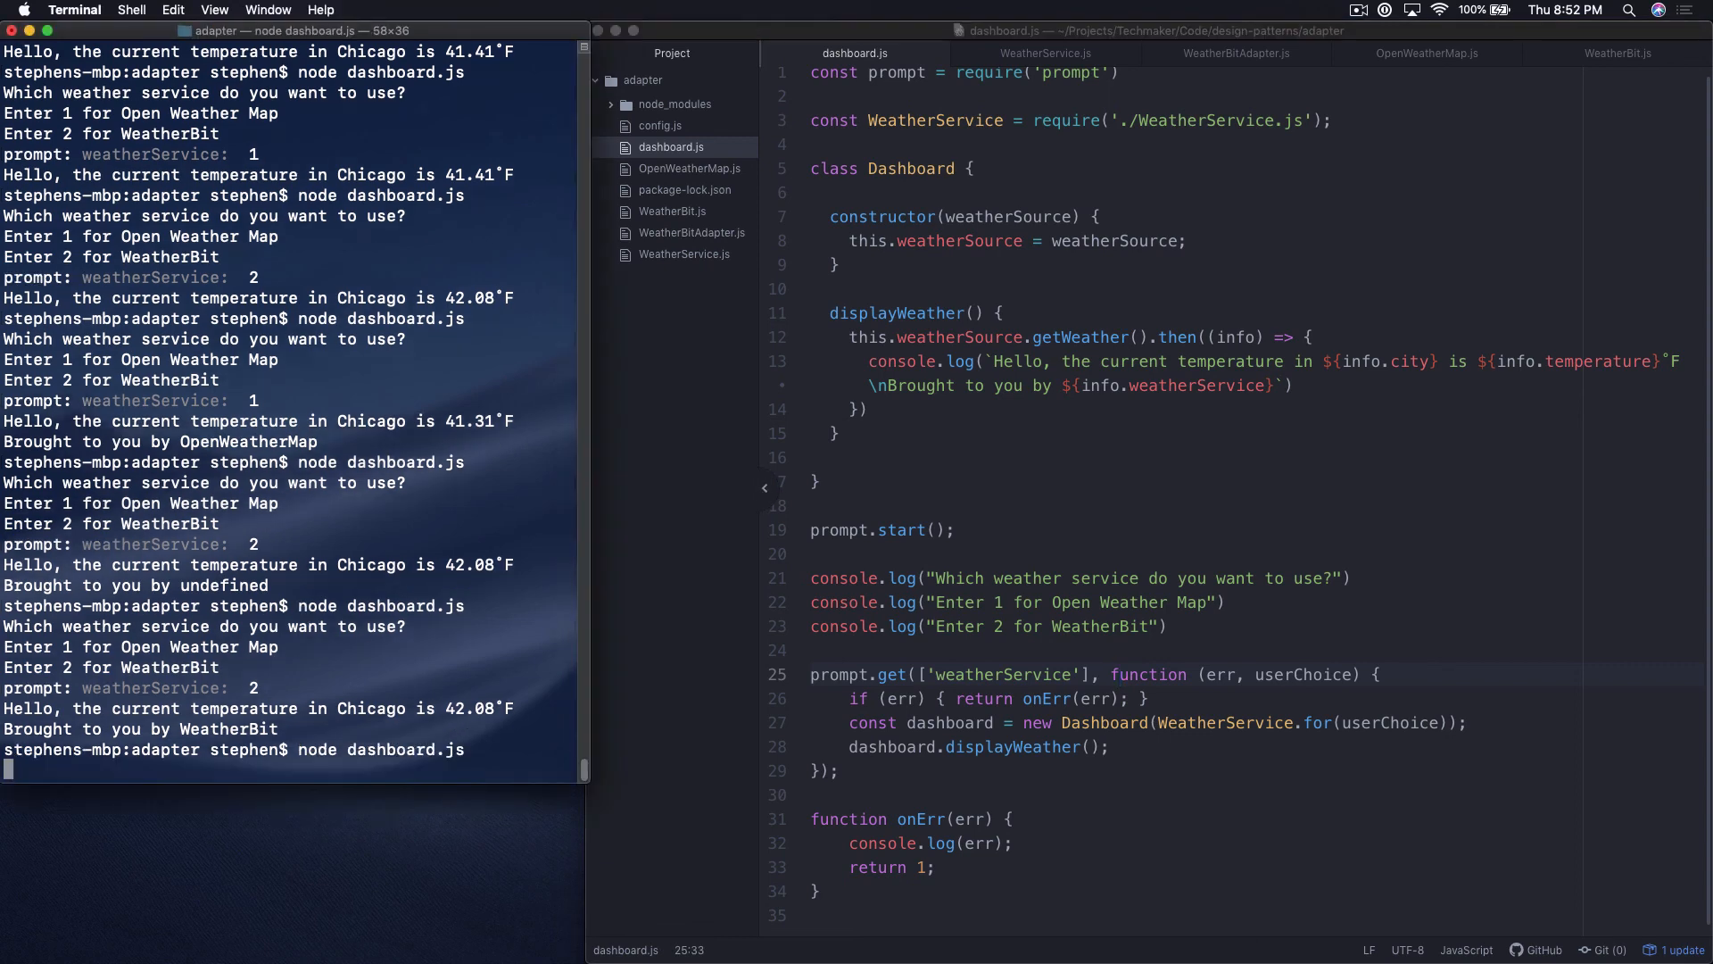
{"action": "type", "text": "1"}
{"action": "key", "text": "Return"}
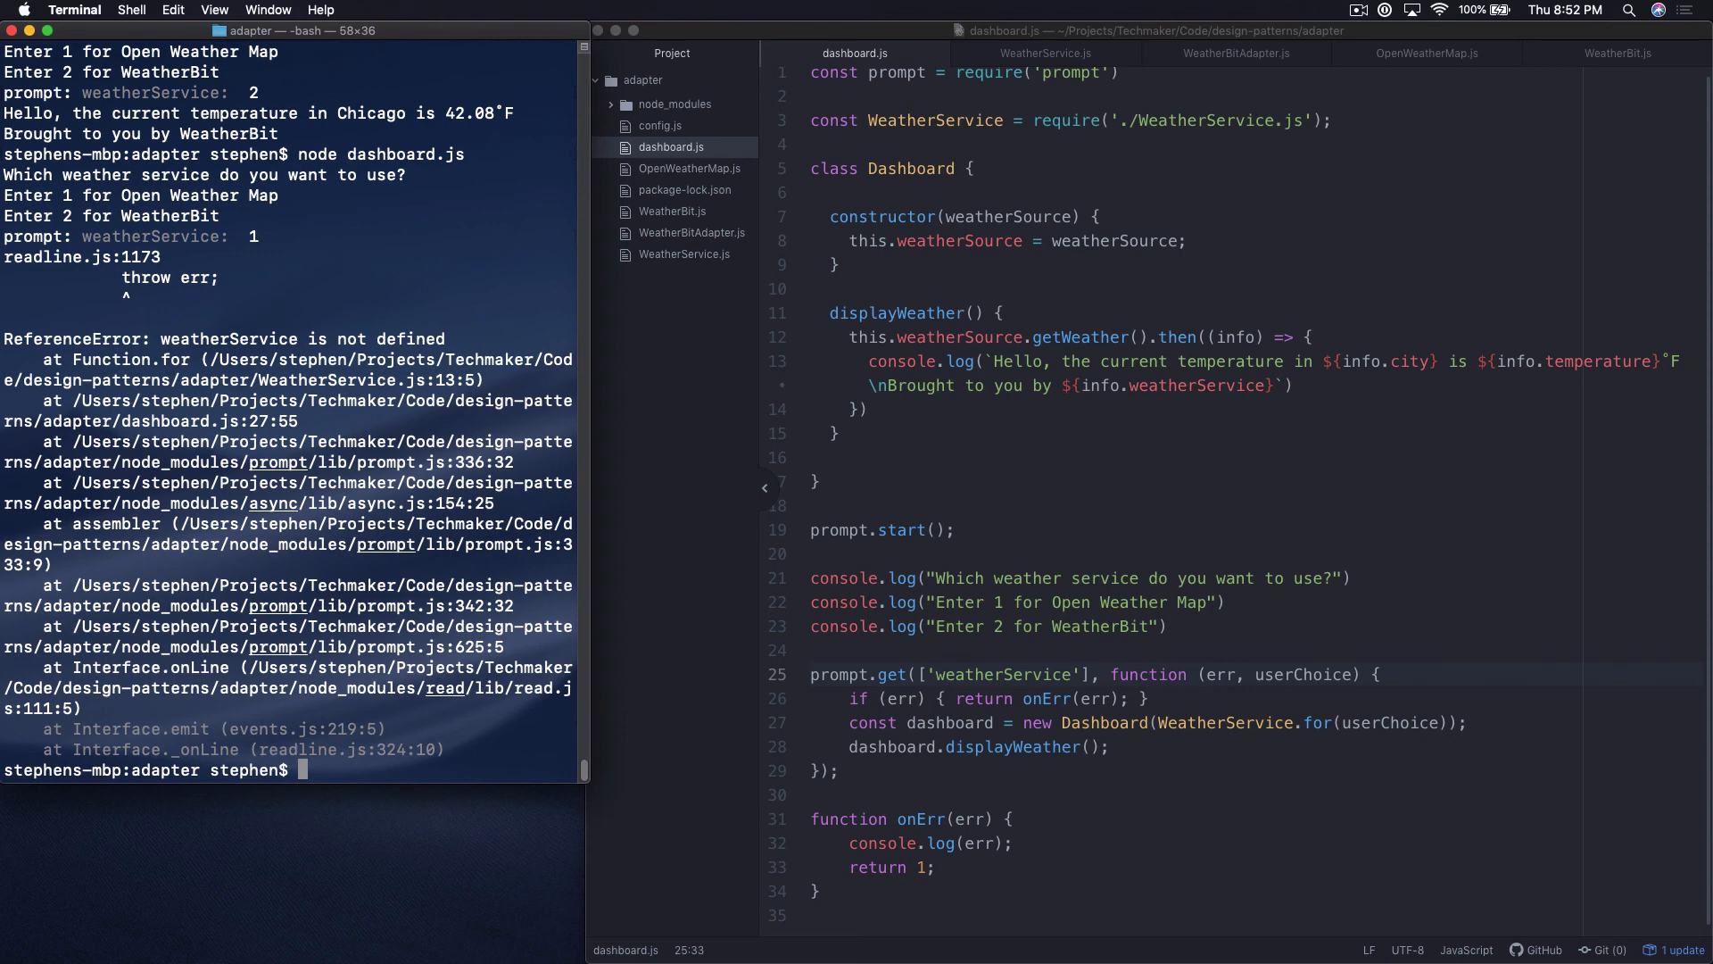
Change the factory's return to 'return weatherSource;' and save WeatherService.js.
{"action": "left_click", "coordinate": [684, 254]}
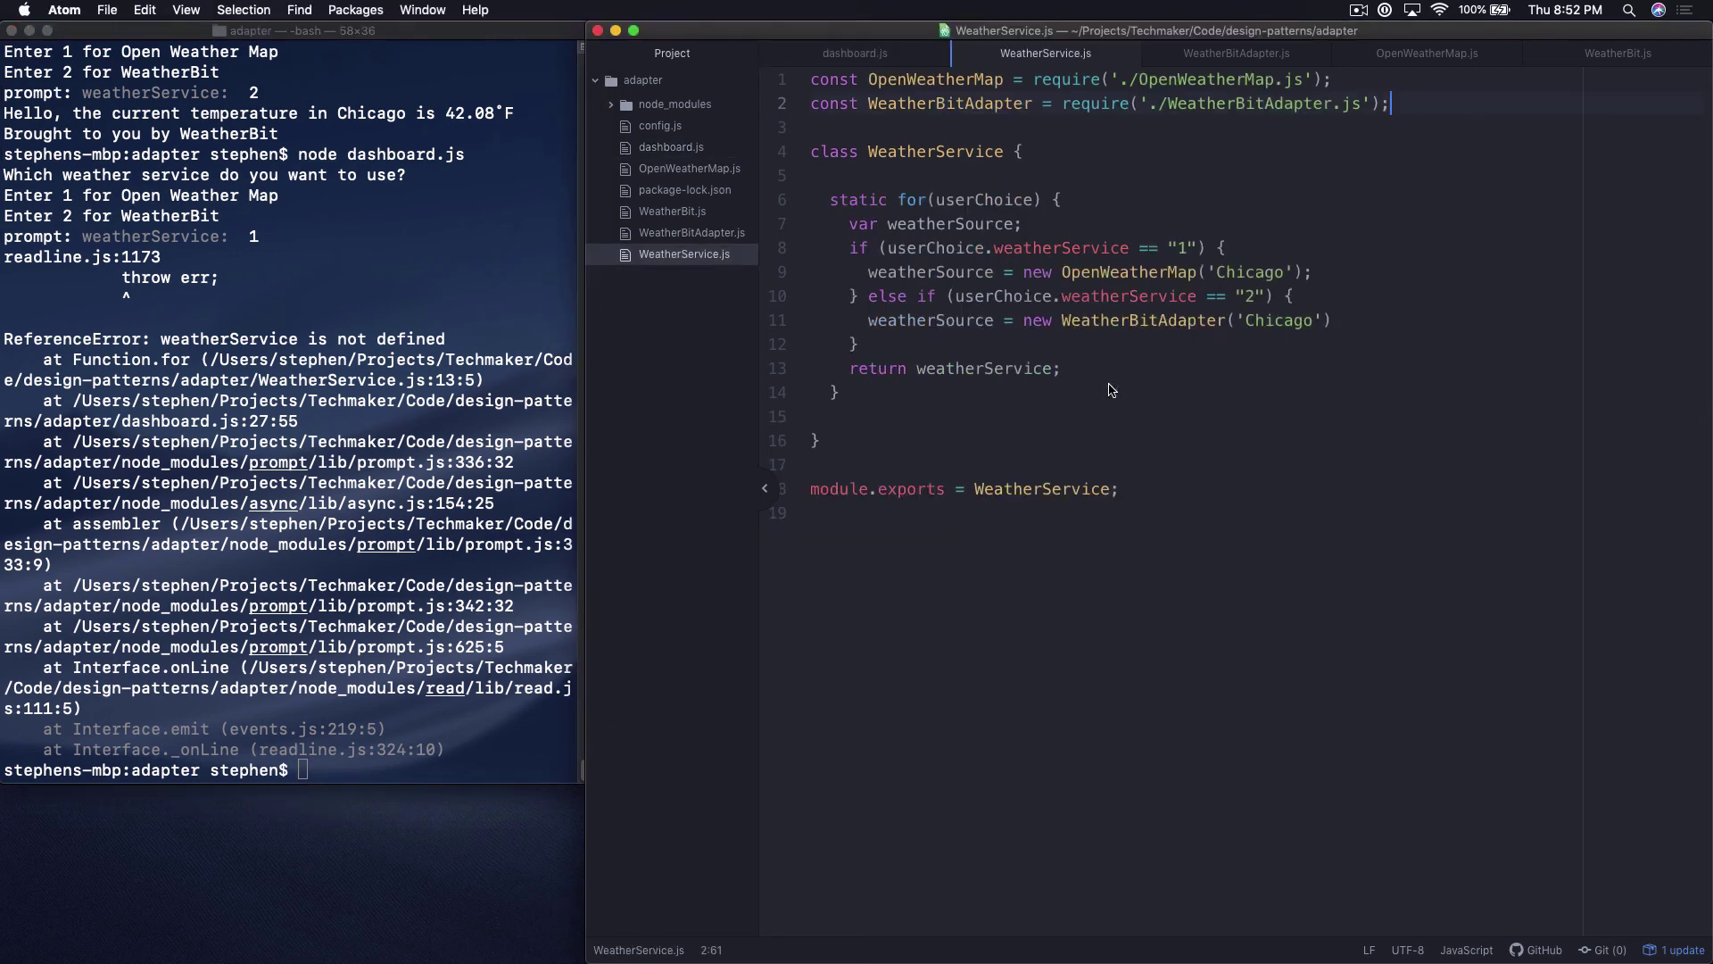
{"action": "left_click", "coordinate": [1057, 368]}
{"action": "key", "text": "BackSpace"}
{"action": "key", "text": "BackSpace"}
{"action": "key", "text": "BackSpace"}
{"action": "key", "text": "BackSpace"}
{"action": "key", "text": "BackSpace"}
{"action": "type", "text": "ou"}
{"action": "key", "text": "Tab"}
{"action": "key", "text": "super+s"}
Rerun node dashboard.js with choices 1 and 2, printing Chicago temperatures from OpenWeatherMap and WeatherBit.
{"action": "left_click", "coordinate": [468, 575]}
{"action": "key", "text": "Up"}
{"action": "key", "text": "Return"}
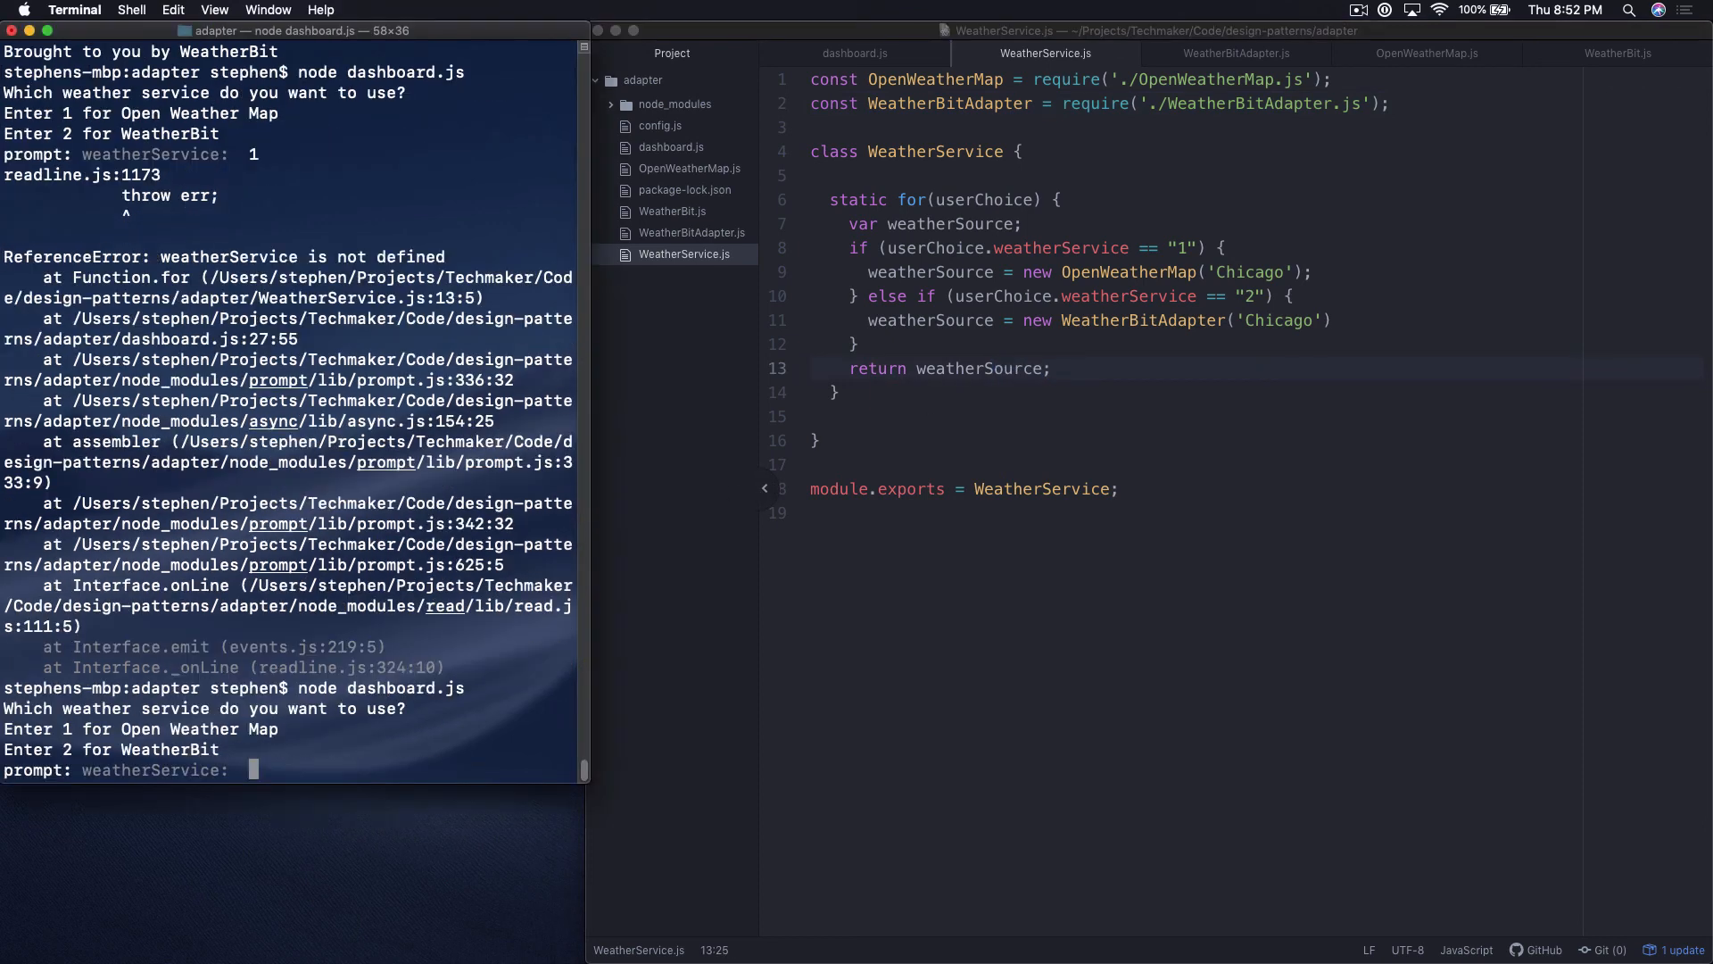
{"action": "type", "text": "1"}
{"action": "key", "text": "Return"}
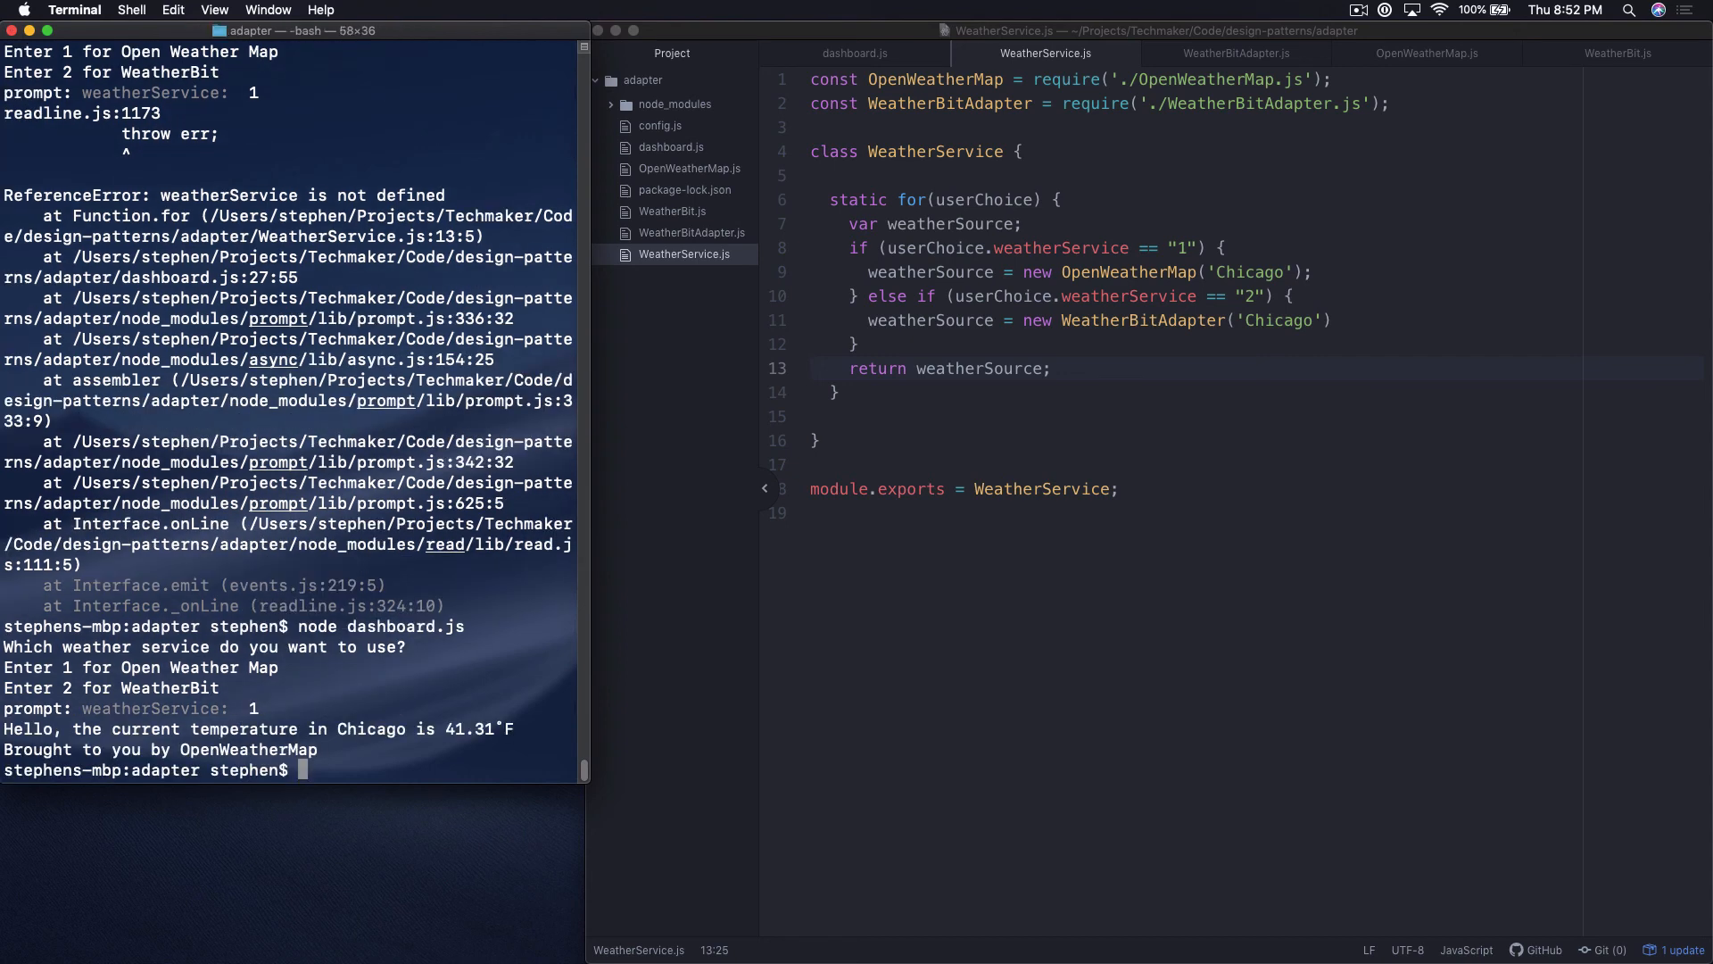
{"action": "key", "text": "Up"}
{"action": "key", "text": "Return"}
{"action": "type", "text": "2"}
{"action": "key", "text": "Return"}
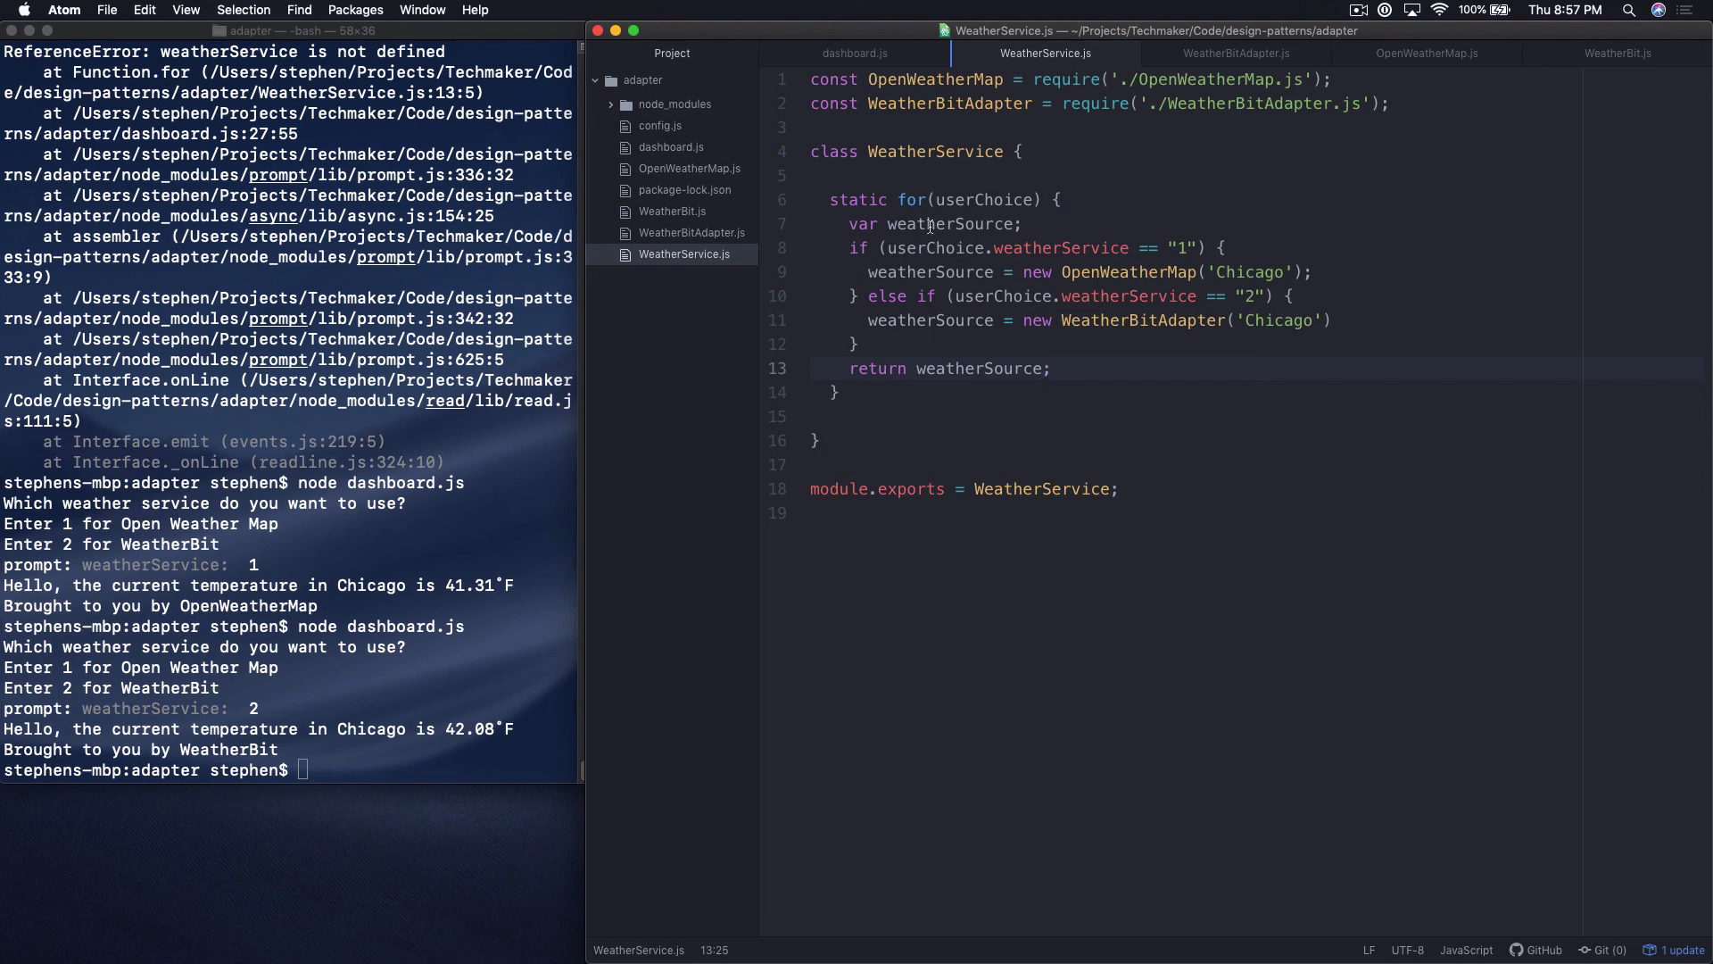
Review the WeatherService.for(userChoice) call on line 27 of dashboard.js.
{"action": "left_click", "coordinate": [857, 53]}
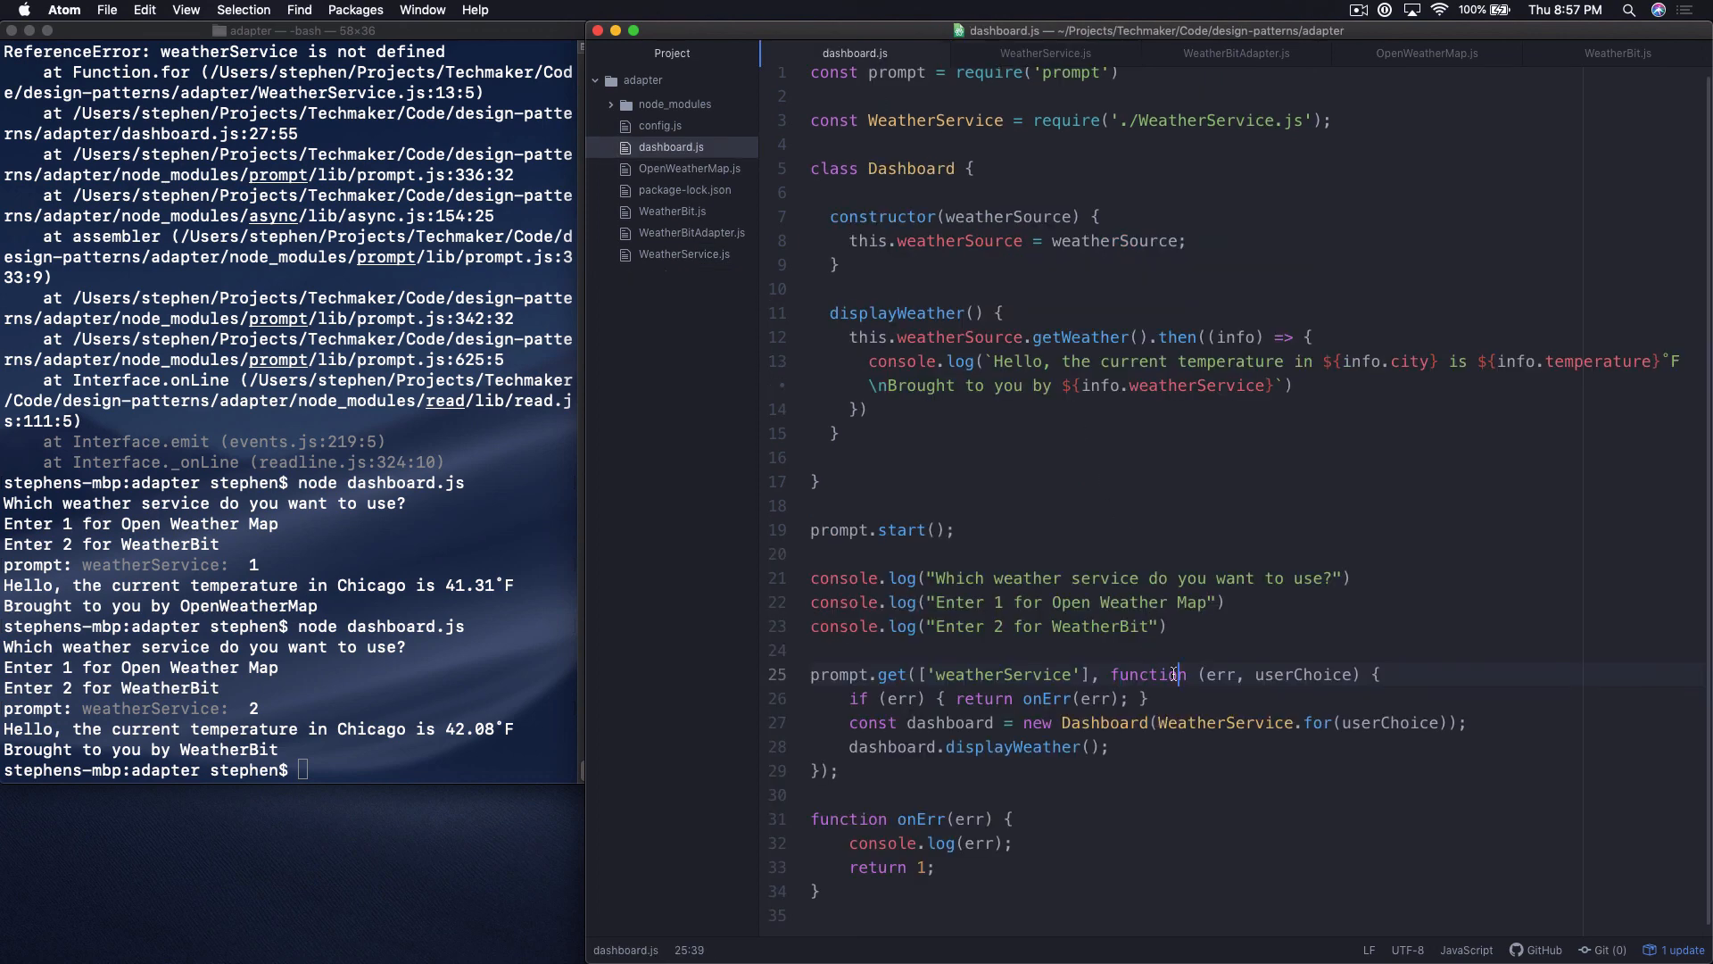
{"action": "left_click_drag", "start_coordinate": [1157, 722], "coordinate": [1451, 725]}
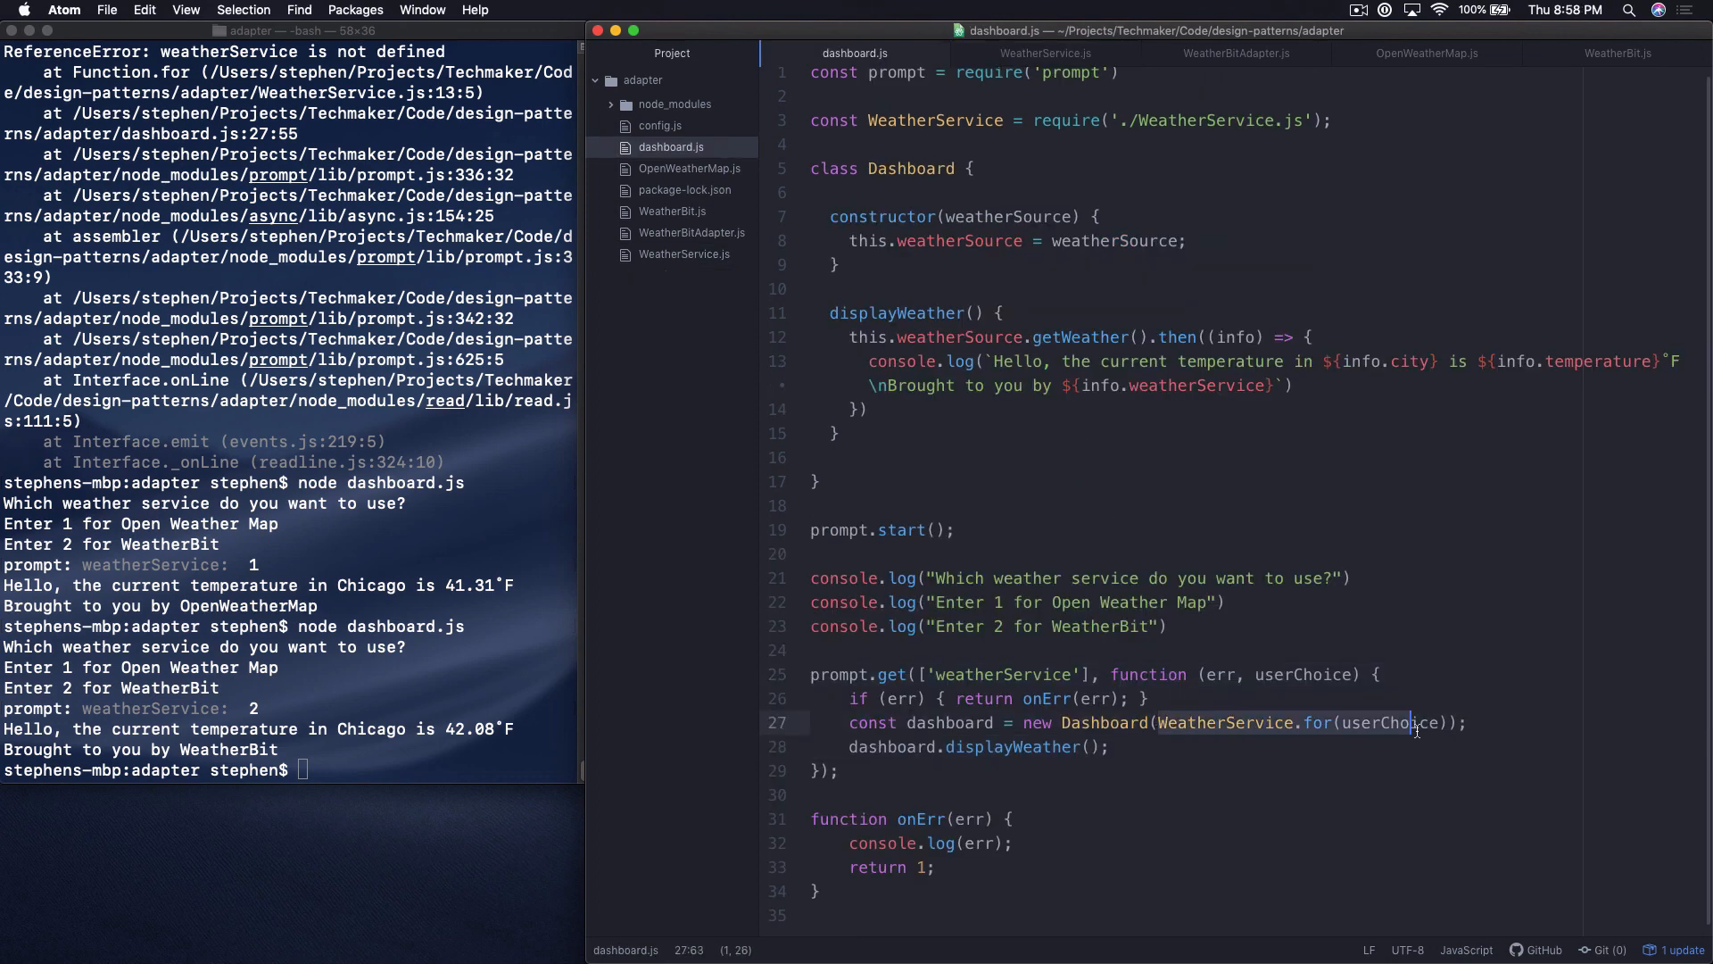
{"action": "left_click", "coordinate": [1316, 724]}
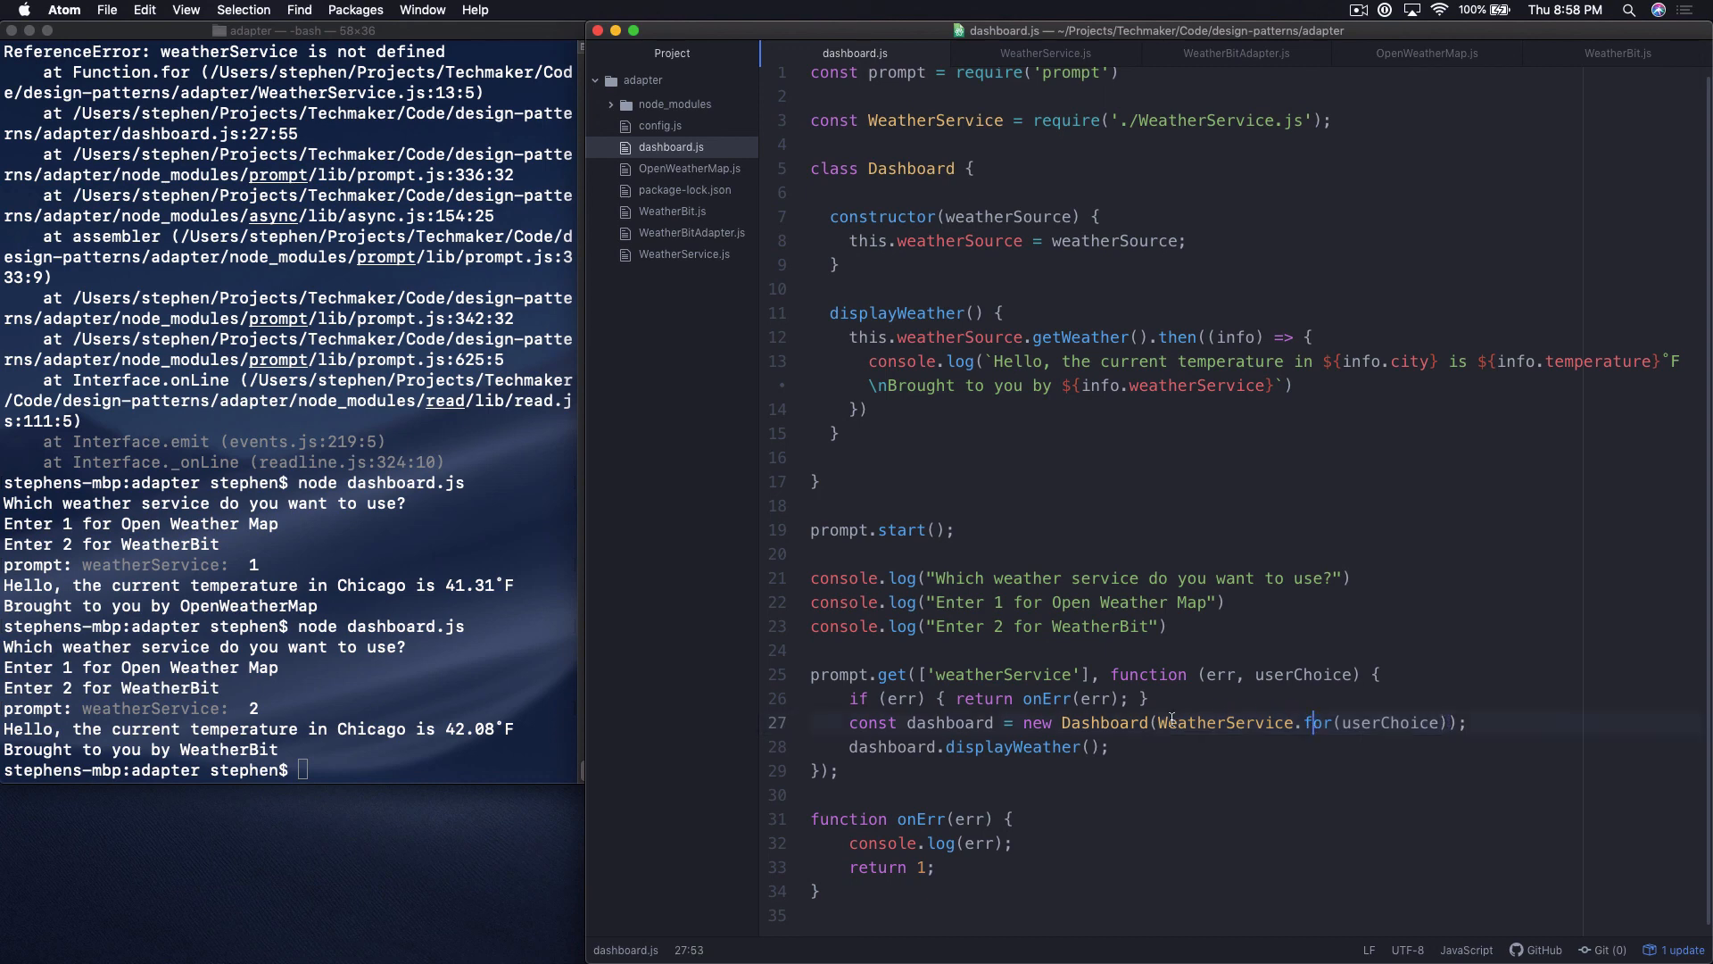
{"action": "left_click_drag", "start_coordinate": [1159, 723], "coordinate": [1452, 723]}
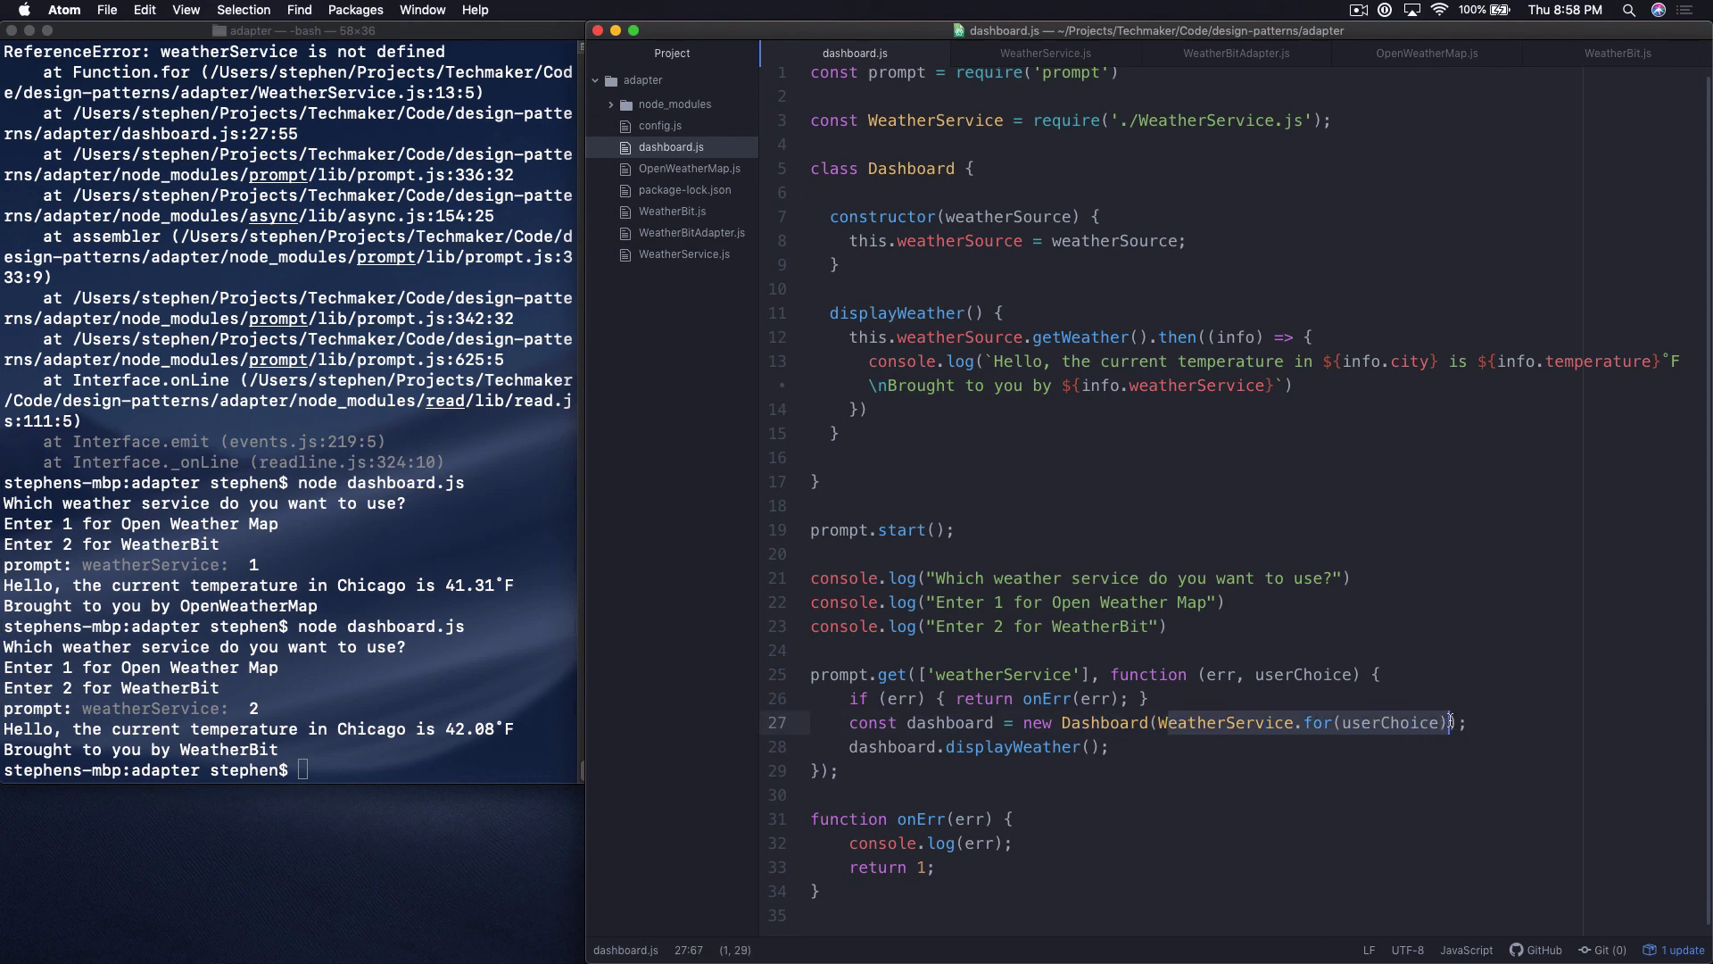
{"action": "left_click", "coordinate": [1027, 681]}
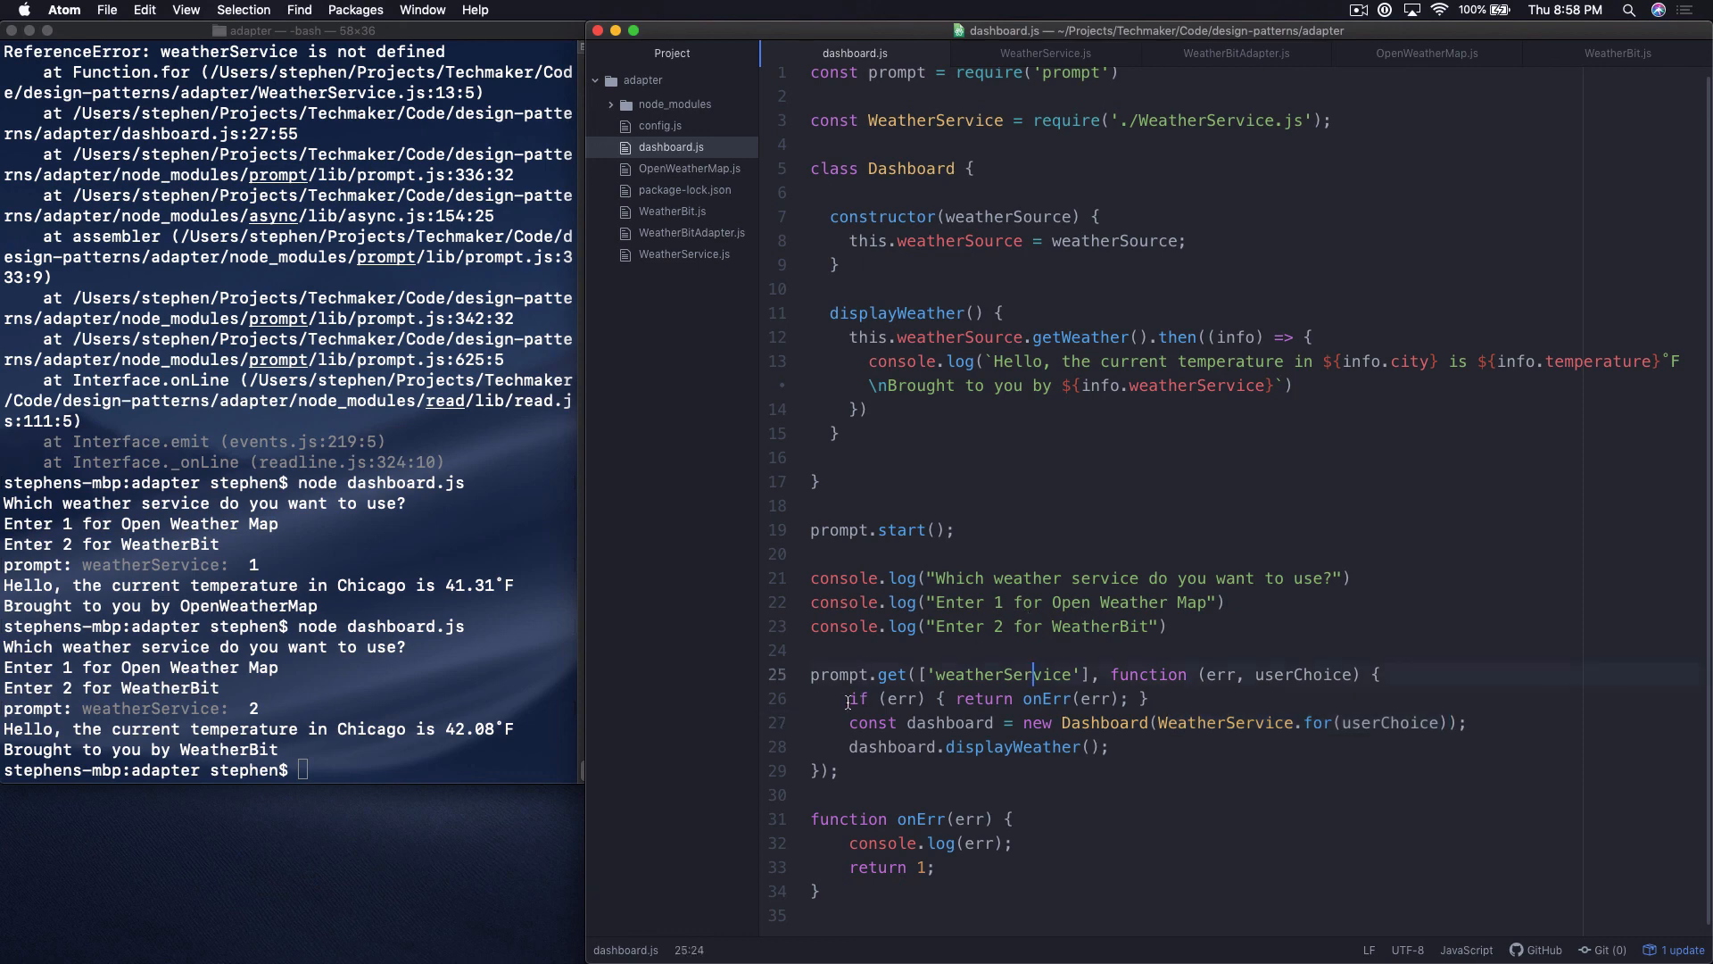
Outdent the prompt callback body (lines 26–28) and the onErr body (lines 32–33) one level.
{"action": "left_click_drag", "start_coordinate": [849, 699], "coordinate": [878, 747]}
{"action": "key", "text": "shift+Tab"}
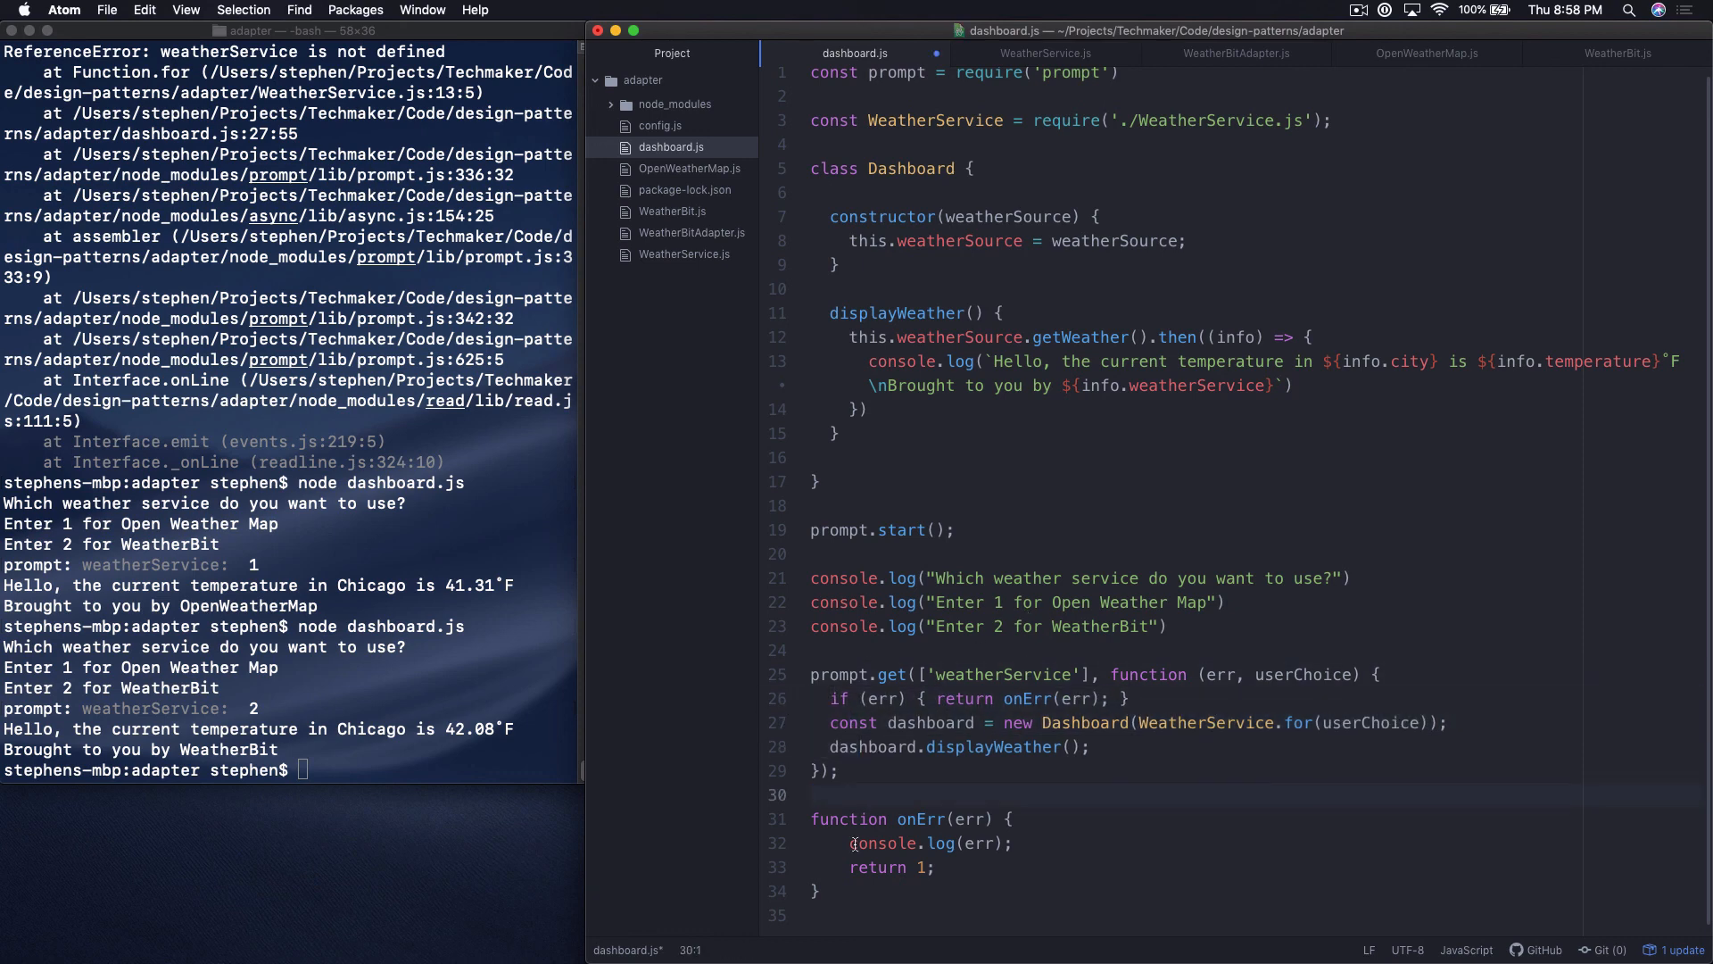
{"action": "left_click_drag", "start_coordinate": [852, 843], "coordinate": [884, 866]}
{"action": "key", "text": "shift+Tab"}
{"action": "left_click", "coordinate": [917, 843]}
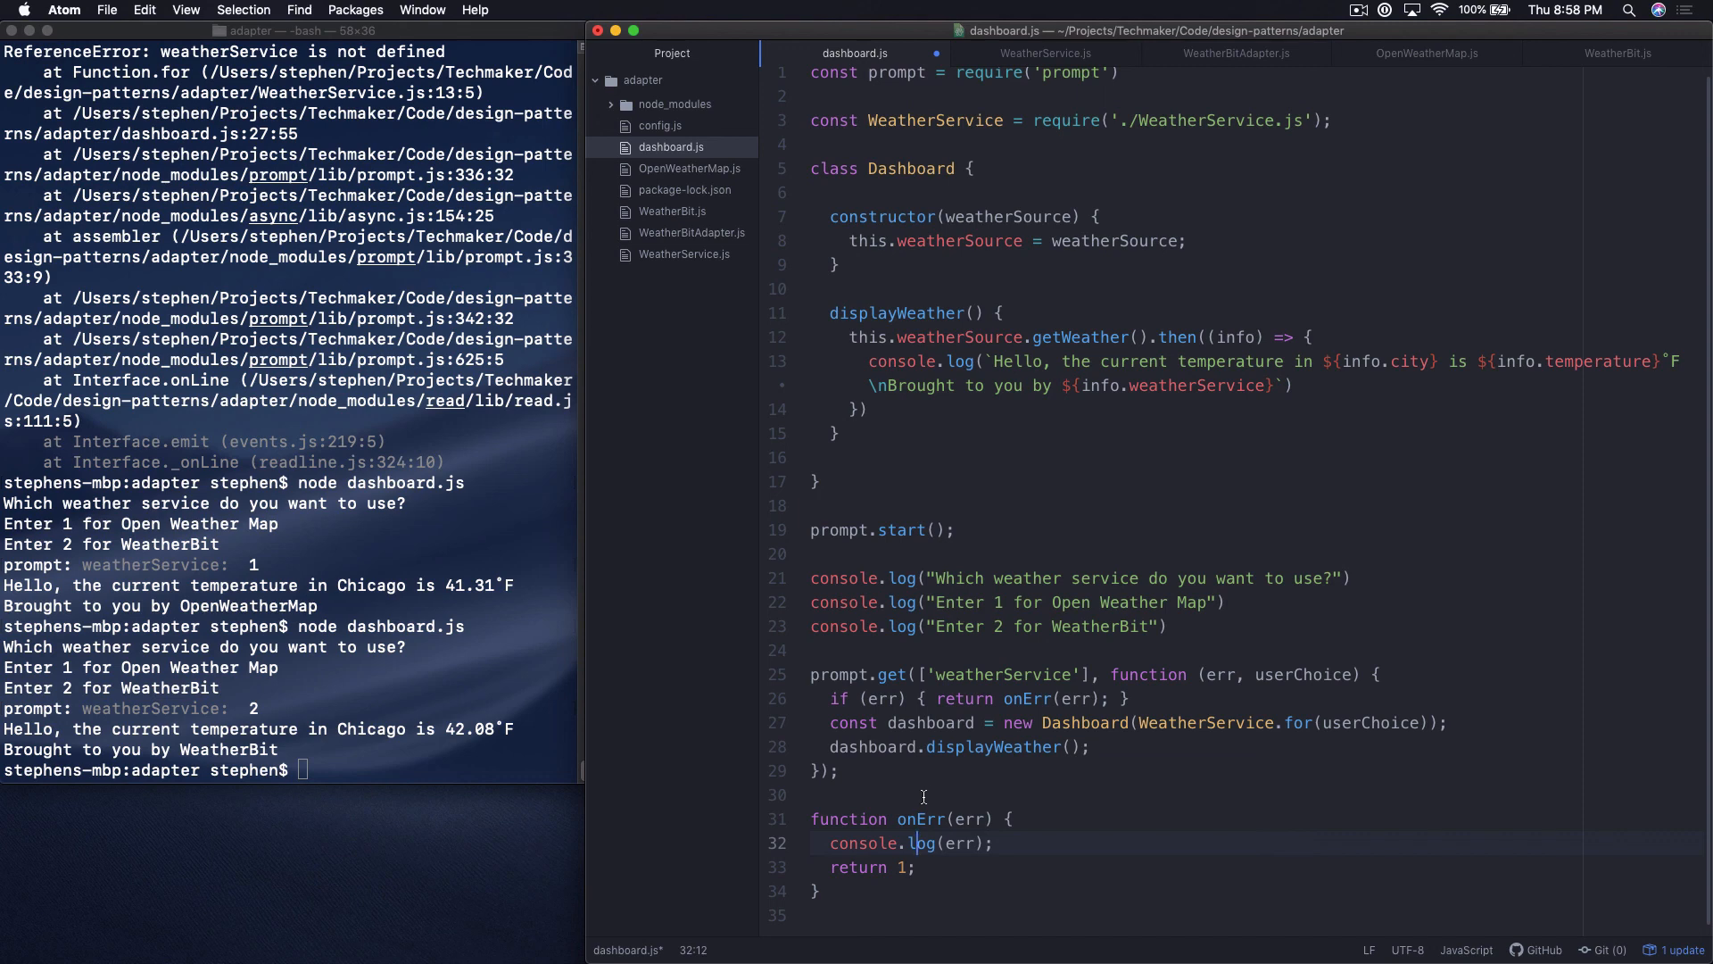
{"action": "left_click", "coordinate": [924, 795]}
{"action": "scroll", "coordinate": [1042, 735], "scroll_direction": "up", "scroll_amount": 1}
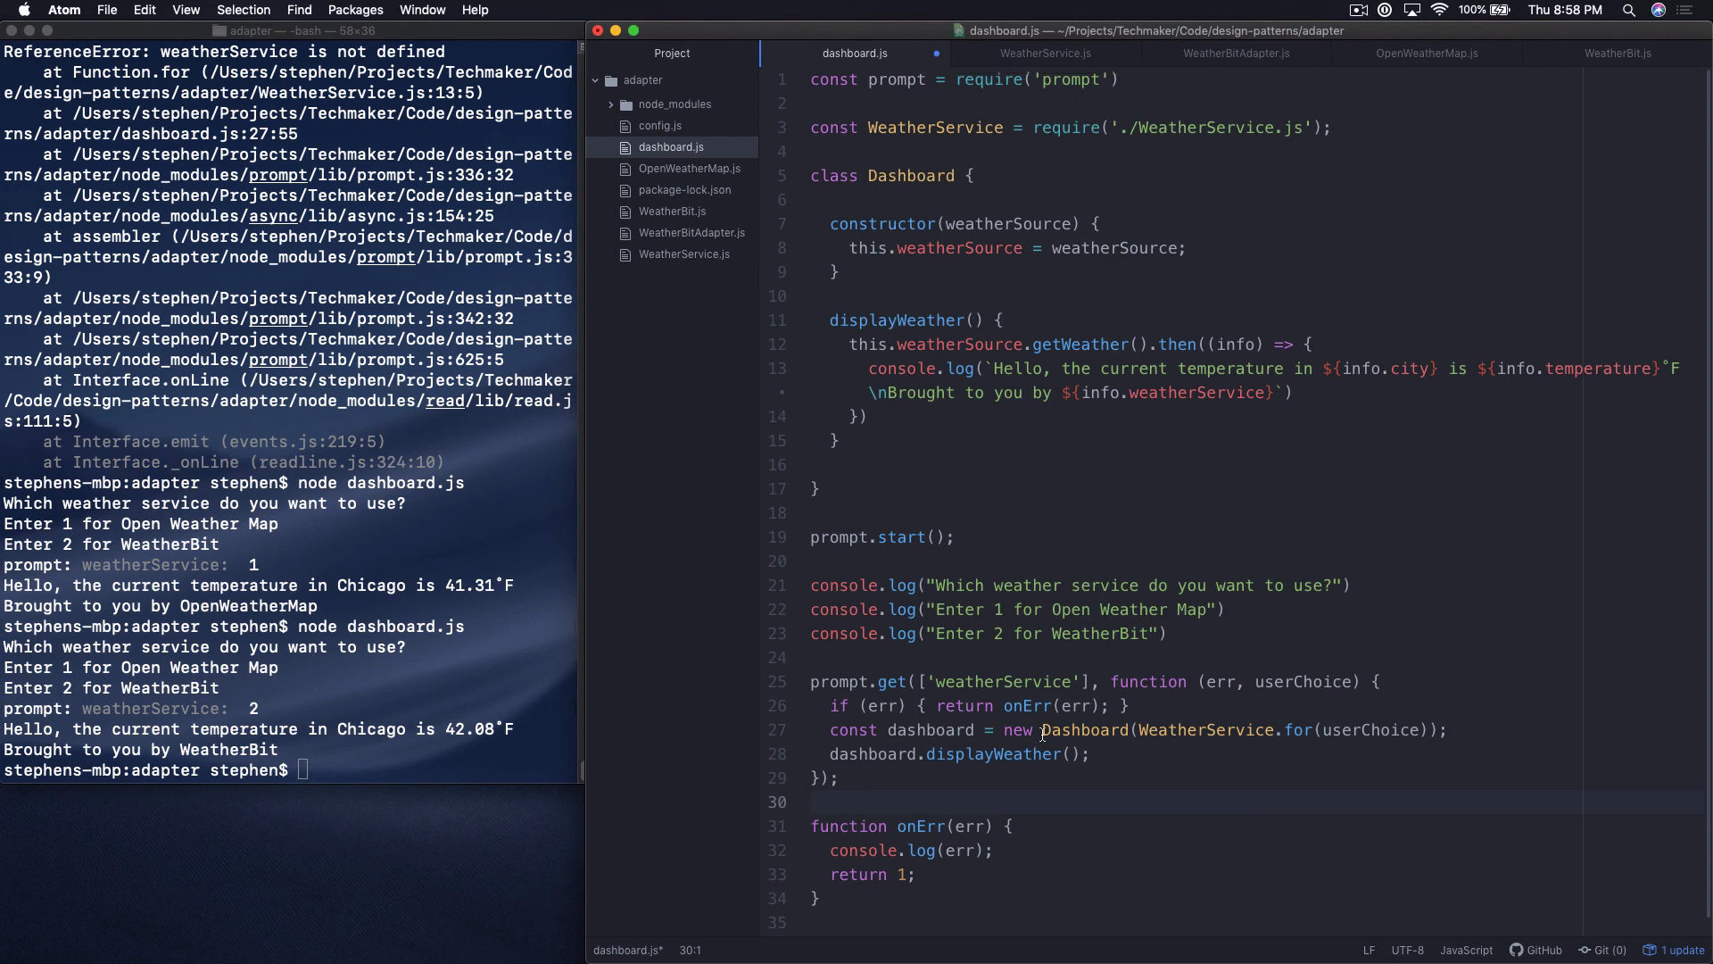
{"action": "scroll", "coordinate": [1043, 735], "scroll_direction": "down", "scroll_amount": 1}
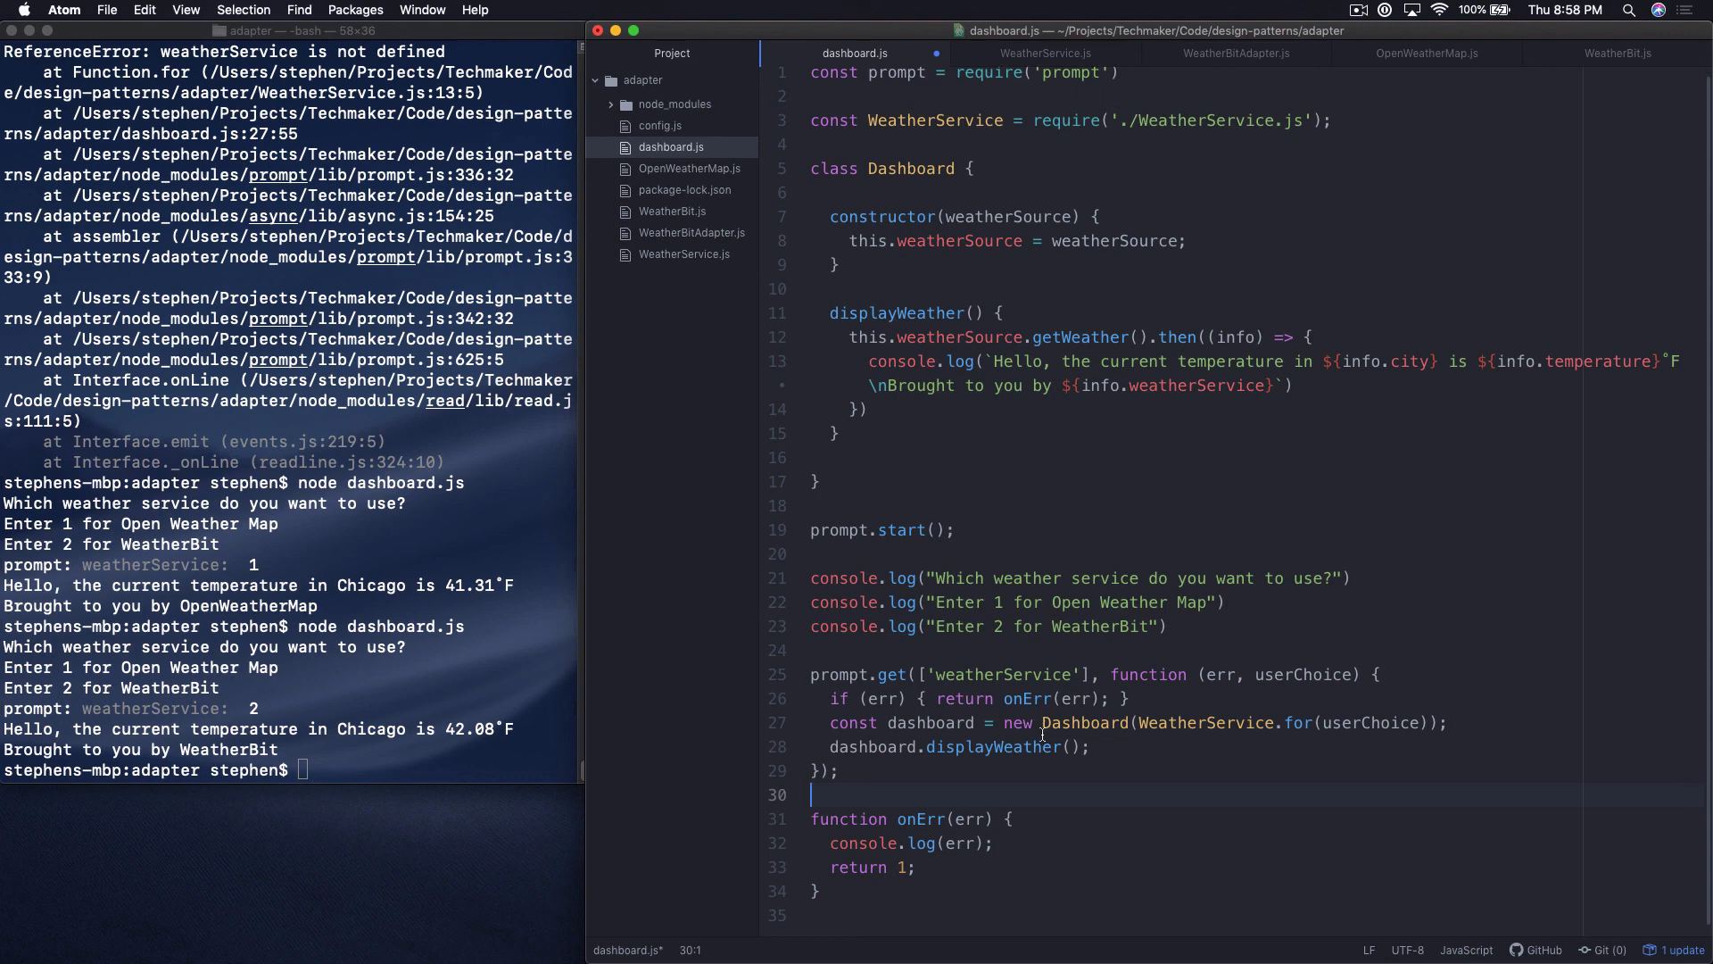